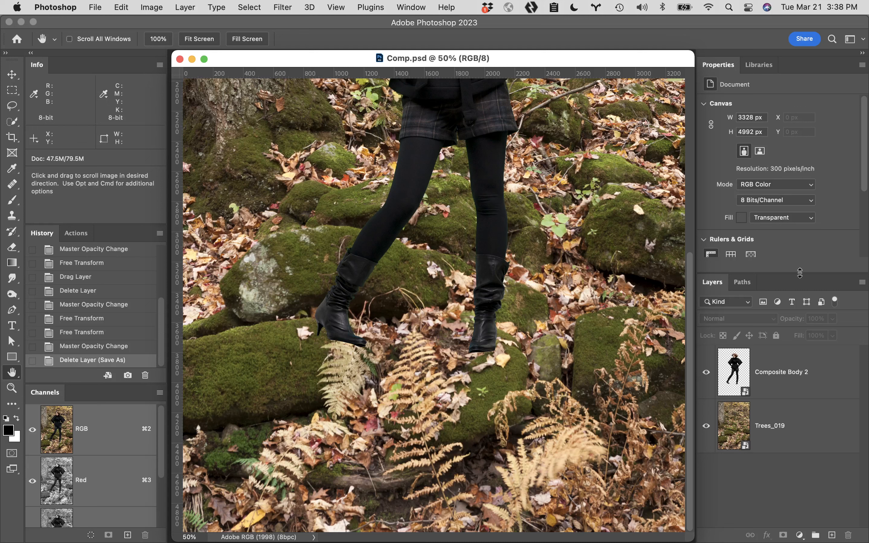
# Move the Composite Body 2 layer up and to the left to about X 809 px, Y 354 px, with the boots above the ferns
pyautogui.click(826, 383)
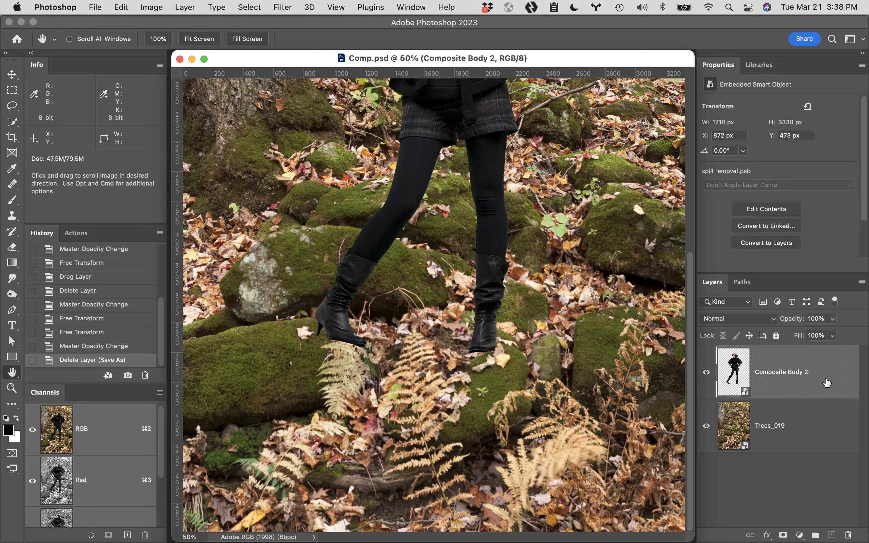
pyautogui.press('v')
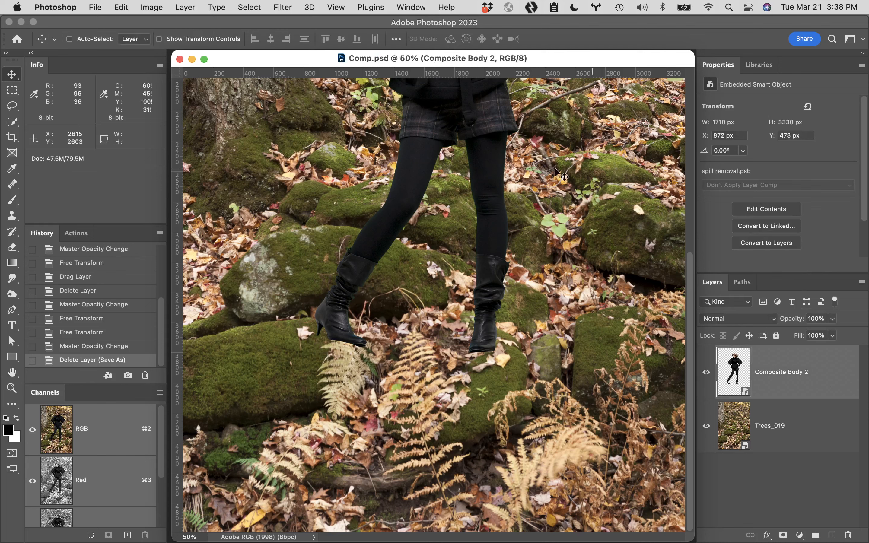
pyautogui.moveTo(485, 192); pyautogui.dragTo(473, 177)
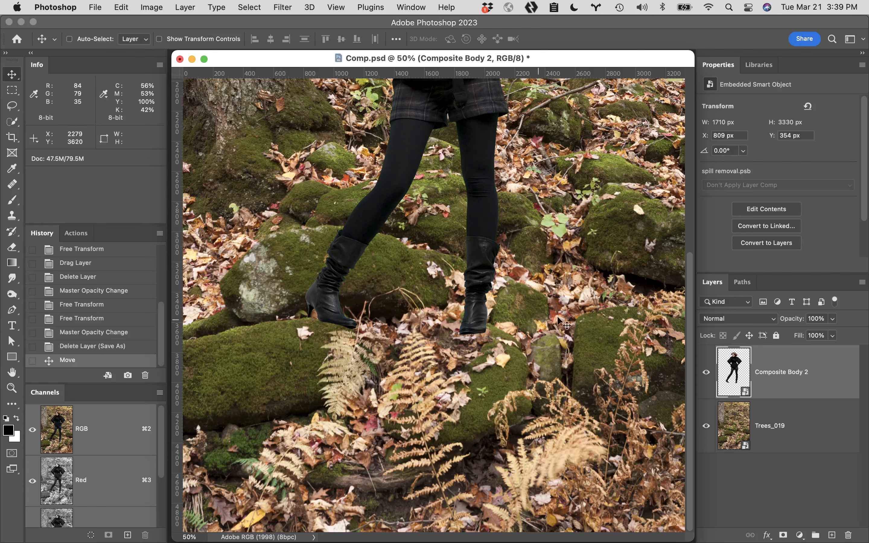
pyautogui.doubleClick(12, 373)
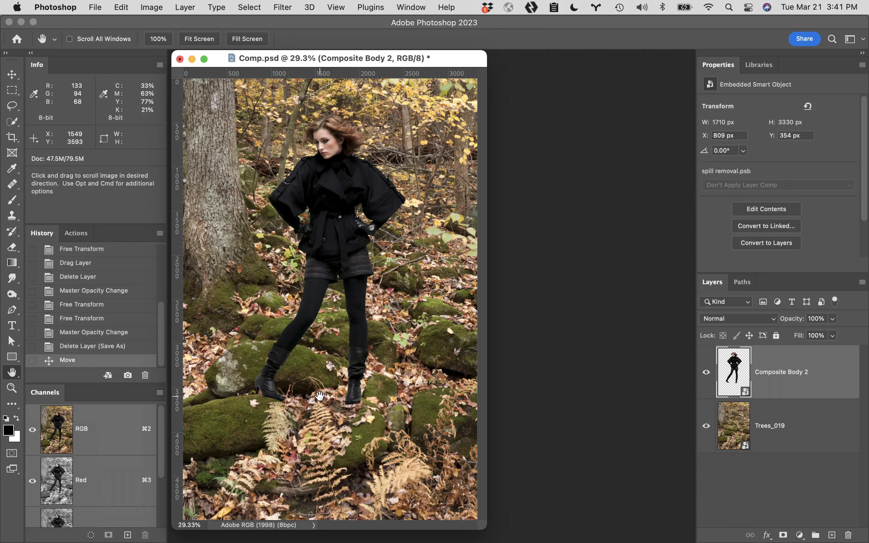
# Switch to Finder, preview Check Layers.pdf to review how the check layers are made, and return to the Comp.psd document in Photoshop
pyautogui.moveTo(269, 541)
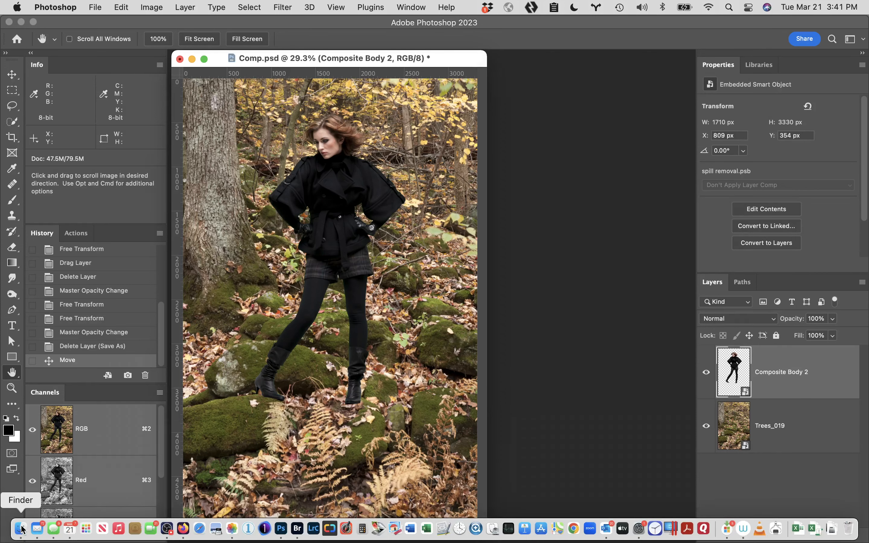
pyautogui.click(23, 531)
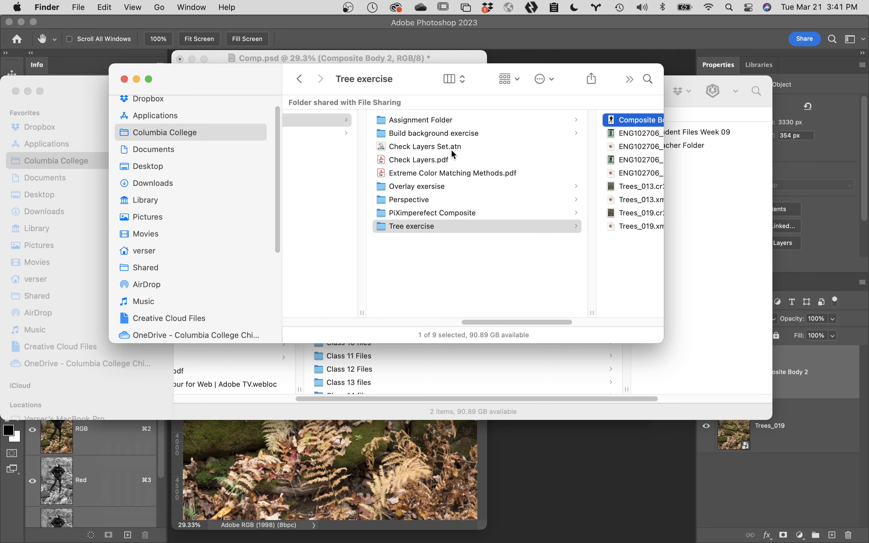
pyautogui.click(406, 164)
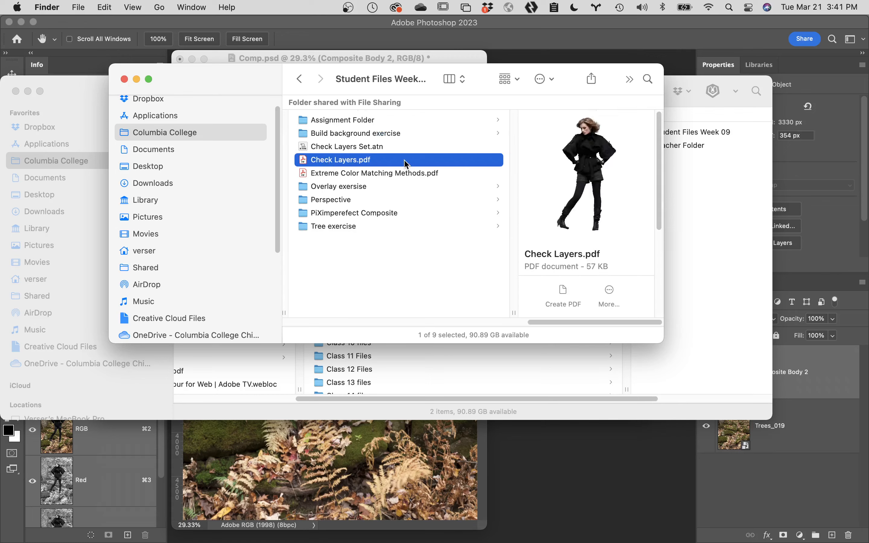
pyautogui.press('space')
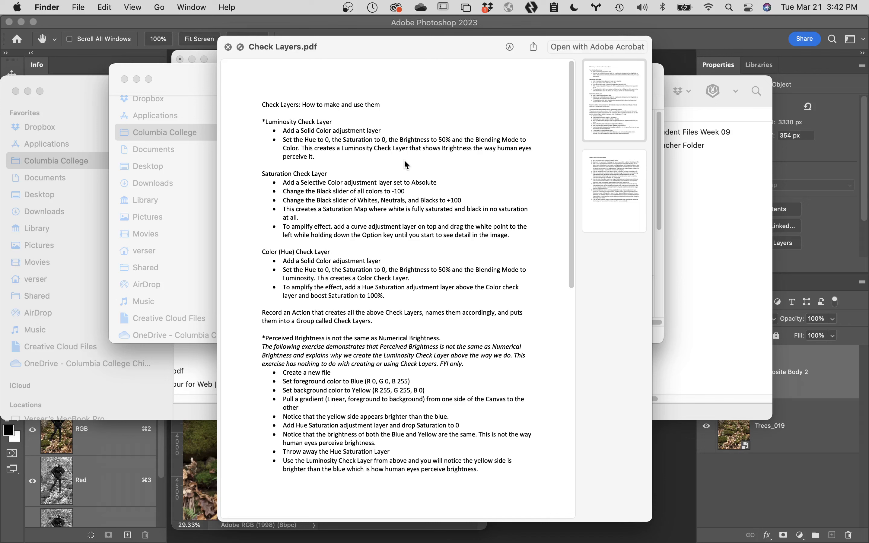
pyautogui.press('space')
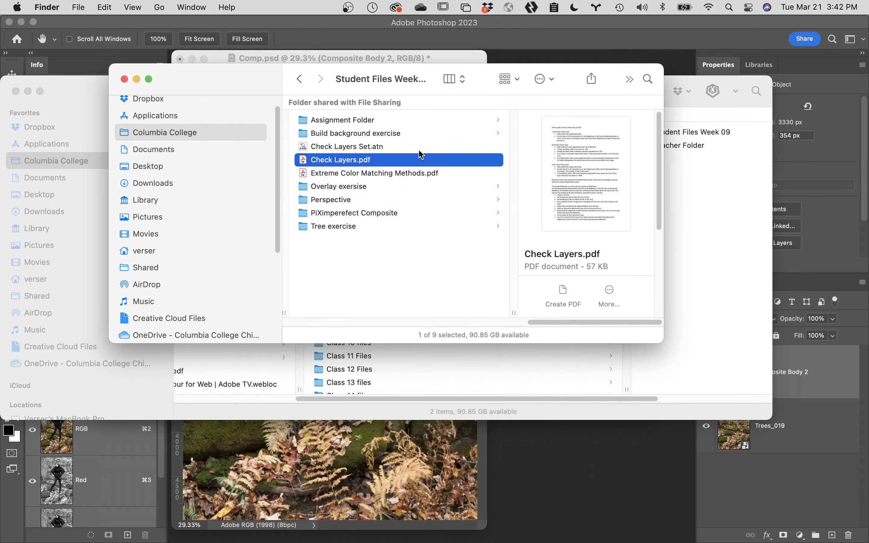
pyautogui.click(567, 466)
pyautogui.moveTo(436, 60); pyautogui.dragTo(537, 46)
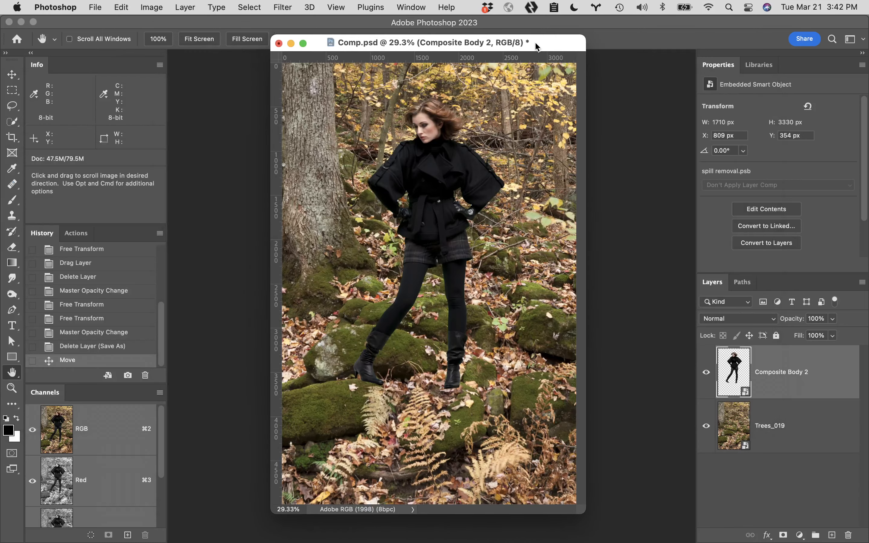
# Load the action file Check Layers Set.atn from Student Files Week 09 inside the Class 9 files folder of the retouching and compositing class
pyautogui.click(74, 237)
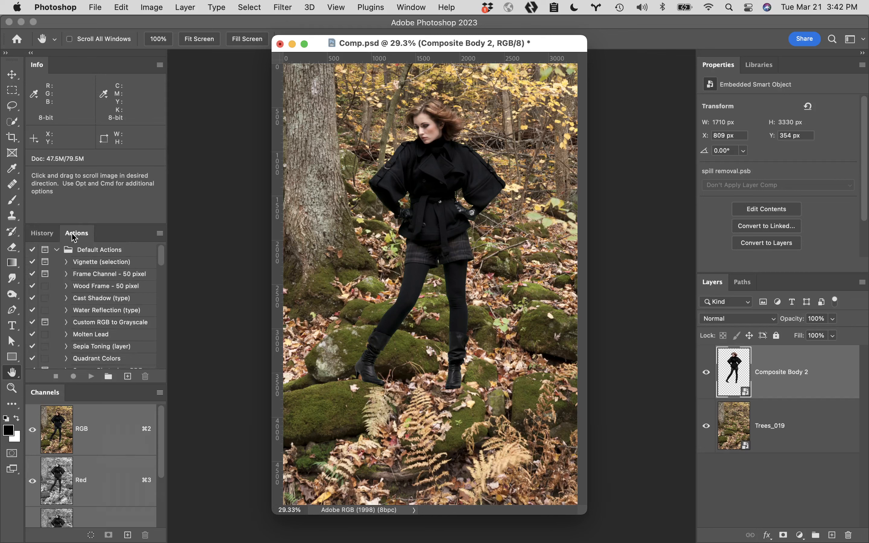
pyautogui.click(160, 234)
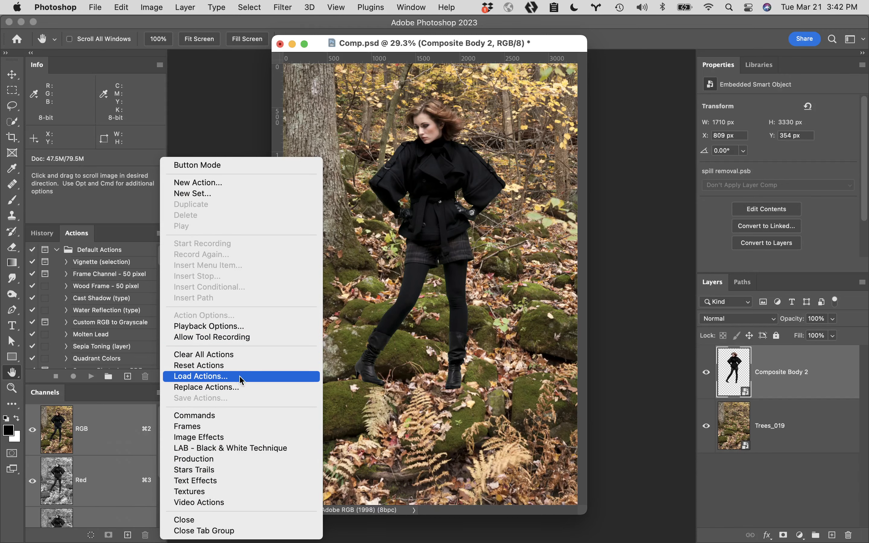
pyautogui.click(201, 376)
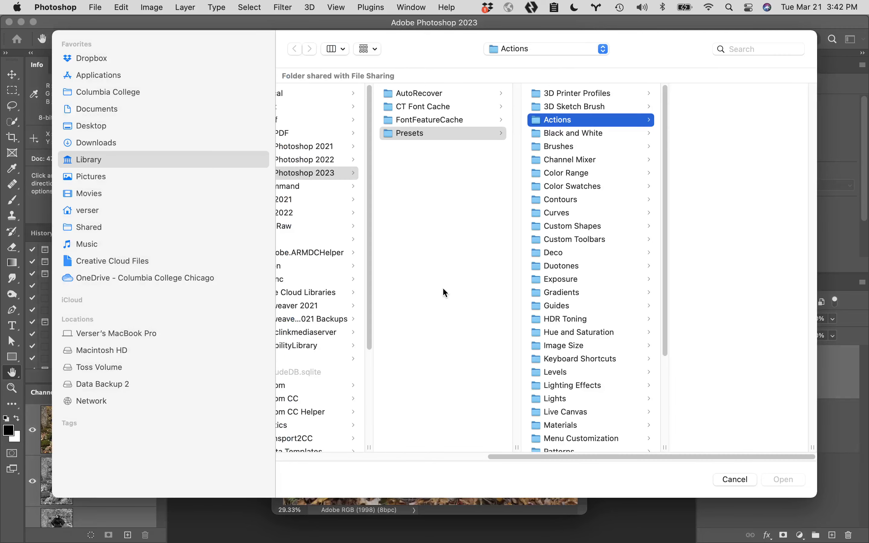
pyautogui.hscroll(-10, 434, 248)
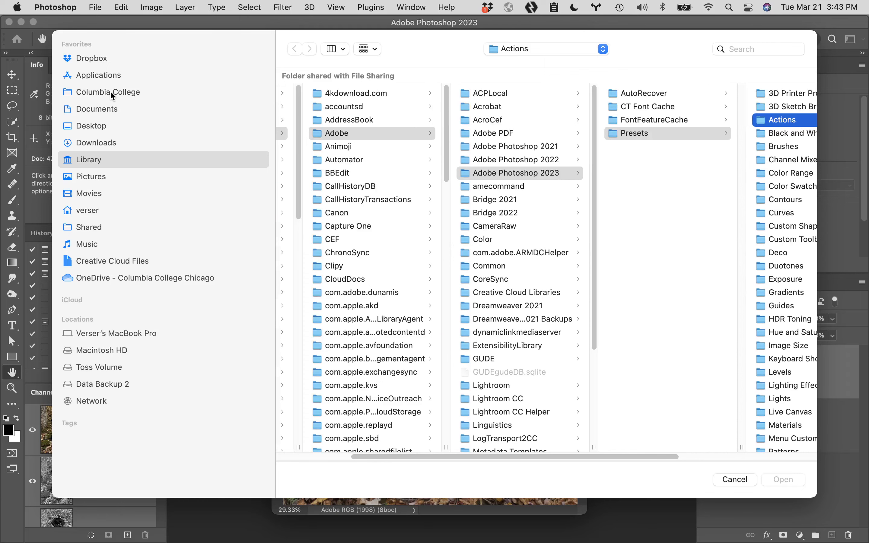
pyautogui.click(110, 92)
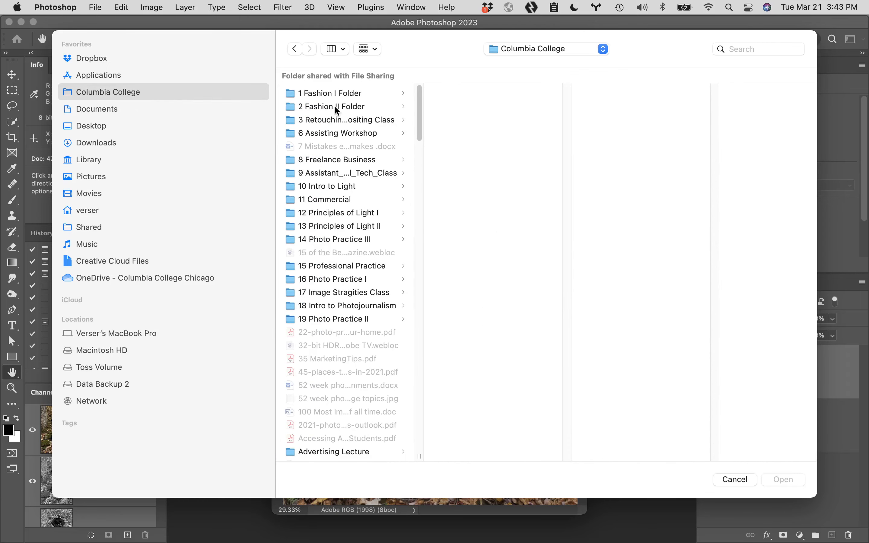
pyautogui.click(338, 123)
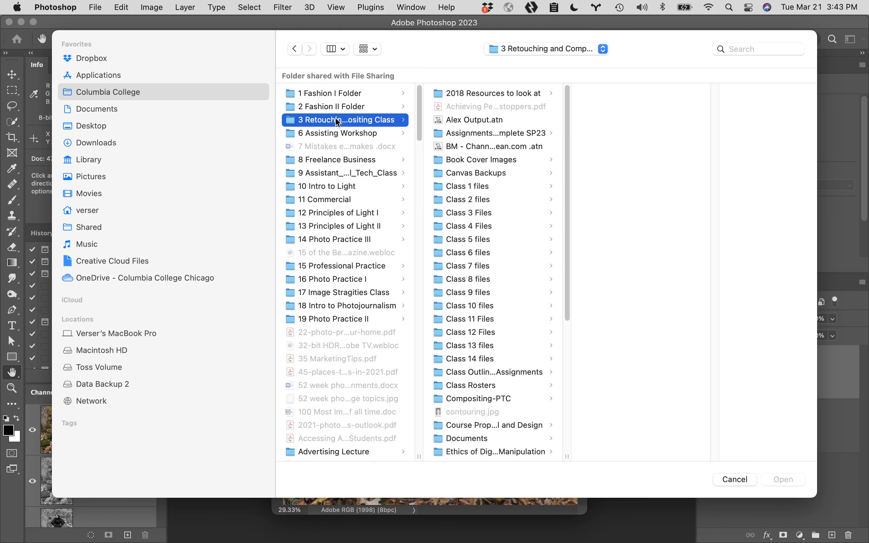
pyautogui.click(487, 289)
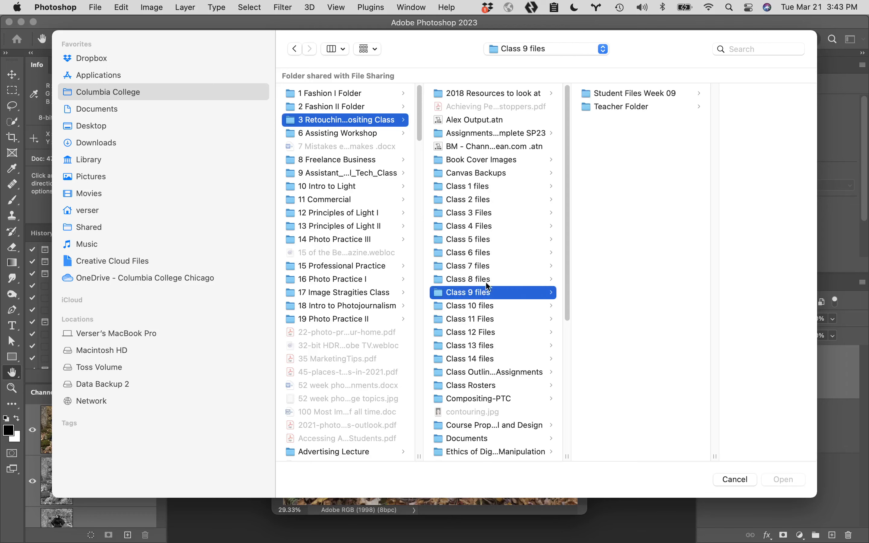
pyautogui.click(635, 94)
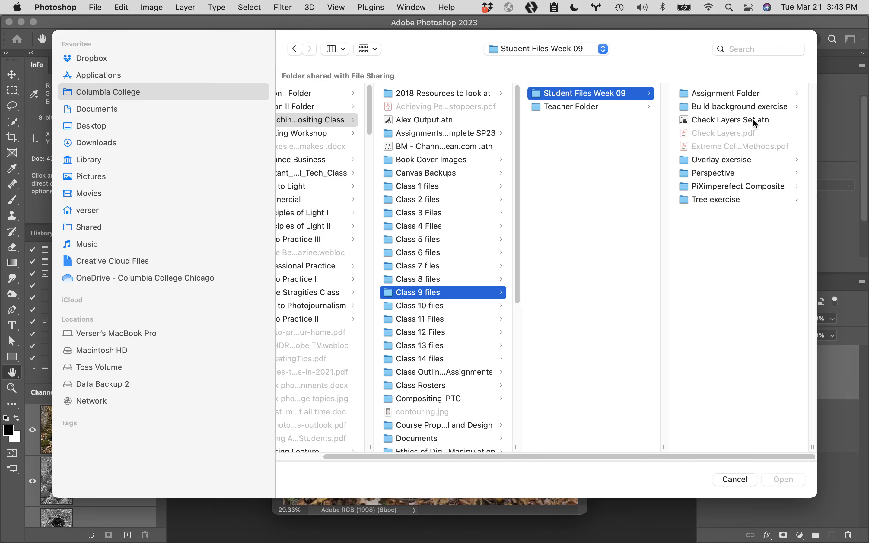
pyautogui.click(684, 120)
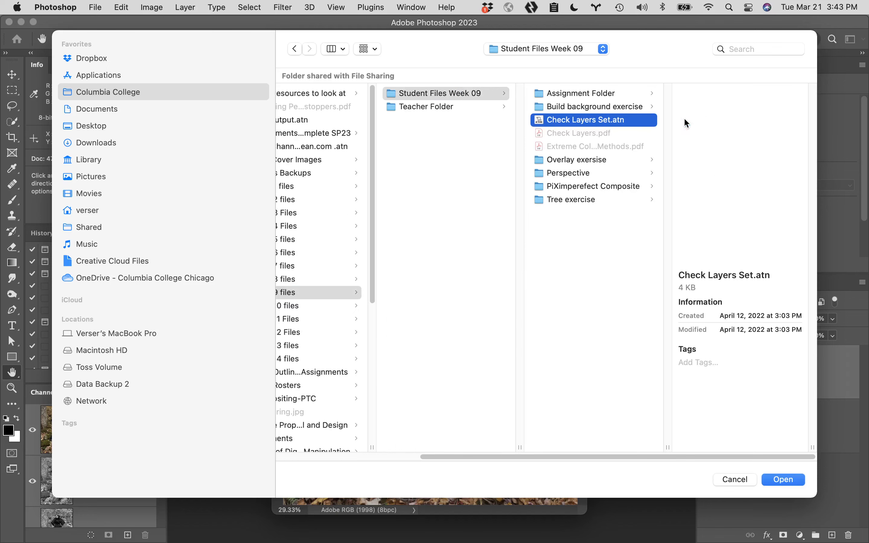
pyautogui.click(789, 483)
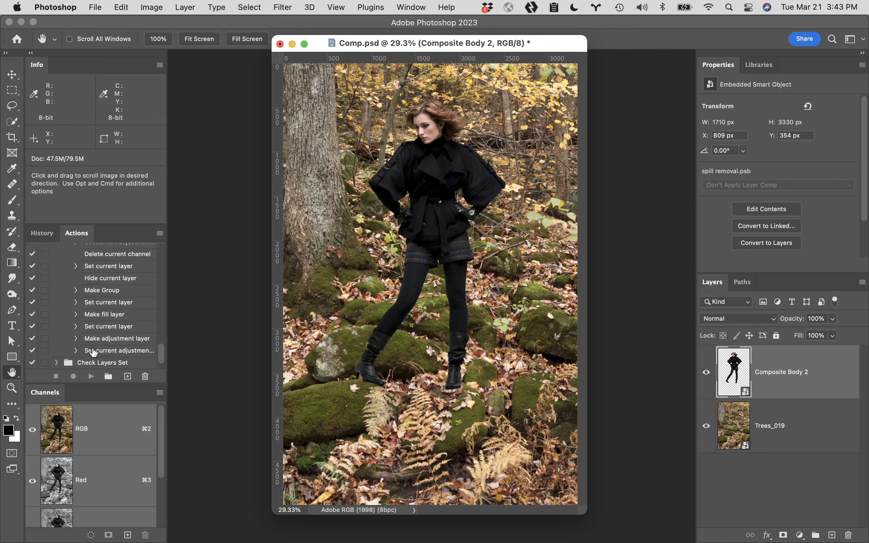
# Run the Check Layers action from the Check Layers Set on the composite
pyautogui.scroll(-2, 96, 350)
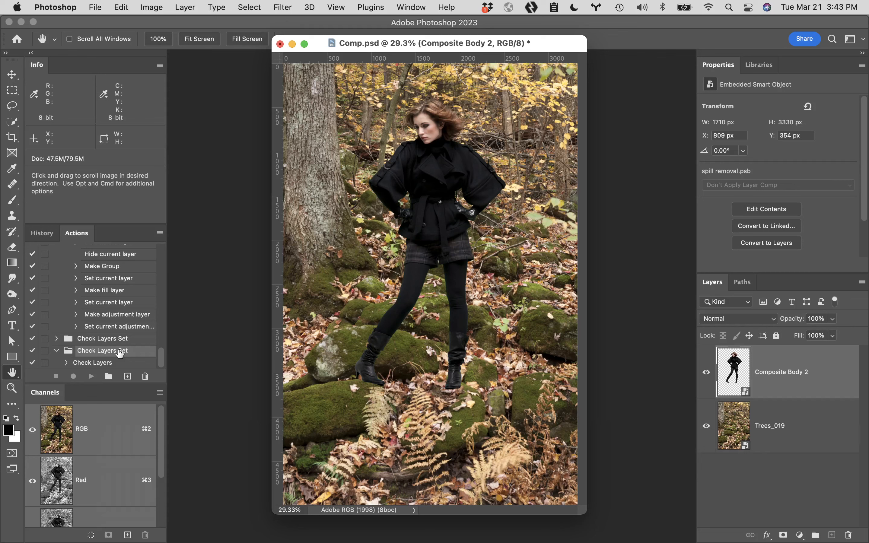
pyautogui.moveTo(118, 537)
pyautogui.click(97, 339)
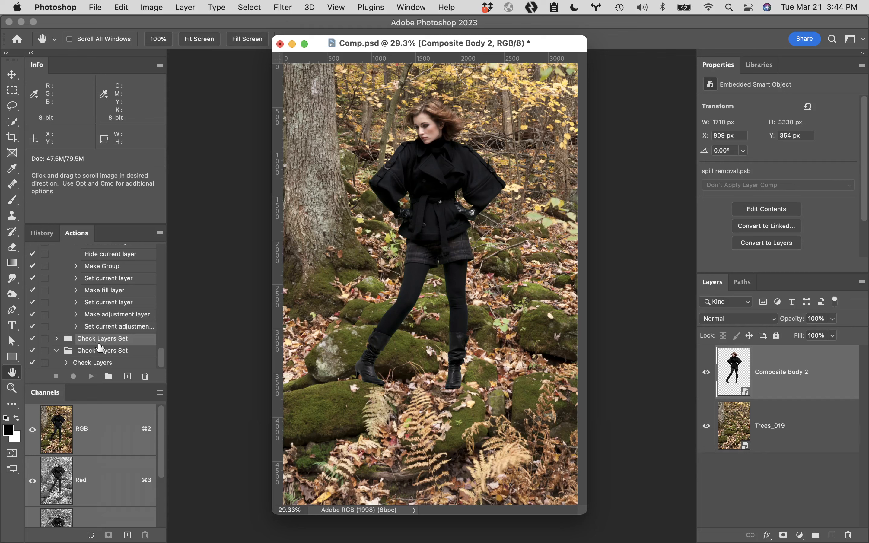
pyautogui.click(57, 351)
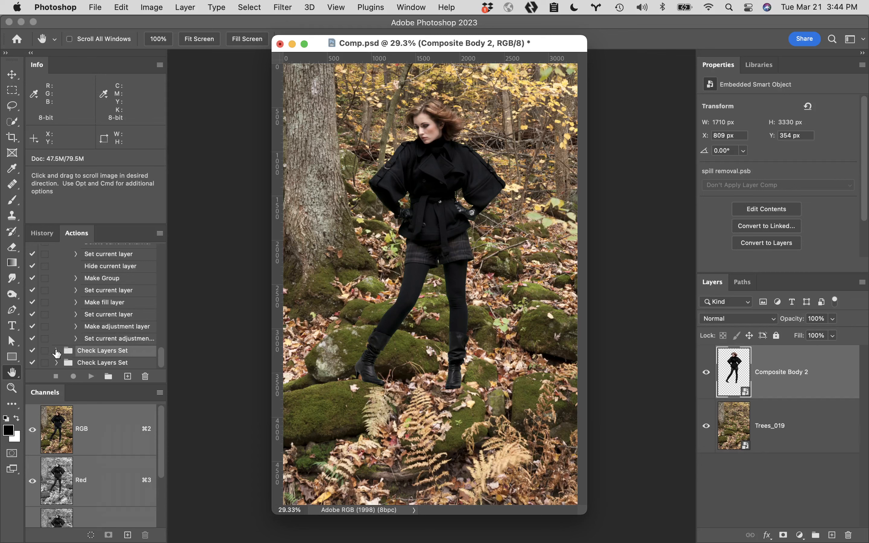
pyautogui.click(57, 351)
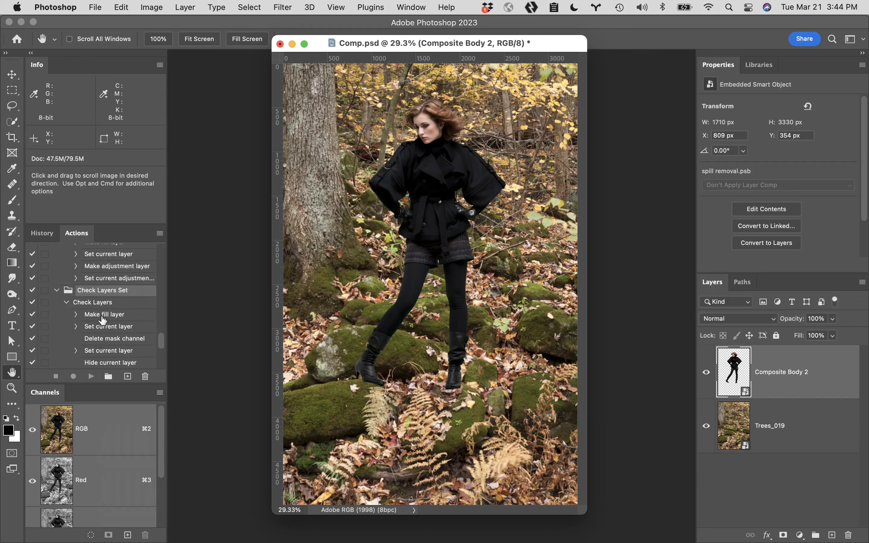
pyautogui.click(86, 307)
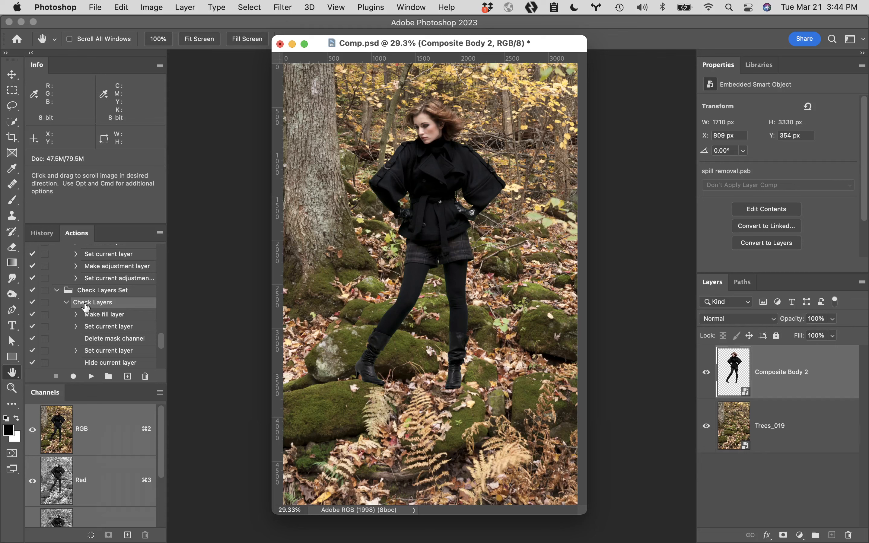
pyautogui.click(92, 377)
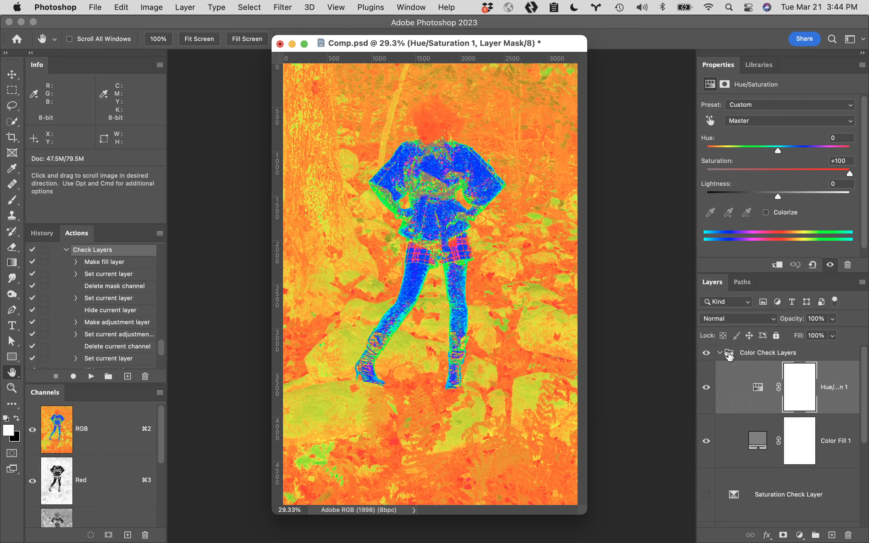
# Collapse and hide the Color Check Layers group, and show and select the Luminosity Check Layer
pyautogui.scroll(-1, 751, 362)
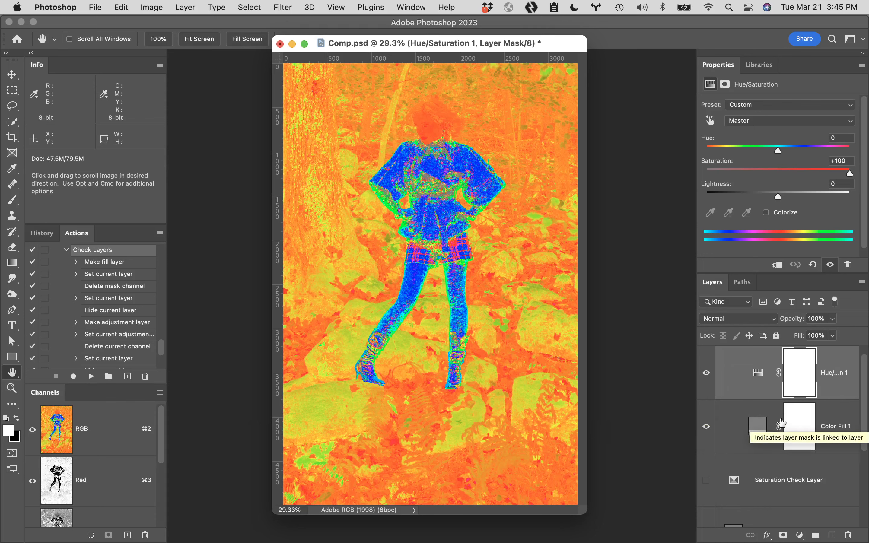
pyautogui.scroll(1, 776, 416)
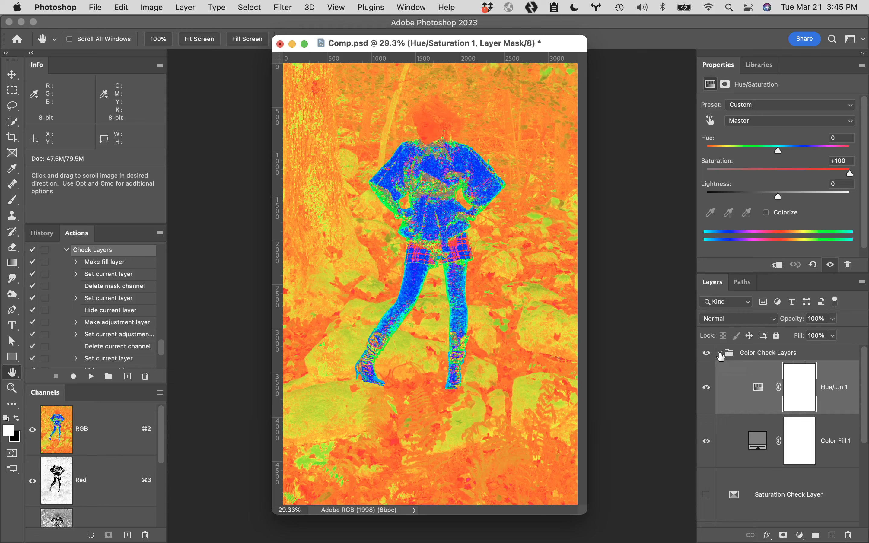
pyautogui.click(720, 353)
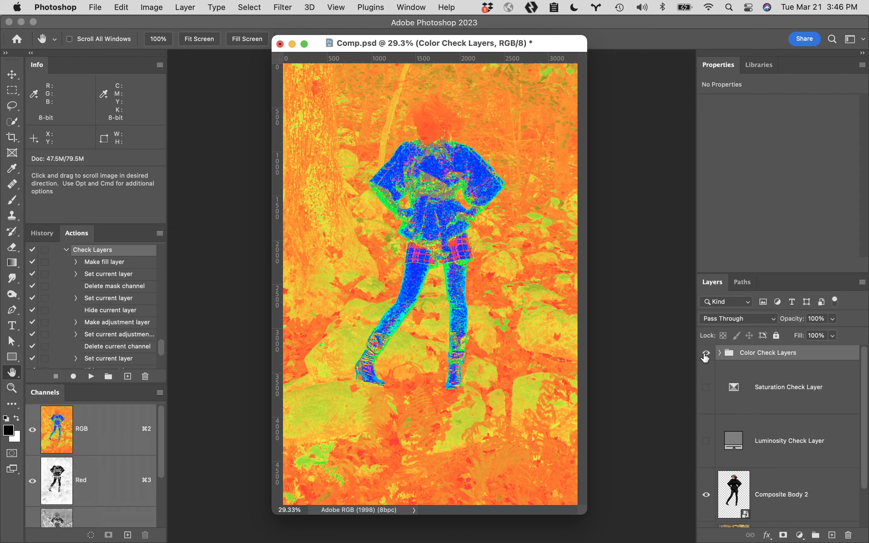
pyautogui.click(706, 353)
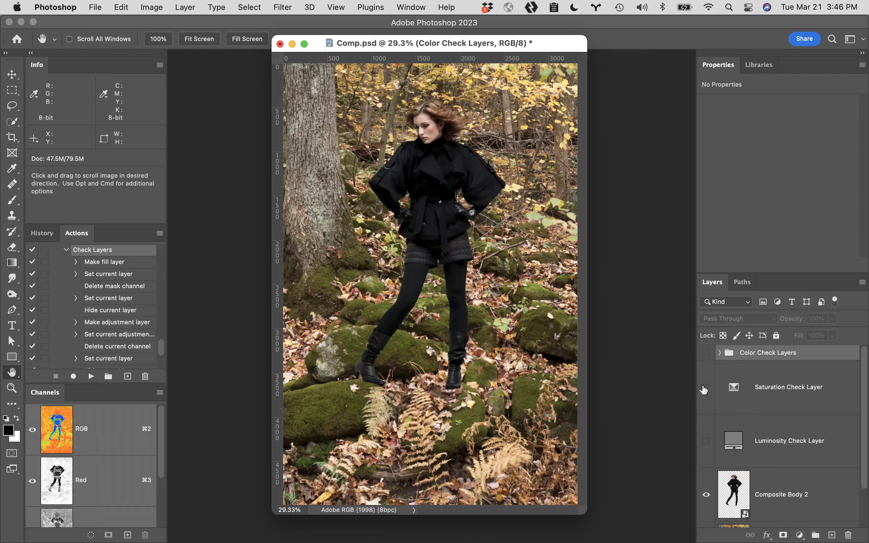
pyautogui.click(706, 444)
pyautogui.click(788, 448)
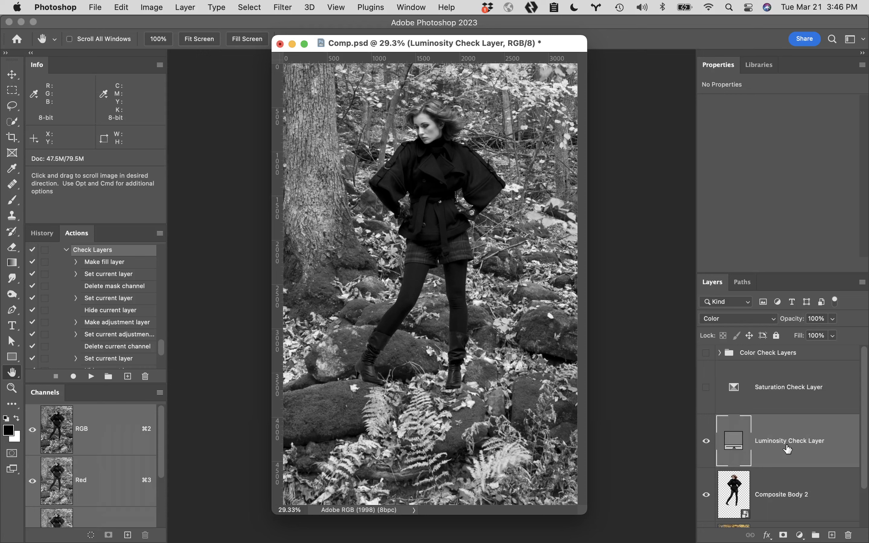
# Create a new RGB document 10 inches wide and 8 inches high at 300 pixels/inch with a white background
pyautogui.press('super+n')
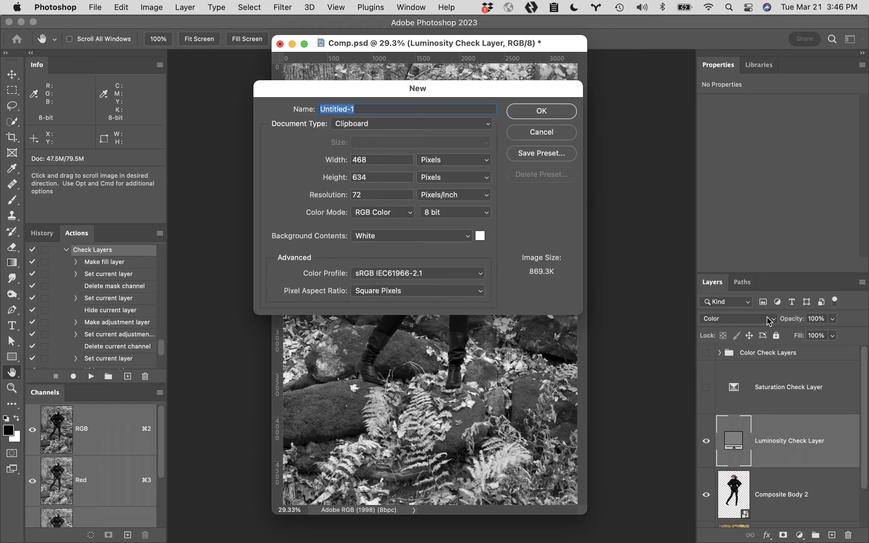
pyautogui.click(445, 162)
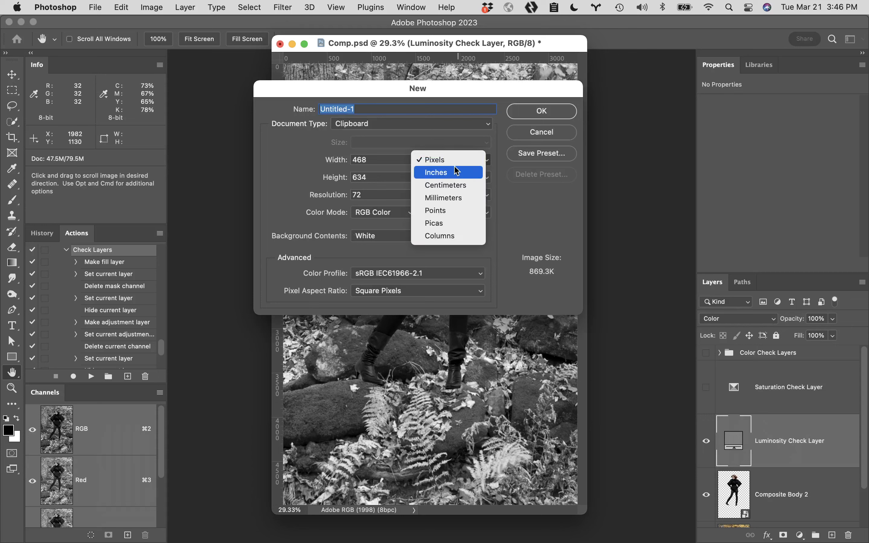
pyautogui.click(457, 172)
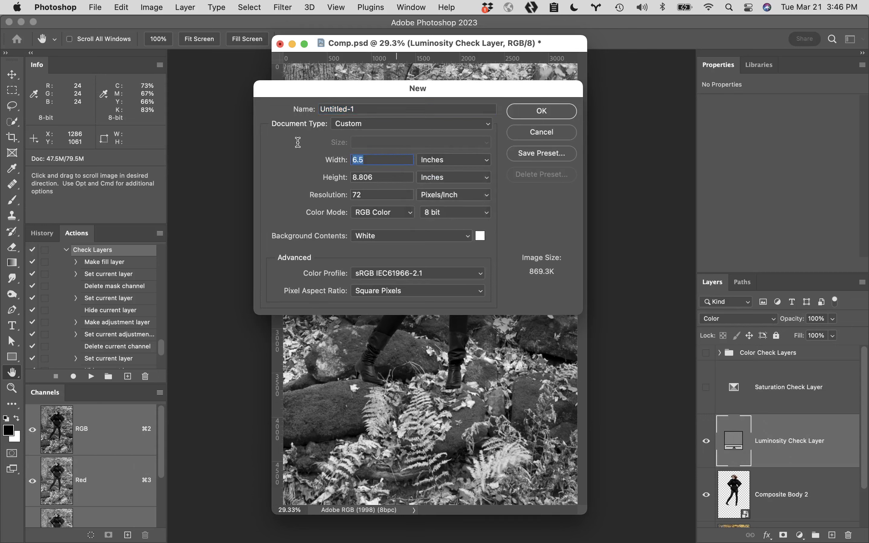
pyautogui.write('10')
pyautogui.press('Tab')
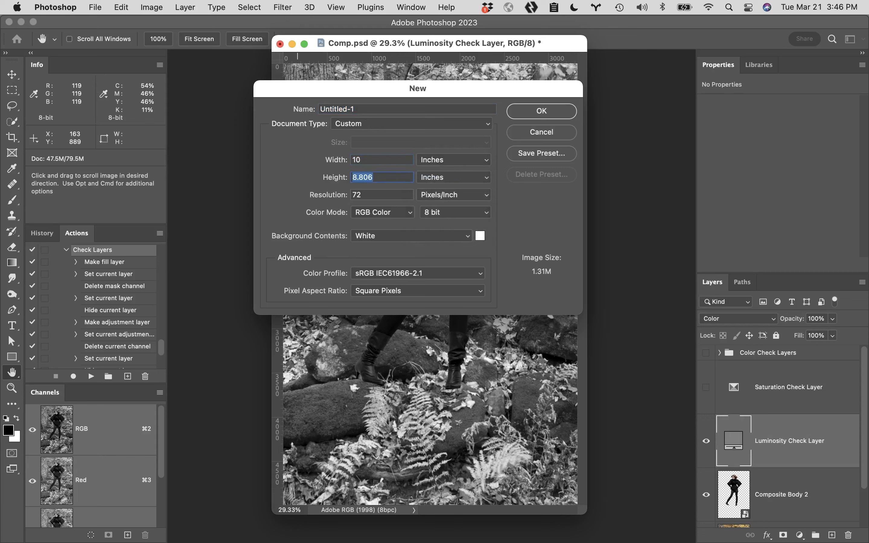
pyautogui.write('8')
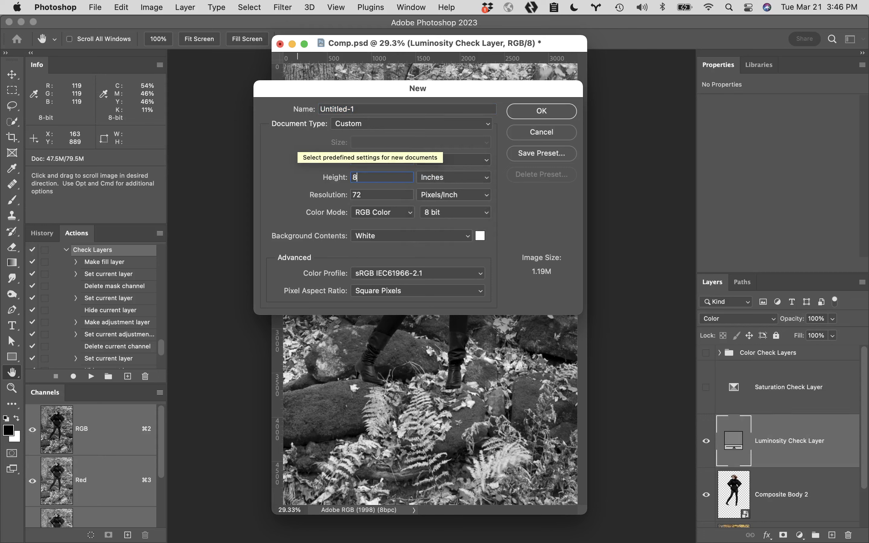
pyautogui.press('Tab')
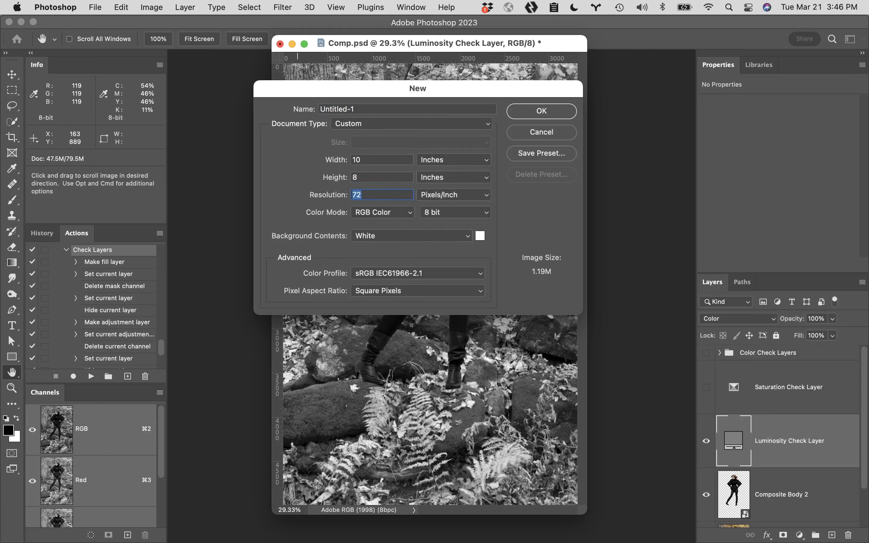
pyautogui.write('300')
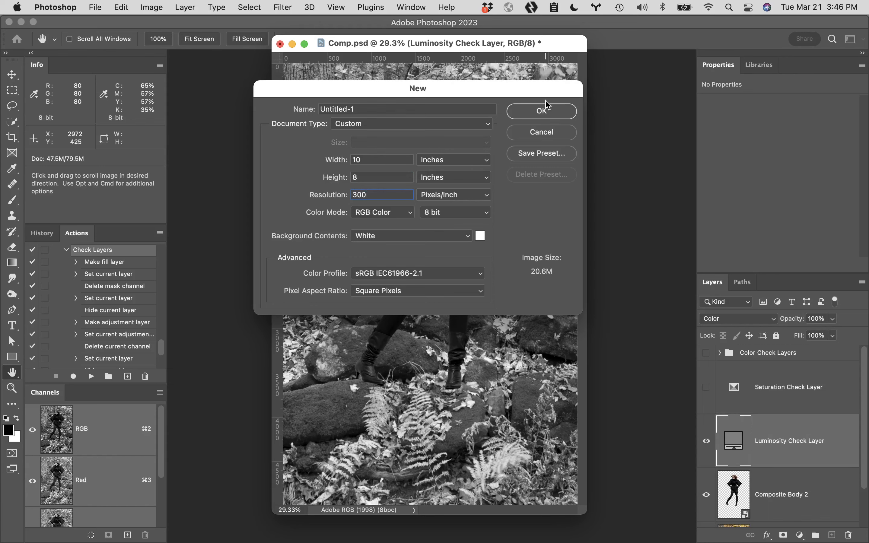
pyautogui.click(548, 111)
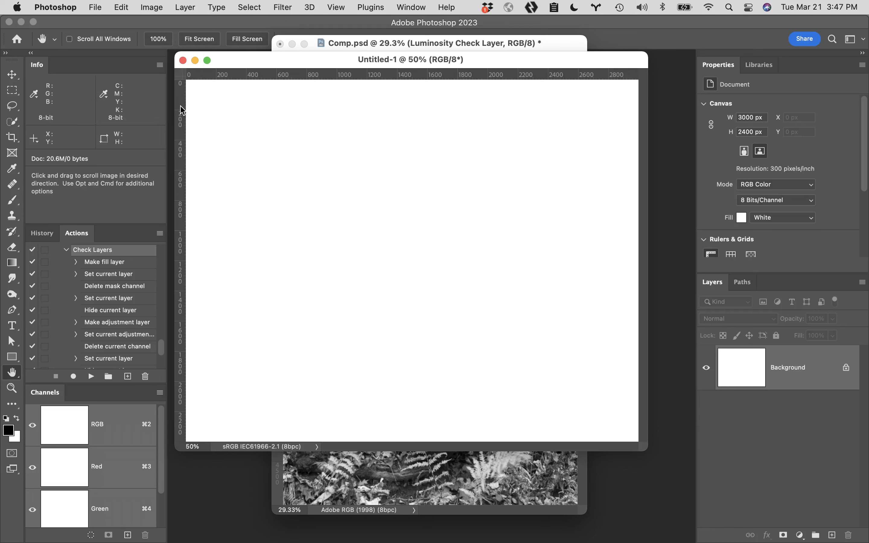
# Place a vertical guide near the middle of the blank canvas and open the foreground color's red value for editing
pyautogui.moveTo(183, 110); pyautogui.dragTo(415, 138)
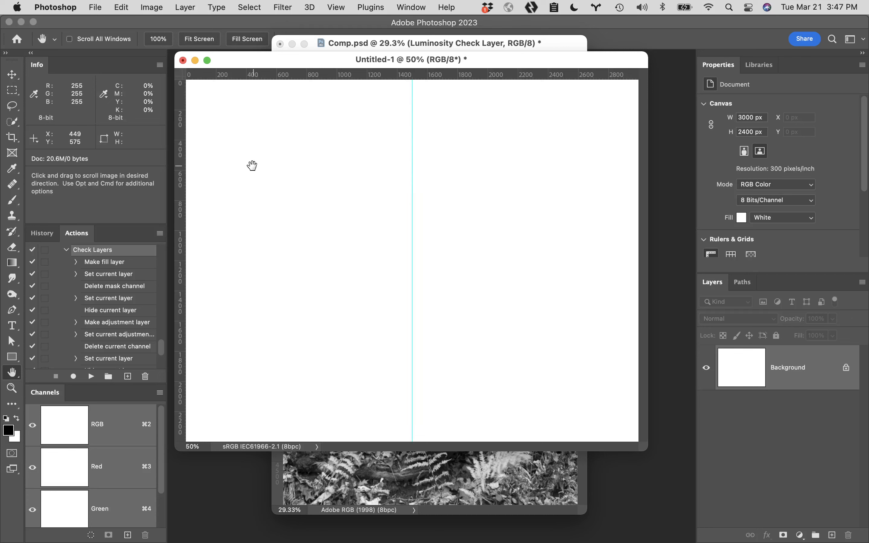
pyautogui.click(9, 436)
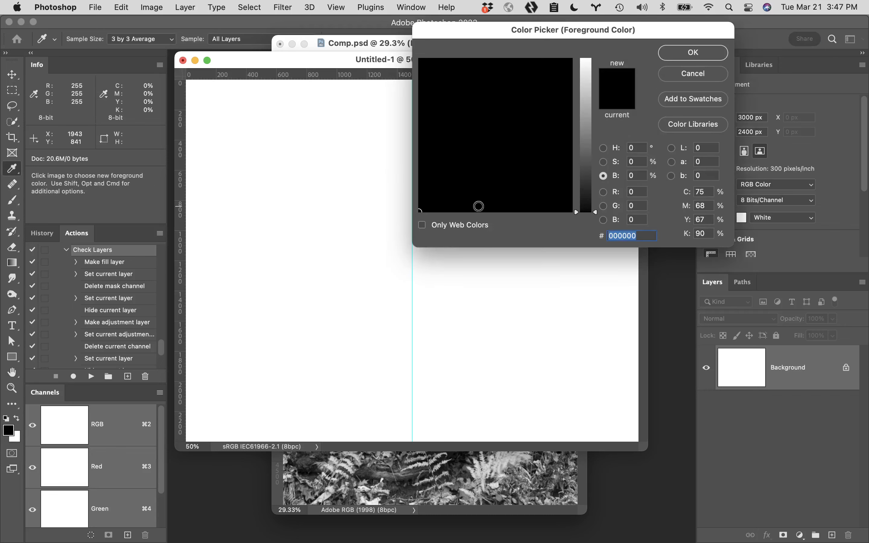
pyautogui.click(640, 217)
pyautogui.click(639, 192)
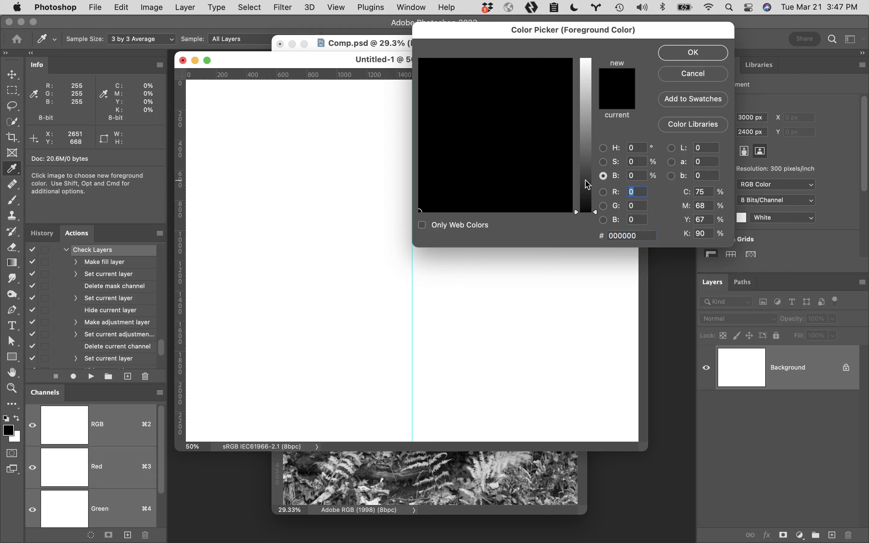
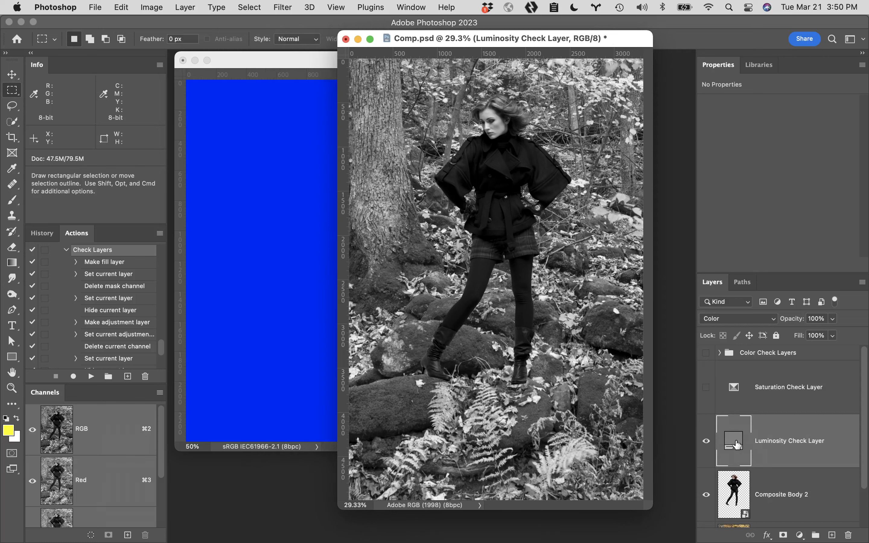
# Copy the Luminosity Check Layer into the blue and yellow document with color appearance preserved, and close that document after viewing the result
pyautogui.moveTo(736, 445); pyautogui.dragTo(273, 350)
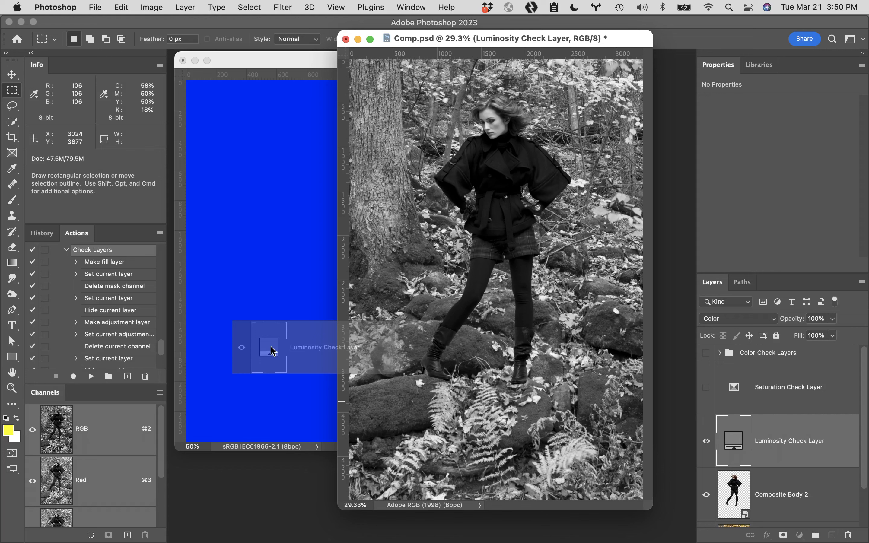
pyautogui.moveTo(272, 350); pyautogui.dragTo(273, 350)
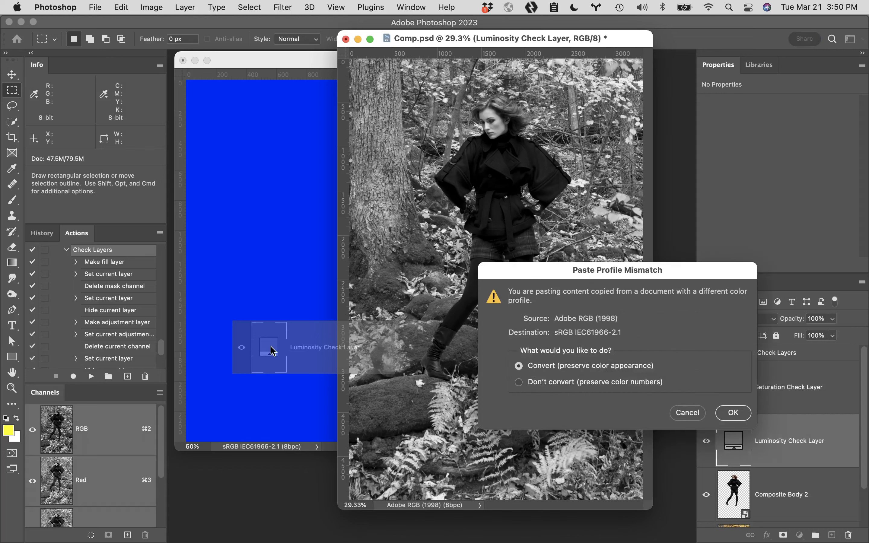
pyautogui.click(735, 417)
pyautogui.click(736, 391)
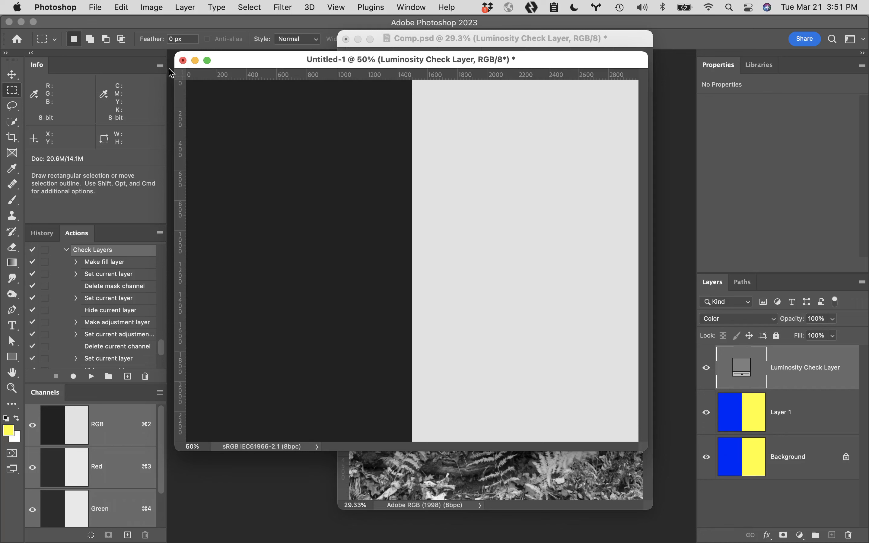
pyautogui.click(184, 61)
pyautogui.click(447, 233)
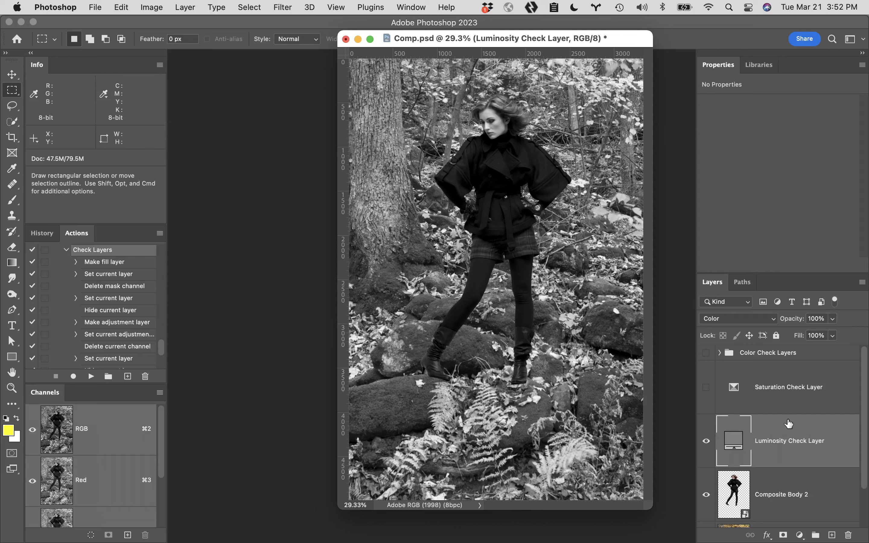
# Add a Curves adjustment layer directly above Composite Body 2 and clip it to that layer
pyautogui.click(809, 503)
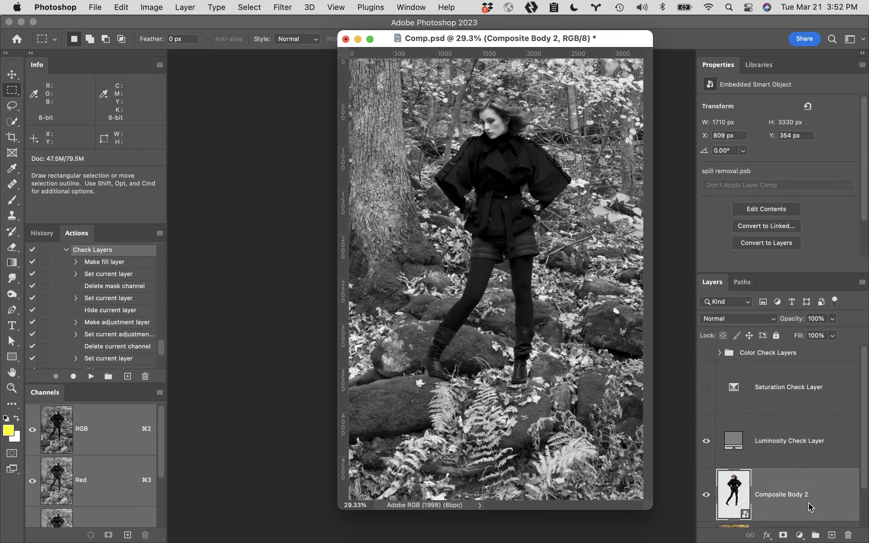
pyautogui.click(800, 535)
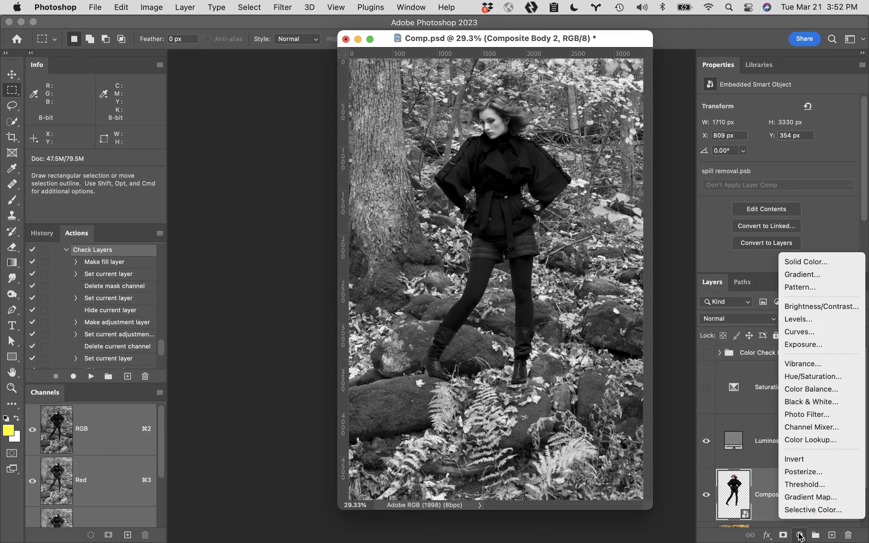
pyautogui.click(765, 512)
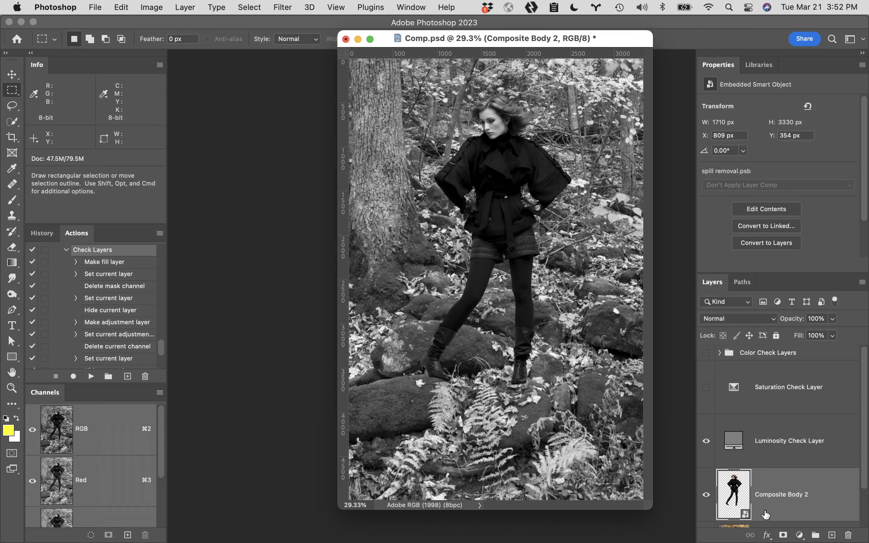
pyautogui.click(800, 535)
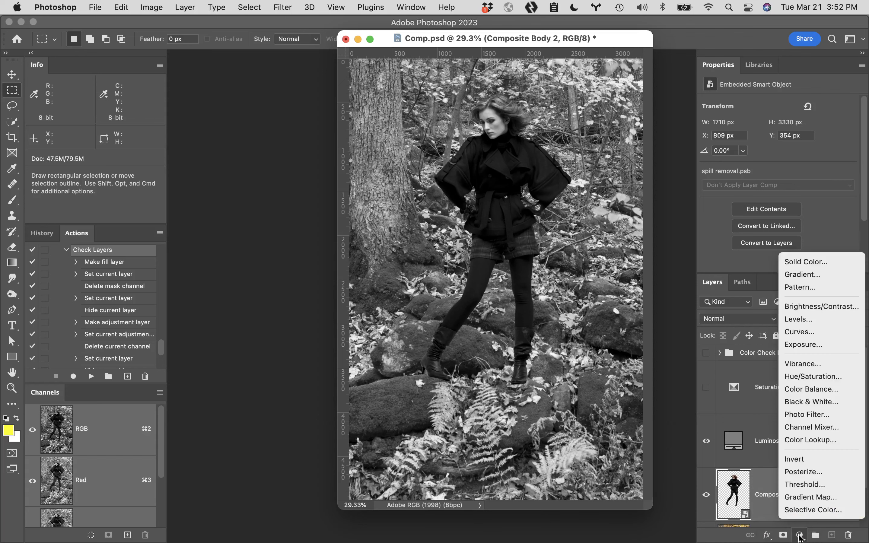
pyautogui.click(804, 333)
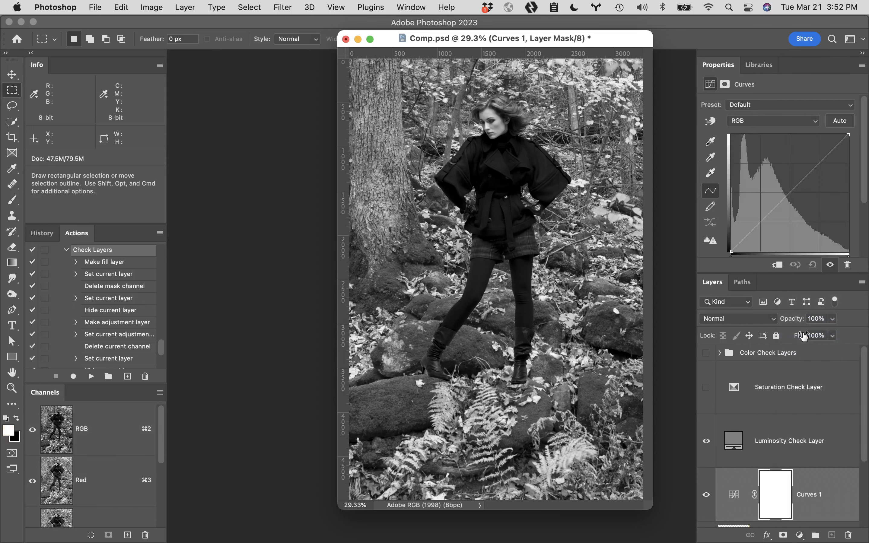
pyautogui.scroll(-5, 819, 489)
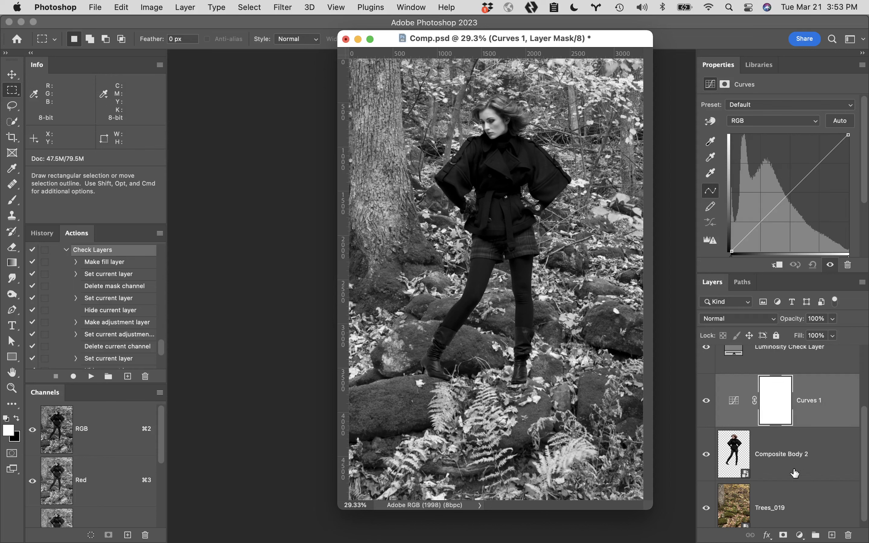
pyautogui.keyDown('alt'); pyautogui.click(822, 423); pyautogui.keyUp('alt')
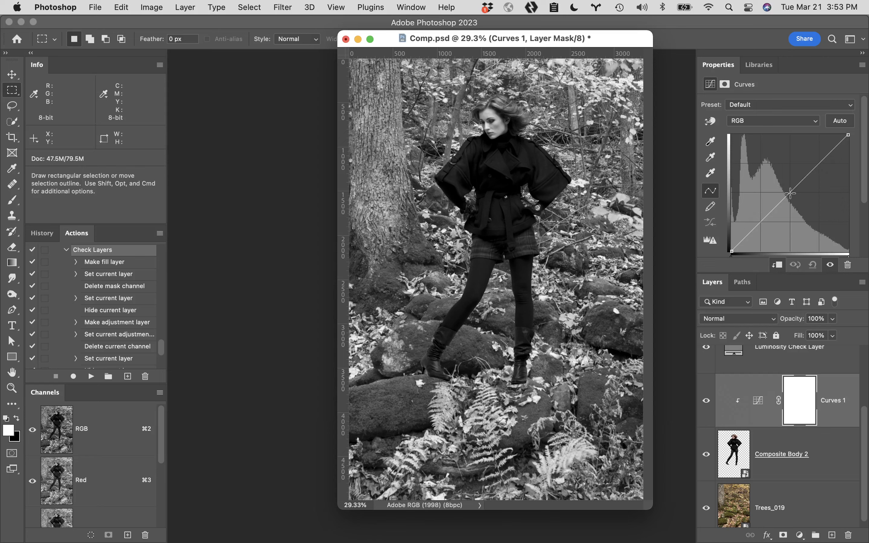
# Try a curve adjustment on the clipped Curves layer, remove the curve point, and set the layer's blending mode to Luminosity
pyautogui.moveTo(791, 192); pyautogui.dragTo(600, 181)
pyautogui.click(750, 323)
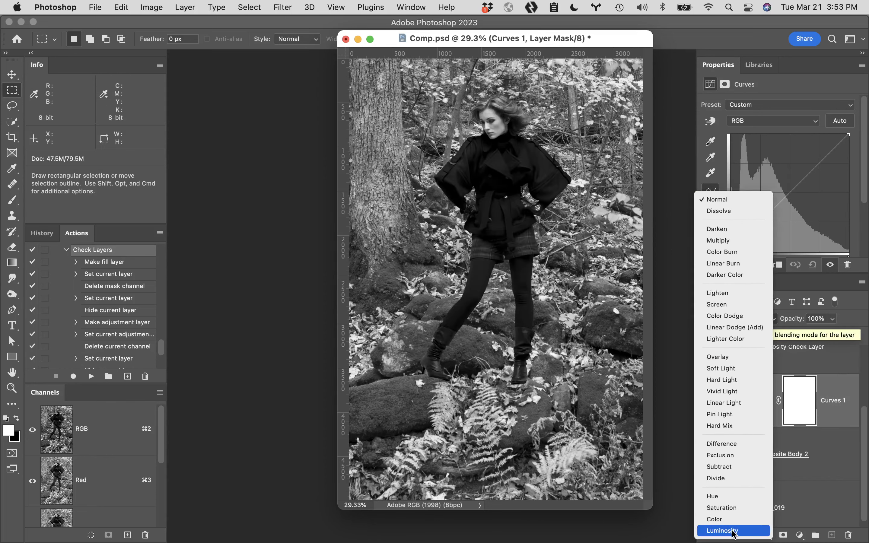
pyautogui.click(725, 531)
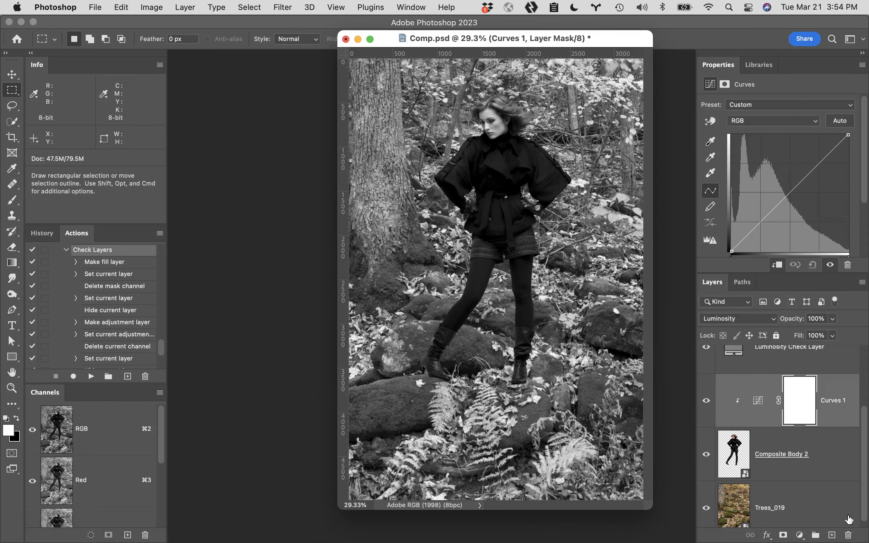
# Hide the Luminosity Check Layer, releasing the Curves layer's clipping and clipping it again to Composite Body 2
pyautogui.keyDown('alt'); pyautogui.click(768, 425); pyautogui.keyUp('alt')
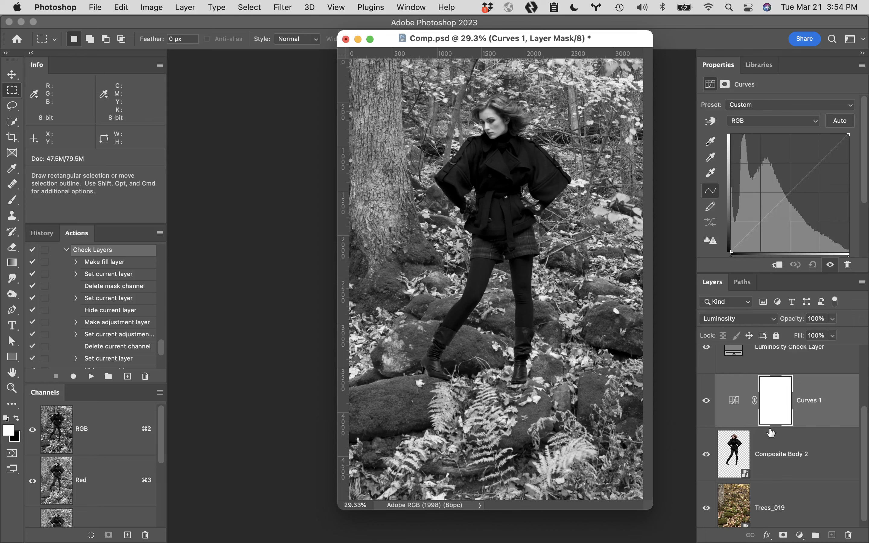
pyautogui.click(707, 348)
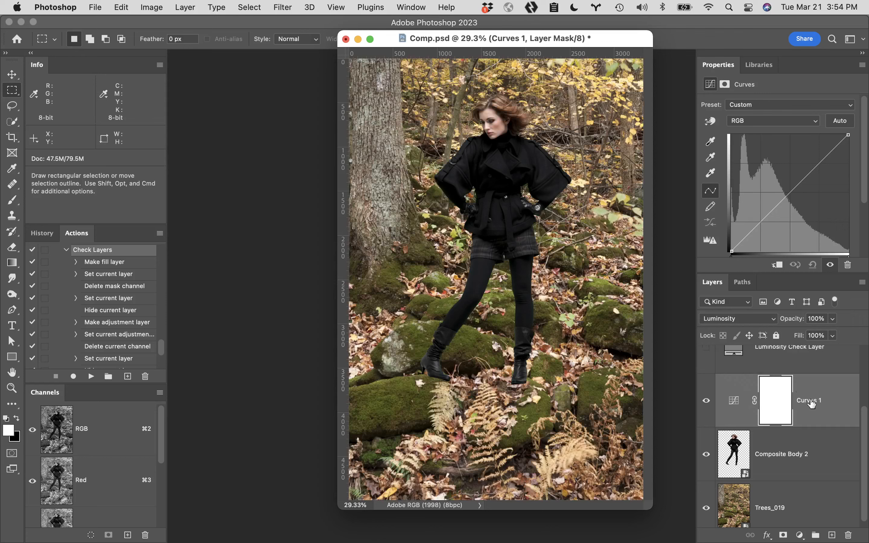
pyautogui.keyDown('alt'); pyautogui.click(754, 430); pyautogui.keyUp('alt')
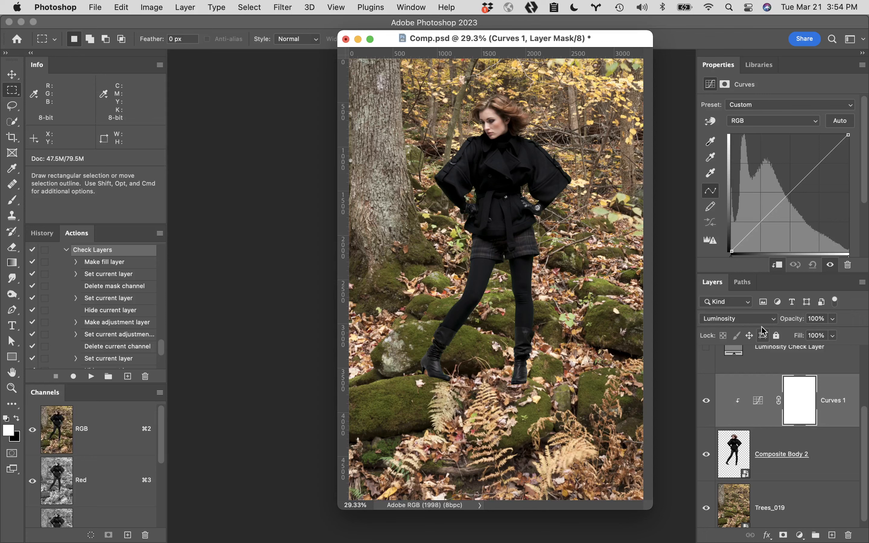
# Set the Curves layer's blending mode to Normal and shape a strong S-curve with darker shadows and brighter highlights
pyautogui.click(743, 320)
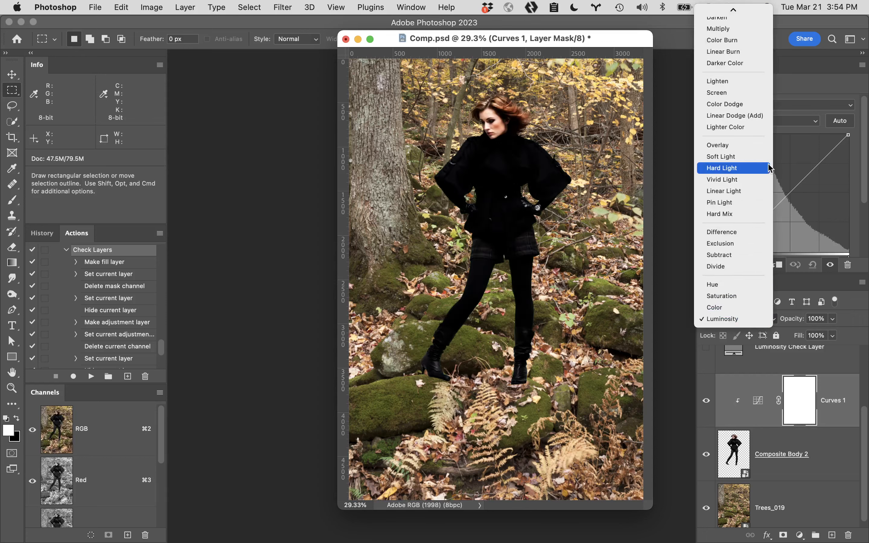
pyautogui.click(738, 11)
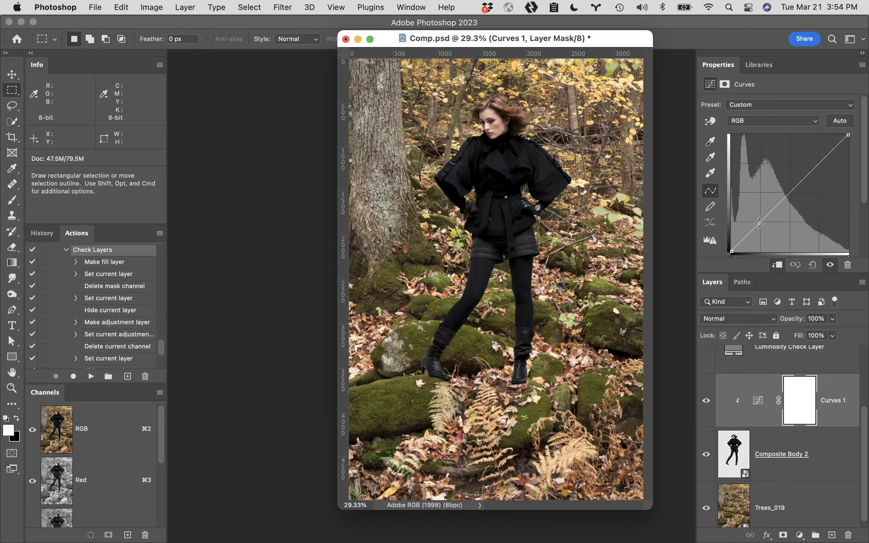
pyautogui.moveTo(759, 223); pyautogui.dragTo(766, 235)
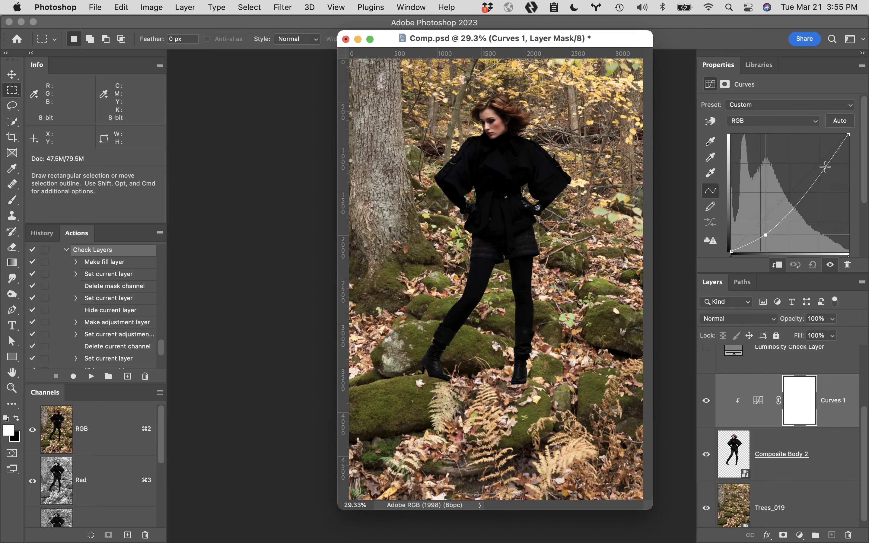
pyautogui.moveTo(825, 166); pyautogui.dragTo(819, 150)
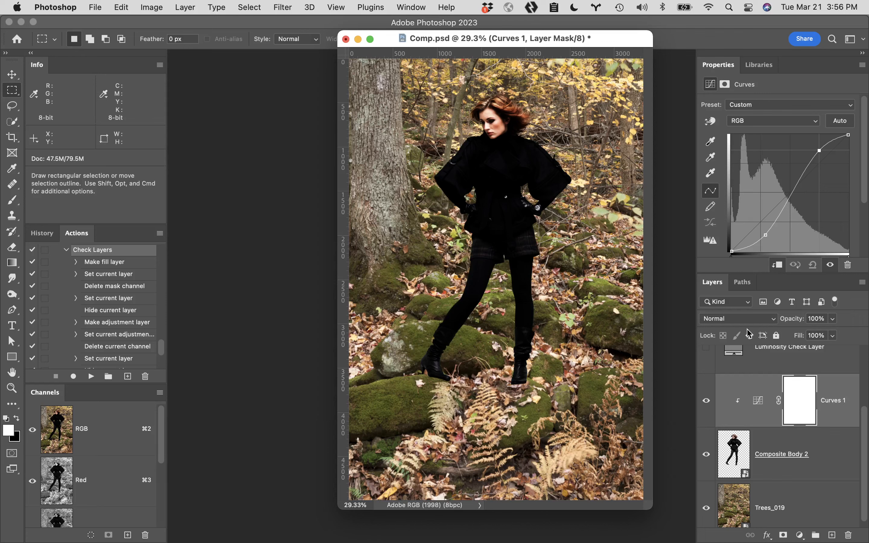
# Set the Curves layer's blending mode to Luminosity and reset its curve with the Default preset
pyautogui.click(749, 319)
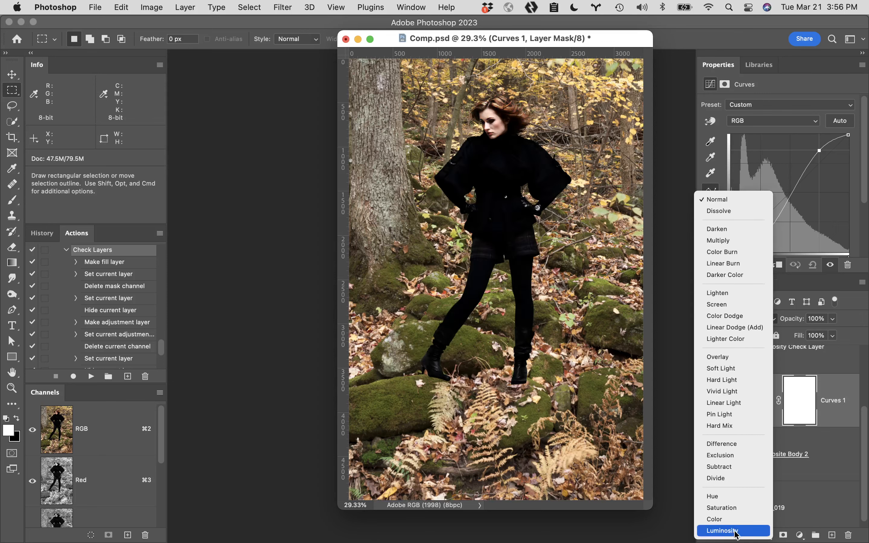
pyautogui.click(735, 532)
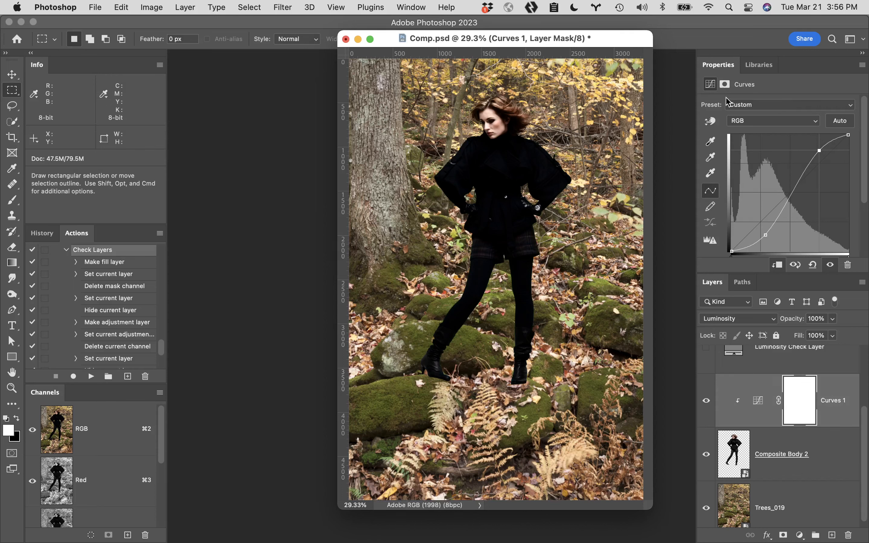
pyautogui.click(778, 106)
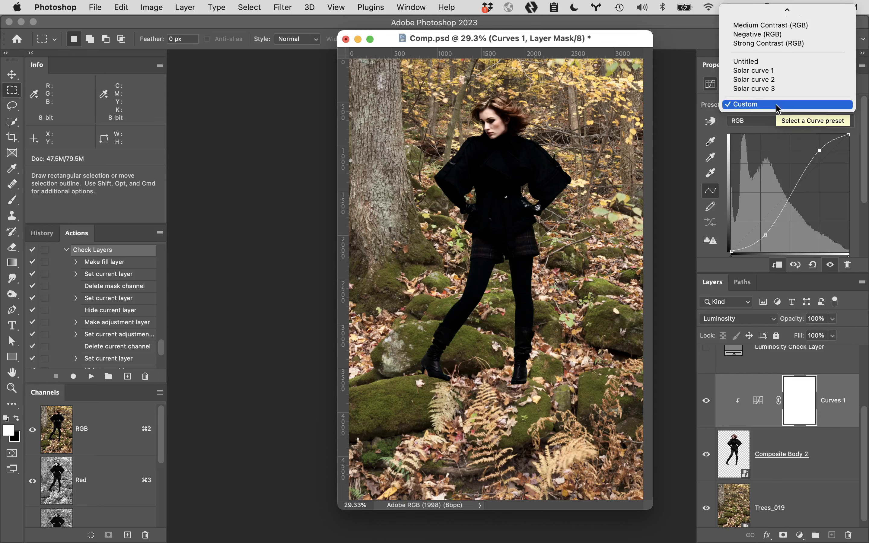
pyautogui.moveTo(766, 5)
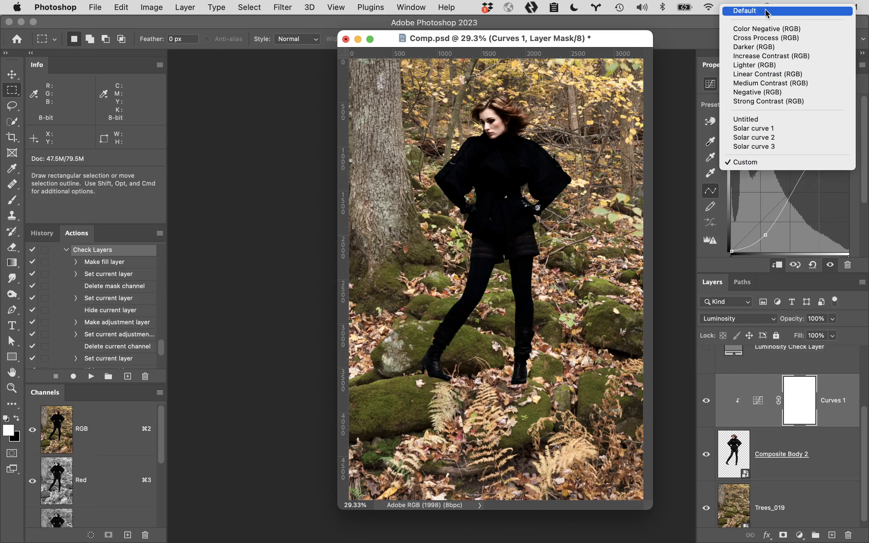
pyautogui.click(767, 12)
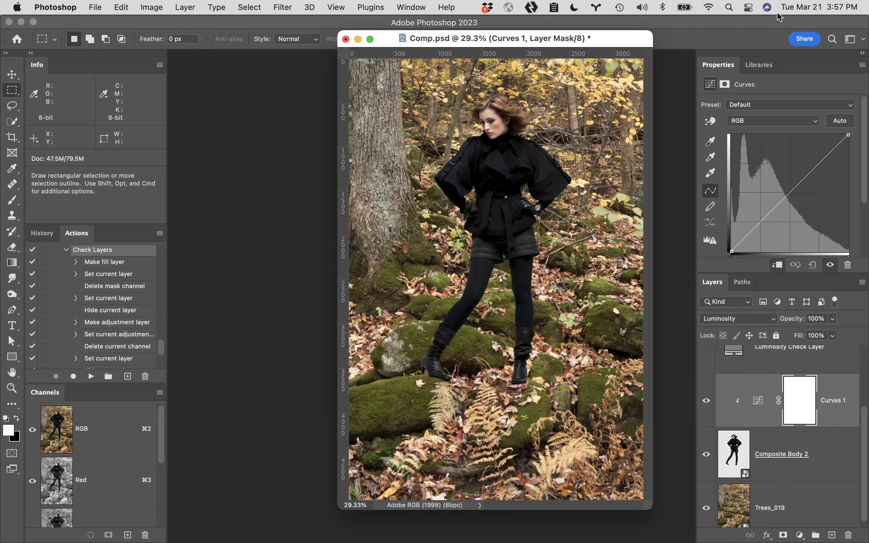
# Try lifting the shadows and lowering the highlights on the Curves layer's curve, and delete that adjustment layer
pyautogui.moveTo(761, 224); pyautogui.dragTo(758, 209)
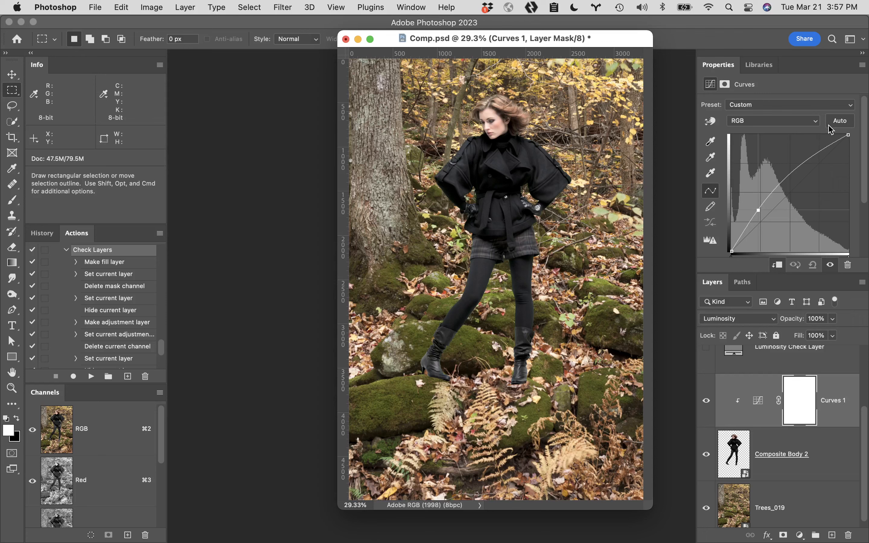
pyautogui.click(827, 146)
pyautogui.moveTo(827, 146); pyautogui.dragTo(829, 162)
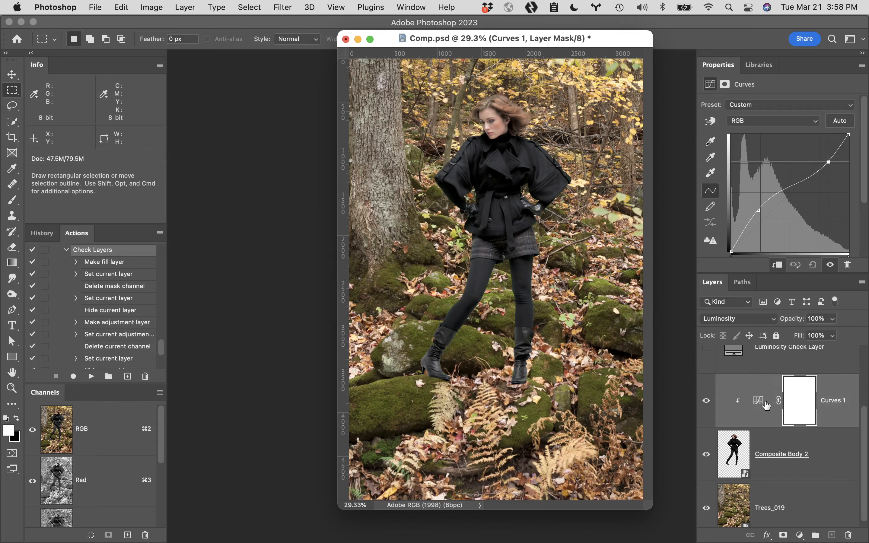
pyautogui.moveTo(773, 413); pyautogui.dragTo(849, 535)
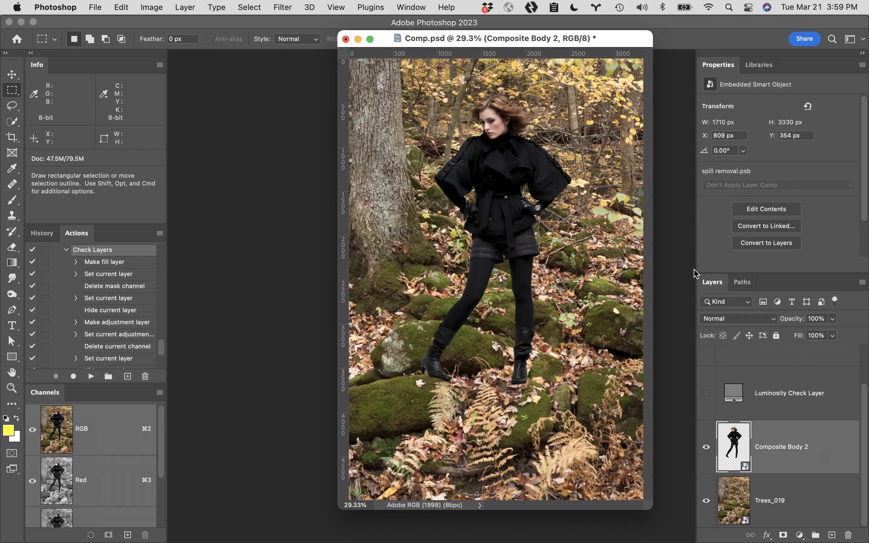
pyautogui.click(150, 6)
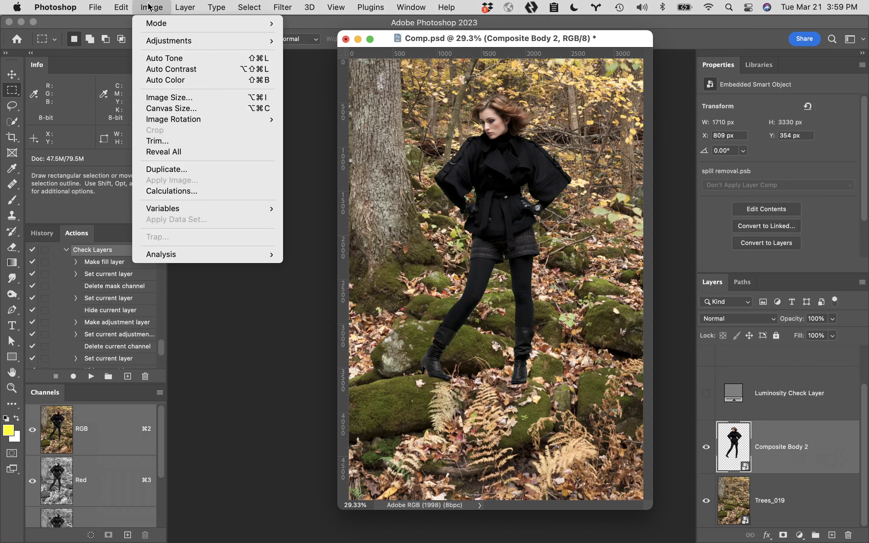
pyautogui.moveTo(252, 41)
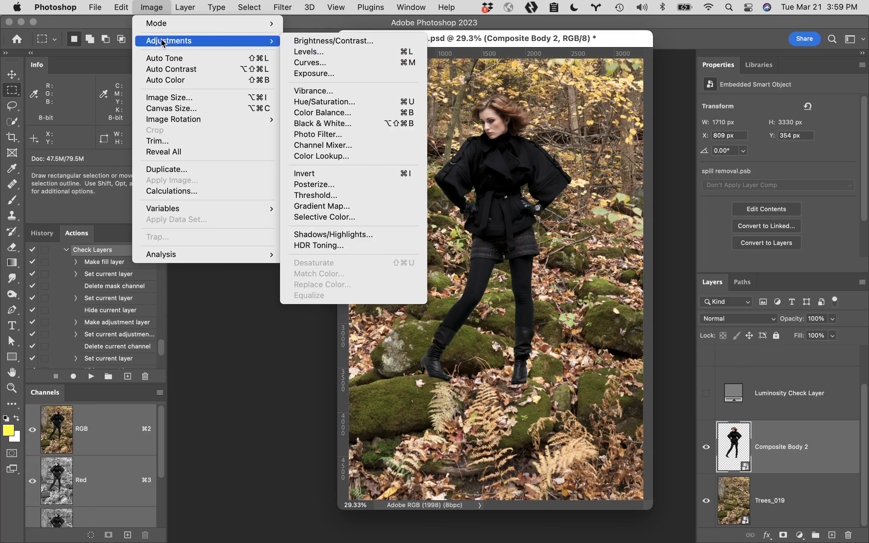
pyautogui.click(388, 237)
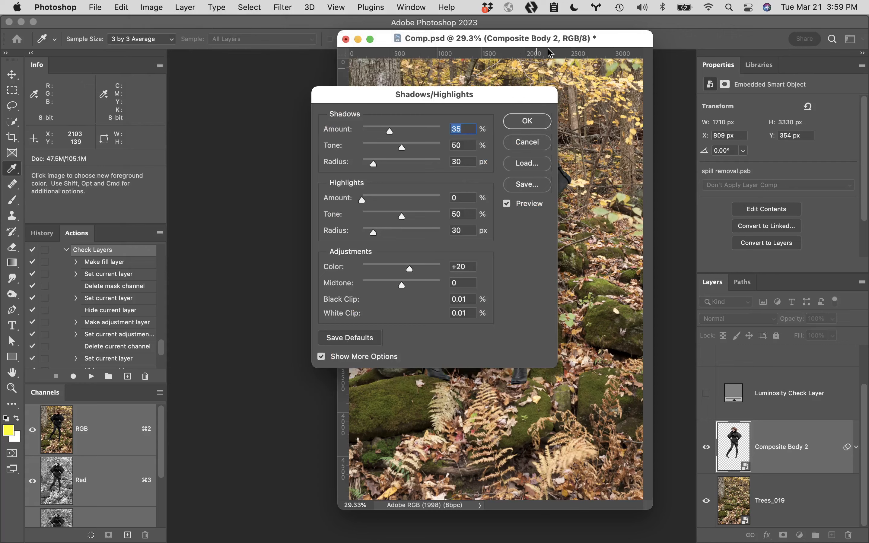
pyautogui.moveTo(494, 96); pyautogui.dragTo(698, 69)
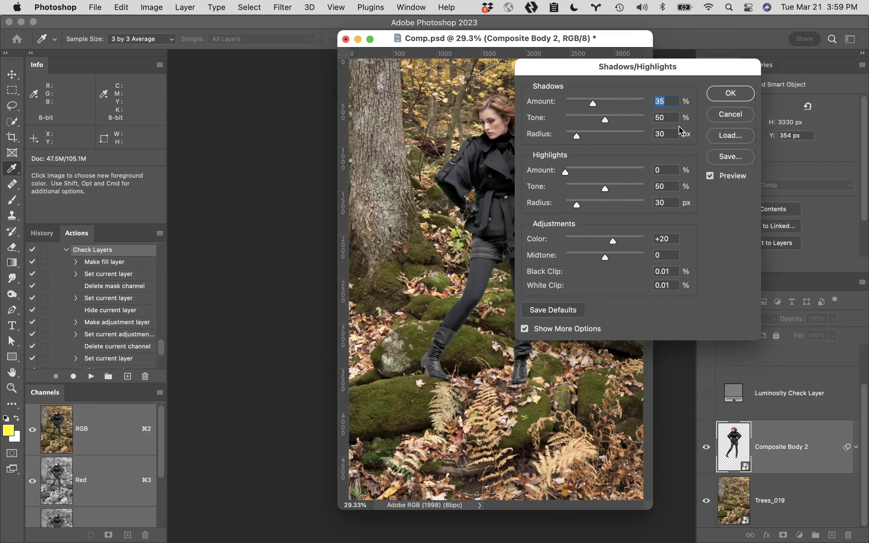
pyautogui.moveTo(610, 40); pyautogui.dragTo(433, 34)
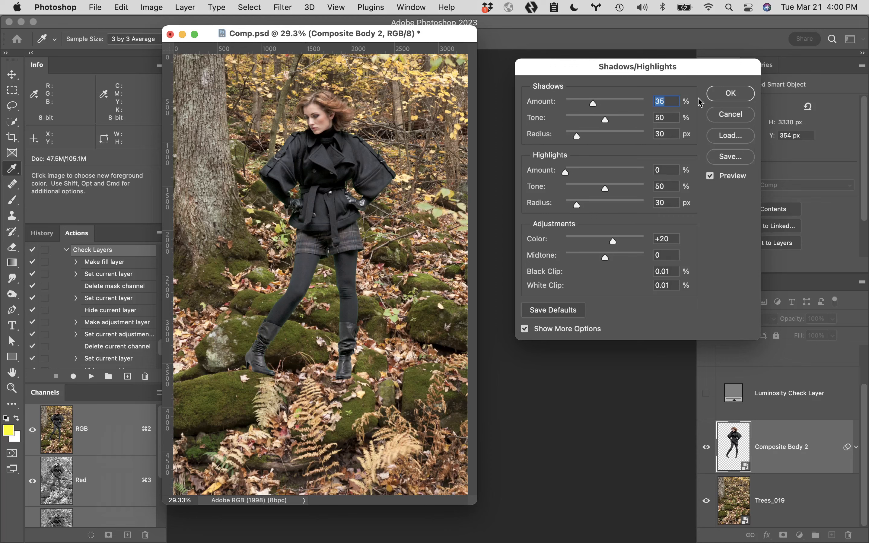
pyautogui.click(734, 115)
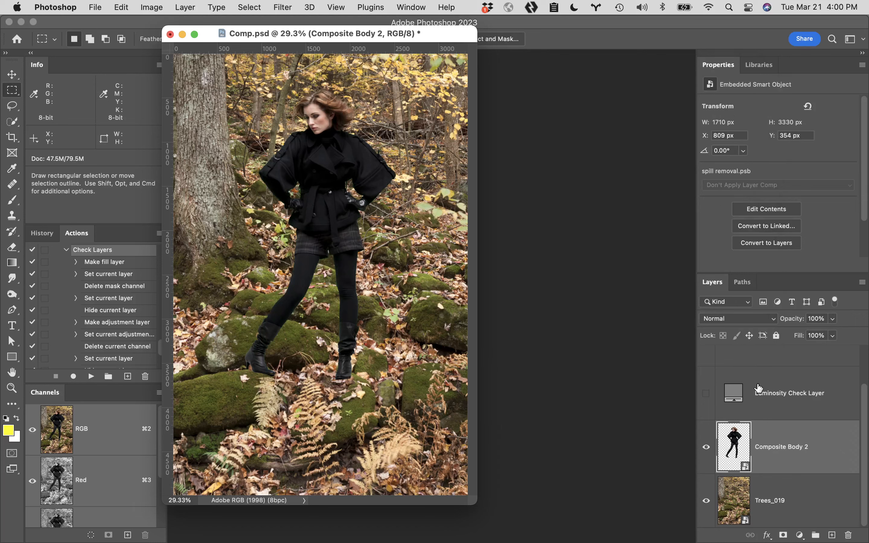
# Show the Luminosity Check Layer and apply Shadows/Highlights to Composite Body 2 with a Shadows Amount of 10%, comparing the preview off and on
pyautogui.click(706, 394)
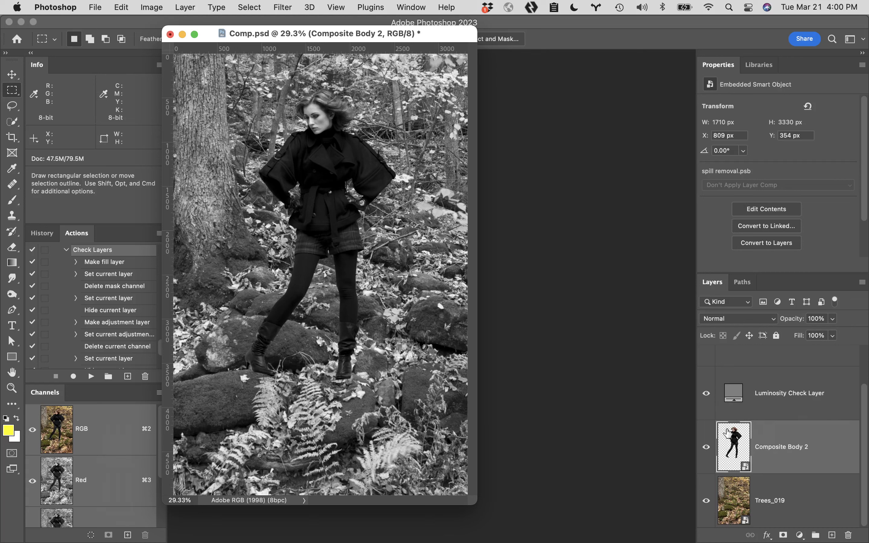
pyautogui.click(148, 5)
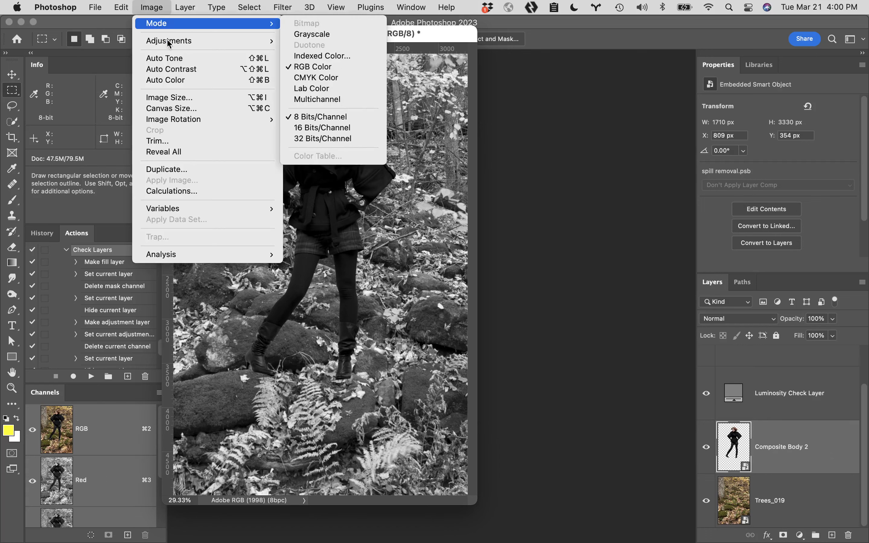
pyautogui.moveTo(171, 40)
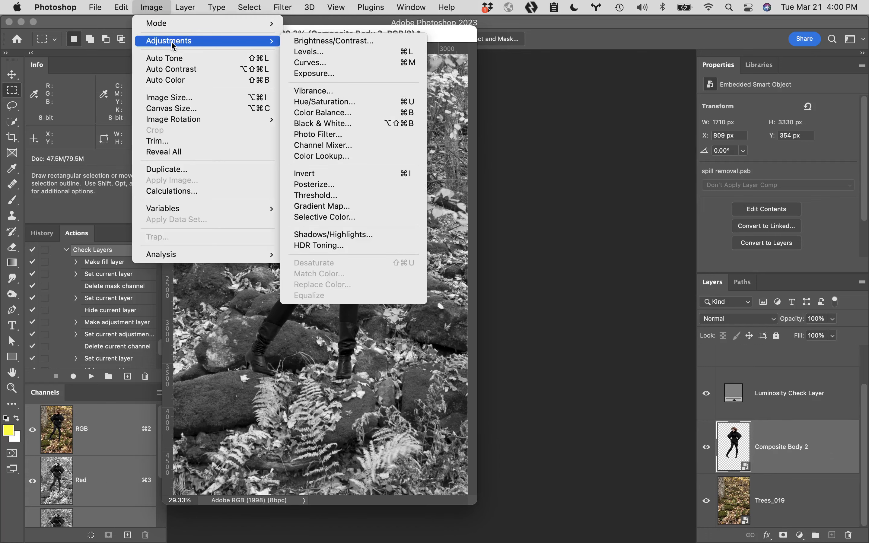
pyautogui.click(357, 234)
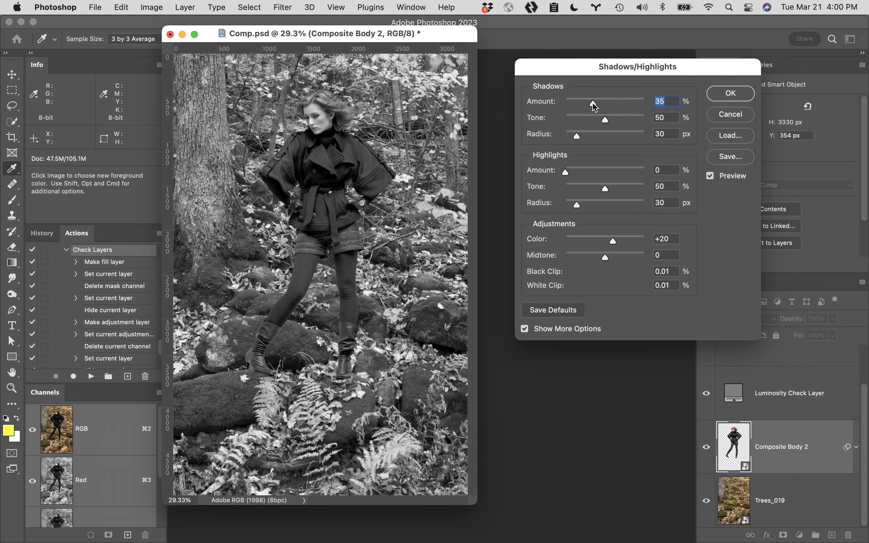
pyautogui.moveTo(594, 107); pyautogui.dragTo(574, 106)
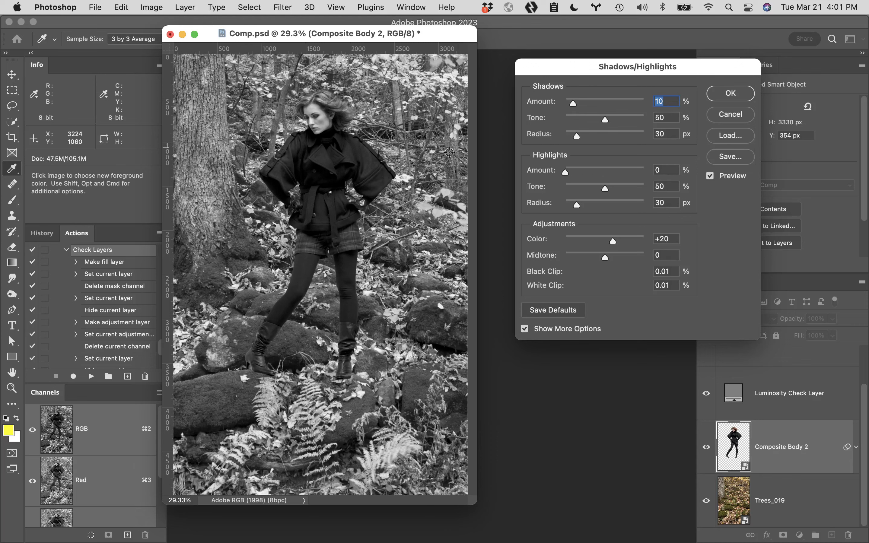
pyautogui.click(710, 177)
pyautogui.click(711, 179)
pyautogui.click(730, 94)
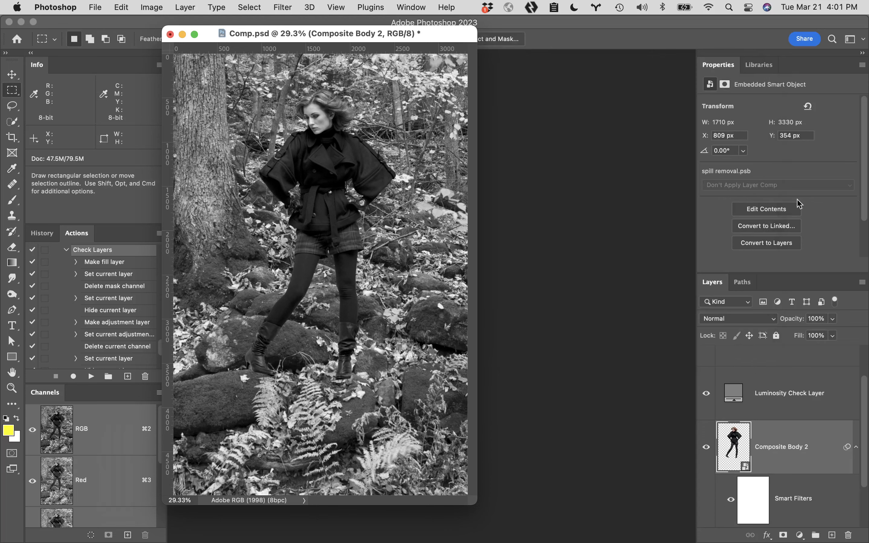
# Reopen the settings of Composite Body 2's Shadows/Highlights smart filter and close them without changes
pyautogui.scroll(-3, 842, 449)
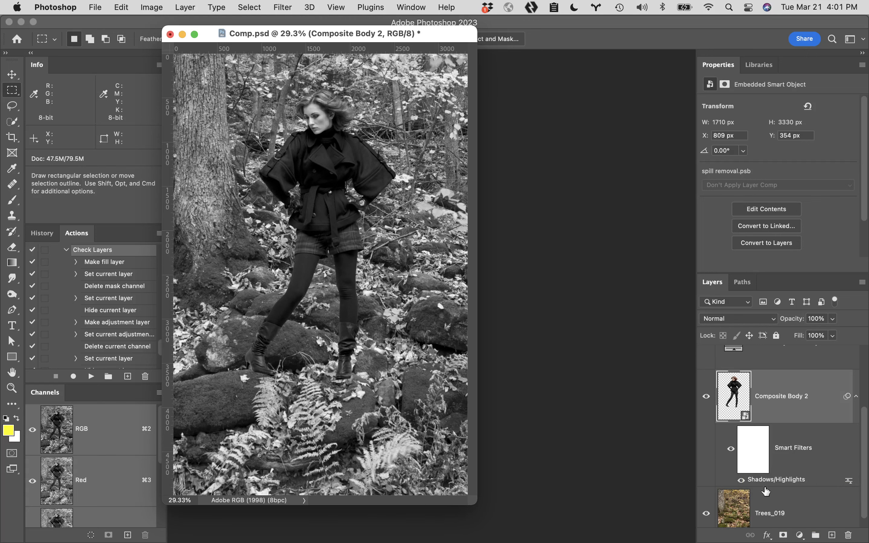
pyautogui.doubleClick(770, 480)
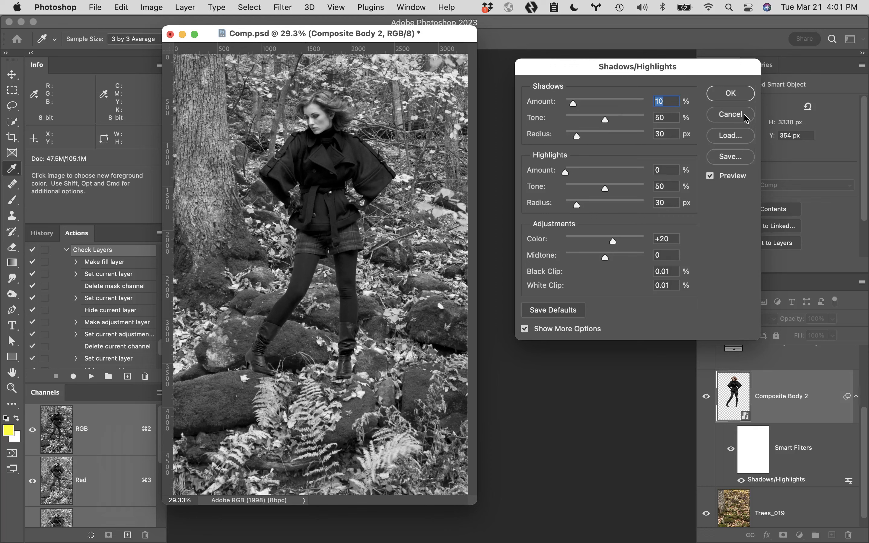
pyautogui.click(730, 114)
# Hide the Luminosity Check Layer to return the composite to full color
pyautogui.scroll(1, 781, 366)
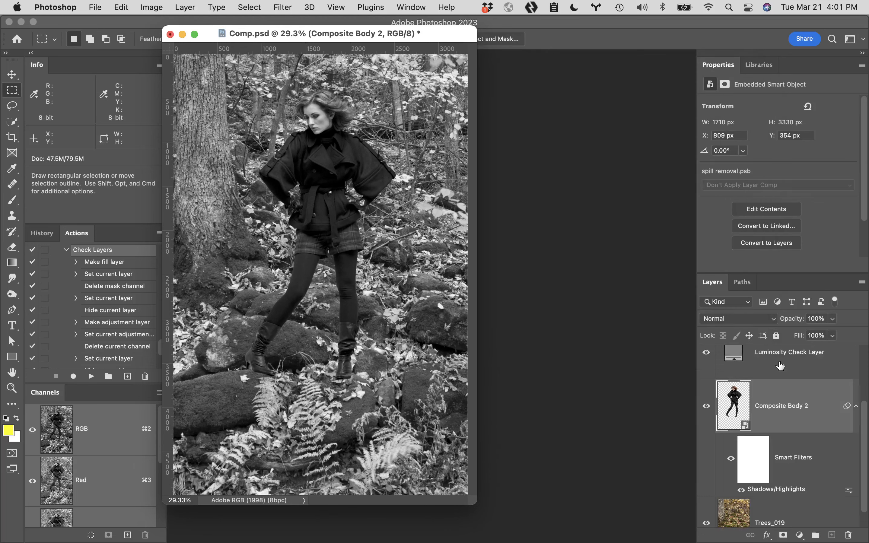
pyautogui.scroll(1, 780, 366)
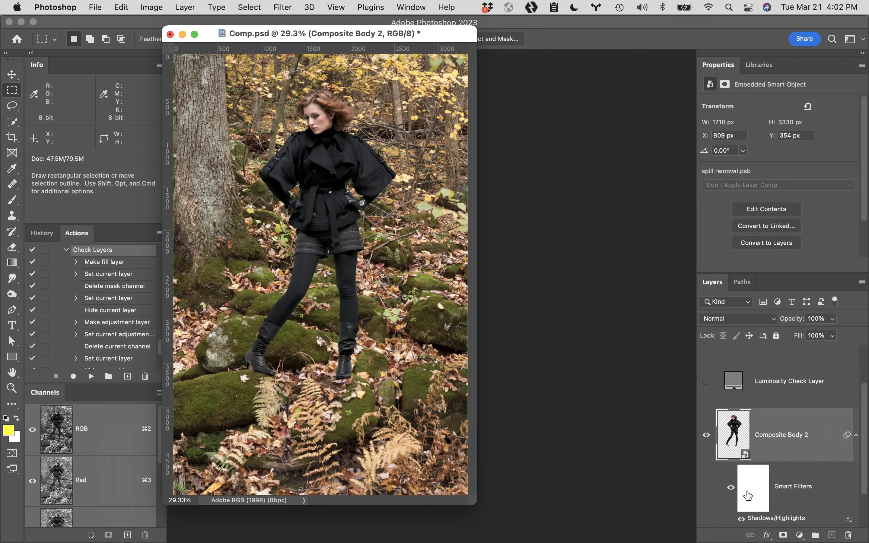
# Invert Composite Body 2's smart filter mask repeatedly between black and white to compare the figure without and with Shadows/Highlights, ending on white
pyautogui.scroll(-1, 755, 494)
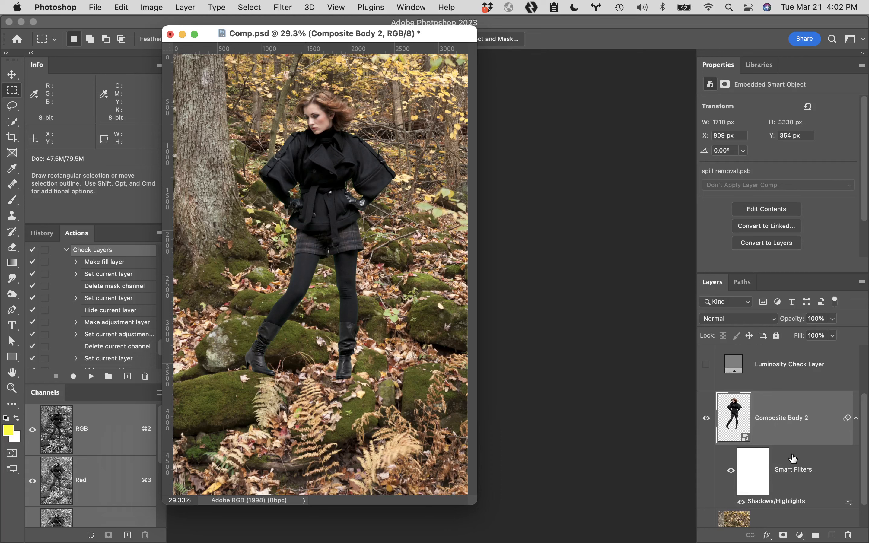
pyautogui.click(756, 477)
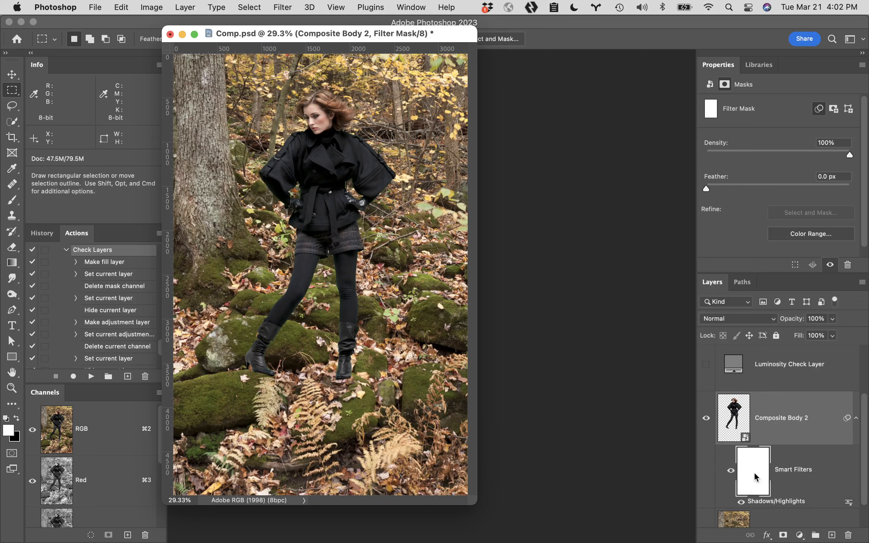
pyautogui.press('super+i')
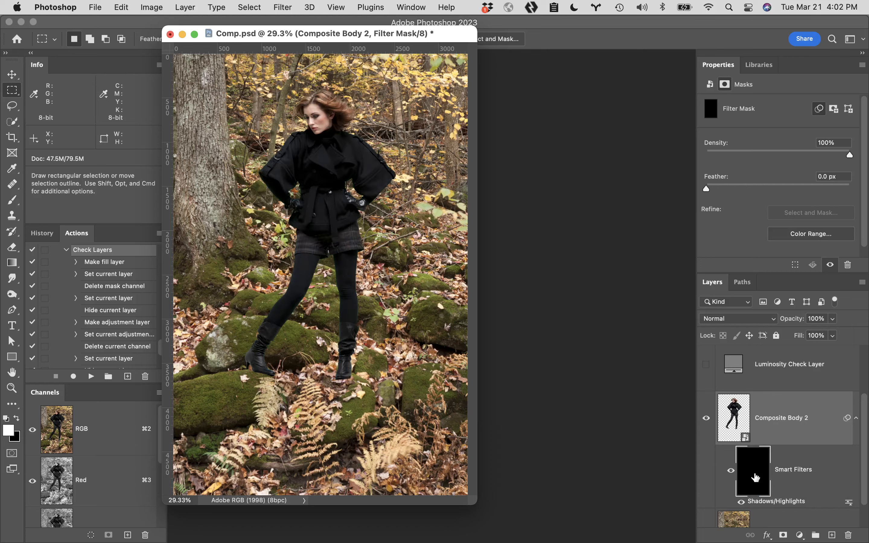
pyautogui.press('super+i')
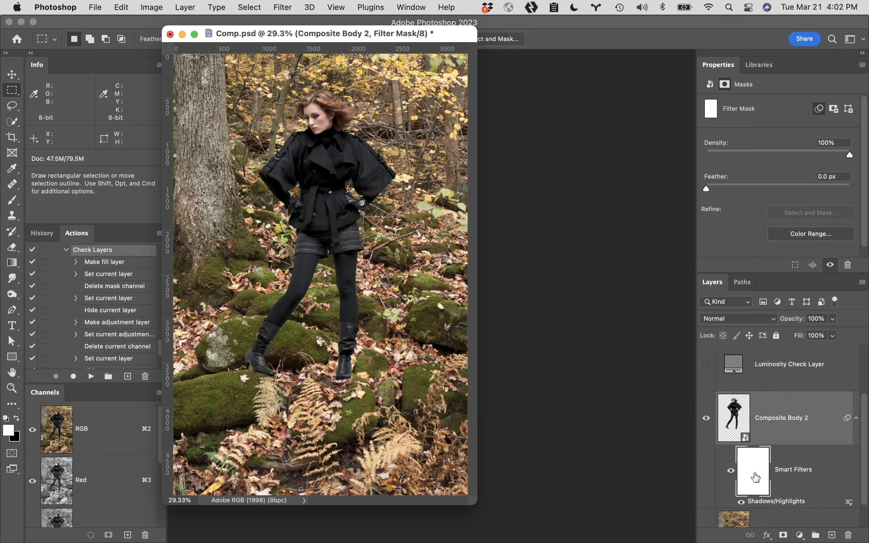
pyautogui.press('super+i')
pyautogui.press('super+i')
pyautogui.press('super+i')
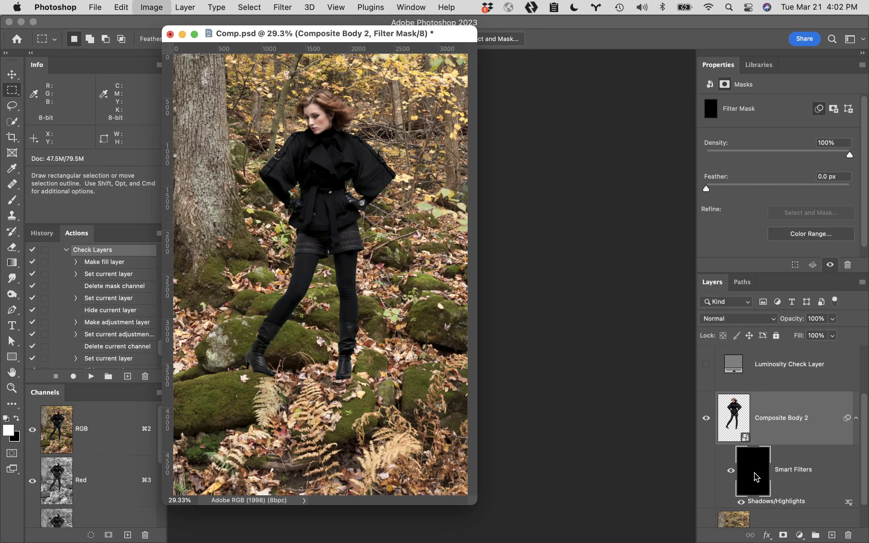
pyautogui.press('super+i')
pyautogui.press('super+i')
pyautogui.press('super+i')
pyautogui.press('super+i')
pyautogui.press('super+i')
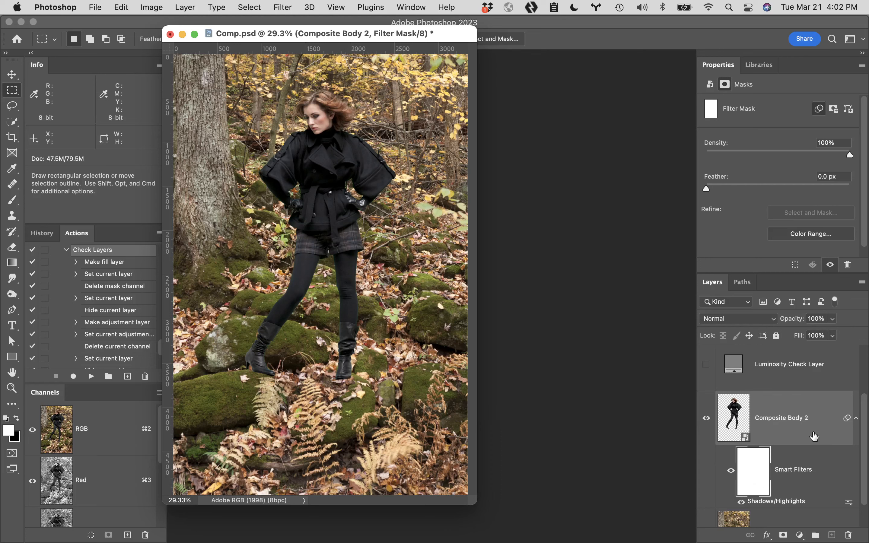
# Show and expand the Color Check Layers group, and toggle its Hue/Saturation layer off and on
pyautogui.scroll(3, 815, 436)
pyautogui.scroll(2, 815, 437)
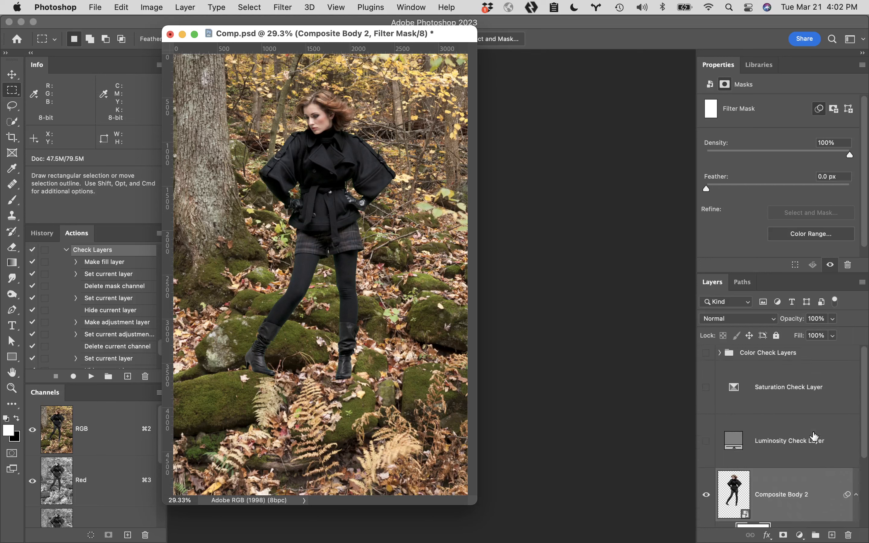
pyautogui.click(706, 353)
pyautogui.click(722, 354)
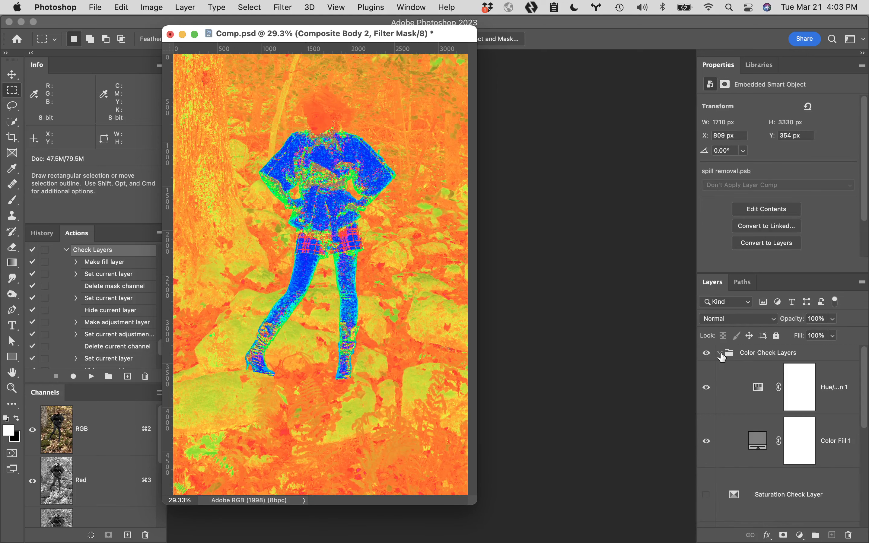
pyautogui.click(706, 388)
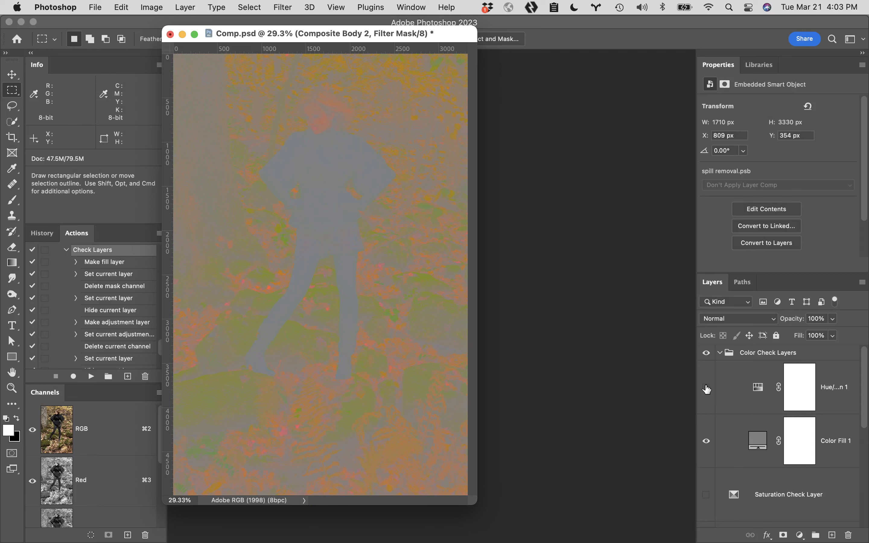
pyautogui.click(707, 389)
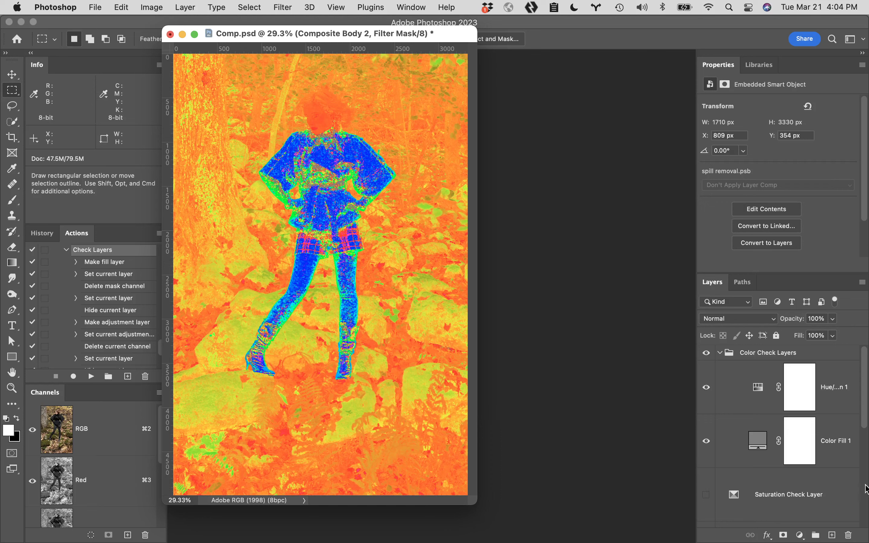
pyautogui.scroll(-5, 833, 475)
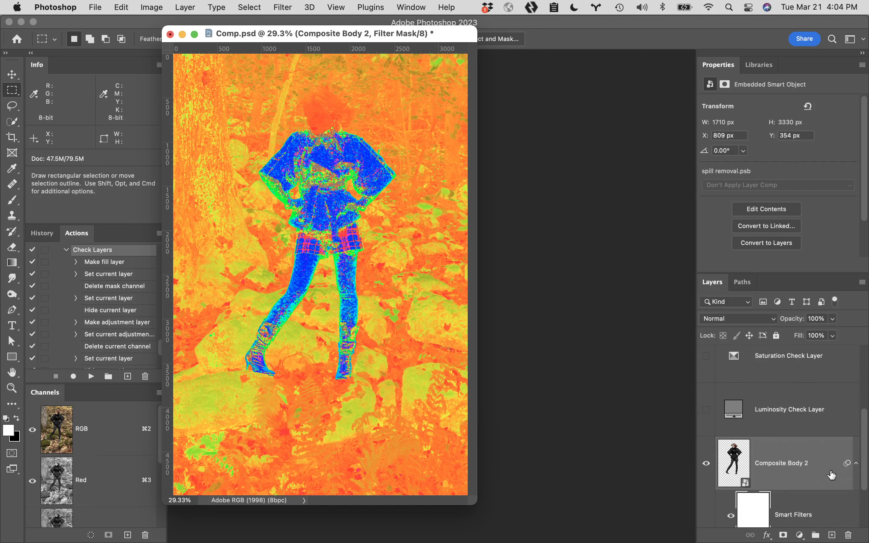
# Add a Color Balance adjustment layer directly above Composite Body 2 and clip it to that layer
pyautogui.click(805, 464)
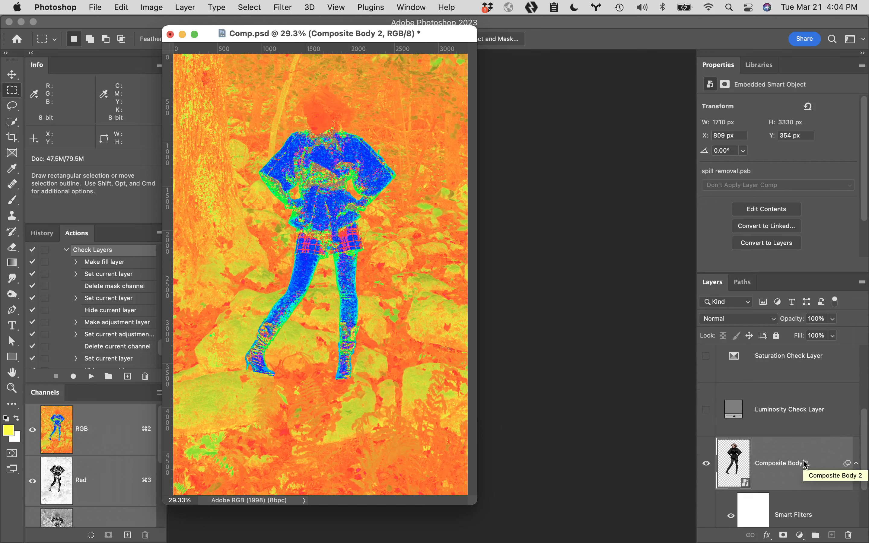
pyautogui.click(800, 536)
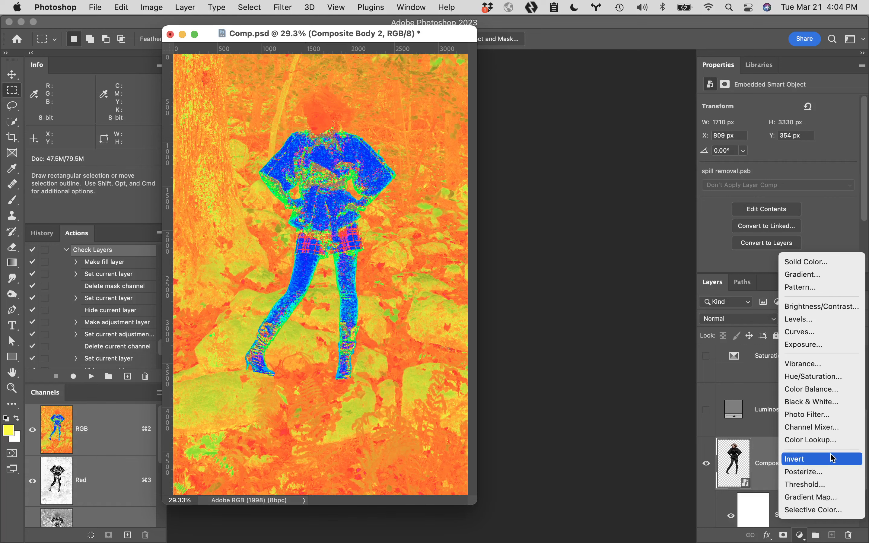
pyautogui.click(804, 389)
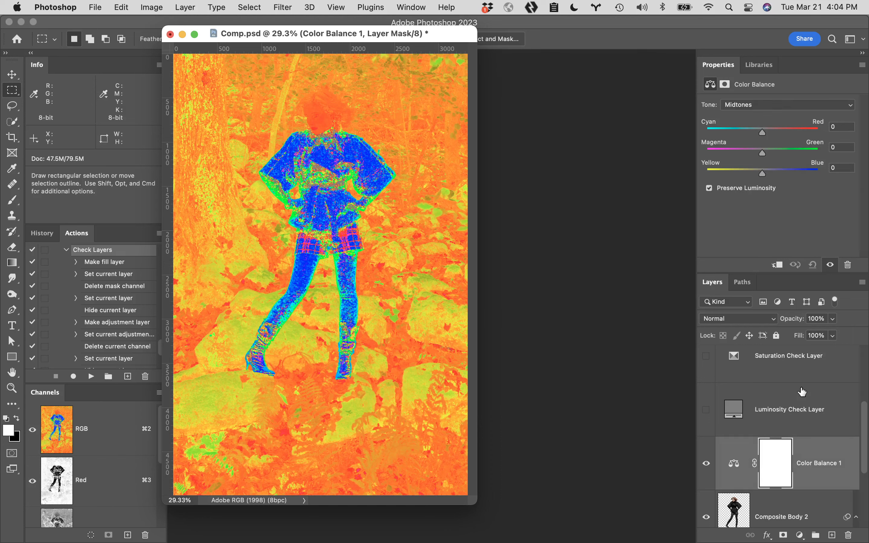
pyautogui.keyDown('alt'); pyautogui.click(814, 485); pyautogui.keyUp('alt')
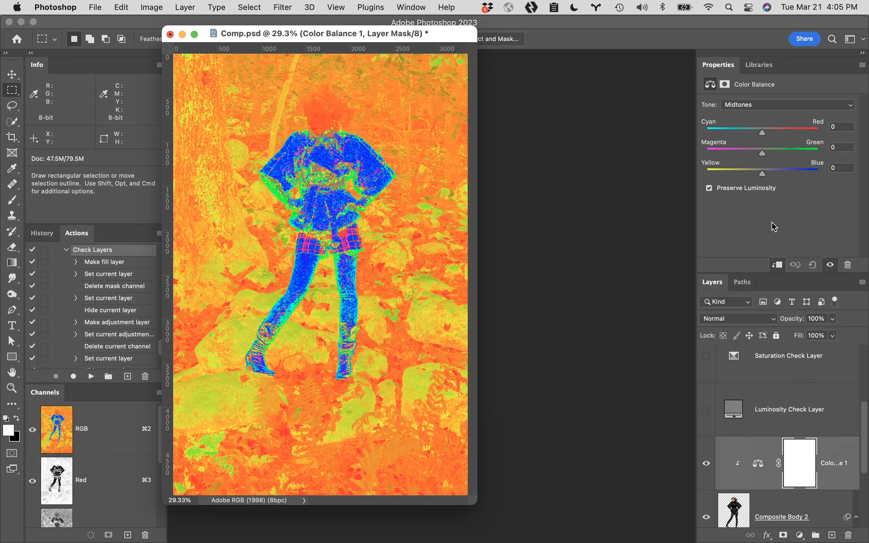
# Release and recreate the Color Balance layer's clipping mask repeatedly to compare both states, ending with it clipped to Composite Body 2
pyautogui.click(781, 269)
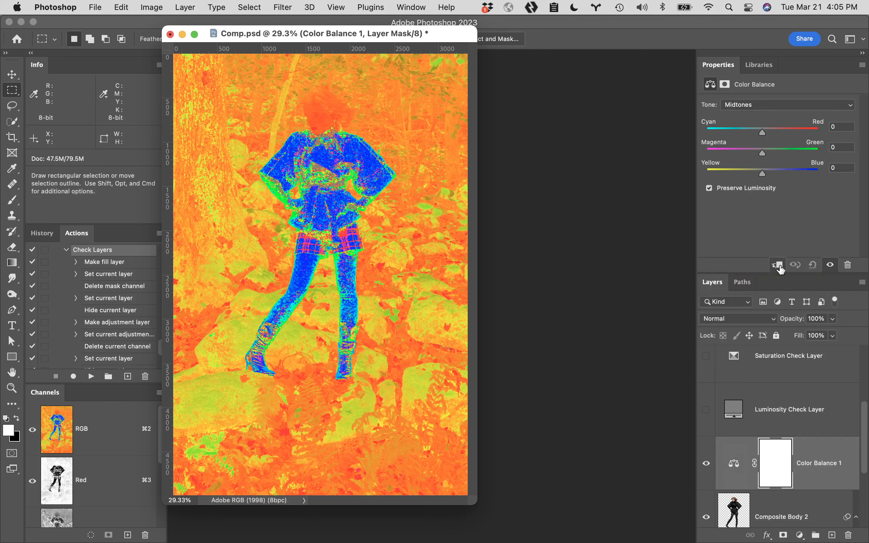
pyautogui.click(782, 270)
pyautogui.click(782, 270)
pyautogui.click(781, 270)
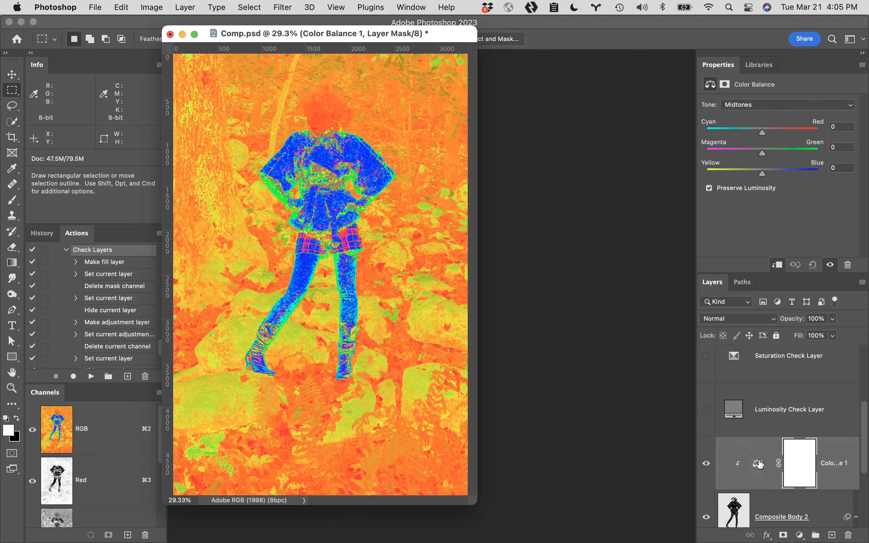
# Set the Color Balance layer's blend mode to Color and its midtones to -5 for Magenta/Green and -18 for Yellow/Blue
pyautogui.click(751, 322)
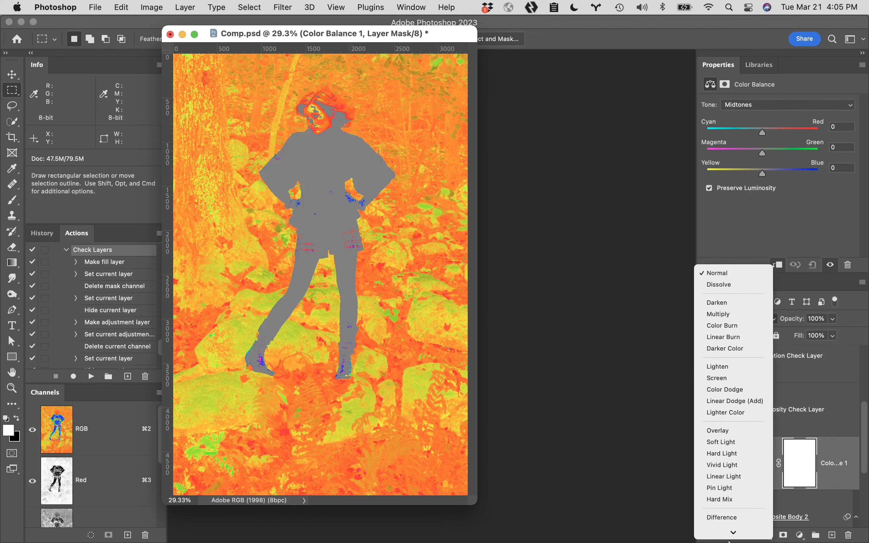
pyautogui.click(725, 523)
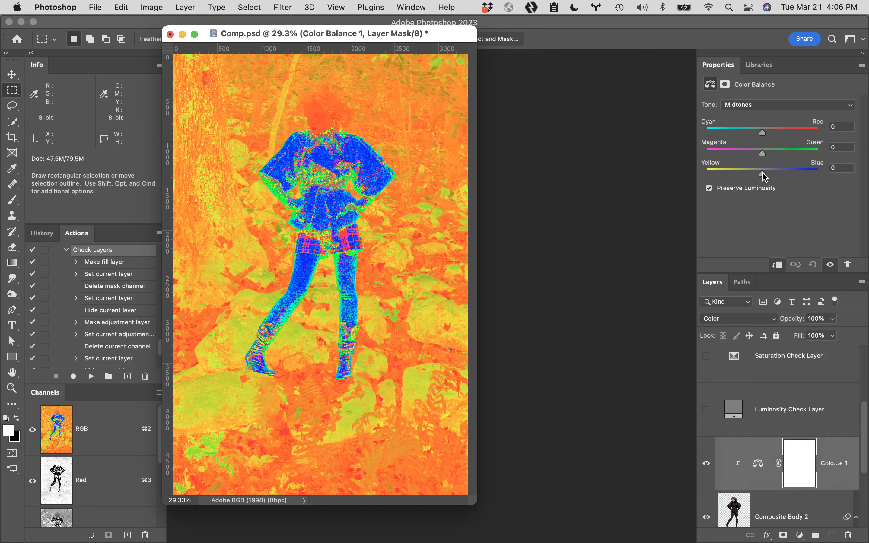
pyautogui.moveTo(763, 173); pyautogui.dragTo(757, 177)
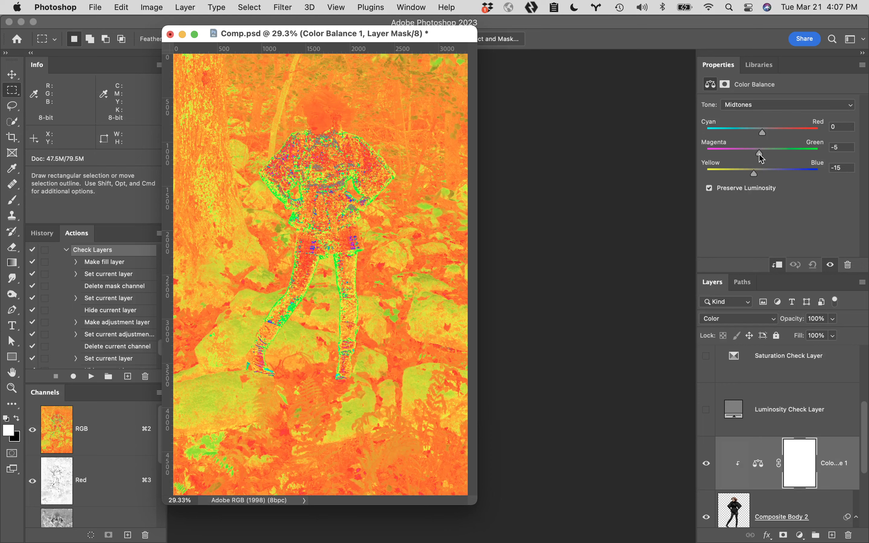
pyautogui.moveTo(758, 175); pyautogui.dragTo(754, 175)
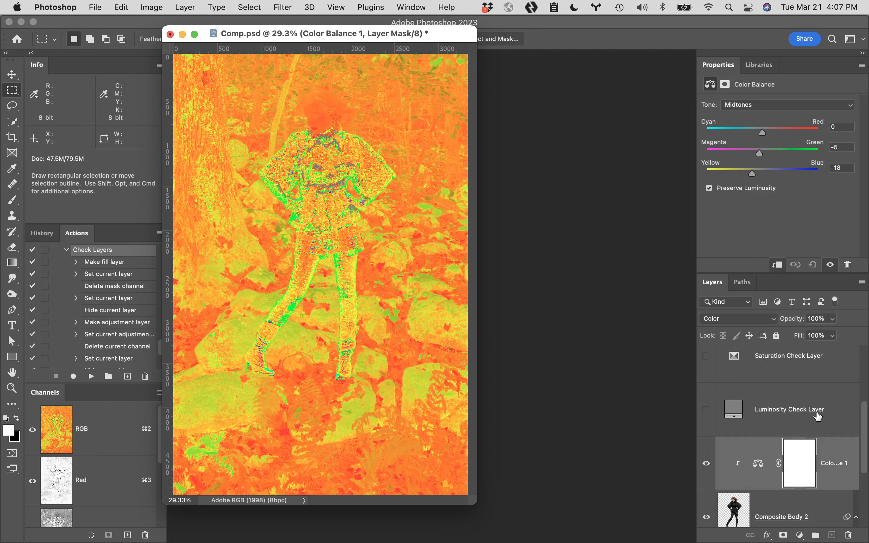
# Hide the Color Check Layers group and toggle the Color Balance layer off and on to compare the figure in full color, leaving it visible
pyautogui.scroll(6, 818, 417)
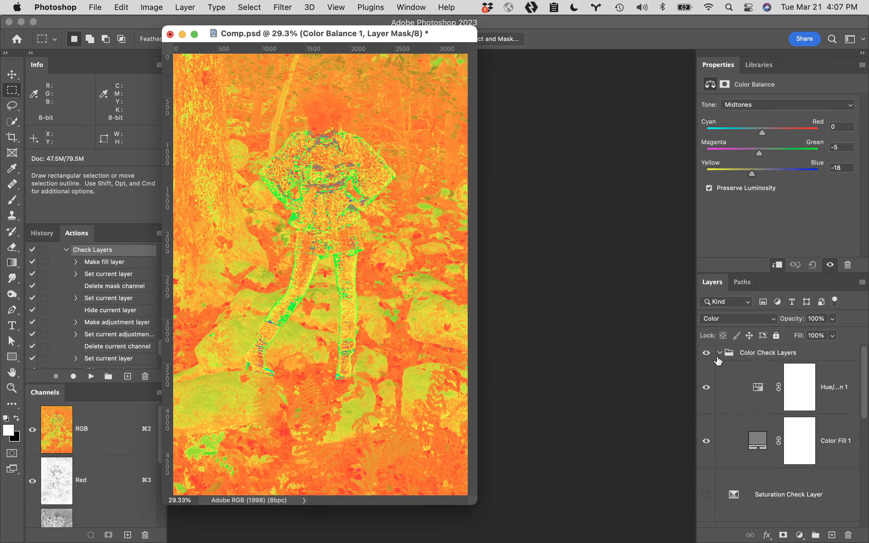
pyautogui.click(707, 354)
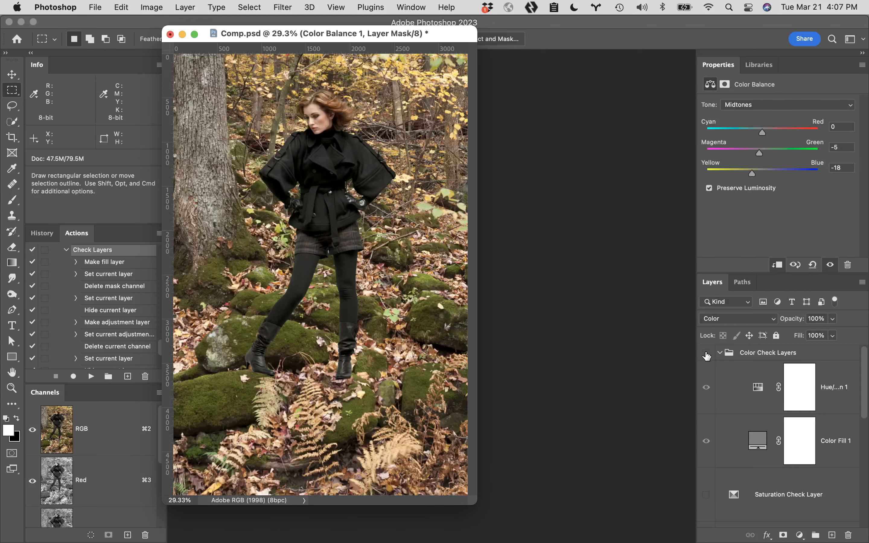
pyautogui.scroll(-5, 763, 436)
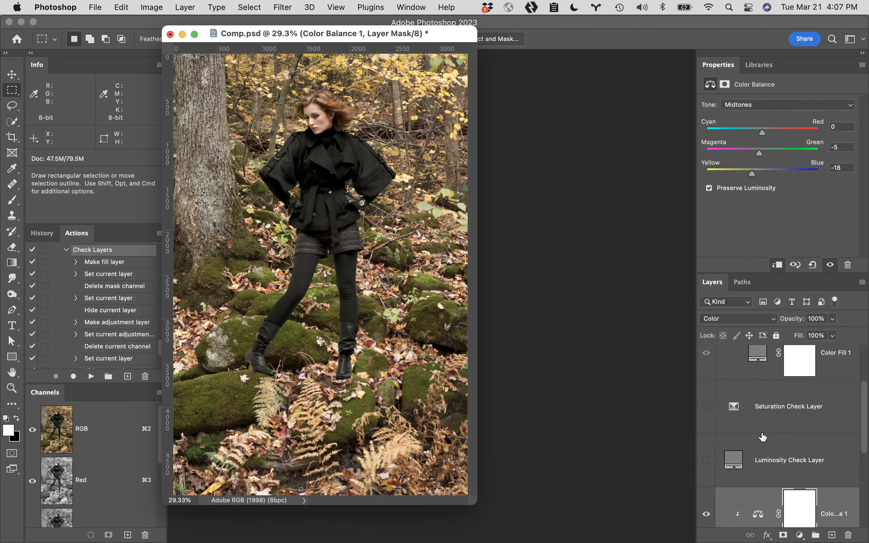
pyautogui.scroll(-3, 763, 436)
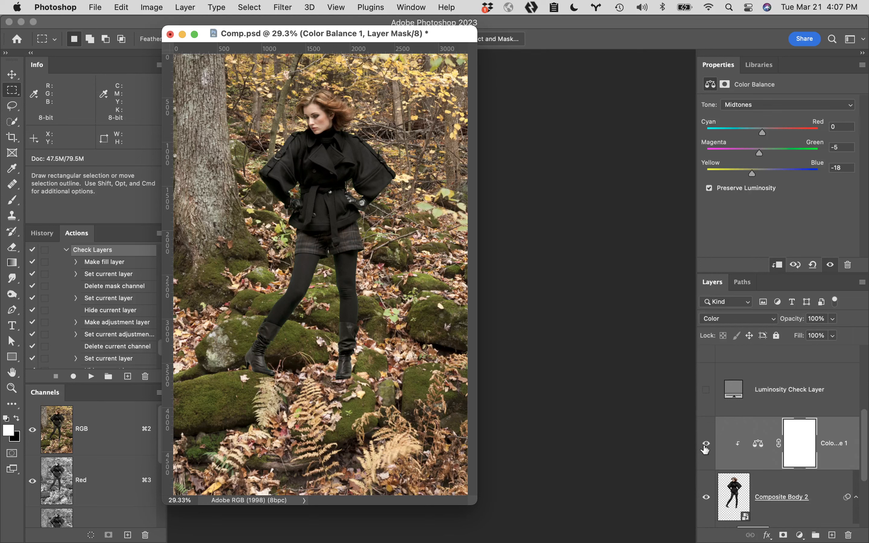
pyautogui.click(707, 446)
pyautogui.click(706, 445)
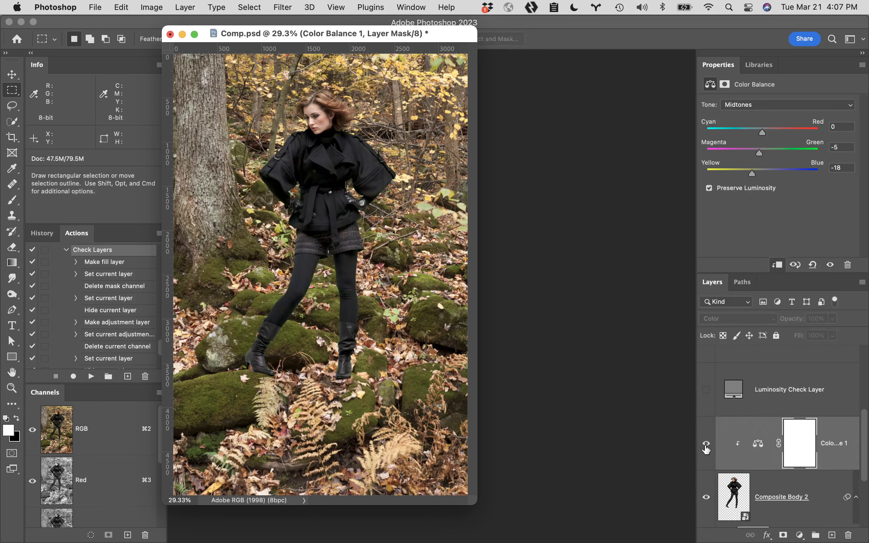
pyautogui.click(706, 446)
pyautogui.click(706, 446)
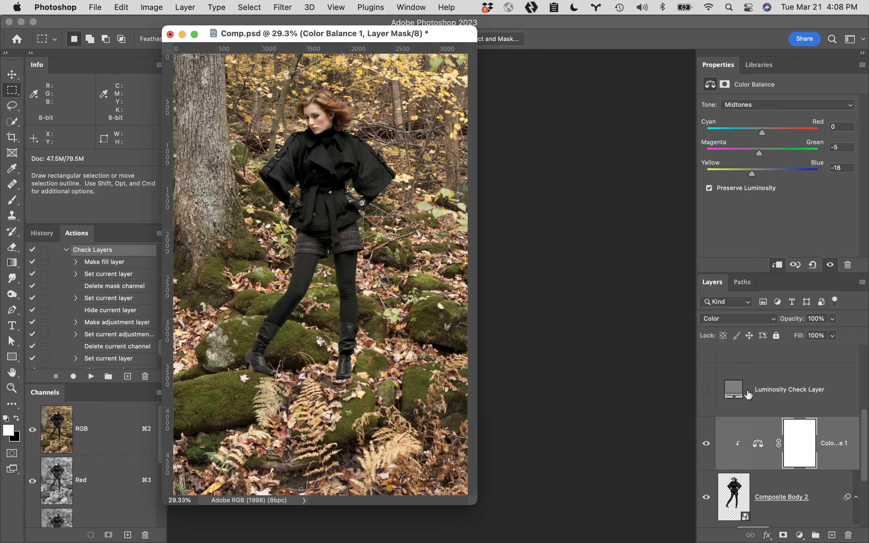
# Show the Saturation Check Layer to evaluate the figure's saturation against the forest background
pyautogui.scroll(2, 858, 422)
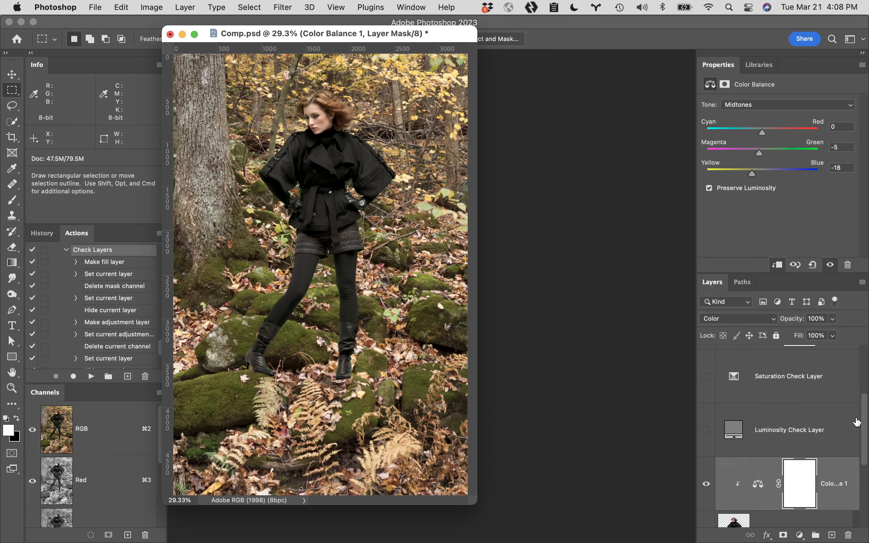
pyautogui.click(706, 376)
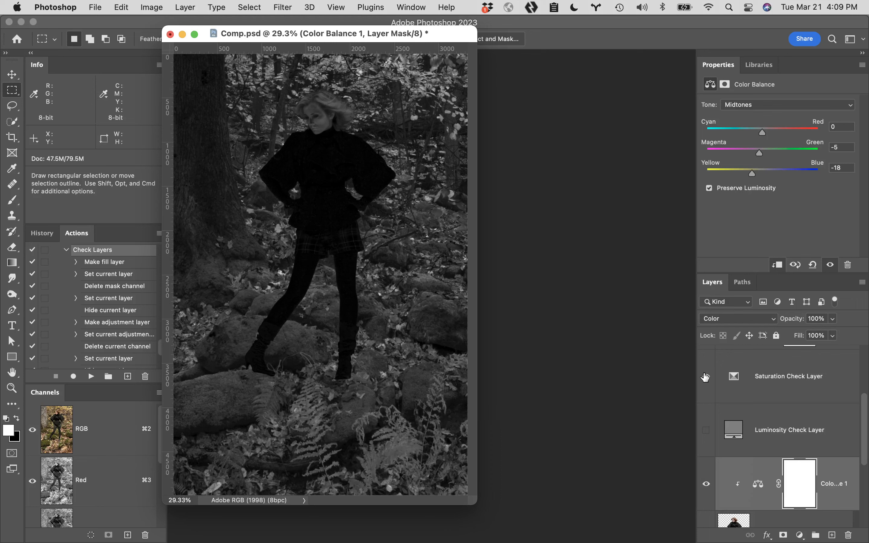
pyautogui.click(706, 377)
# Add a Hue/Saturation adjustment layer above the Color Balance layer and clip it to Composite Body 2
pyautogui.click(759, 471)
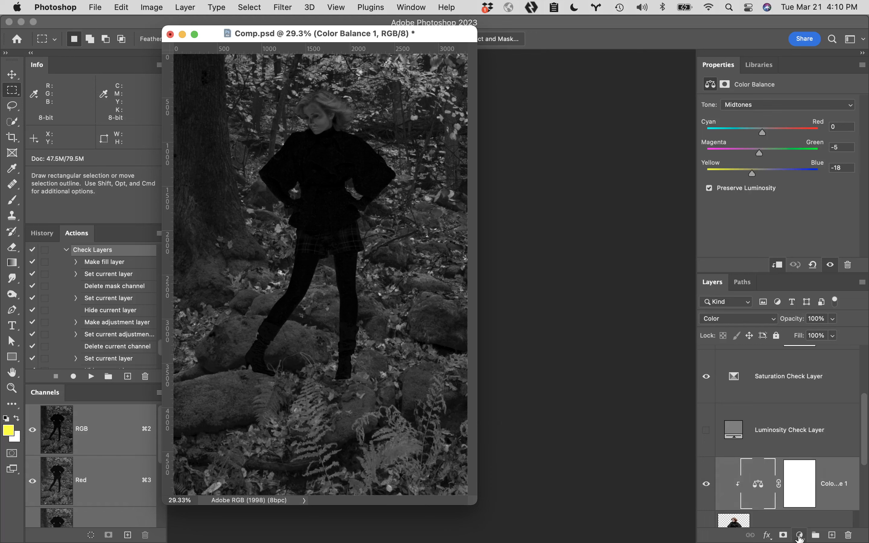
pyautogui.click(801, 537)
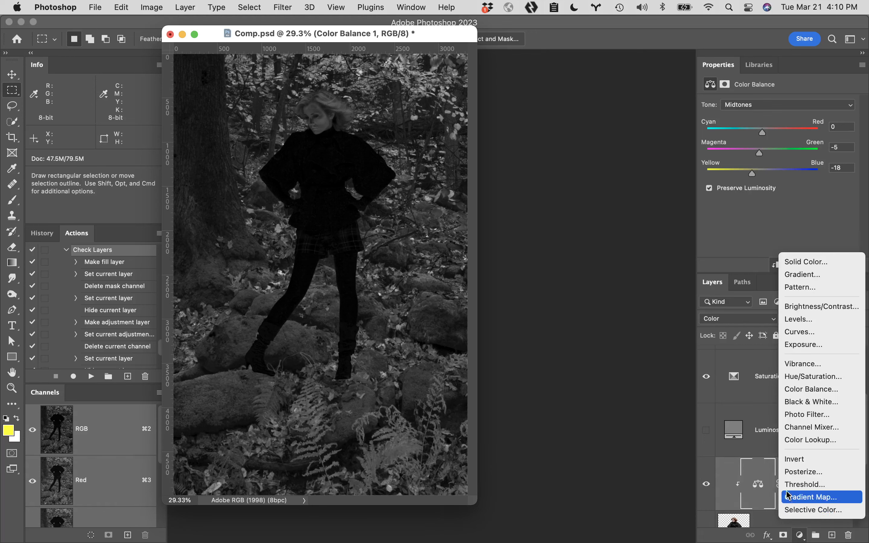
pyautogui.click(793, 381)
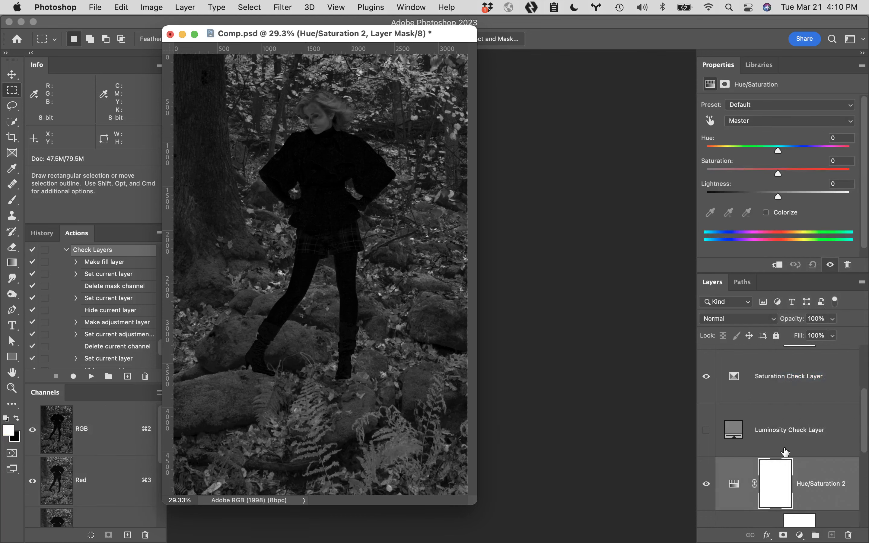
pyautogui.scroll(-3, 826, 456)
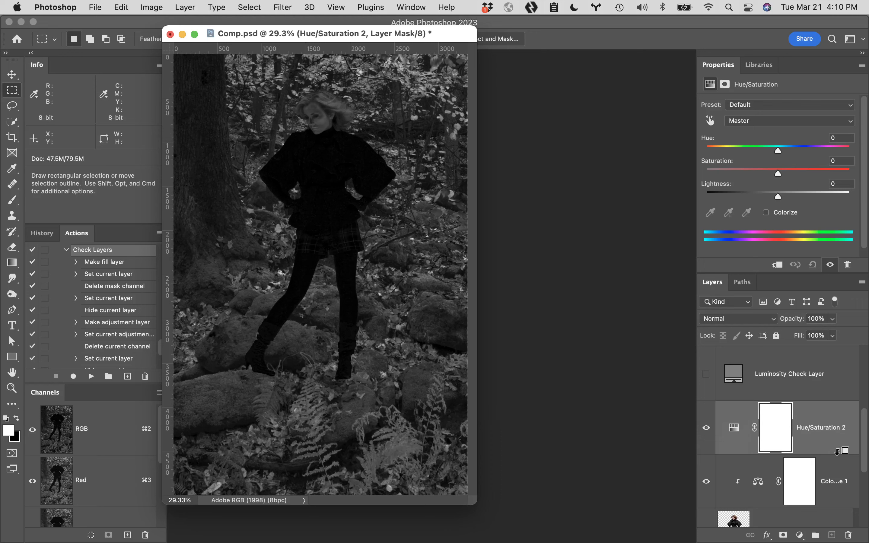
pyautogui.keyDown('alt'); pyautogui.click(837, 451); pyautogui.keyUp('alt')
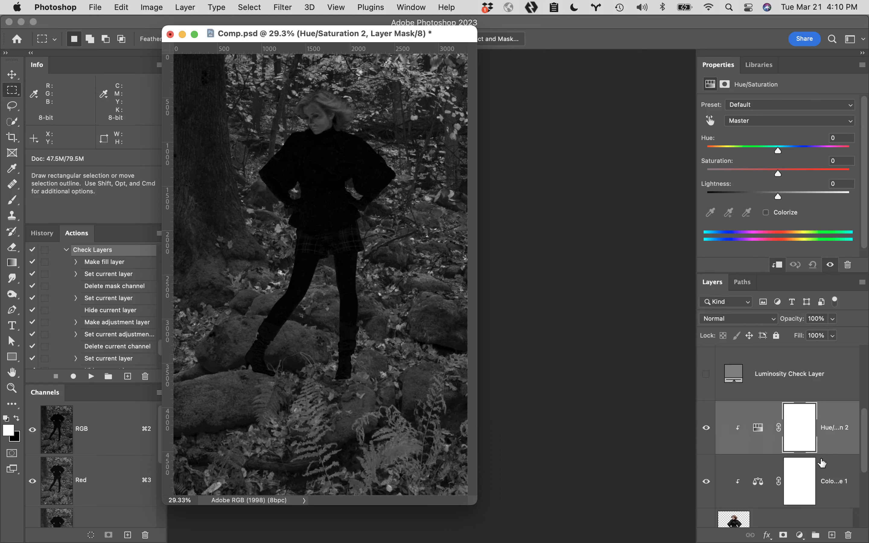
# Set the clipped Hue/Saturation layer's blend mode to Saturation and its saturation to +10
pyautogui.click(742, 319)
pyautogui.click(741, 511)
pyautogui.moveTo(779, 176); pyautogui.dragTo(788, 179)
# Hide the Saturation Check Layer and toggle the clipped Hue/Saturation layer off and on to compare the figure, leaving it visible
pyautogui.scroll(1, 750, 429)
pyautogui.scroll(5, 750, 429)
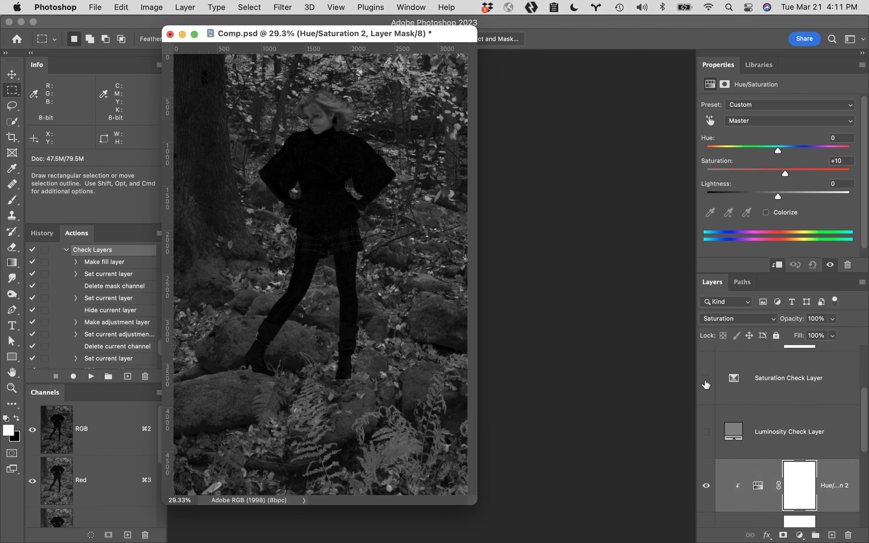
pyautogui.click(706, 378)
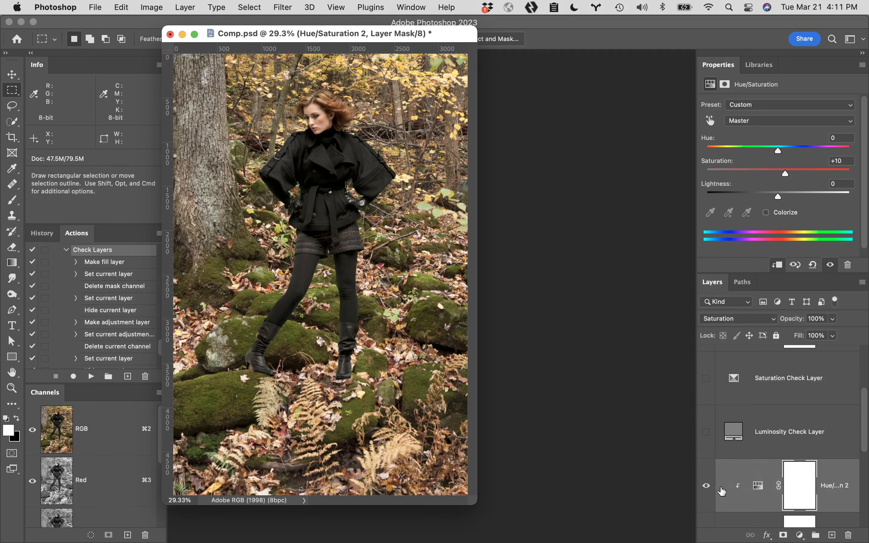
pyautogui.click(706, 487)
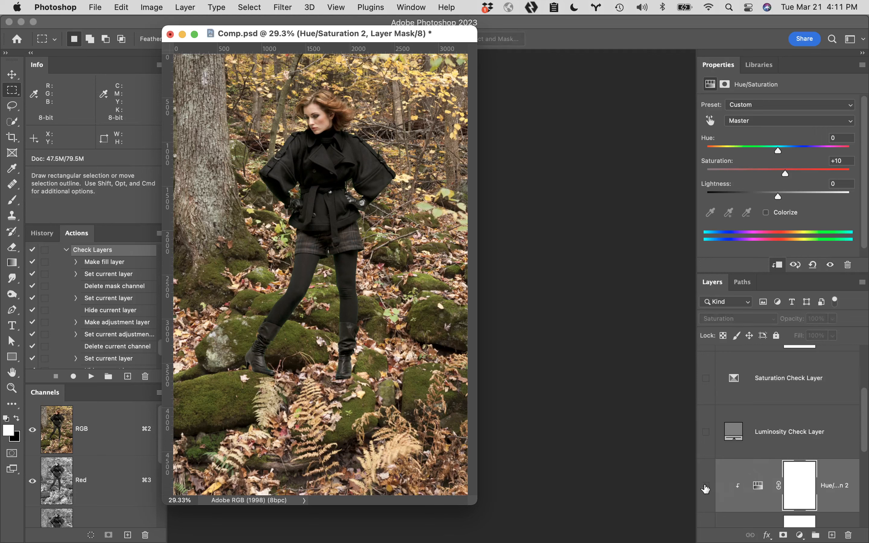
pyautogui.click(706, 487)
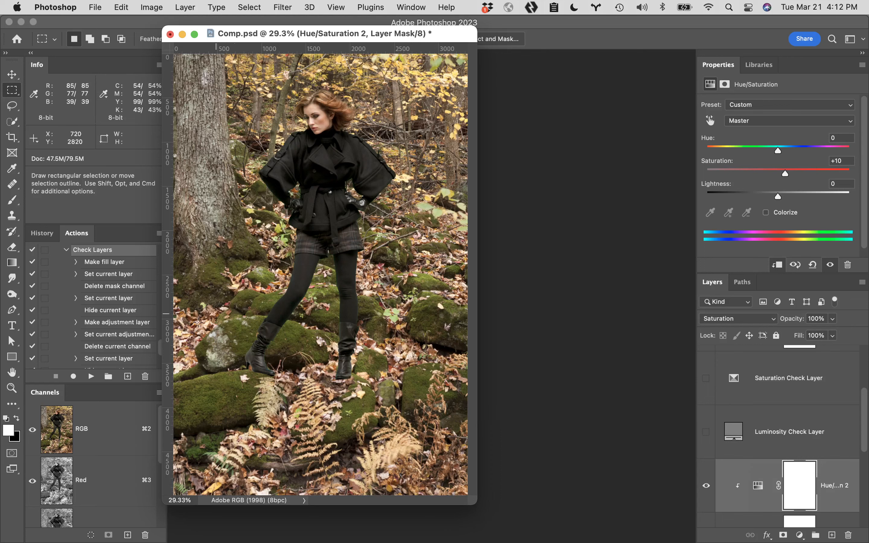
# Create a full-document history snapshot named "adjusted"
pyautogui.click(42, 234)
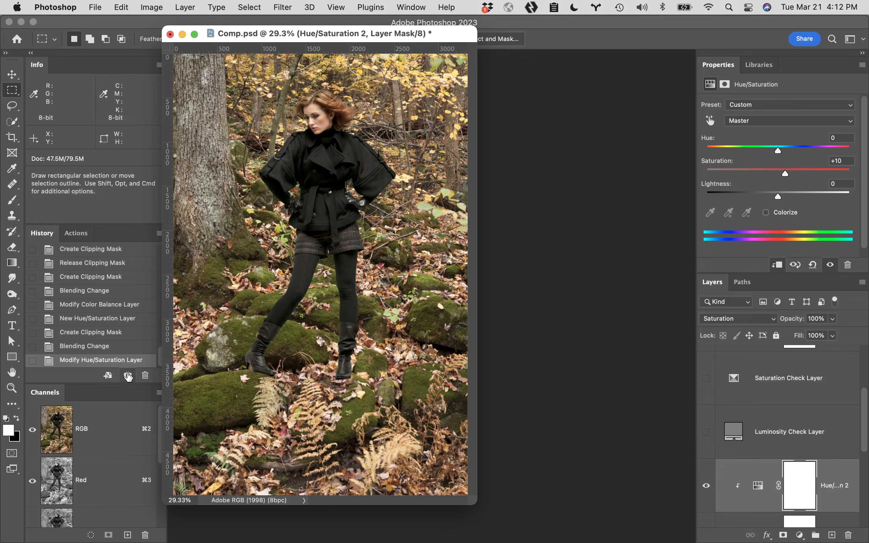
pyautogui.click(129, 375)
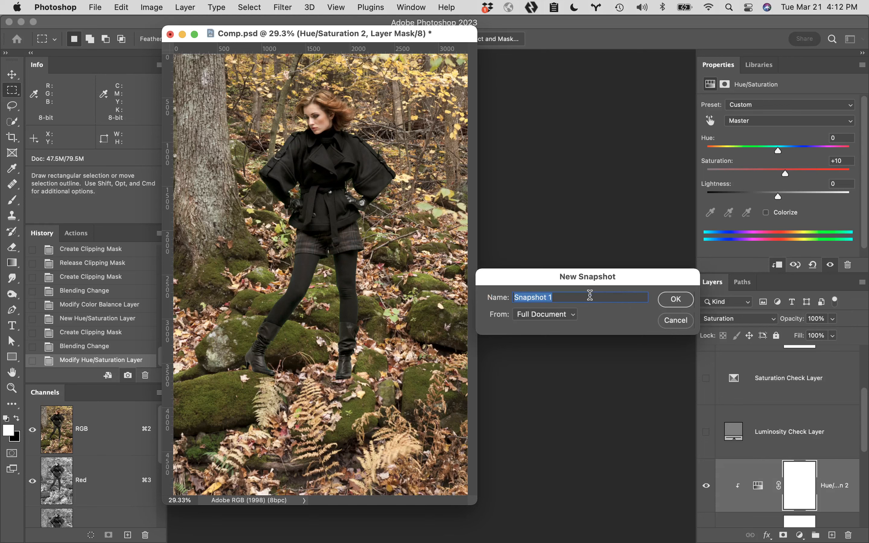
pyautogui.write('adjusted')
pyautogui.press('Return')
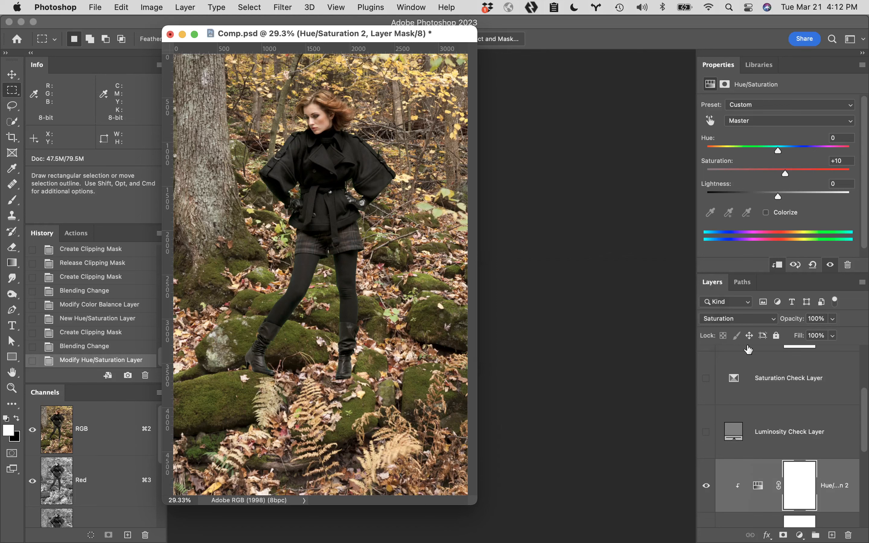
# Hide the clipped Hue/Saturation and Color Balance layers and disable Composite Body 2's Shadows/Highlights smart filter
pyautogui.scroll(-2, 778, 437)
pyautogui.scroll(-2, 778, 438)
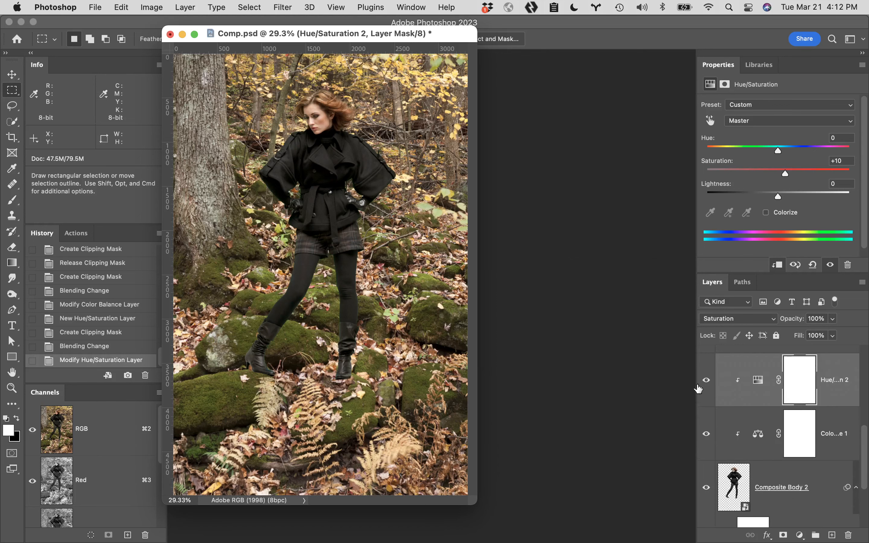
pyautogui.click(707, 380)
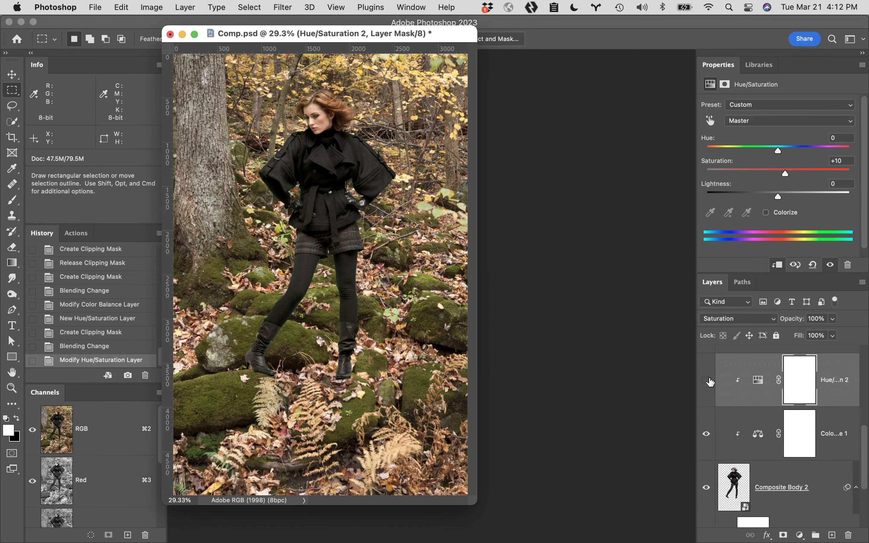
pyautogui.click(706, 436)
pyautogui.scroll(-3, 716, 442)
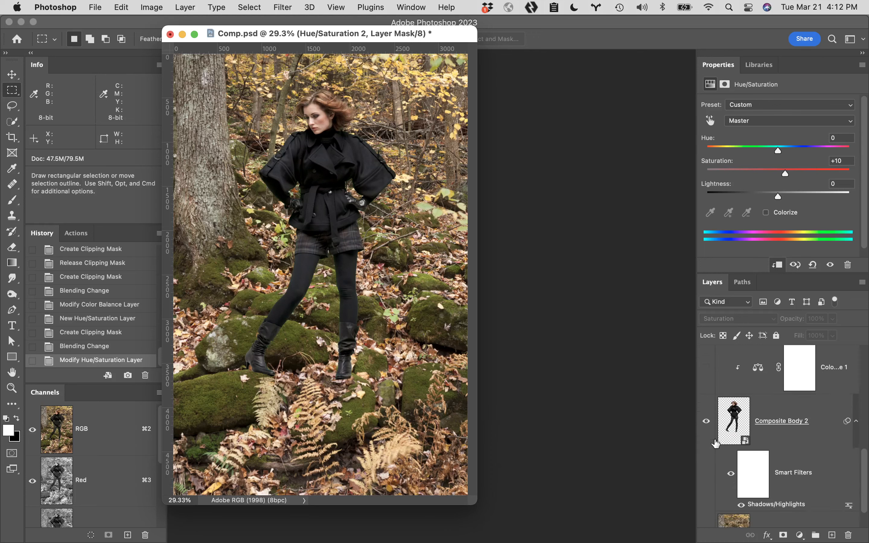
pyautogui.click(742, 488)
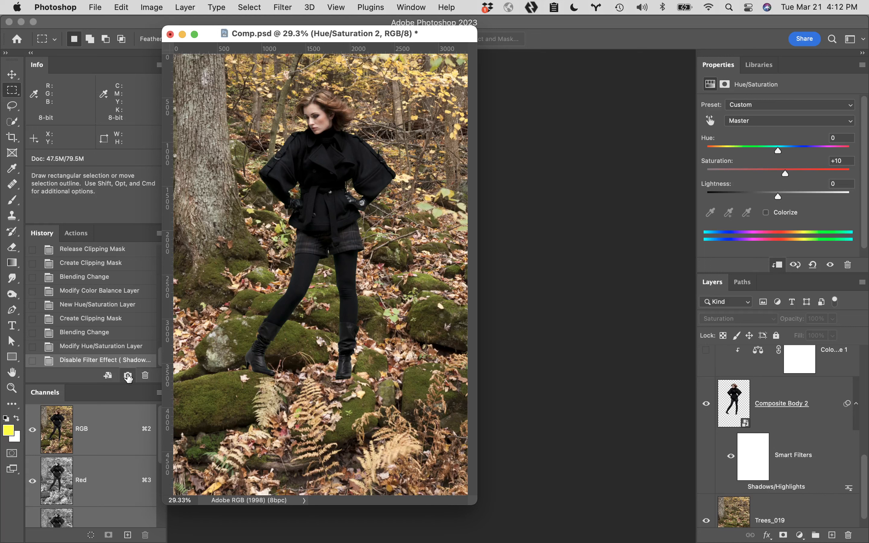
# Create a full-document history snapshot named "un adjustment"
pyautogui.click(128, 377)
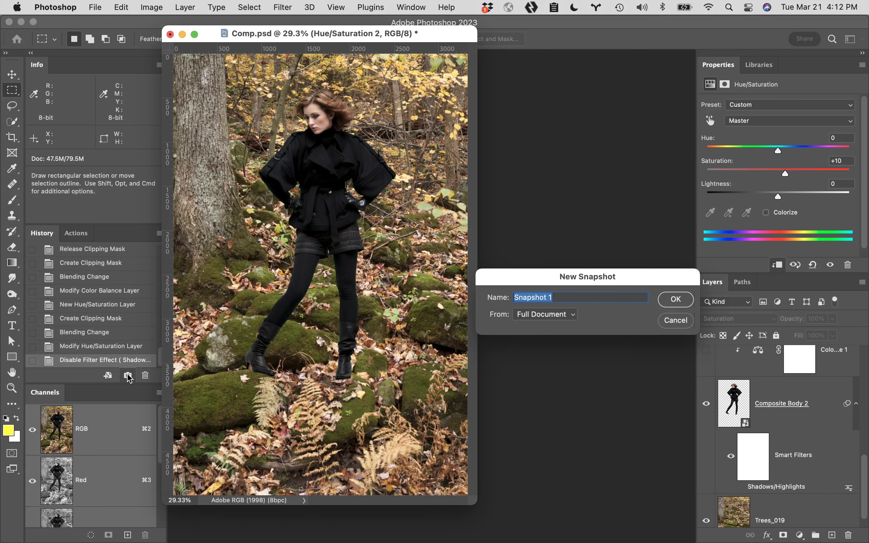
pyautogui.write('un adjustment')
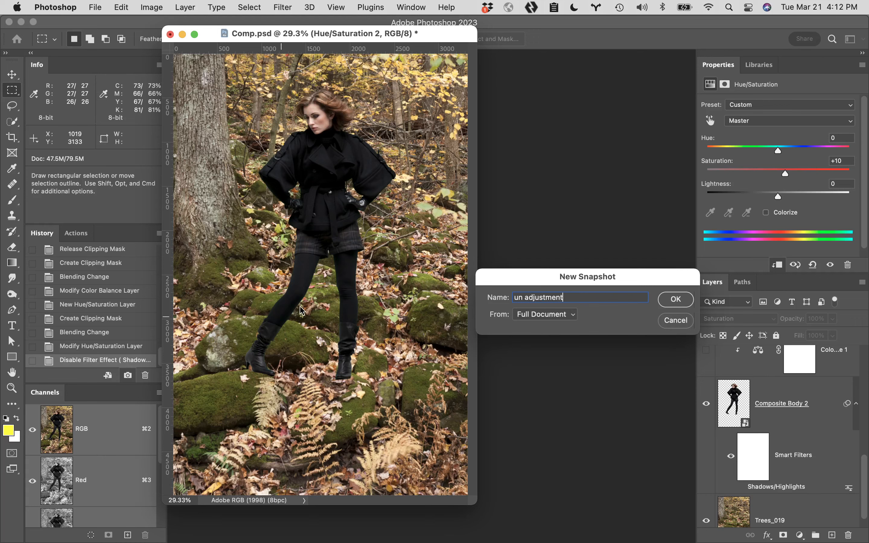
pyautogui.click(691, 301)
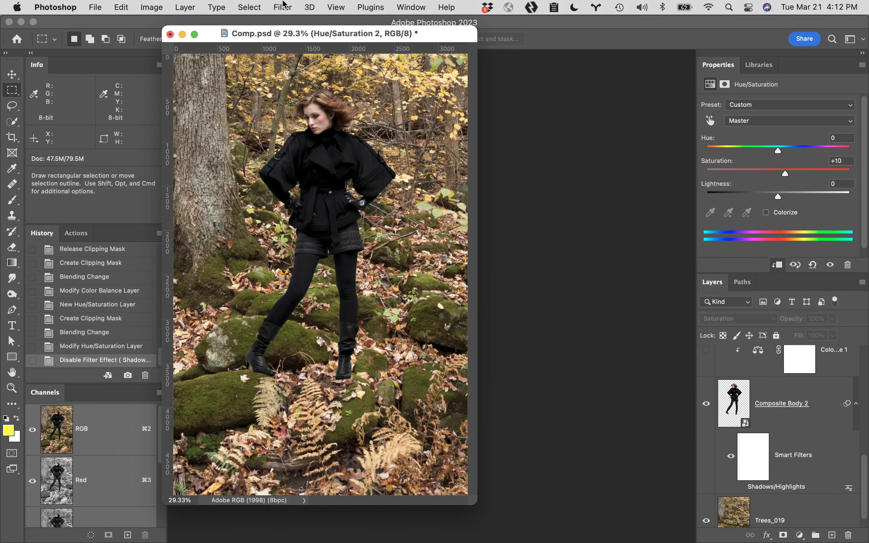
pyautogui.moveTo(280, 37); pyautogui.dragTo(387, 45)
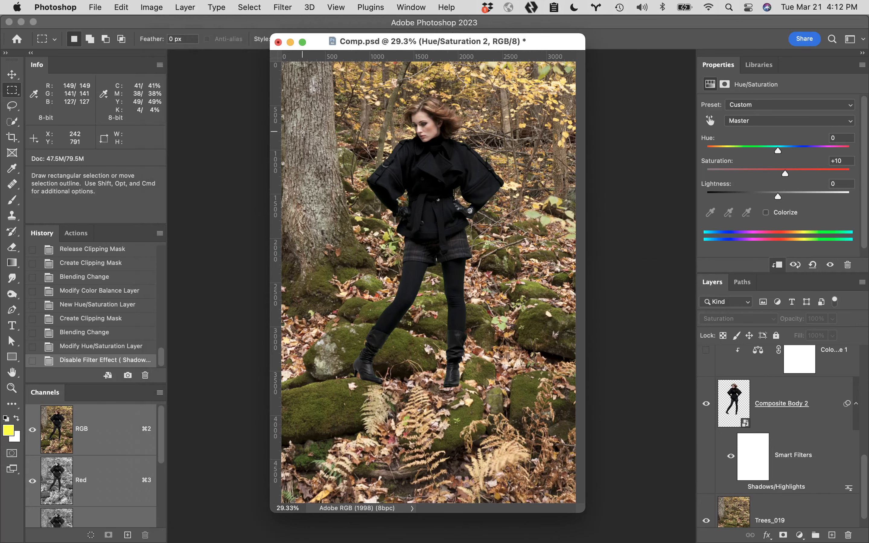
# Compare the "adjusted" and "un adjustment" history snapshots, returning the document to "adjusted"
pyautogui.moveTo(163, 351); pyautogui.dragTo(164, 245)
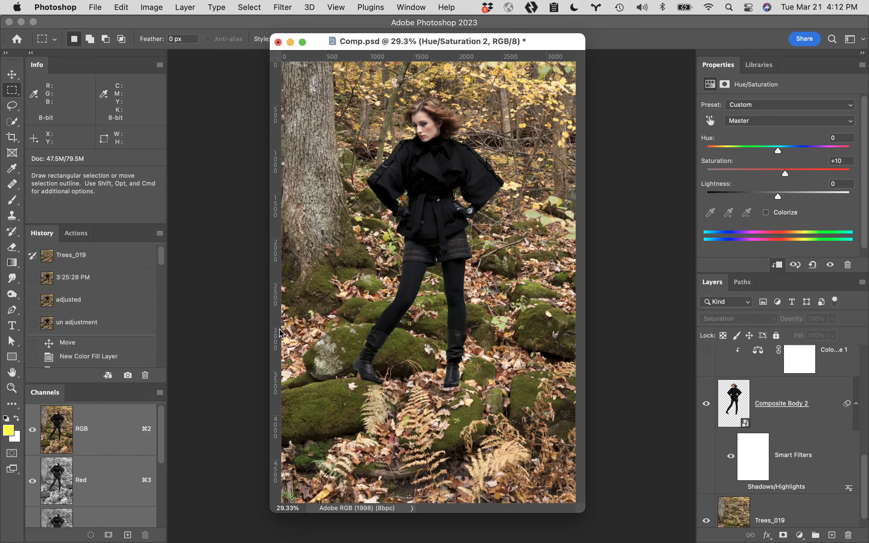
pyautogui.click(111, 303)
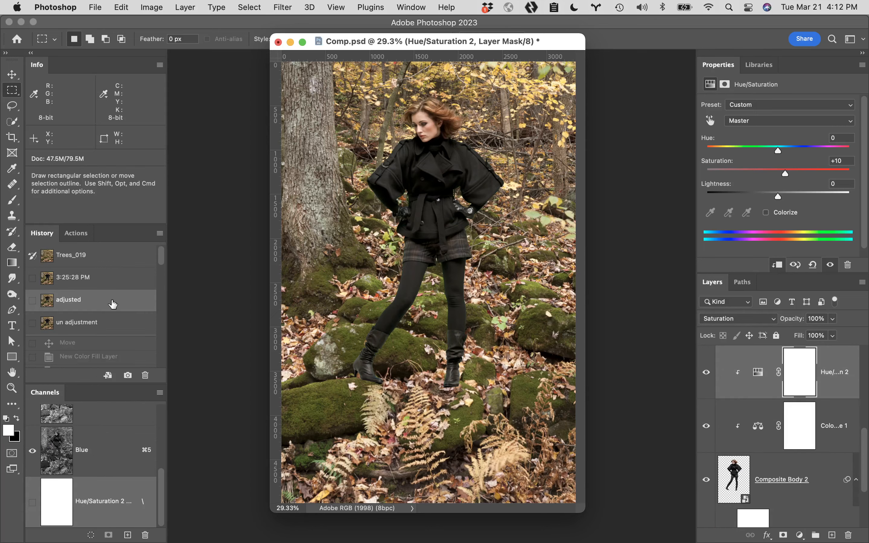
pyautogui.click(111, 325)
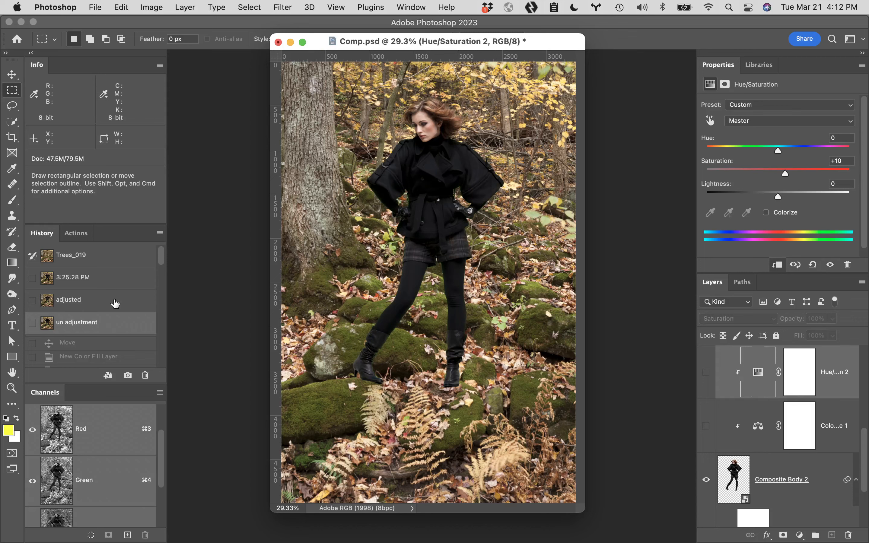
pyautogui.click(115, 302)
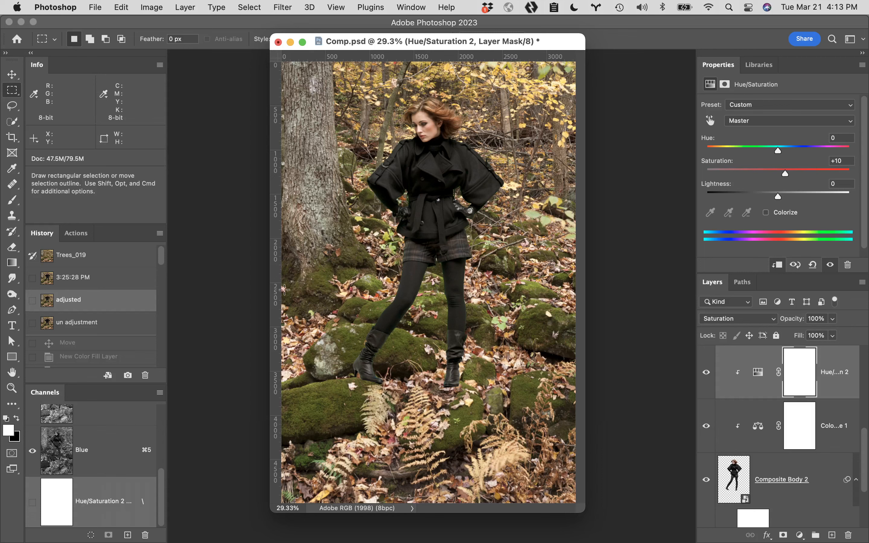
# Show the Saturation Check Layer and toggle the clipped Hue/Saturation layer off and on to compare the figure's saturation
pyautogui.scroll(5, 734, 421)
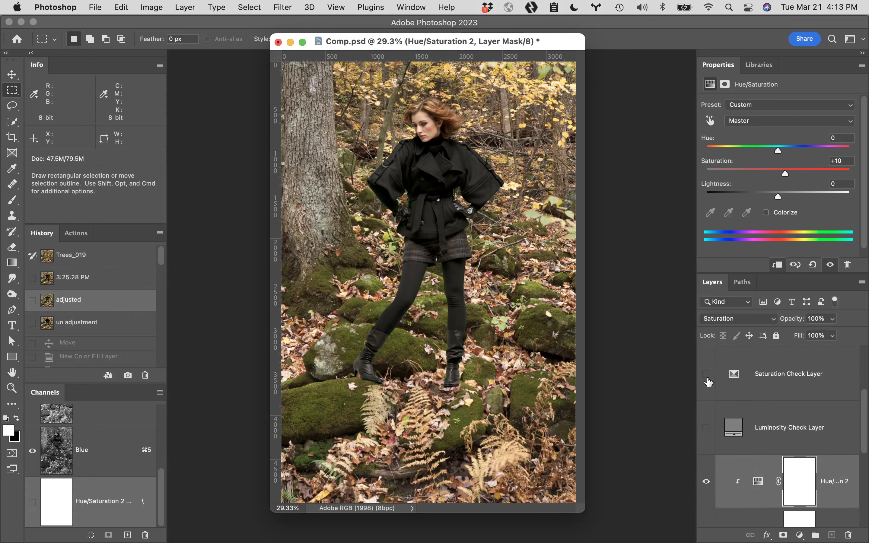
pyautogui.click(706, 374)
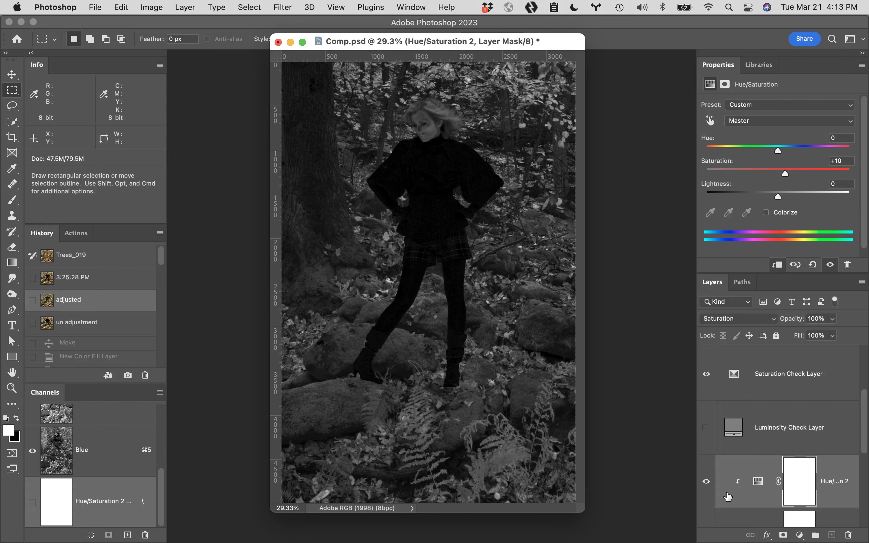
pyautogui.click(706, 482)
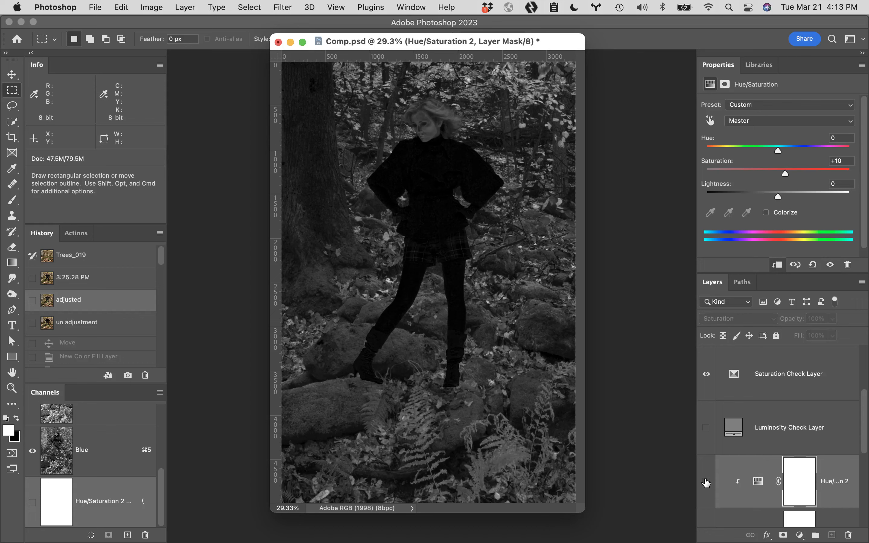
pyautogui.click(706, 481)
pyautogui.click(706, 481)
pyautogui.click(706, 482)
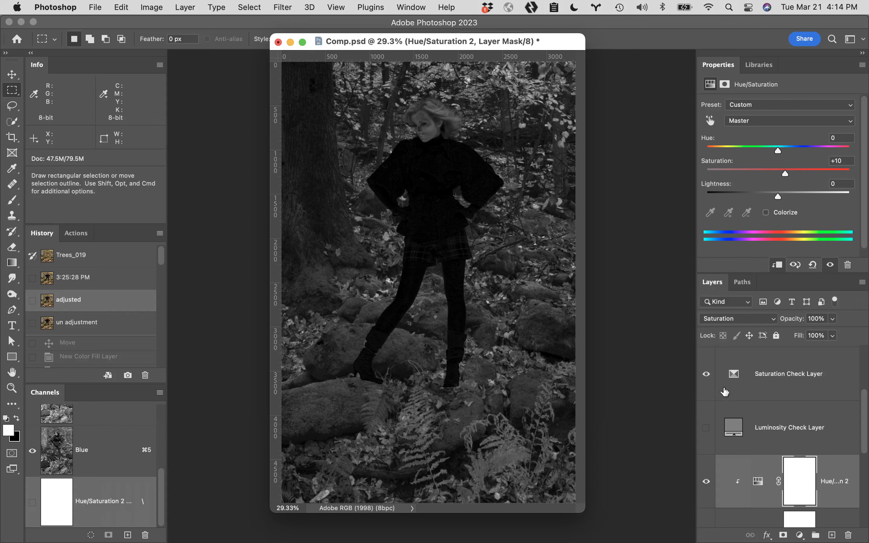
# Swap the Saturation Check Layer for the Luminosity Check Layer and add a clipped Curves layer above the figure's Hue/Saturation layer
pyautogui.click(706, 374)
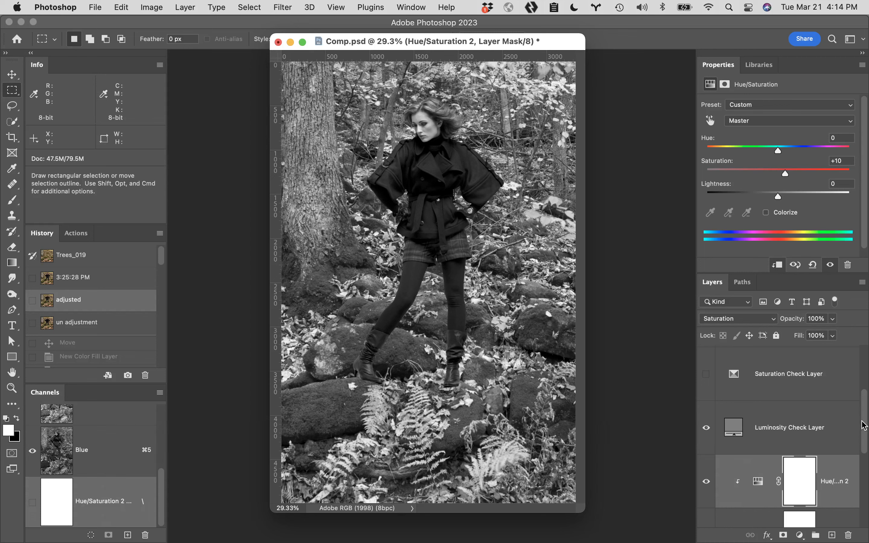
pyautogui.scroll(-5, 863, 426)
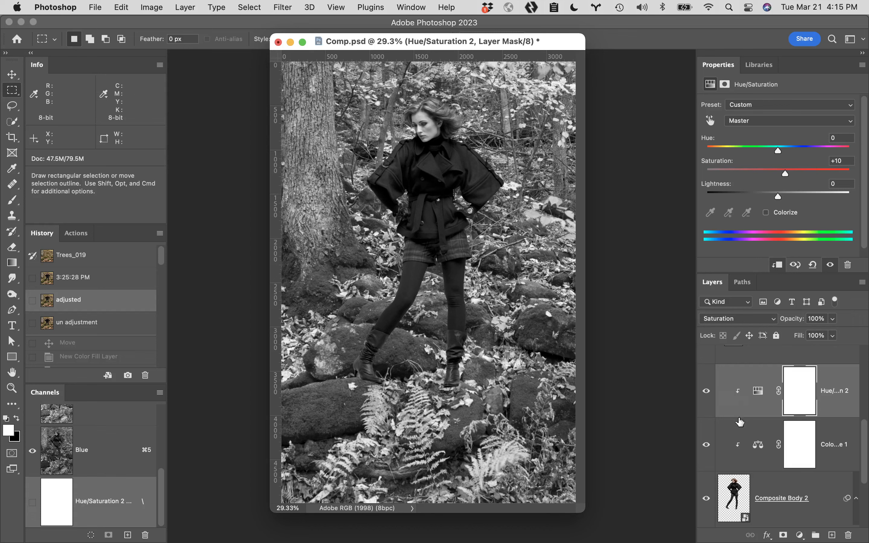
pyautogui.click(763, 380)
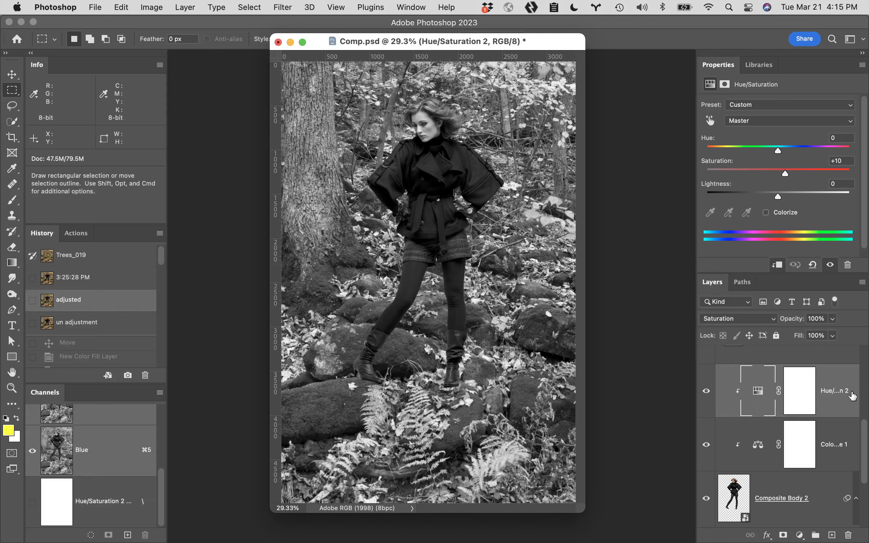
pyautogui.scroll(3, 835, 376)
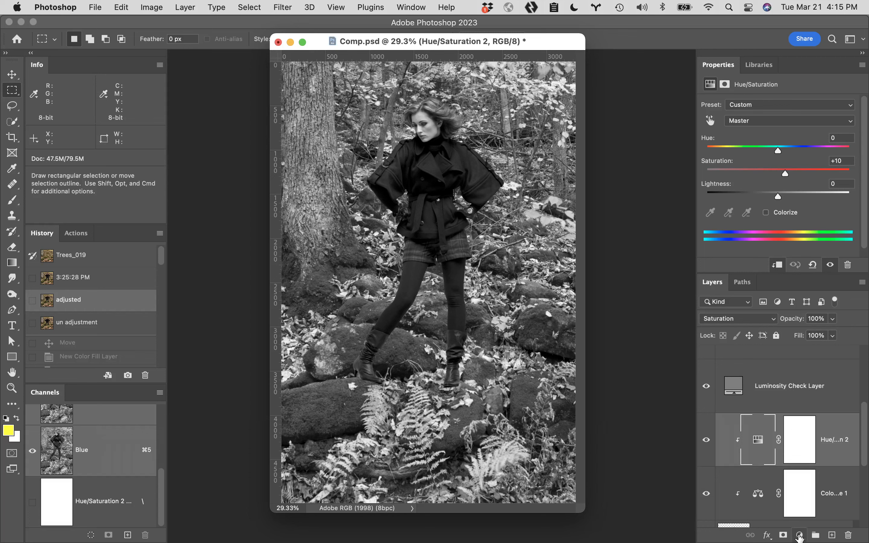
pyautogui.click(799, 536)
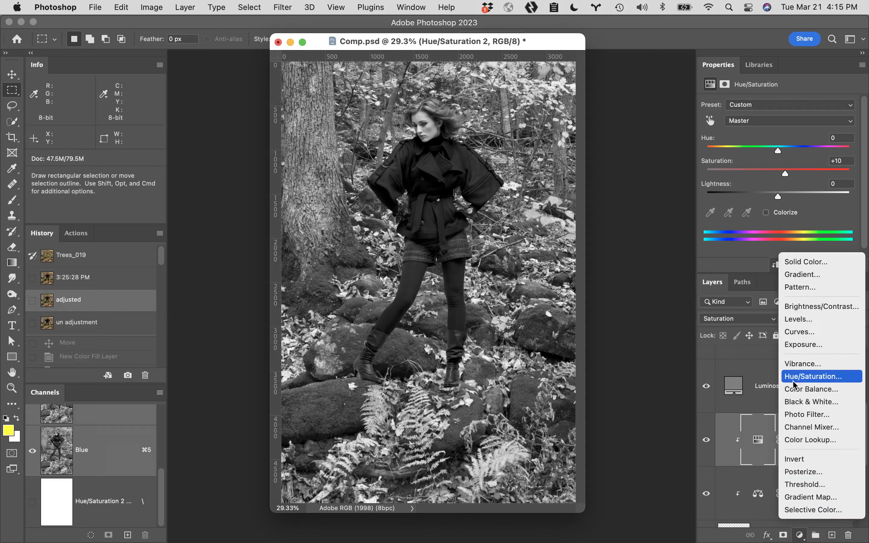
pyautogui.click(802, 337)
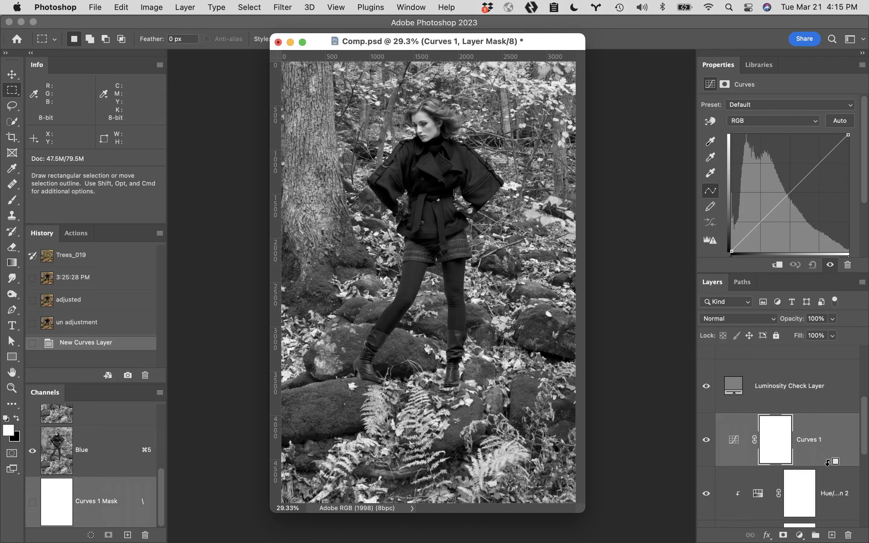
pyautogui.keyDown('alt'); pyautogui.click(828, 462); pyautogui.keyUp('alt')
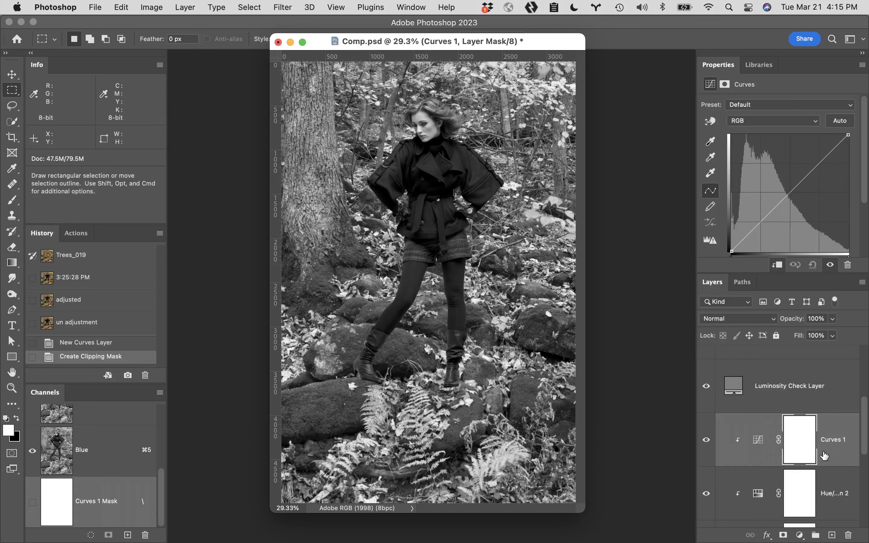
# Set the clipped Curves layer's blend mode to Luminosity
pyautogui.scroll(-3, 827, 491)
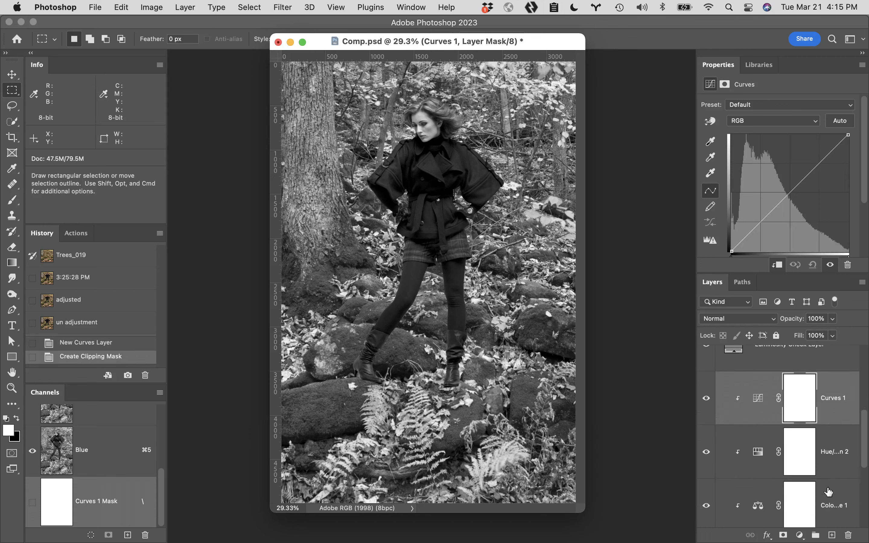
pyautogui.scroll(-3, 828, 492)
pyautogui.scroll(-3, 829, 492)
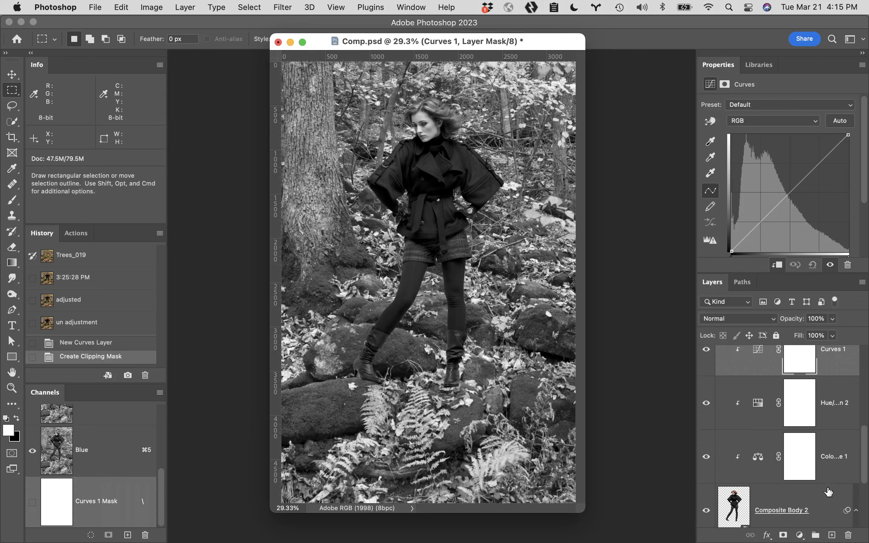
pyautogui.scroll(6, 829, 492)
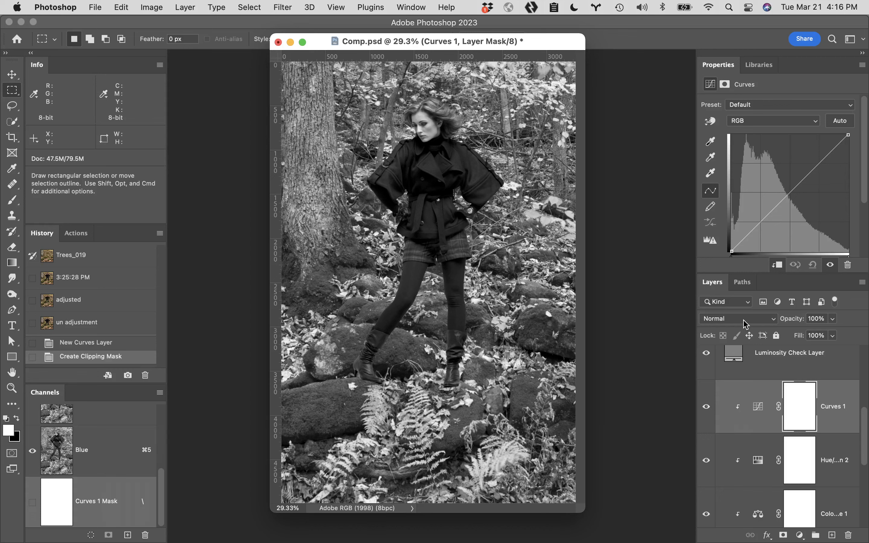
pyautogui.click(746, 322)
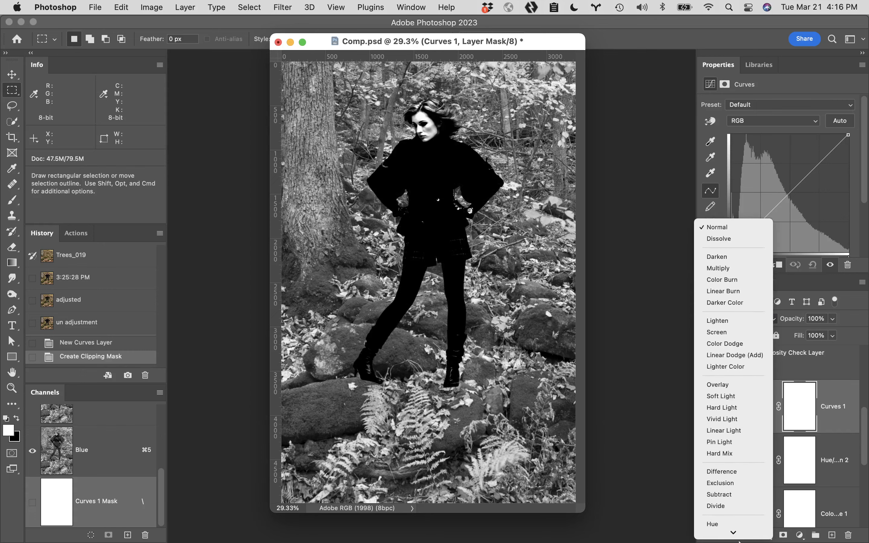
pyautogui.click(742, 531)
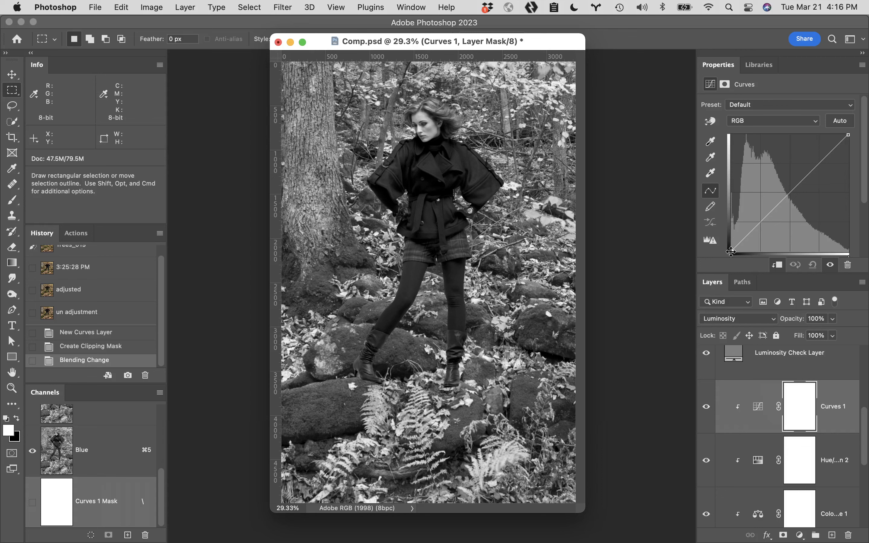
# Raise the curve's black point to lighten the figure's shadows and invert the Curves layer's mask to black
pyautogui.moveTo(731, 251); pyautogui.dragTo(726, 231)
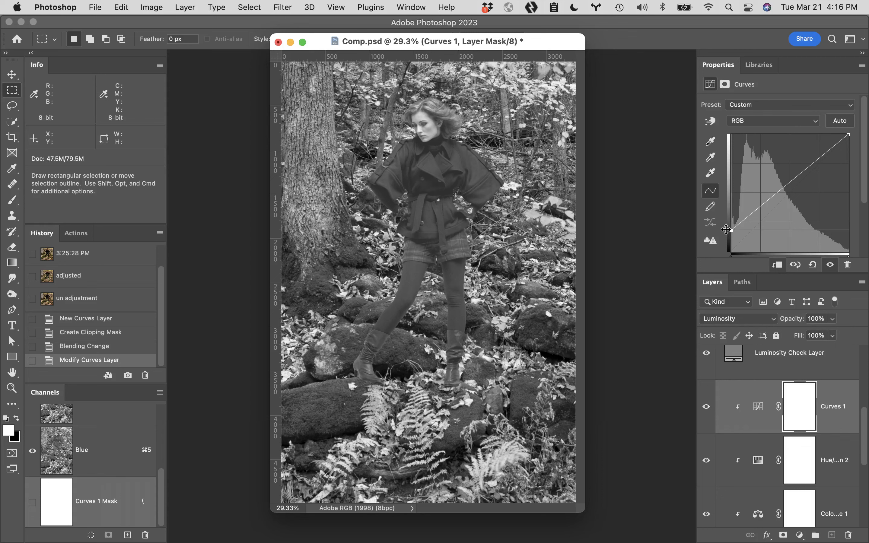
pyautogui.click(800, 407)
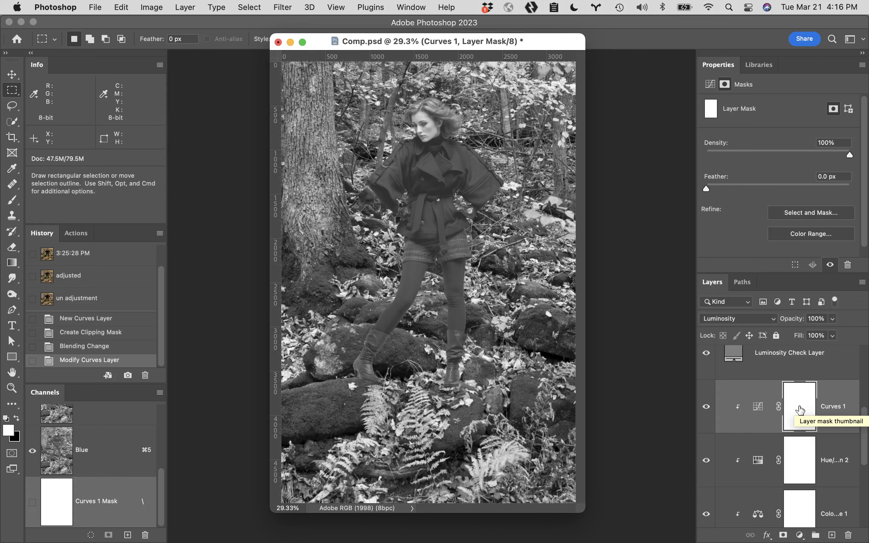
pyautogui.press('super+i')
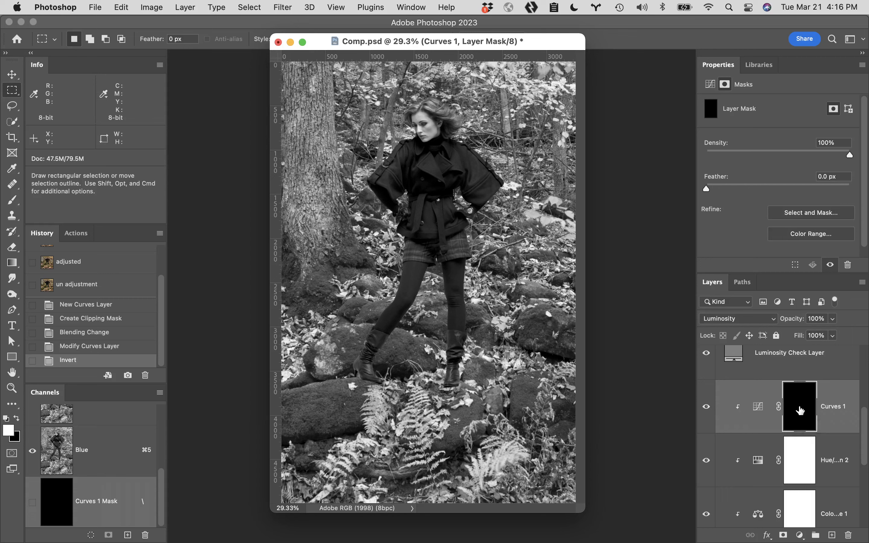
# Set up a soft round Brush with its hardness at the minimum and its flow at 4%
pyautogui.press('b')
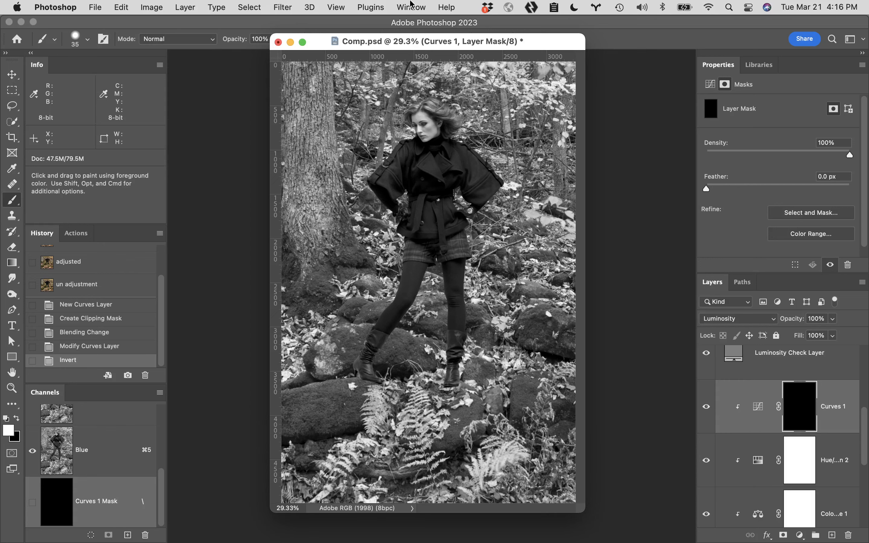
pyautogui.moveTo(315, 45); pyautogui.dragTo(280, 75)
pyautogui.click(86, 42)
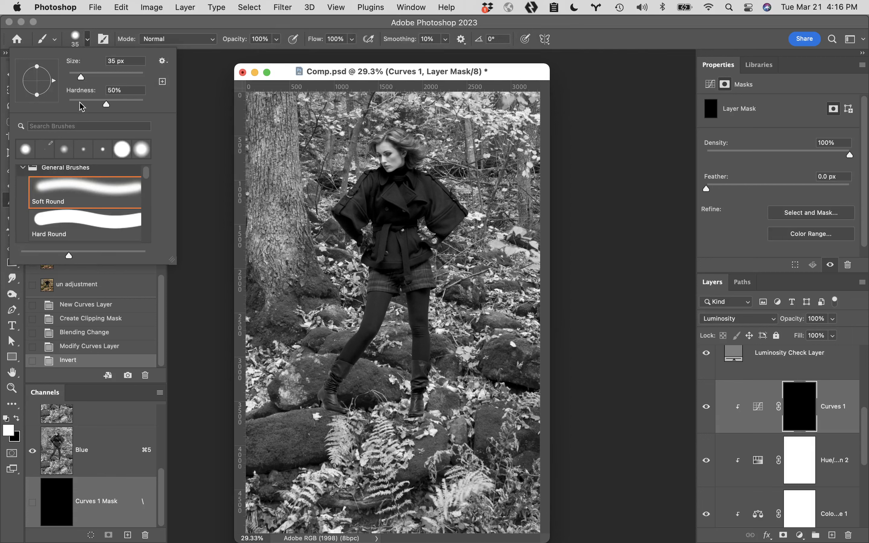
pyautogui.moveTo(106, 105); pyautogui.dragTo(68, 108)
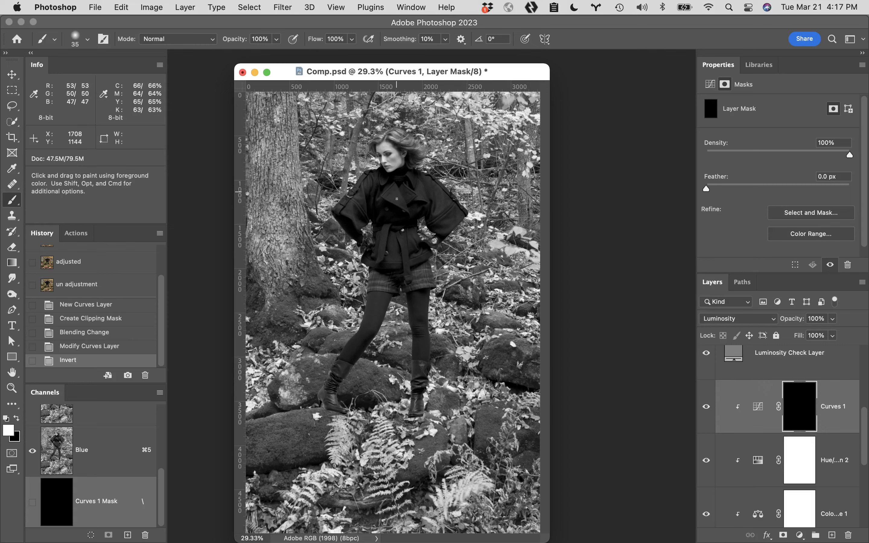
pyautogui.press('super+space')
pyautogui.click(400, 215)
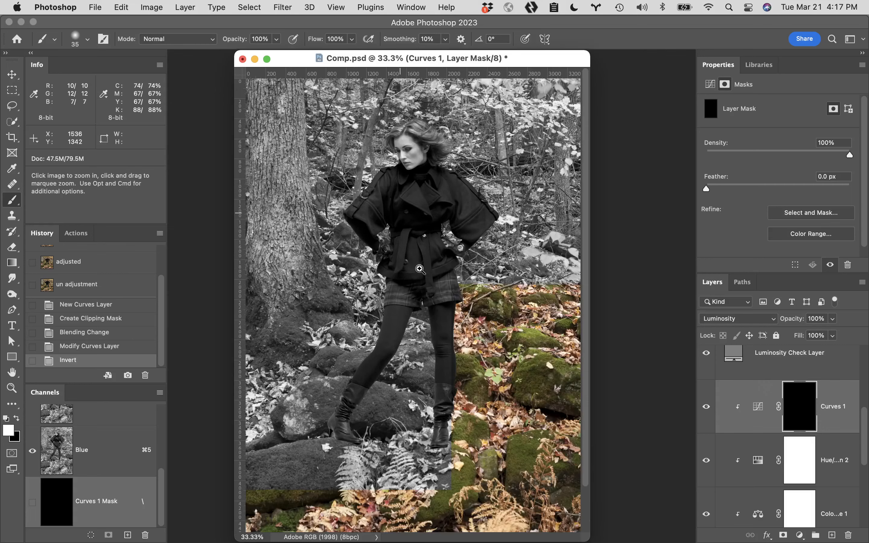
pyautogui.click(430, 223)
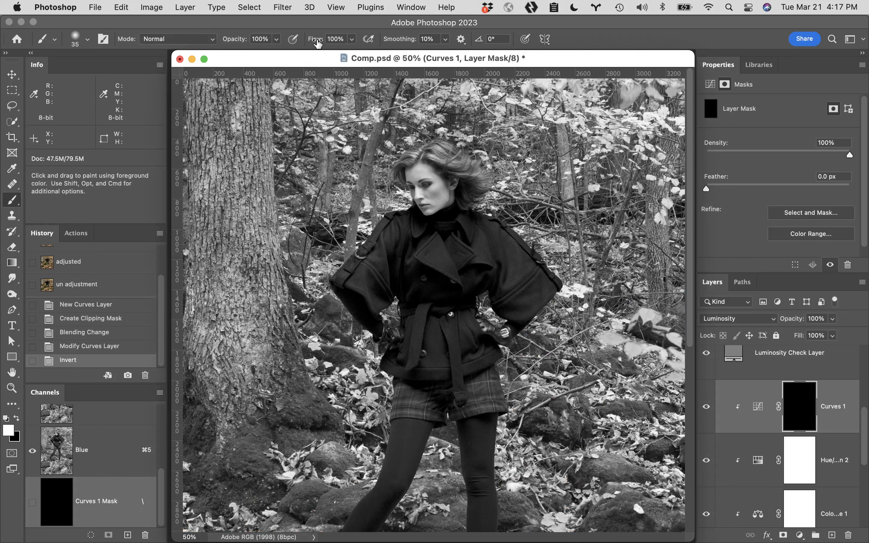
pyautogui.moveTo(319, 41); pyautogui.dragTo(289, 42)
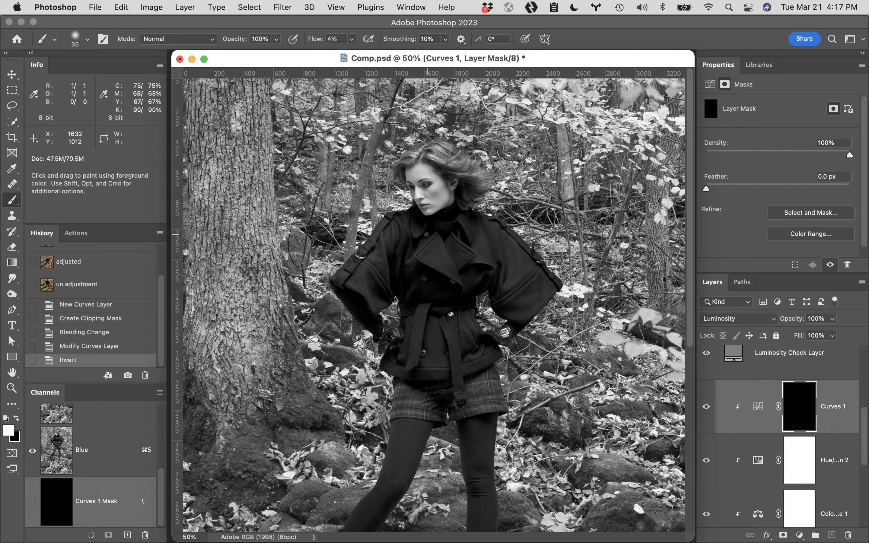
# Enlarge the brush to 175 px and paint white on the Curves 1 mask over the dark areas of the coat and sleeves
pyautogui.press(']')
pyautogui.press(']')
pyautogui.press(']')
pyautogui.press(']')
pyautogui.press(']')
pyautogui.press(']')
pyautogui.press(']')
pyautogui.press(']')
pyautogui.press(']')
pyautogui.press(']')
pyautogui.press(']')
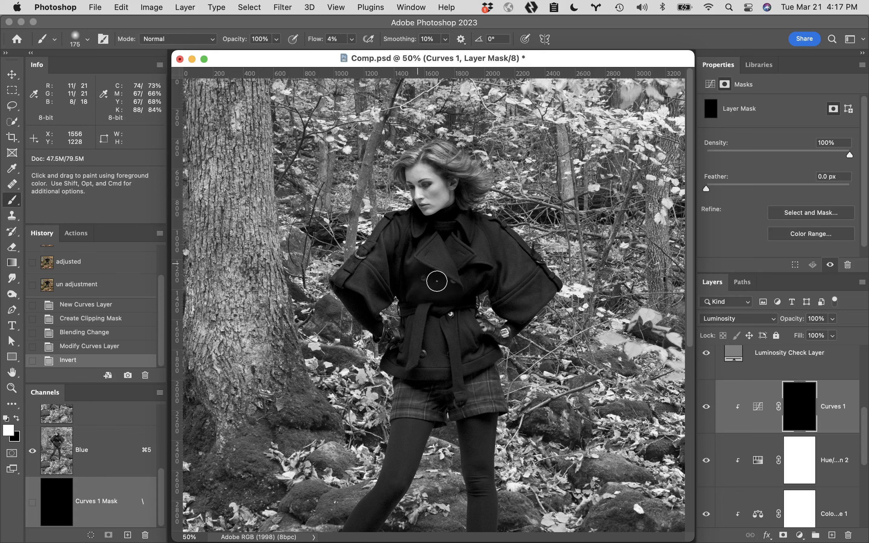
pyautogui.moveTo(413, 240); pyautogui.dragTo(399, 276)
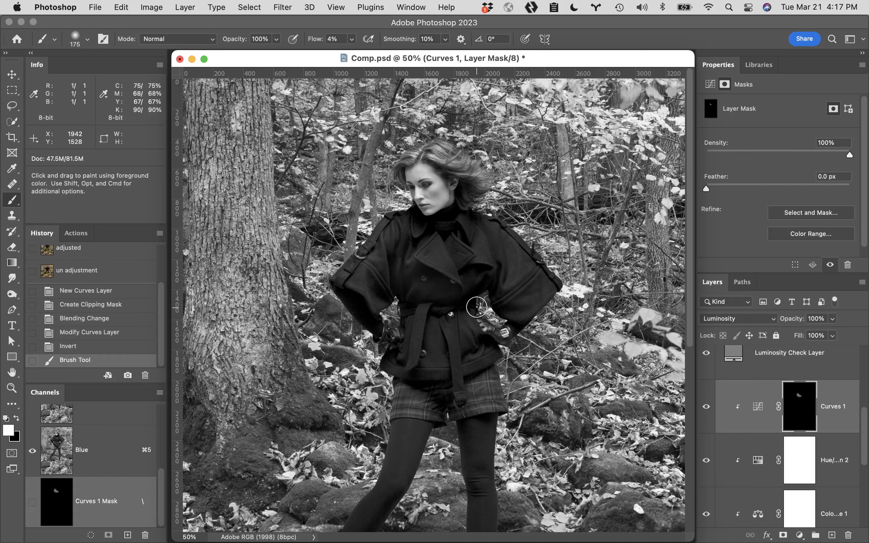
pyautogui.moveTo(488, 283); pyautogui.dragTo(487, 286)
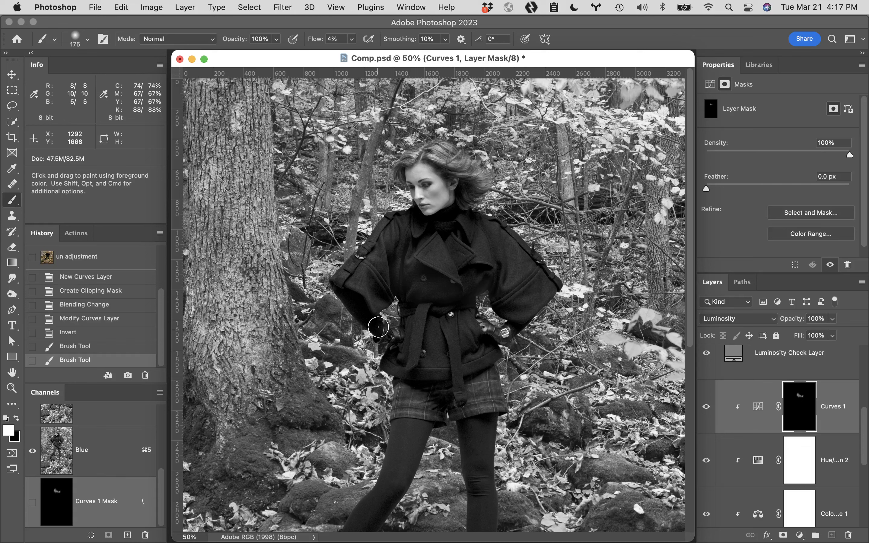
pyautogui.moveTo(355, 301); pyautogui.dragTo(373, 336)
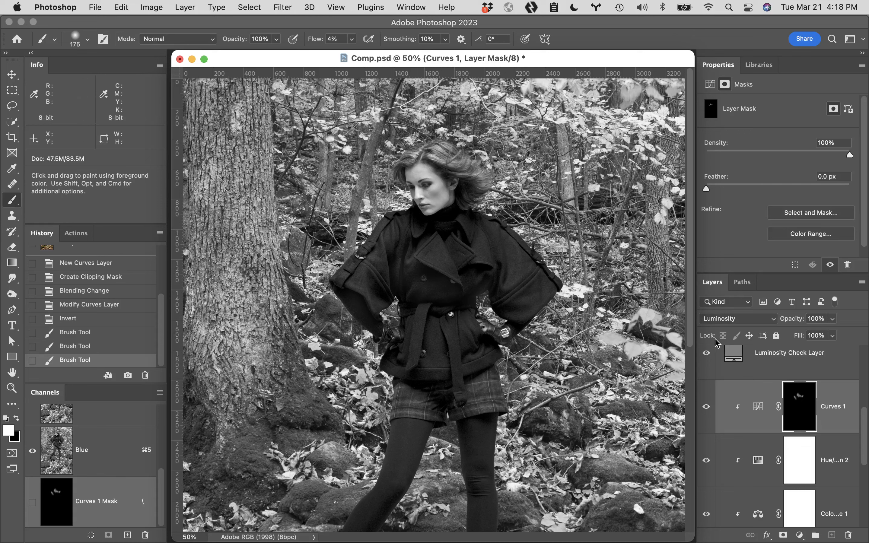
# Hide the Luminosity Check Layer, compare the image with and without Curves 1, and fit the whole composite in view
pyautogui.click(706, 356)
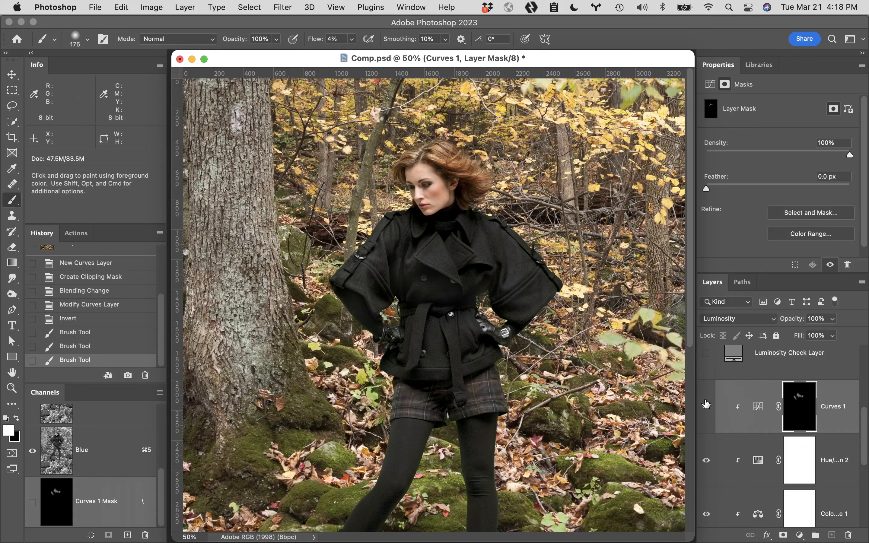
pyautogui.click(706, 408)
pyautogui.click(707, 409)
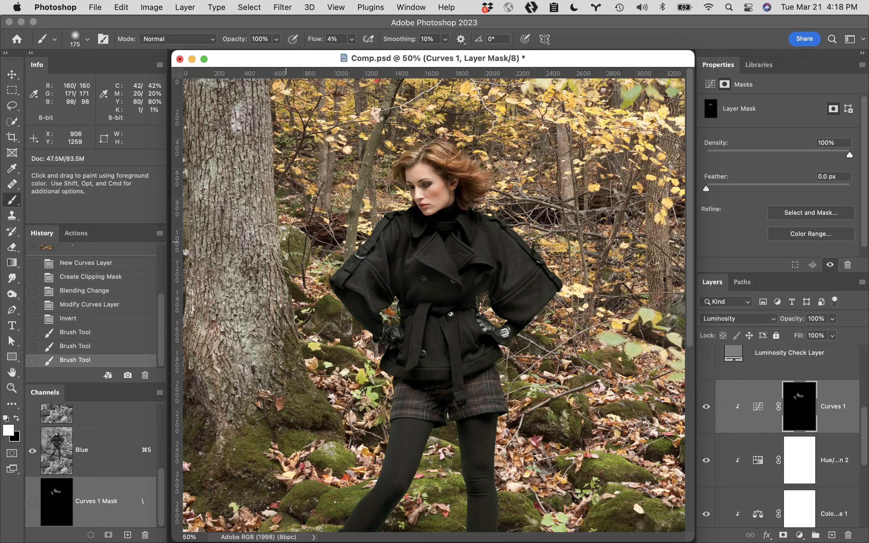
pyautogui.doubleClick(12, 373)
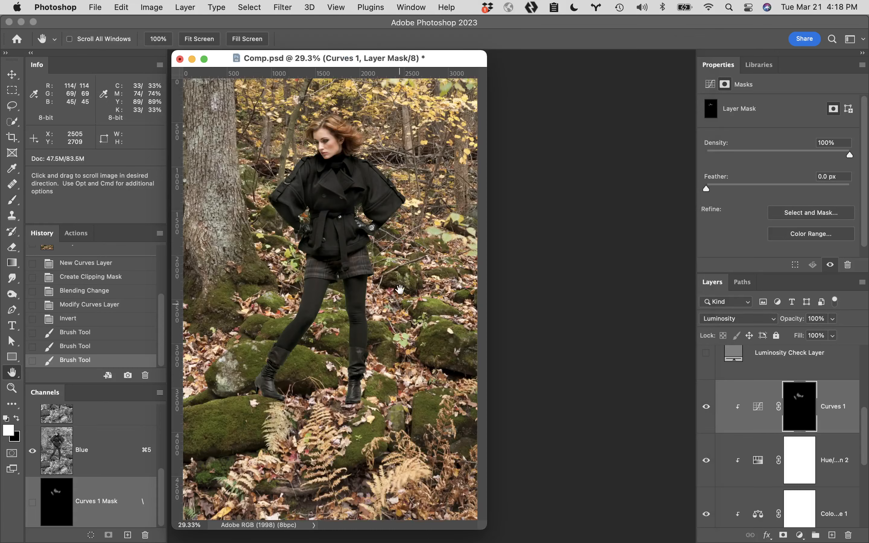
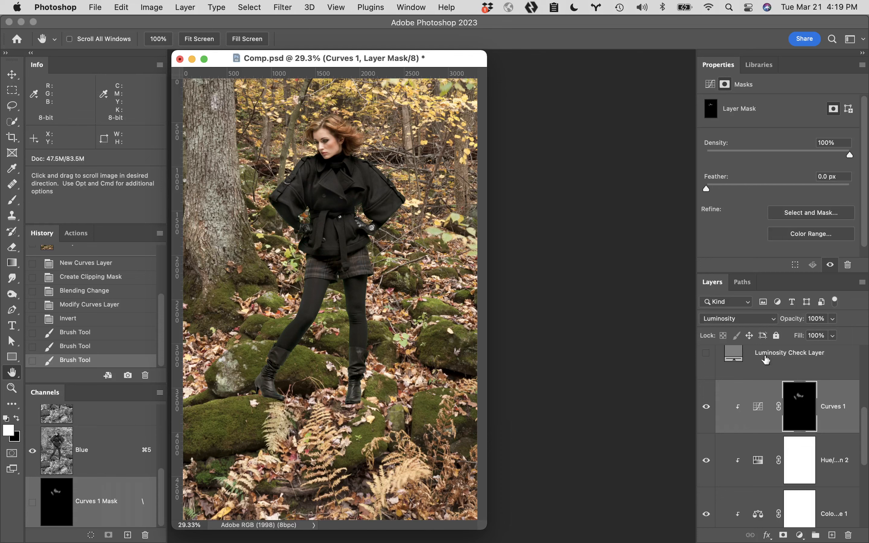
# Add an empty layer directly above Trees_019 and name it "shadows"
pyautogui.moveTo(865, 414); pyautogui.dragTo(863, 528)
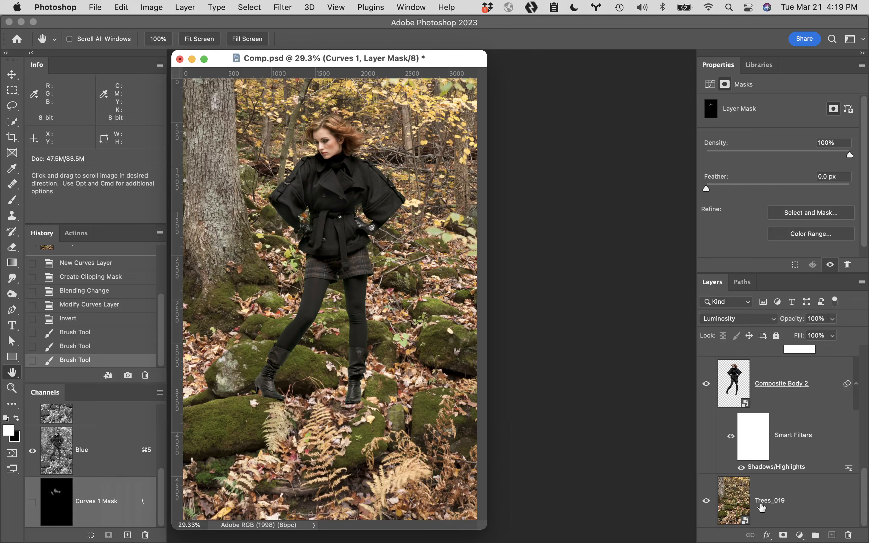
pyautogui.click(811, 503)
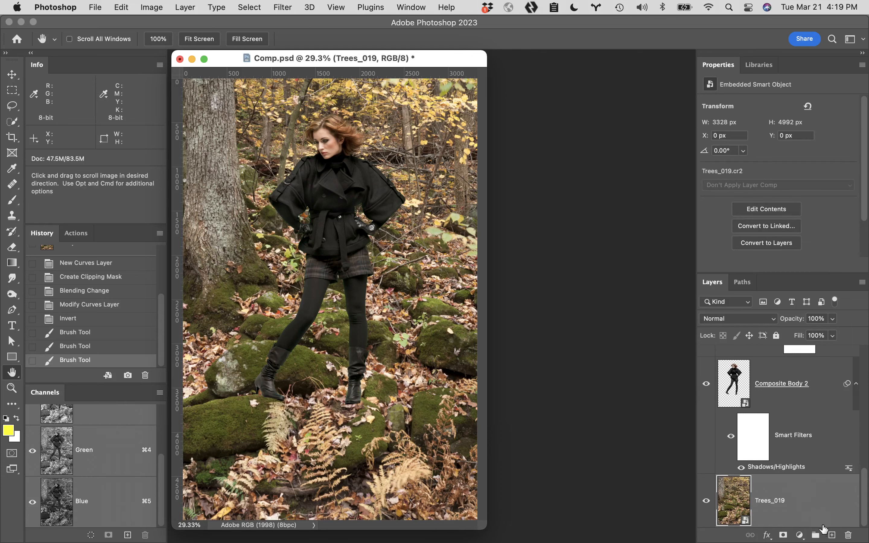
pyautogui.click(832, 536)
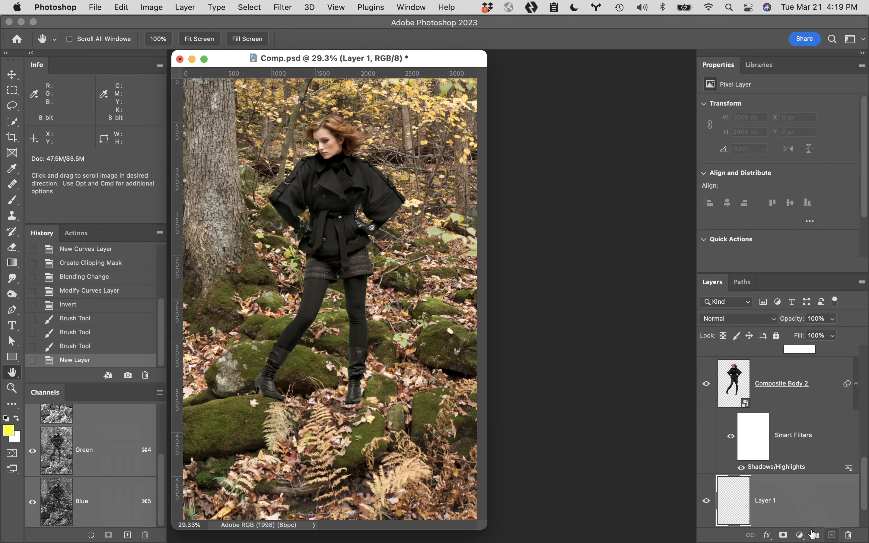
pyautogui.doubleClick(768, 501)
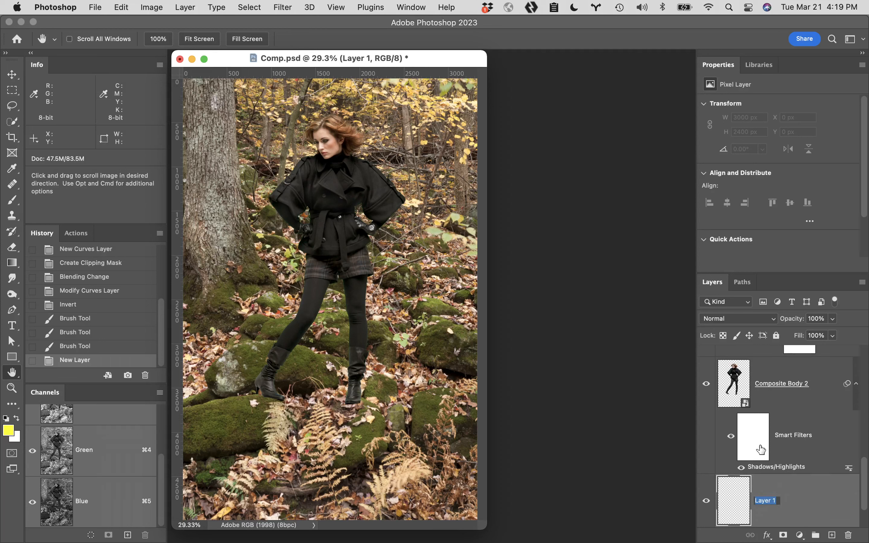
pyautogui.write('shadows')
pyautogui.press('Return')
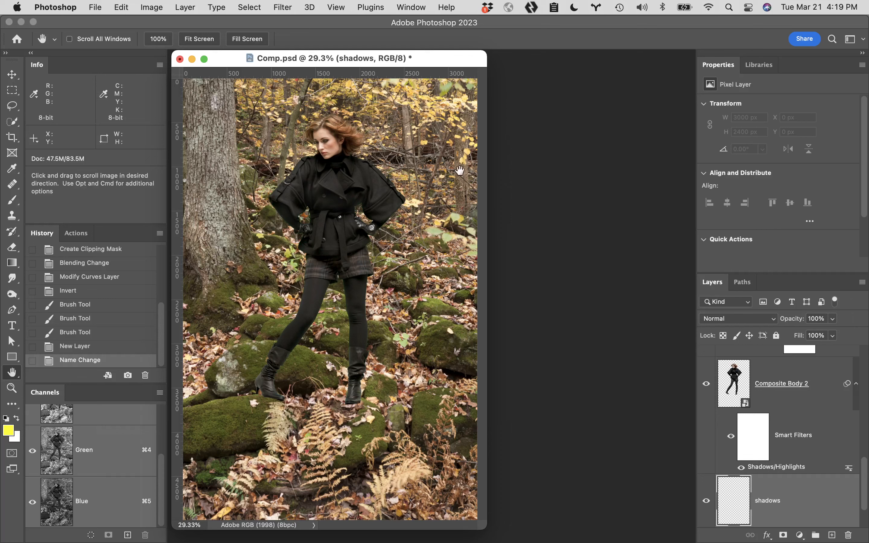
# Set up a soft round Brush with black as the foreground color, 0% hardness and 100% flow
pyautogui.press('d')
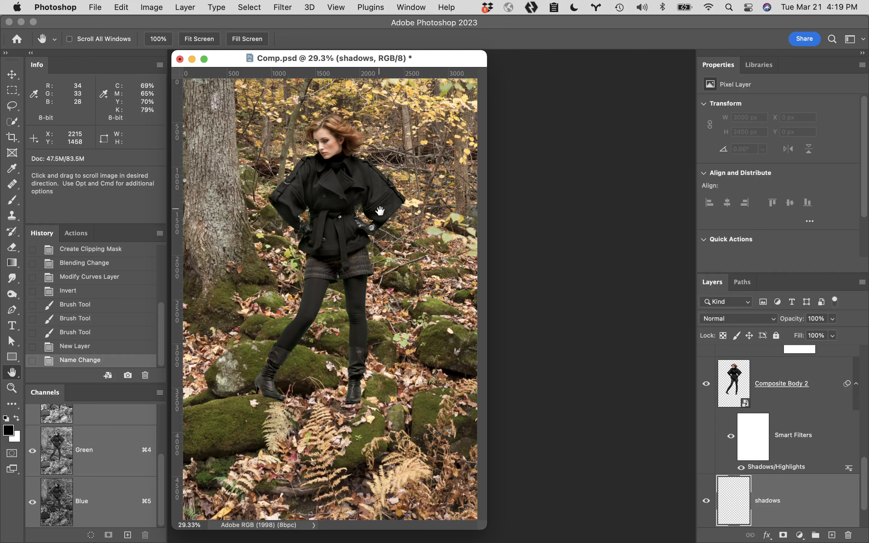
pyautogui.press('b')
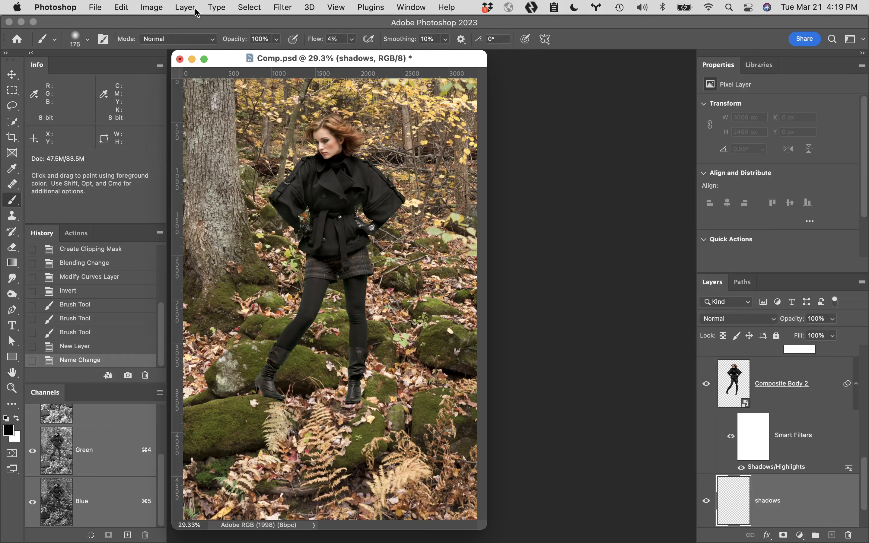
pyautogui.click(87, 39)
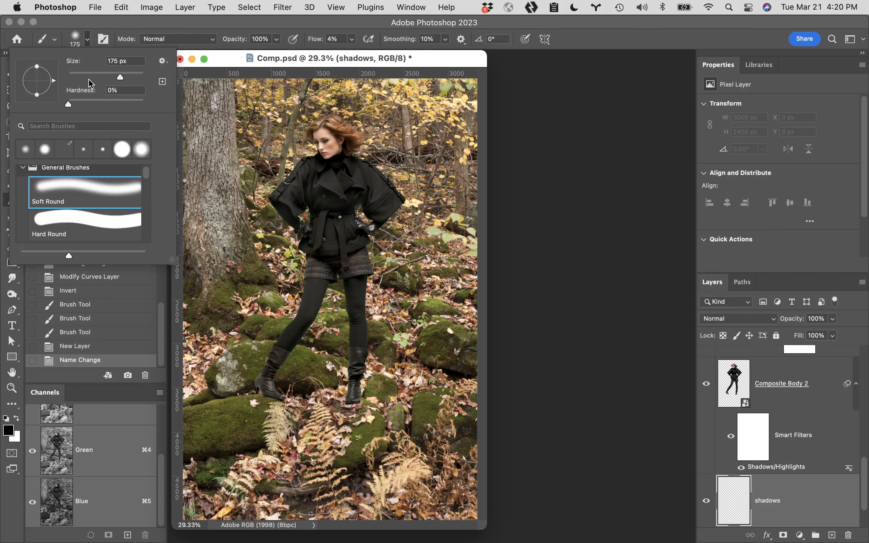
pyautogui.moveTo(68, 105); pyautogui.dragTo(62, 105)
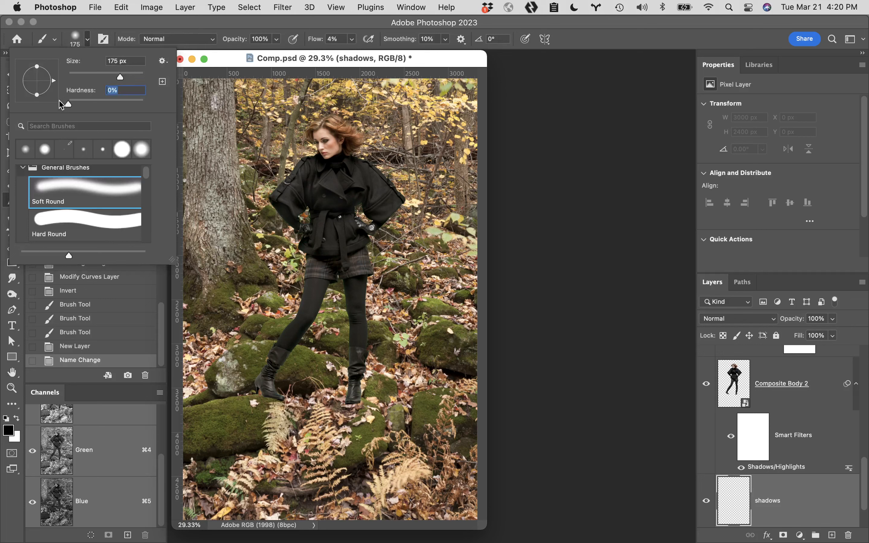
pyautogui.click(331, 25)
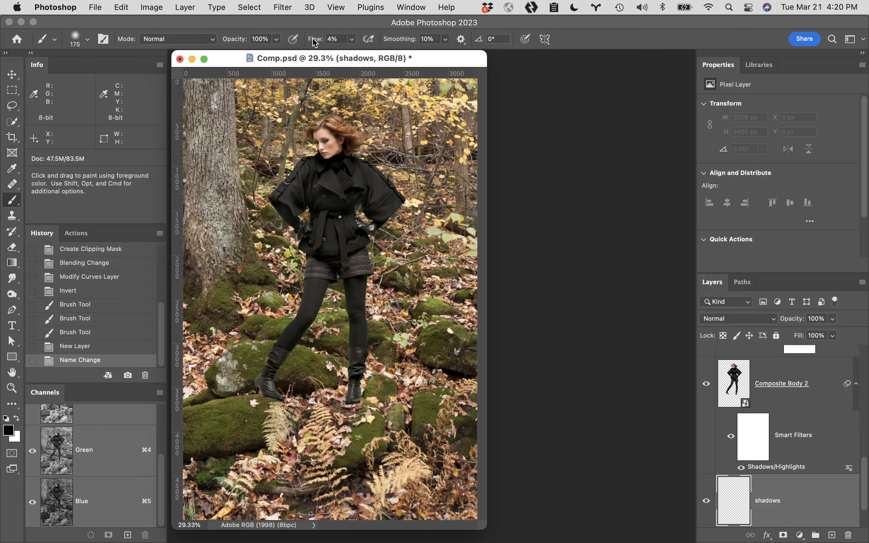
pyautogui.moveTo(311, 39); pyautogui.dragTo(379, 45)
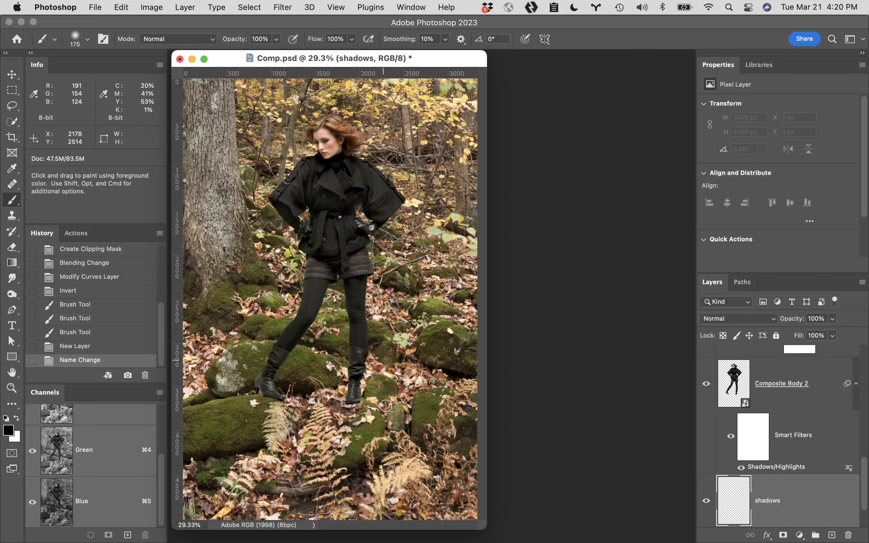
# Paint a soft black contact shadow beneath the toe of the figure's front boot on the shadows layer
pyautogui.keyDown('super'); pyautogui.click(364, 408); pyautogui.keyUp('super')
pyautogui.keyDown('super'); pyautogui.click(380, 406); pyautogui.keyUp('super')
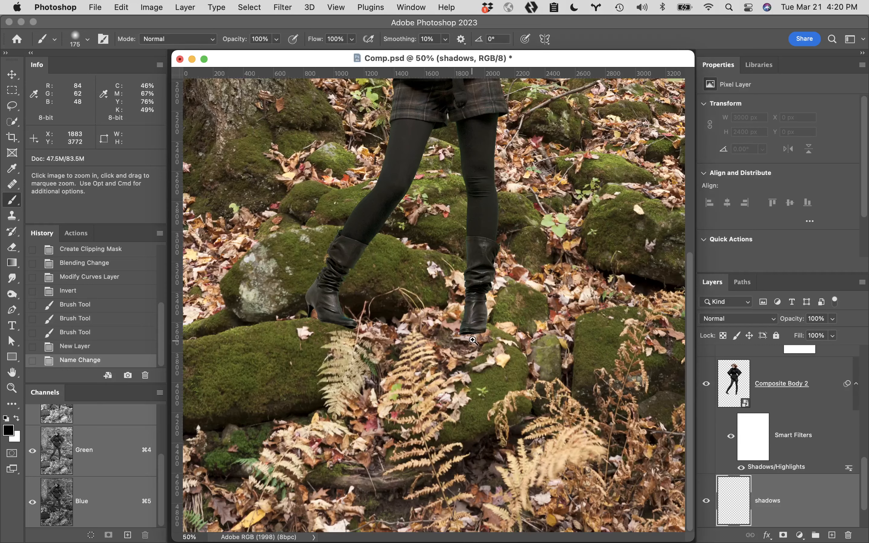
pyautogui.keyDown('super'); pyautogui.click(484, 298); pyautogui.keyUp('super')
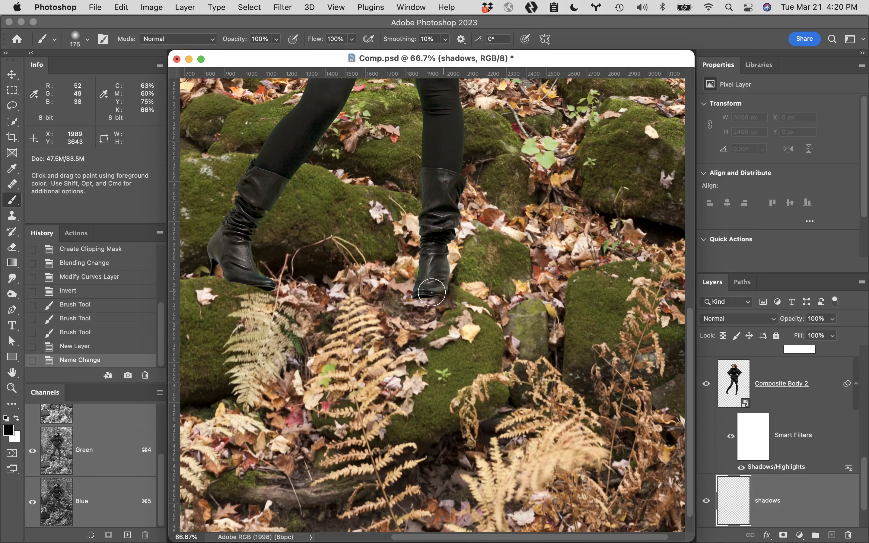
pyautogui.moveTo(438, 290); pyautogui.dragTo(431, 293)
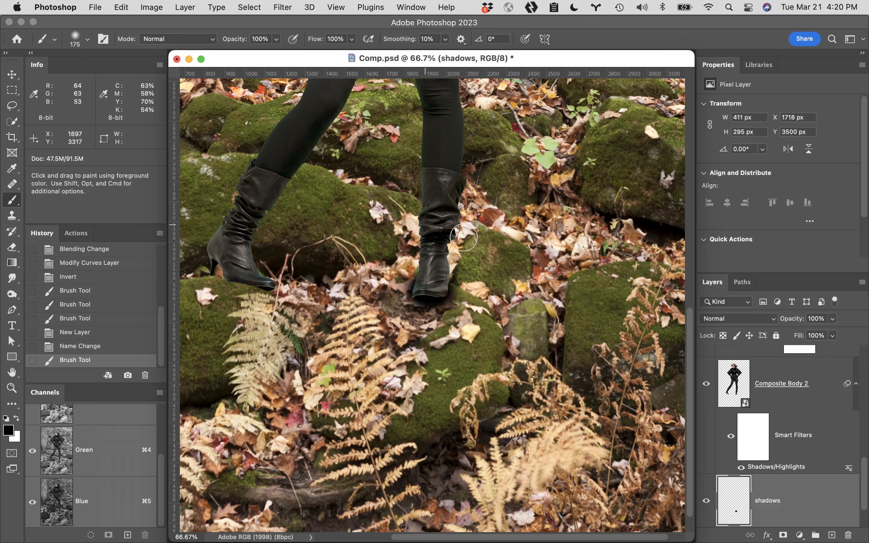
# Move the shadows layer up the stack to sit directly above Curves 1
pyautogui.moveTo(813, 497); pyautogui.dragTo(808, 340)
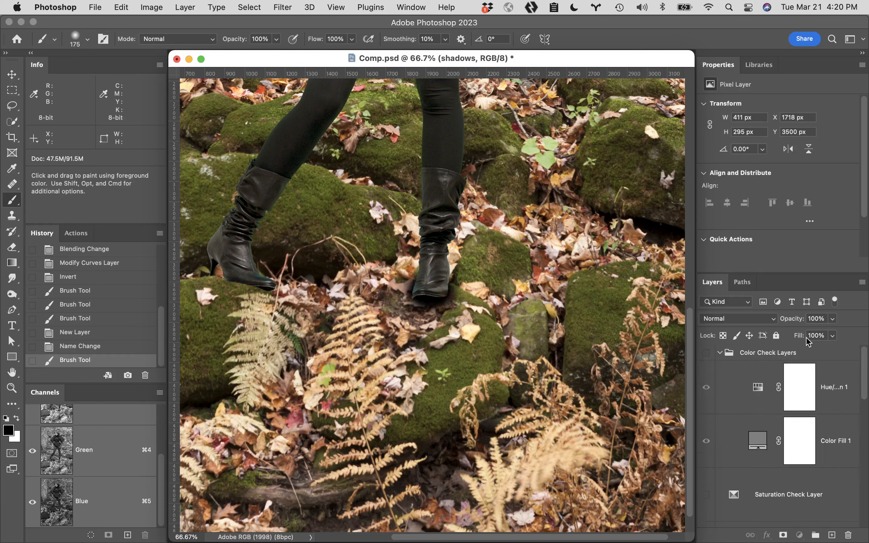
pyautogui.moveTo(860, 388); pyautogui.dragTo(866, 528)
pyautogui.moveTo(811, 442); pyautogui.dragTo(801, 343)
pyautogui.moveTo(863, 384); pyautogui.dragTo(863, 509)
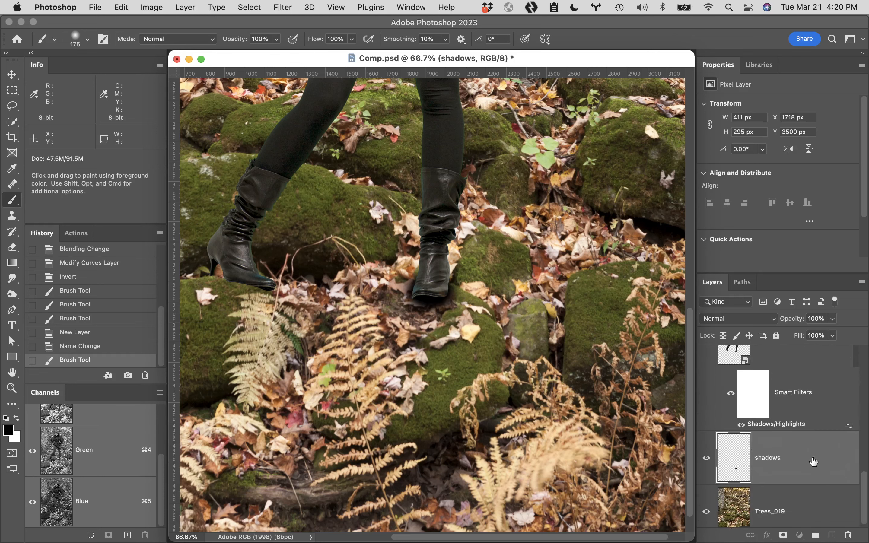
pyautogui.moveTo(813, 462); pyautogui.dragTo(800, 394)
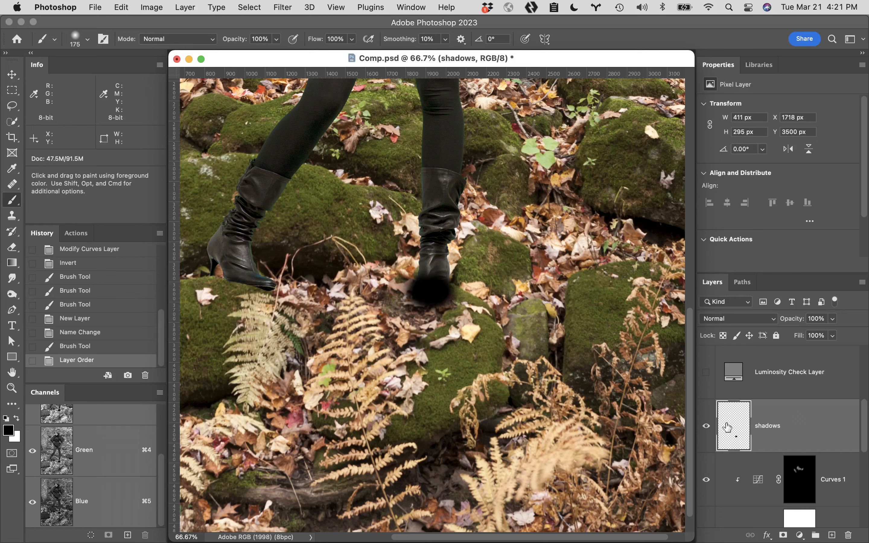
# Mask the shadows layer with the outline of Composite Body 2, invert the mask, and delete the shadows layer
pyautogui.moveTo(866, 433); pyautogui.dragTo(862, 467)
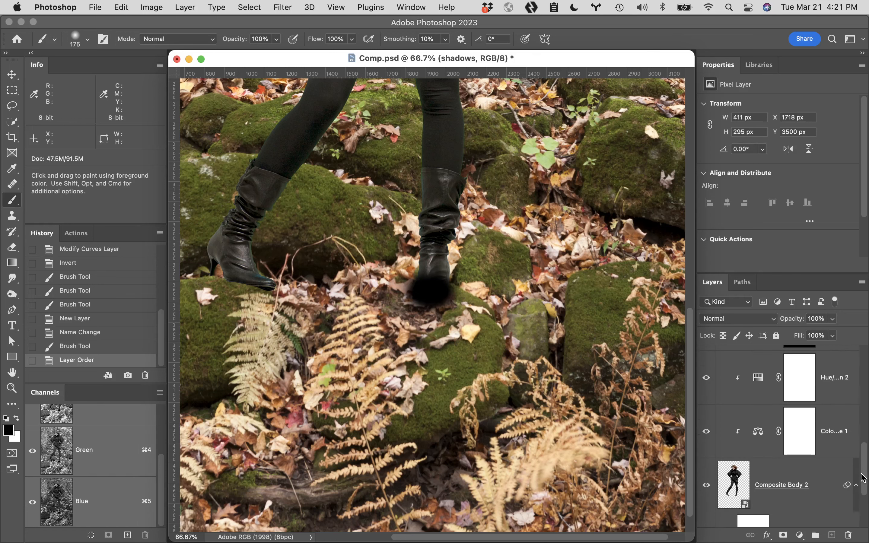
pyautogui.keyDown('super'); pyautogui.click(732, 500); pyautogui.keyUp('super')
pyautogui.moveTo(863, 452); pyautogui.dragTo(865, 415)
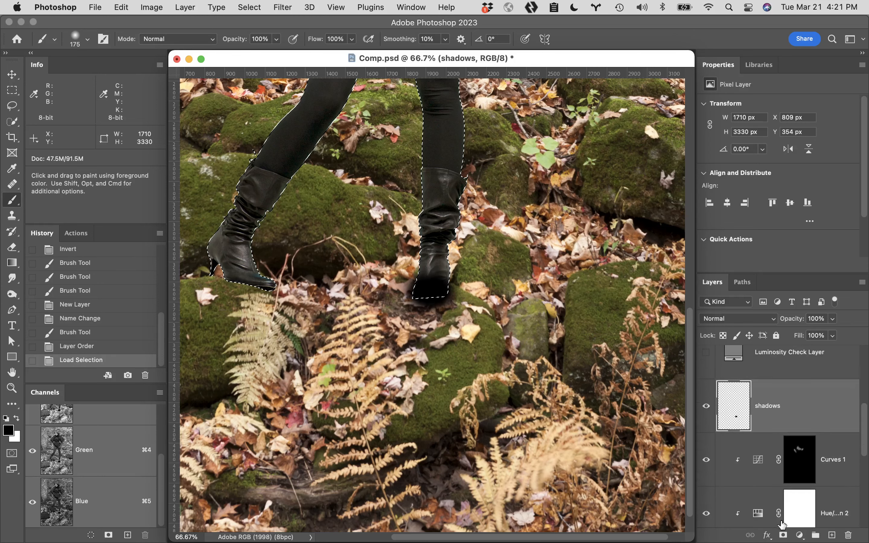
pyautogui.click(784, 535)
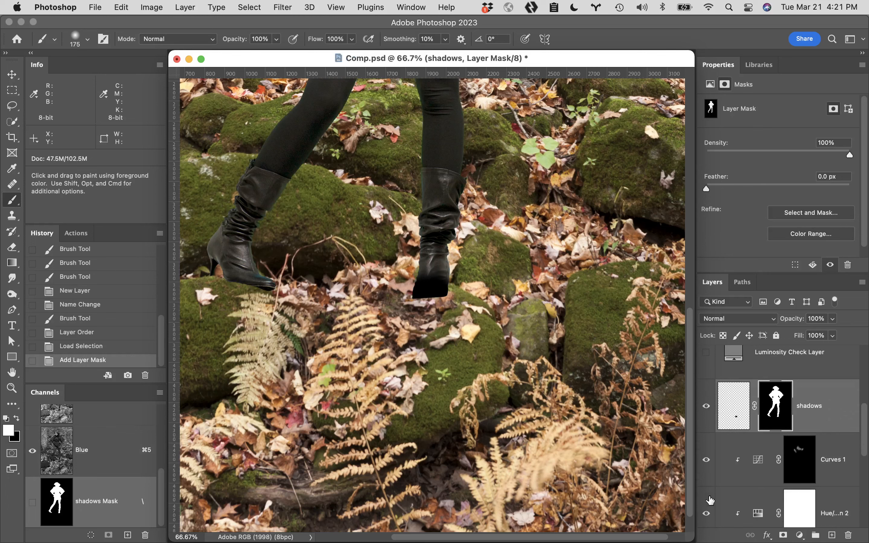
pyautogui.press('super+i')
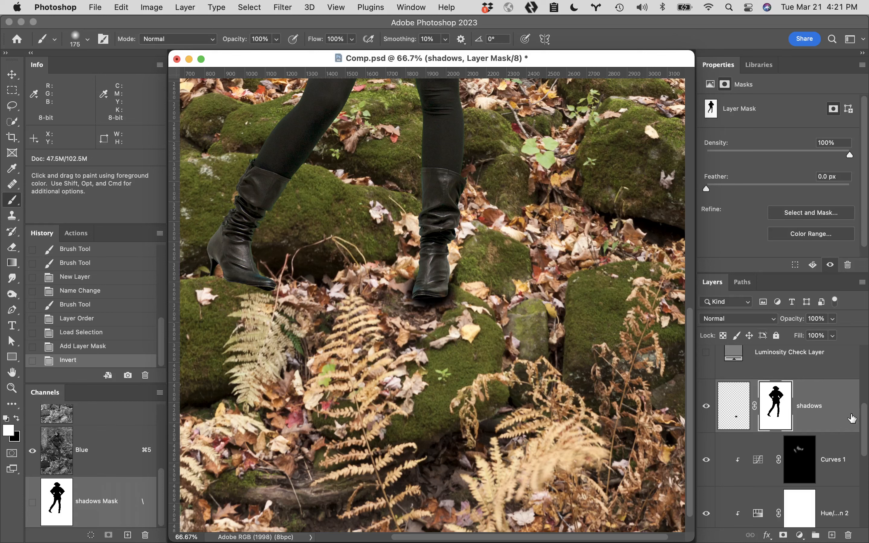
pyautogui.moveTo(832, 413); pyautogui.dragTo(849, 536)
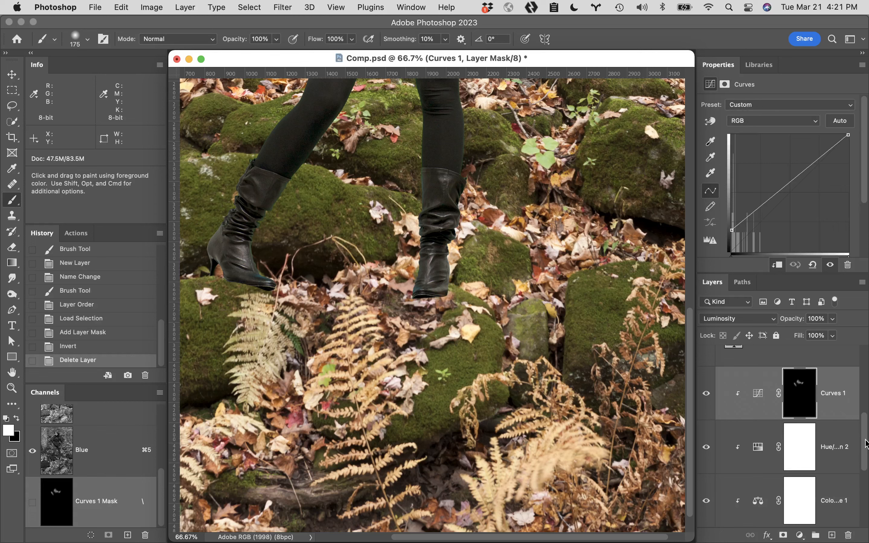
# Add an empty layer directly above Trees_019 and name it "shadow 1"
pyautogui.scroll(-5, 866, 445)
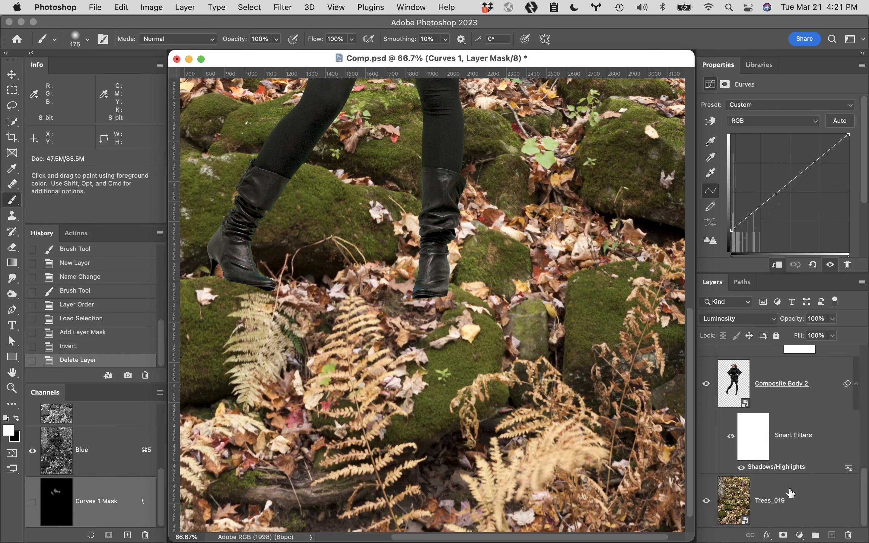
pyautogui.click(803, 512)
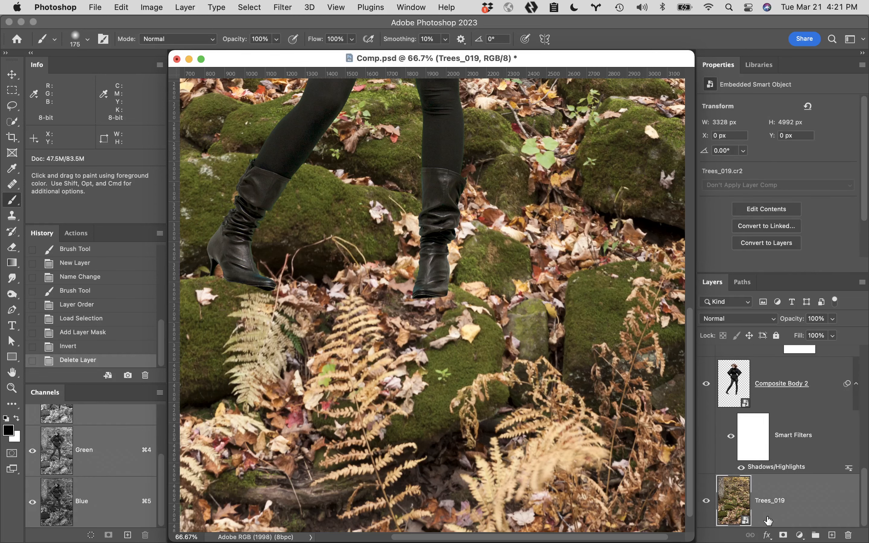
pyautogui.click(833, 536)
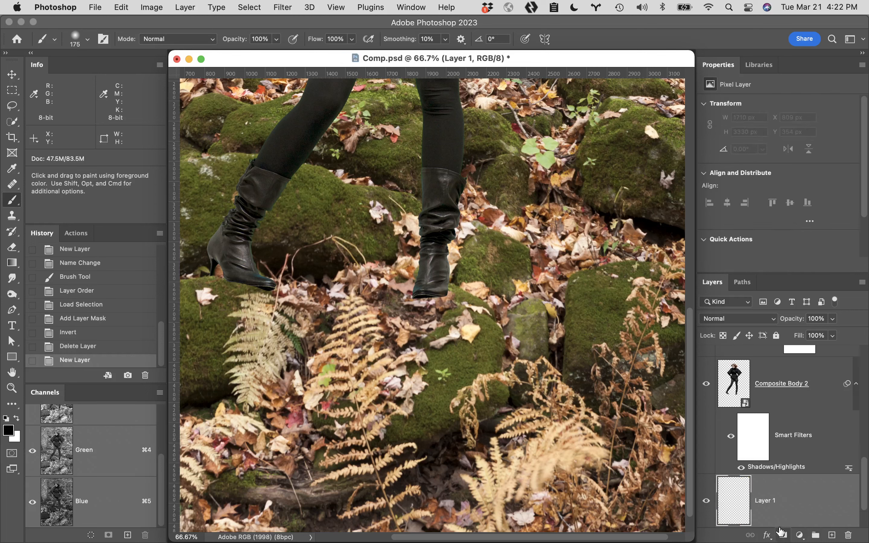
pyautogui.doubleClick(769, 500)
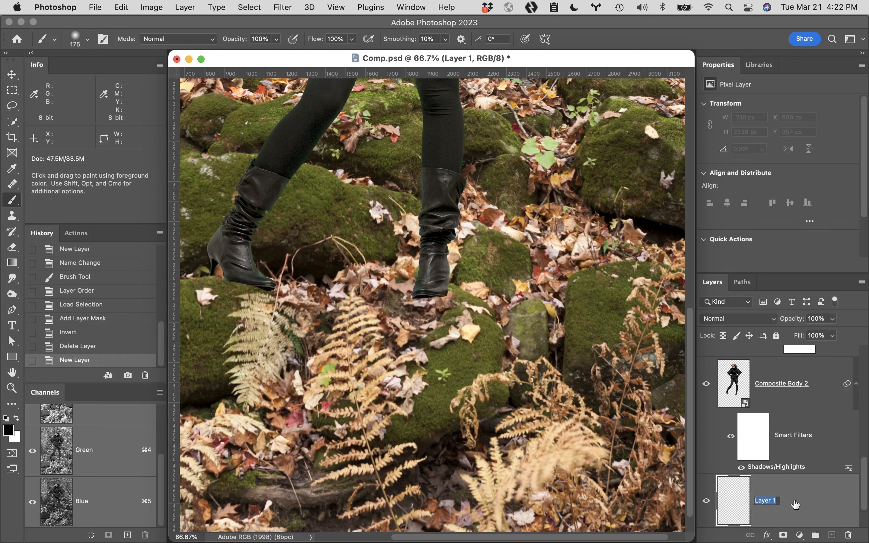
pyautogui.write('shadow 1')
pyautogui.press('Return')
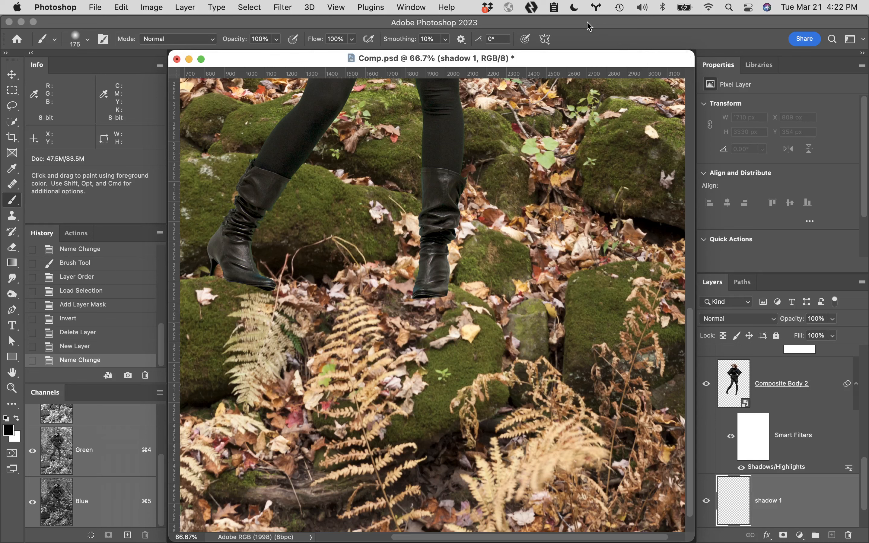
# Set up the Gradient tool with the Foreground to Transparent preset from Basics, keeping black as the foreground color
pyautogui.press('g')
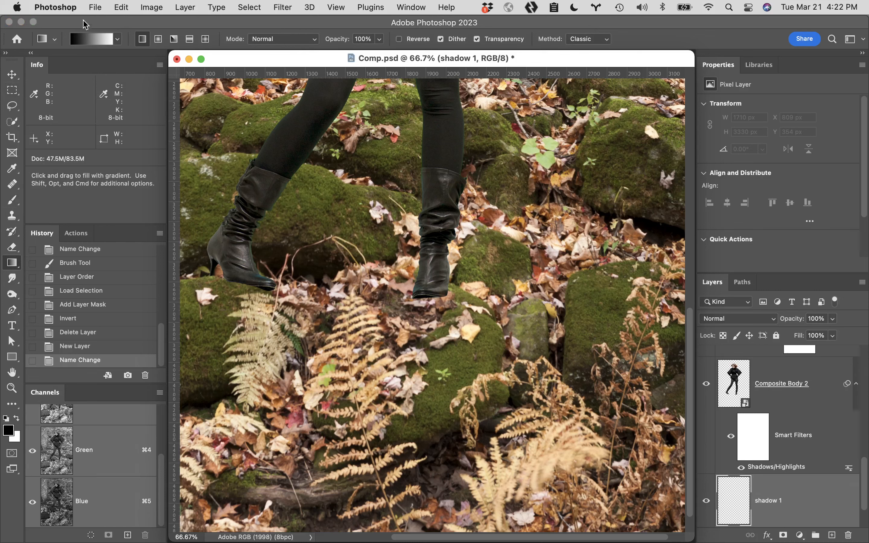
pyautogui.click(17, 267)
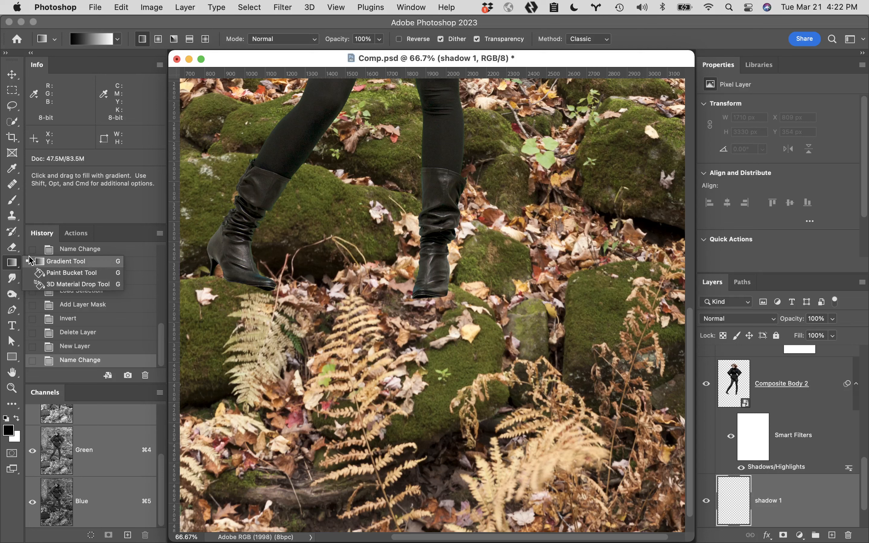
pyautogui.click(50, 261)
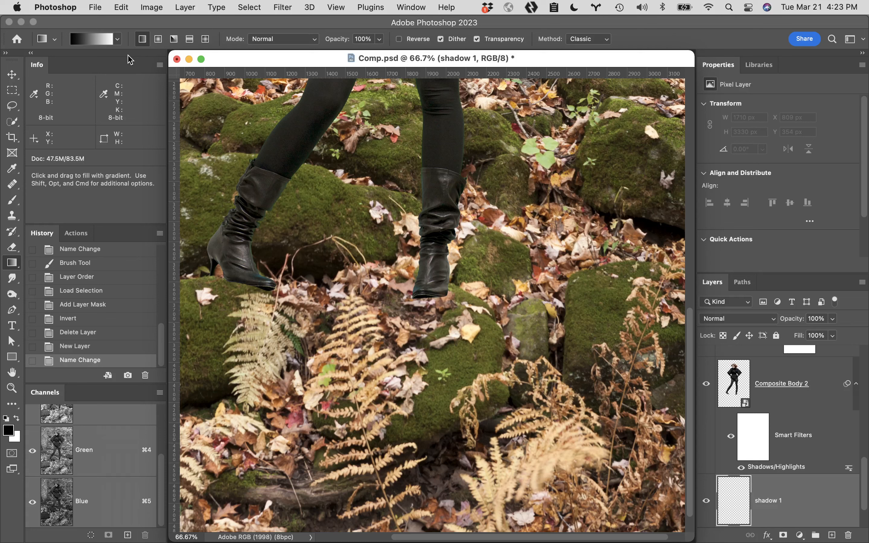
pyautogui.click(117, 40)
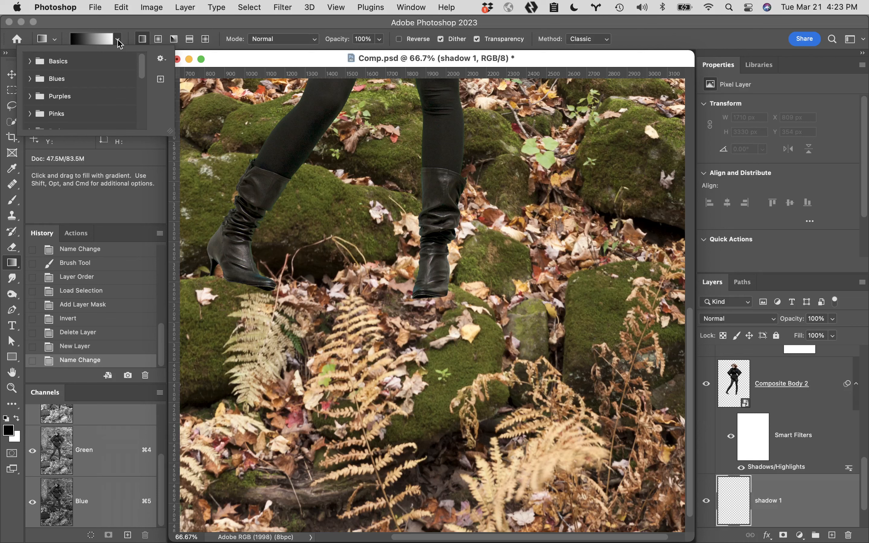
pyautogui.click(30, 63)
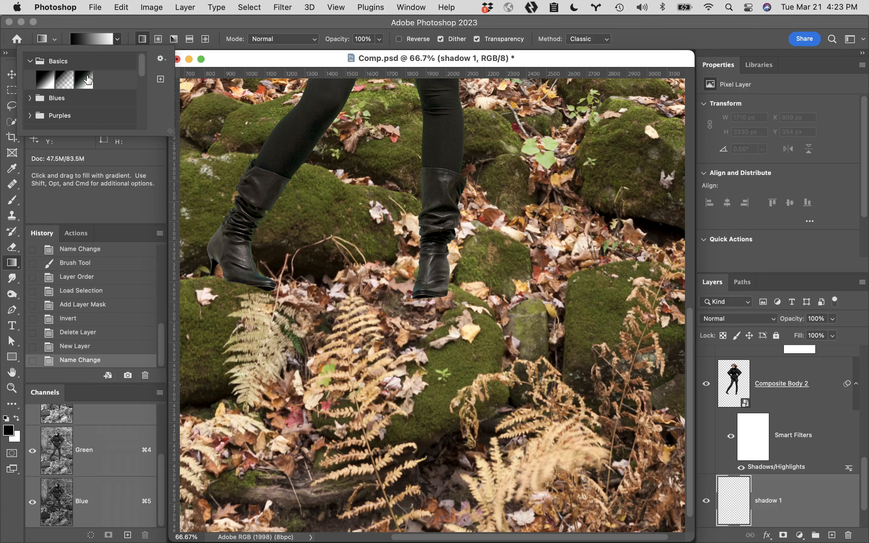
pyautogui.click(66, 81)
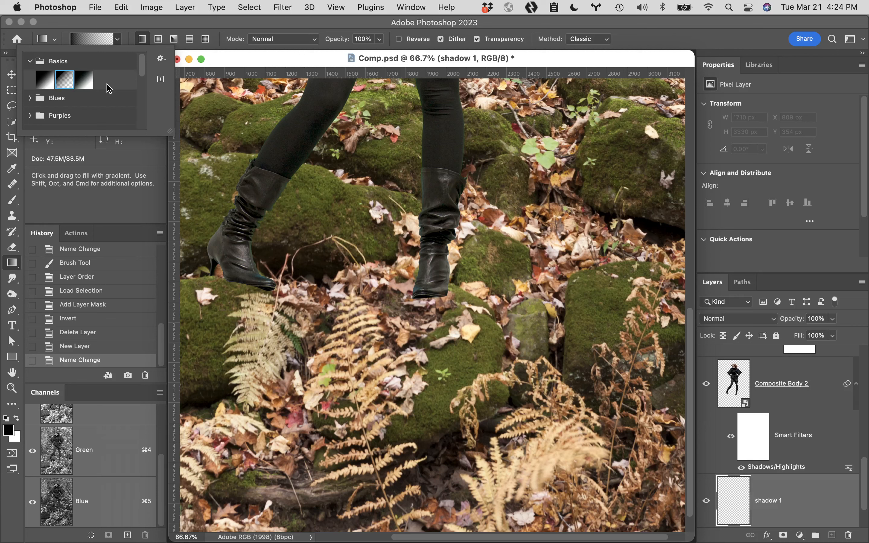
pyautogui.click(389, 25)
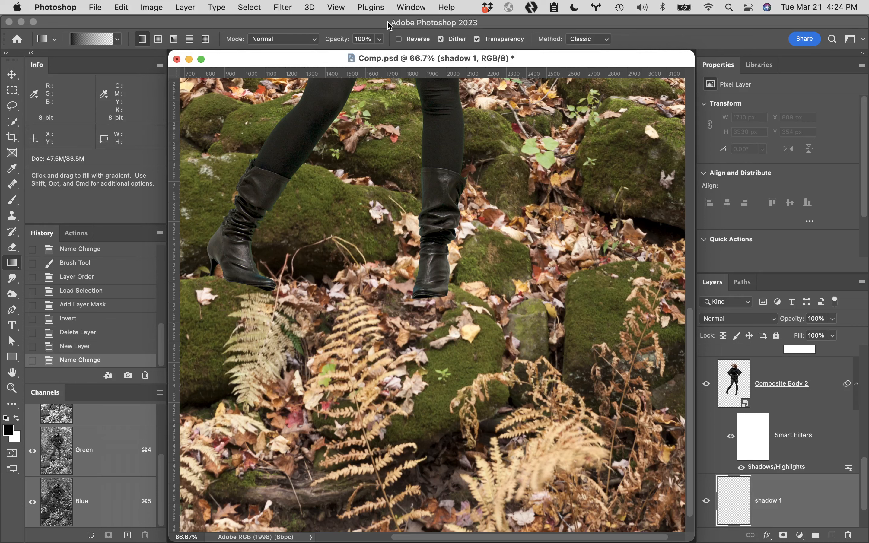
pyautogui.press('x')
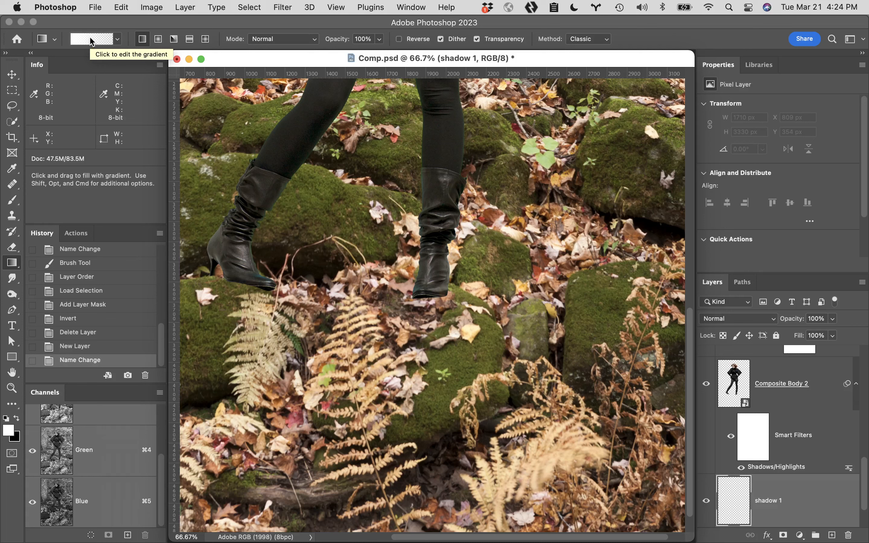
pyautogui.press('x')
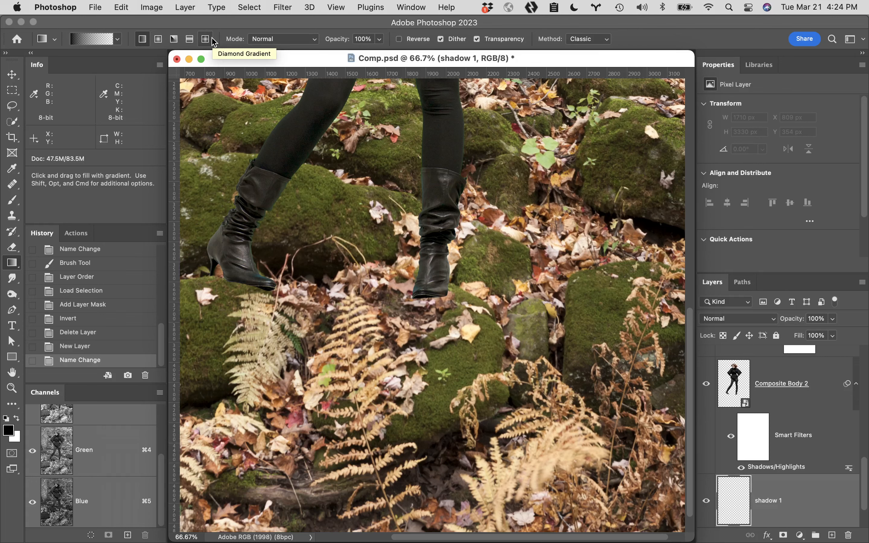
# Create a white RGB practice document measuring 6.5 by 8.806 inches at 72 pixels/inch and fit it on screen
pyautogui.press('super+n')
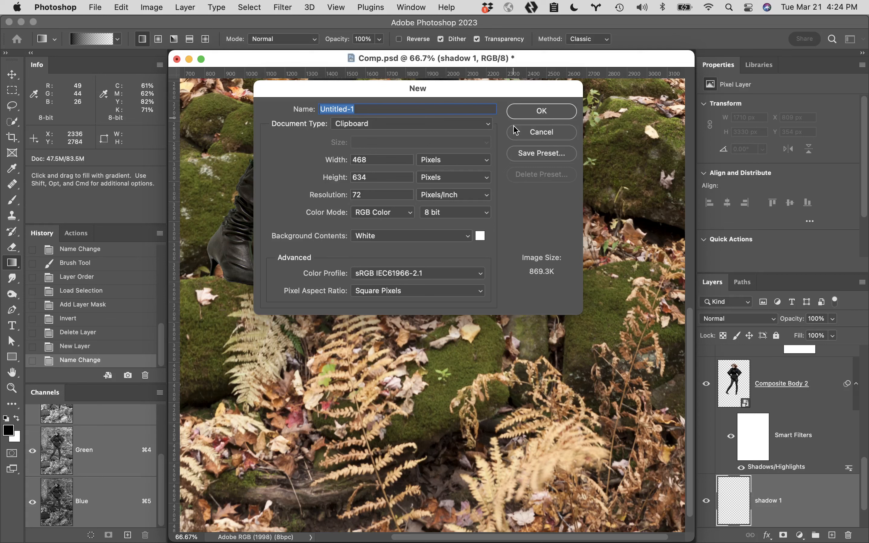
pyautogui.click(463, 161)
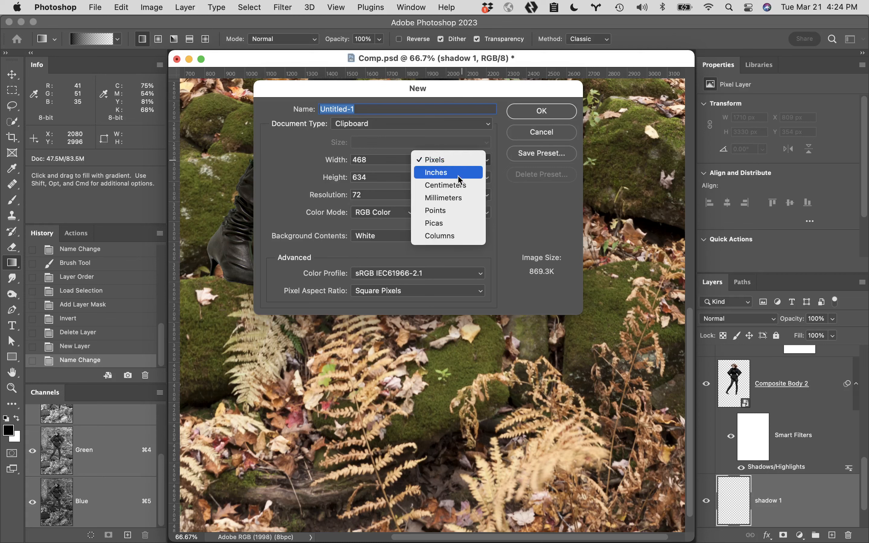
pyautogui.click(457, 174)
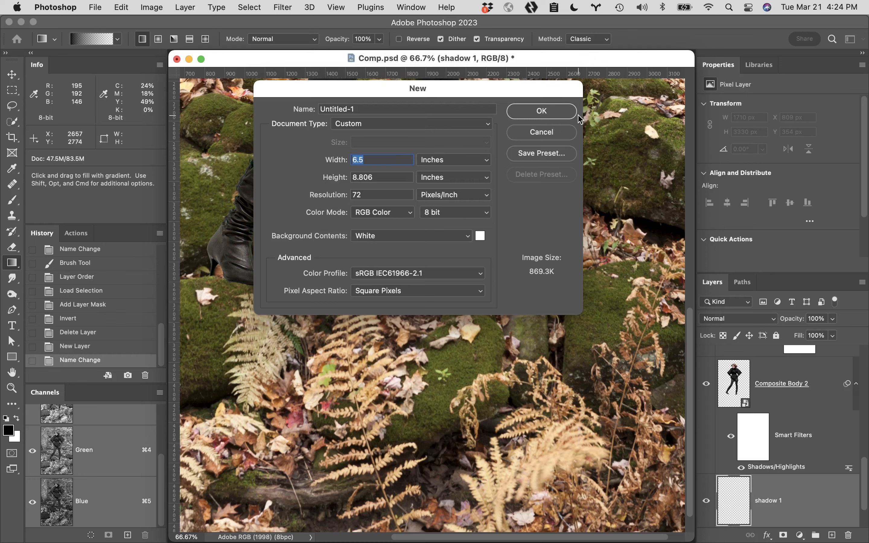
pyautogui.click(566, 113)
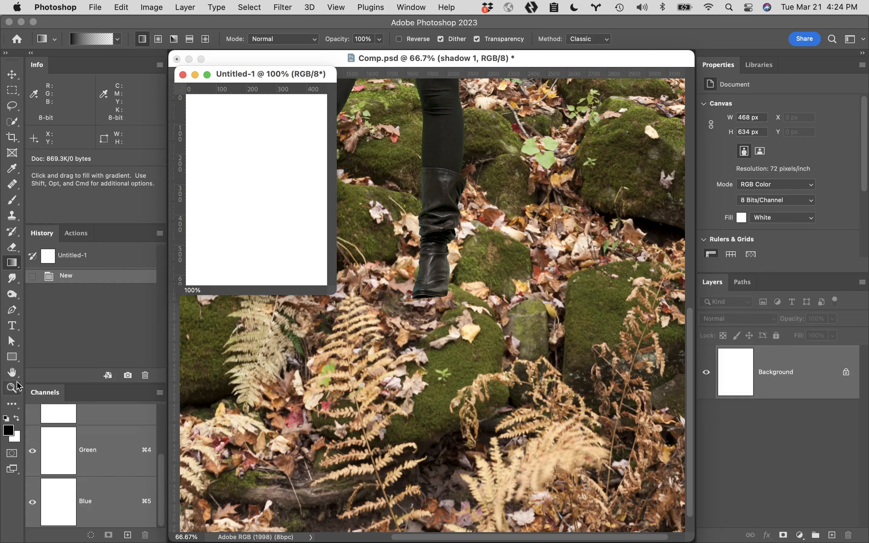
pyautogui.doubleClick(12, 373)
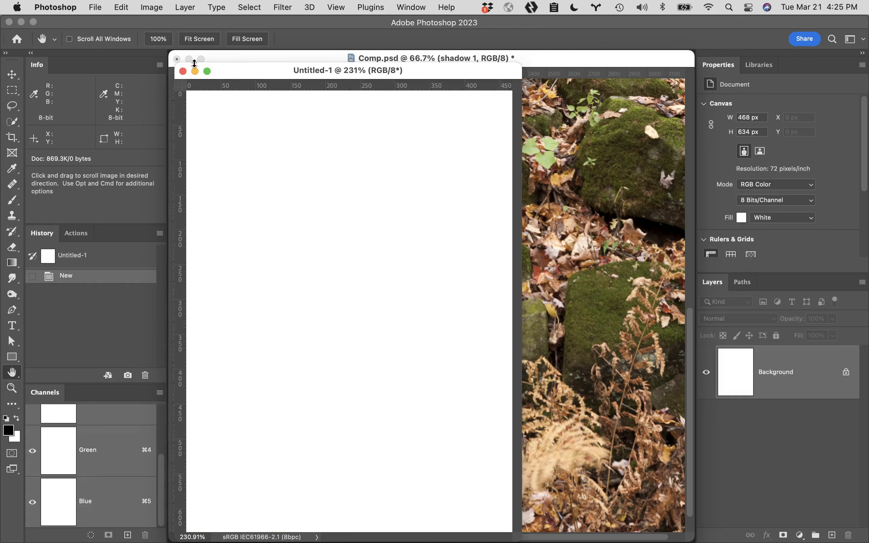
# Fill the practice canvas with a horizontal linear gradient from black to white, using the Foreground to Background preset
pyautogui.press('g')
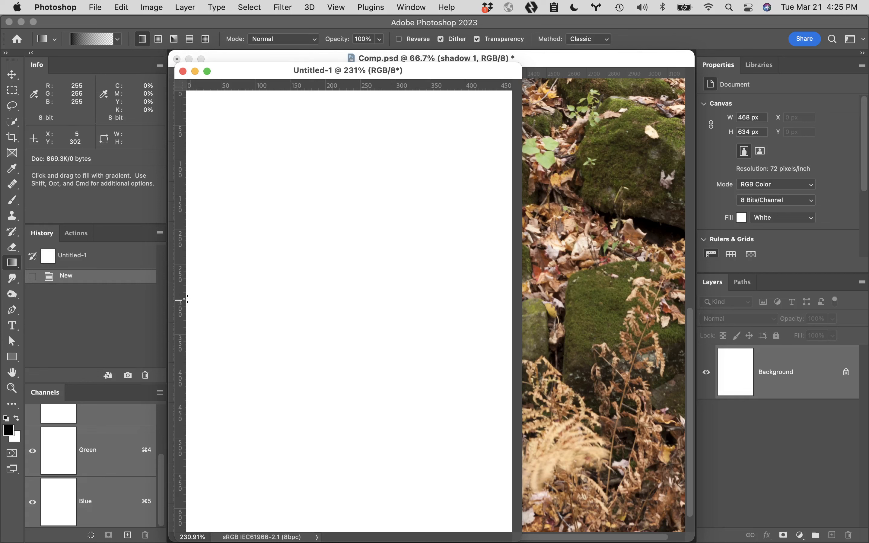
pyautogui.click(119, 42)
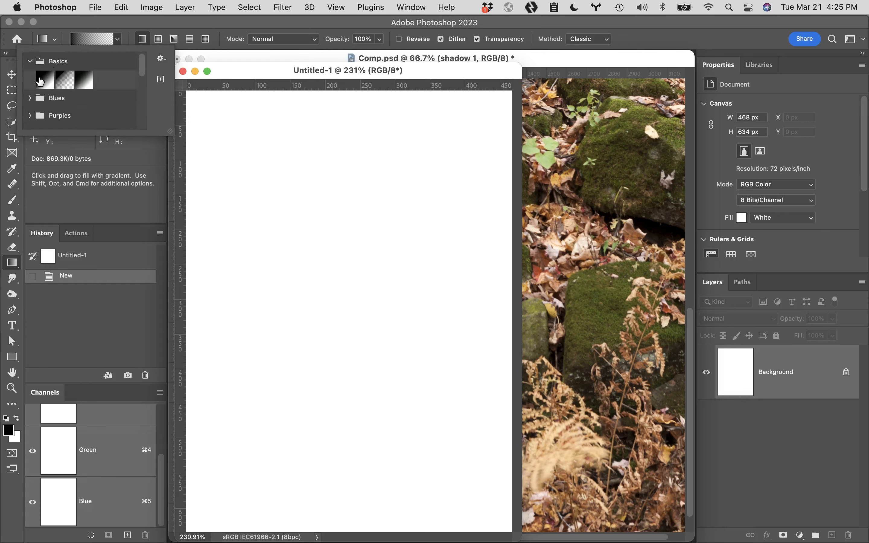
pyautogui.click(46, 80)
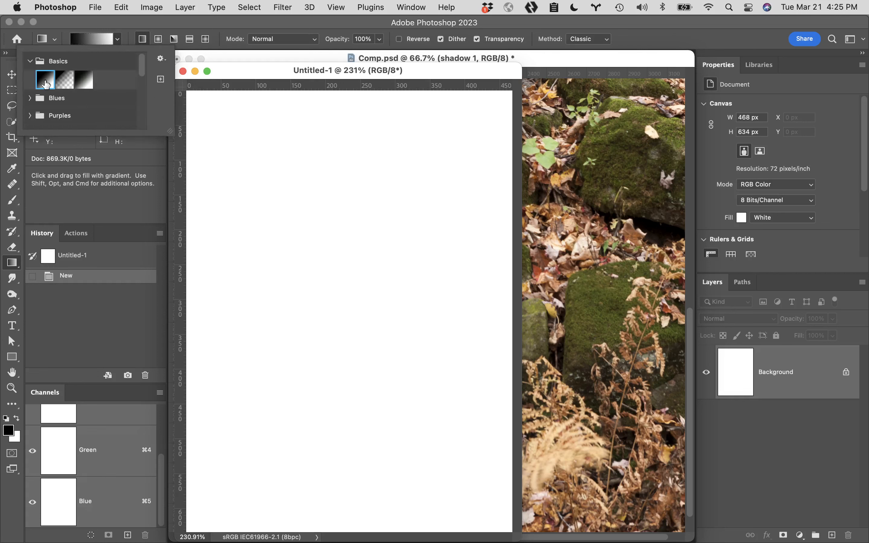
pyautogui.click(132, 24)
pyautogui.moveTo(188, 311); pyautogui.dragTo(504, 307)
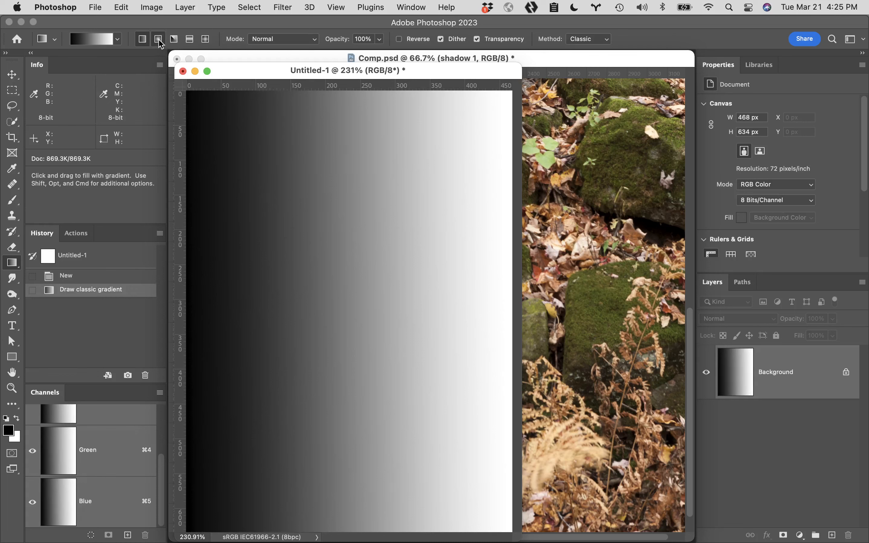
# Draw black-to-white radial gradients outward from near the middle of the practice canvas, the final one about 170 px in radius
pyautogui.click(159, 39)
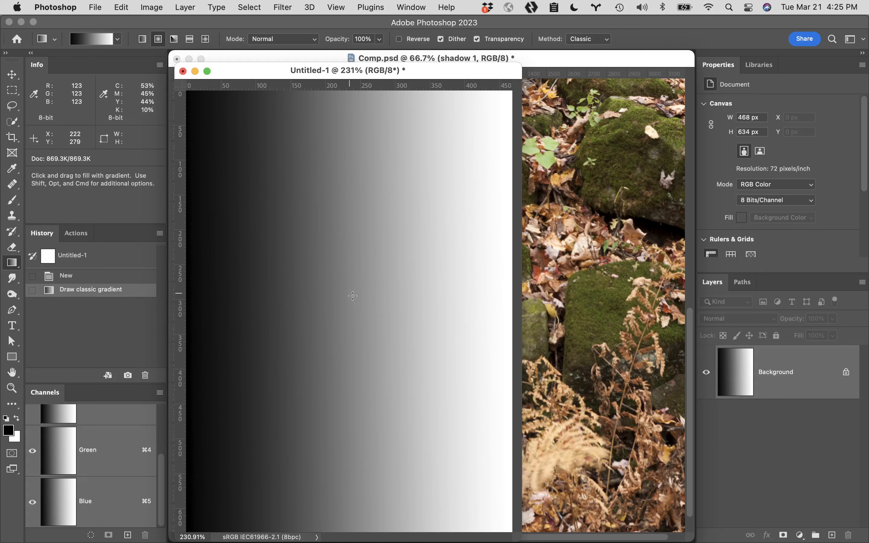
pyautogui.moveTo(349, 287); pyautogui.dragTo(360, 411)
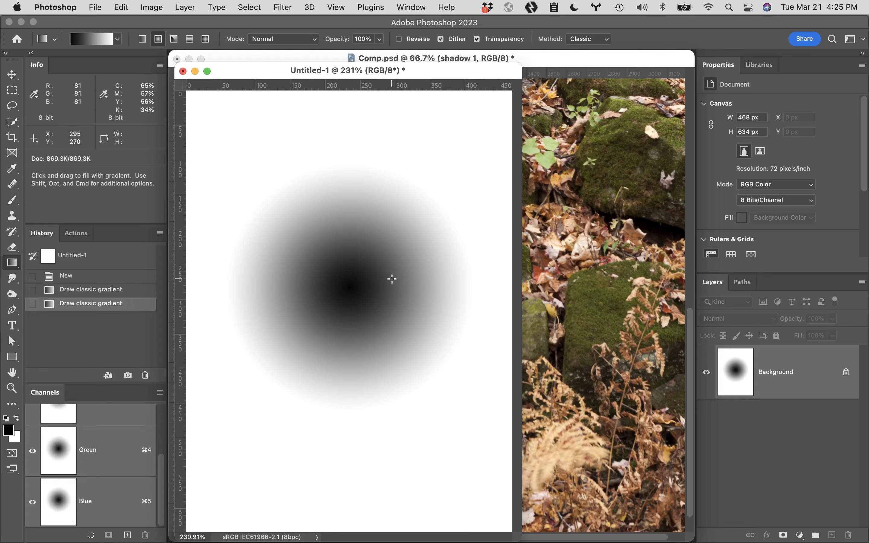
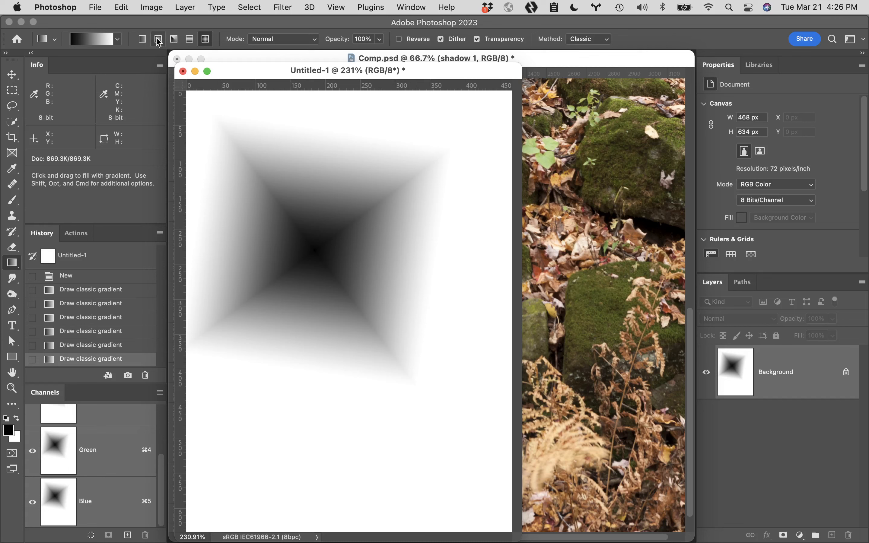
pyautogui.click(158, 39)
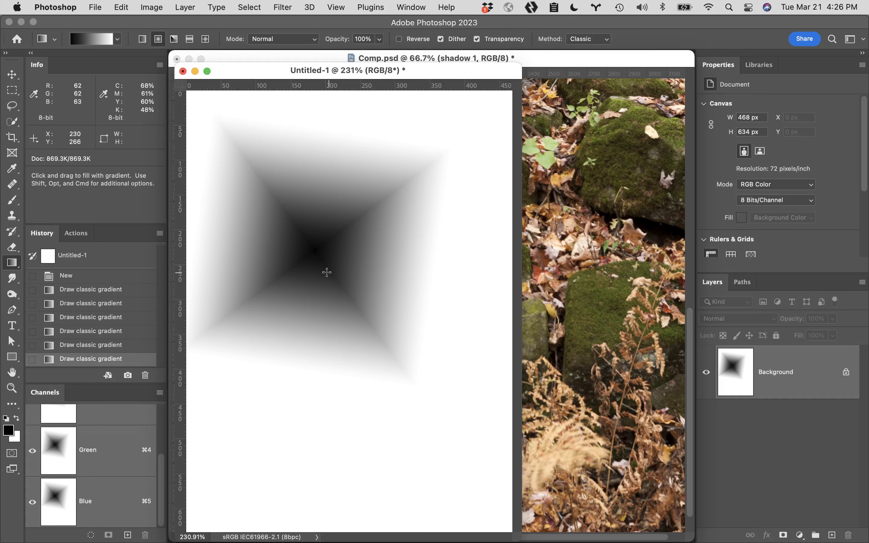
pyautogui.moveTo(330, 262); pyautogui.dragTo(352, 379)
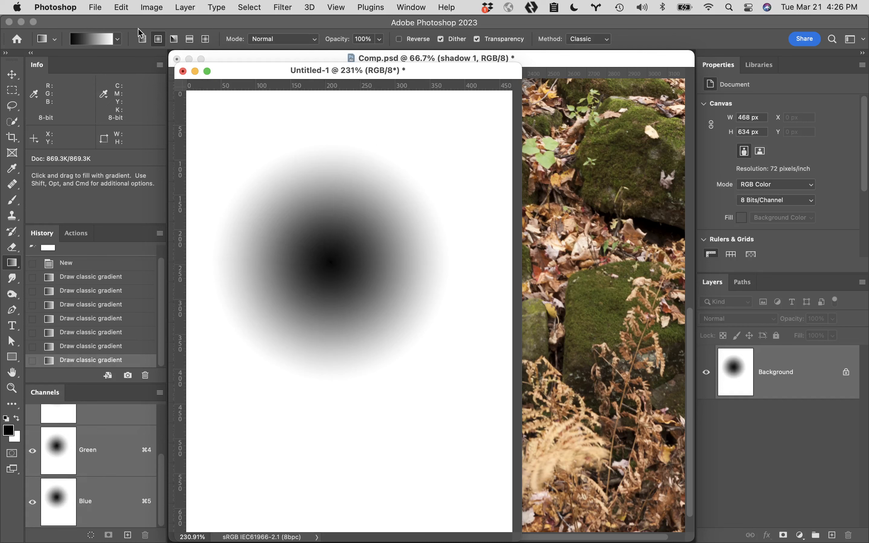
# Switch the radial gradient to the Foreground to Transparent preset from Basics
pyautogui.click(119, 39)
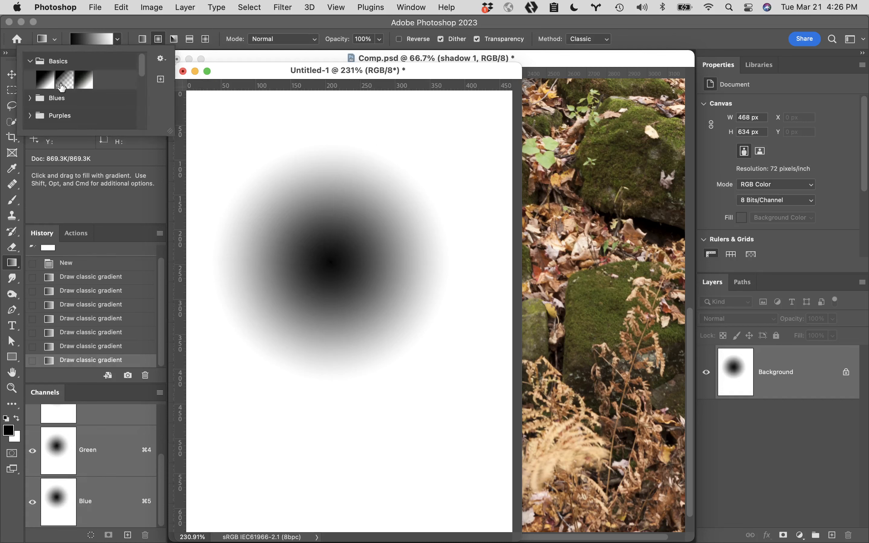
pyautogui.click(60, 82)
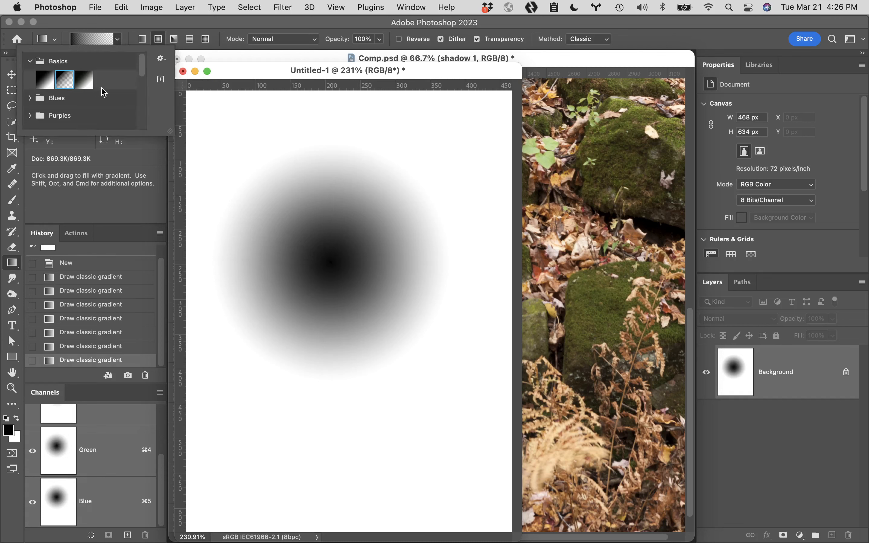
# Draw another radial gradient just below the existing one in the Untitled-1 test document, and close the document without saving
pyautogui.click(351, 287)
pyautogui.moveTo(351, 287); pyautogui.dragTo(374, 391)
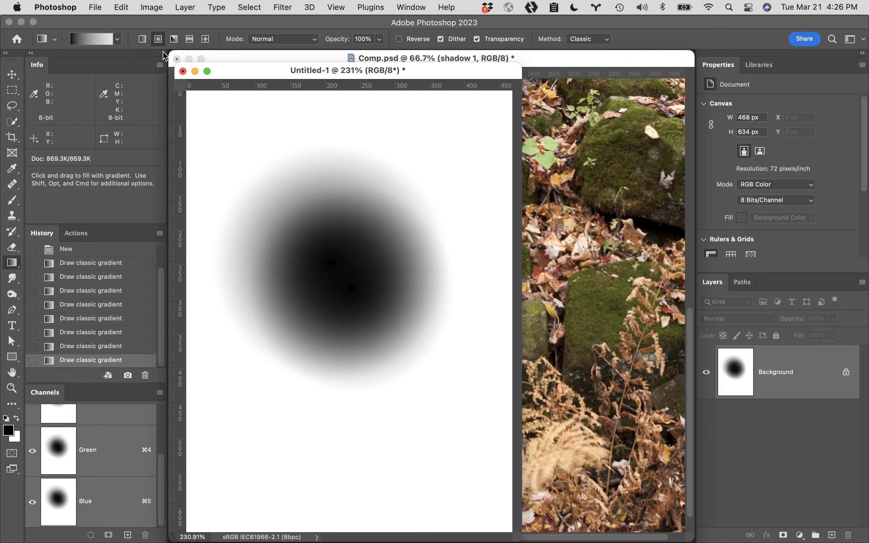
pyautogui.click(183, 72)
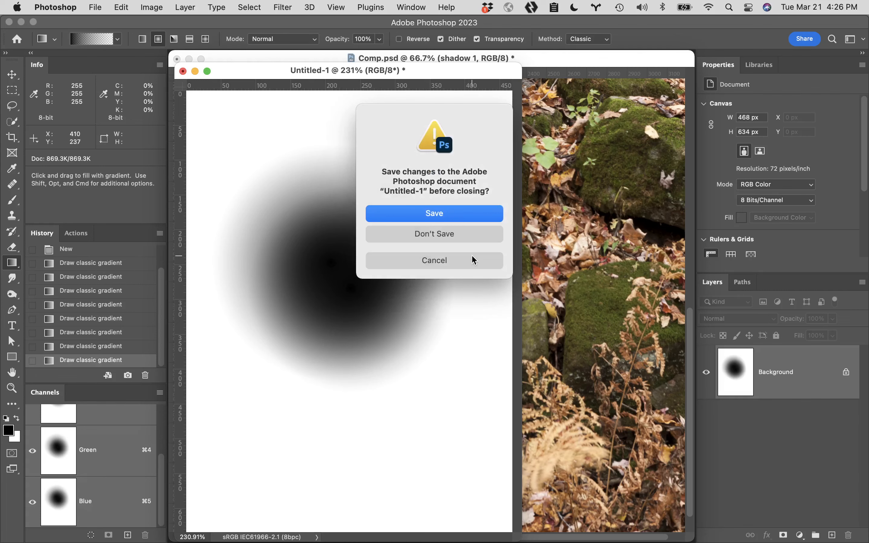
pyautogui.click(456, 234)
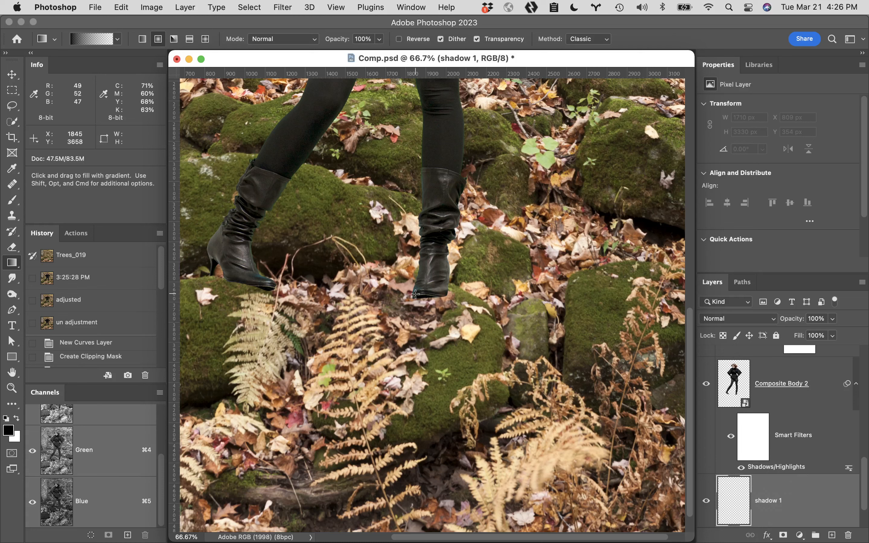
# Draw a black radial gradient about 1077 px wide on the shadow 1 layer, beside the standing leg's boot
pyautogui.press('super+equal')
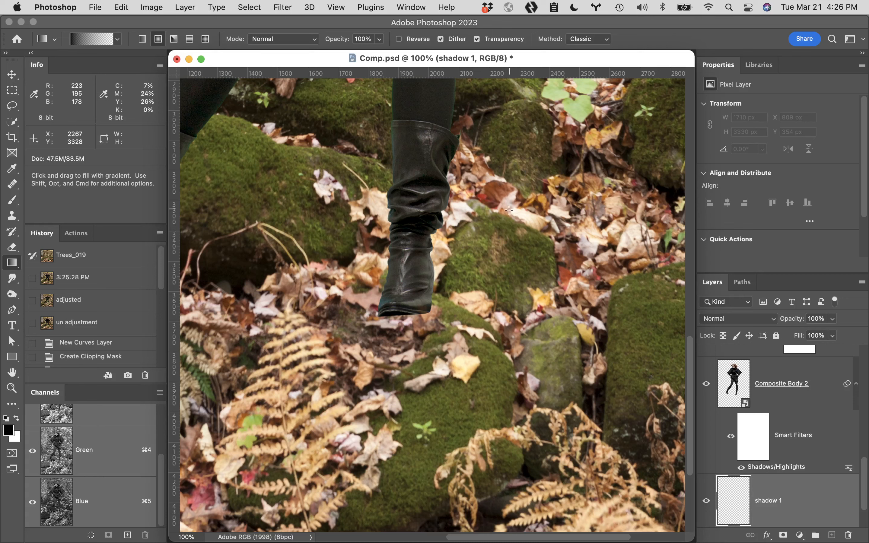
pyautogui.moveTo(509, 210)
pyautogui.mouseDown()
pyautogui.moveTo(513, 383)
pyautogui.moveTo(512, 373)
pyautogui.mouseUp()
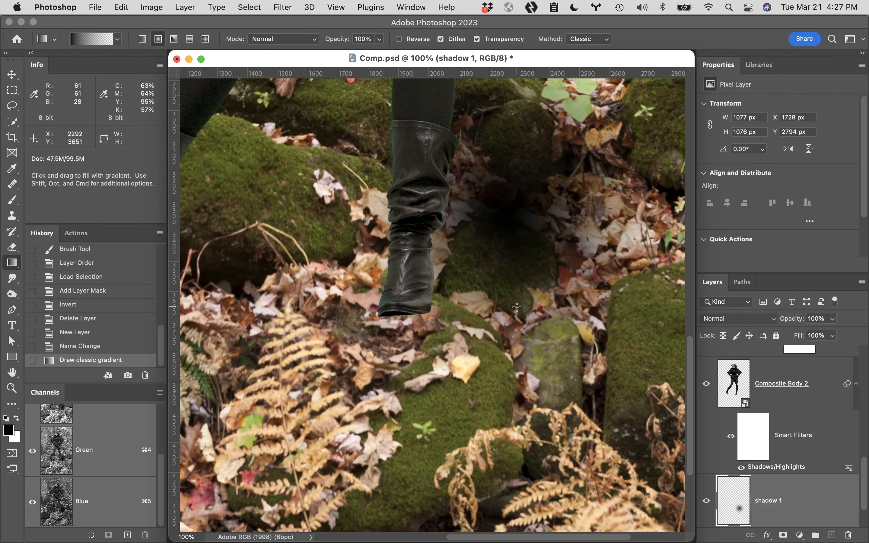
# Transform the shadow 1 gradient to about 39% width and 12% height, place it under the standing boot and apply it
pyautogui.press('super+t')
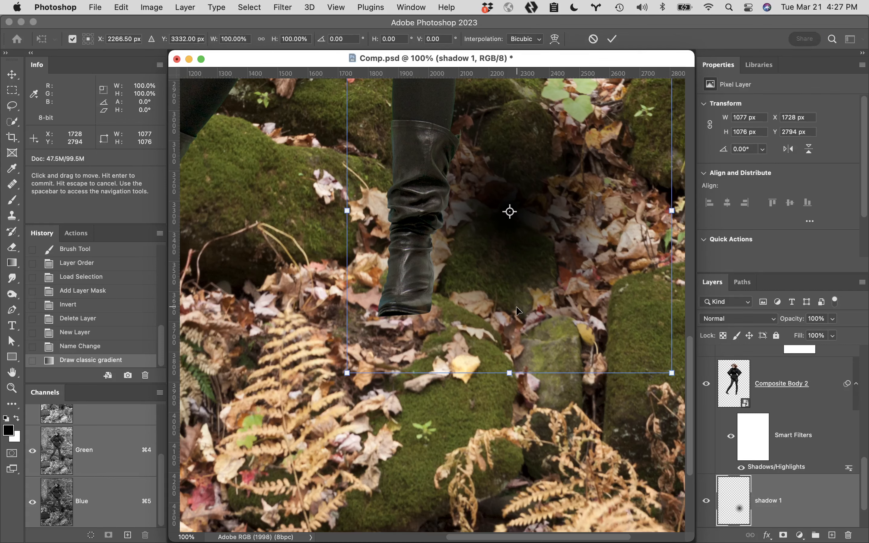
pyautogui.scroll(4, 643, 409)
pyautogui.hscroll(3, 643, 409)
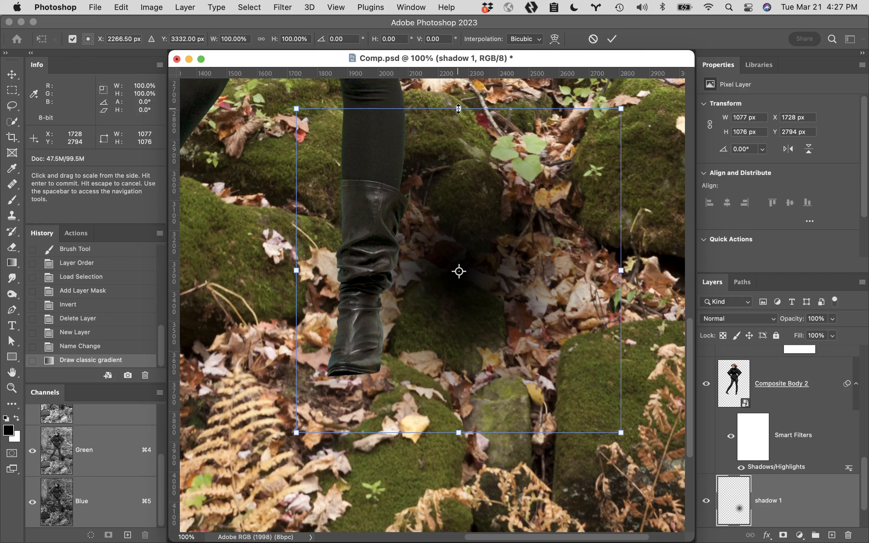
pyautogui.moveTo(459, 109); pyautogui.dragTo(463, 212)
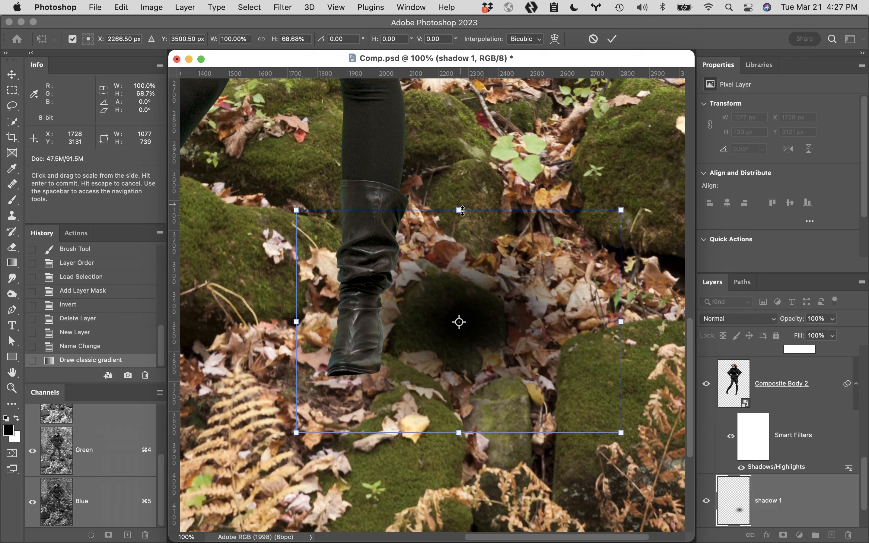
pyautogui.moveTo(462, 211); pyautogui.dragTo(460, 108)
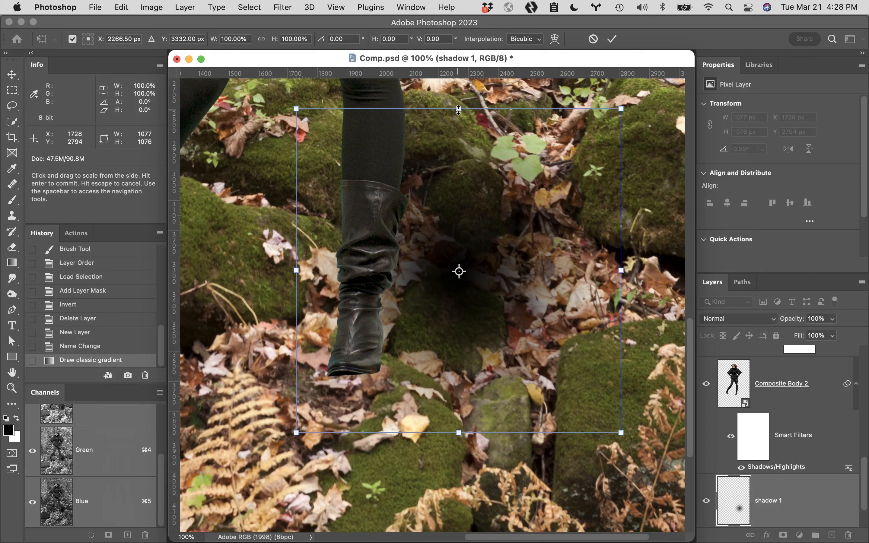
pyautogui.moveTo(458, 108); pyautogui.dragTo(468, 253)
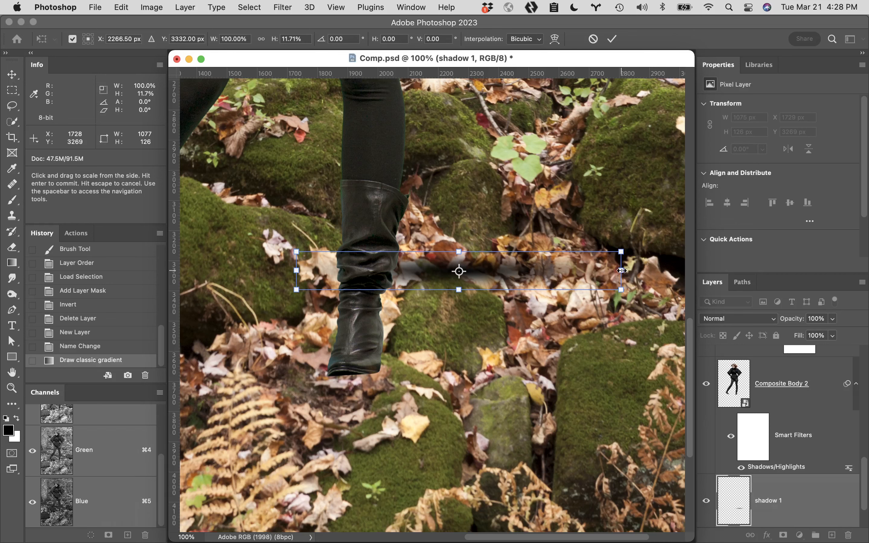
pyautogui.moveTo(622, 271); pyautogui.dragTo(523, 273)
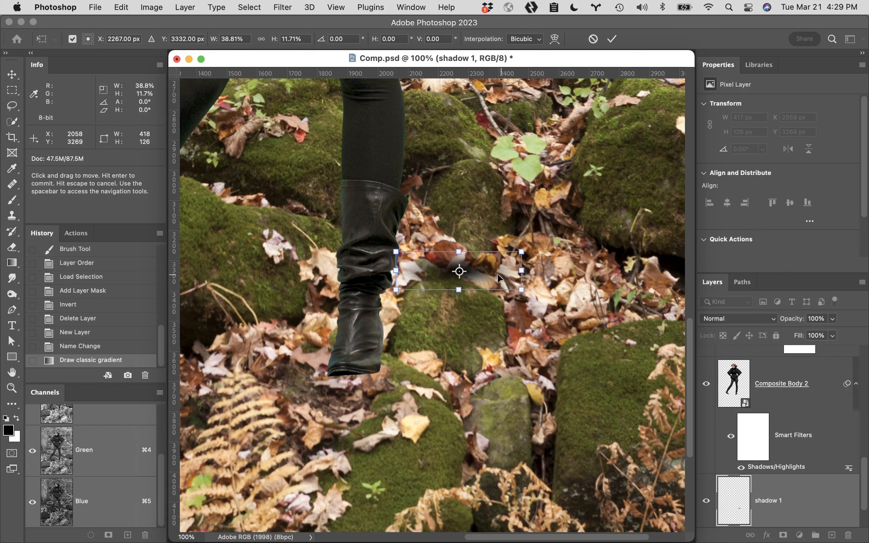
pyautogui.moveTo(495, 272); pyautogui.dragTo(391, 381)
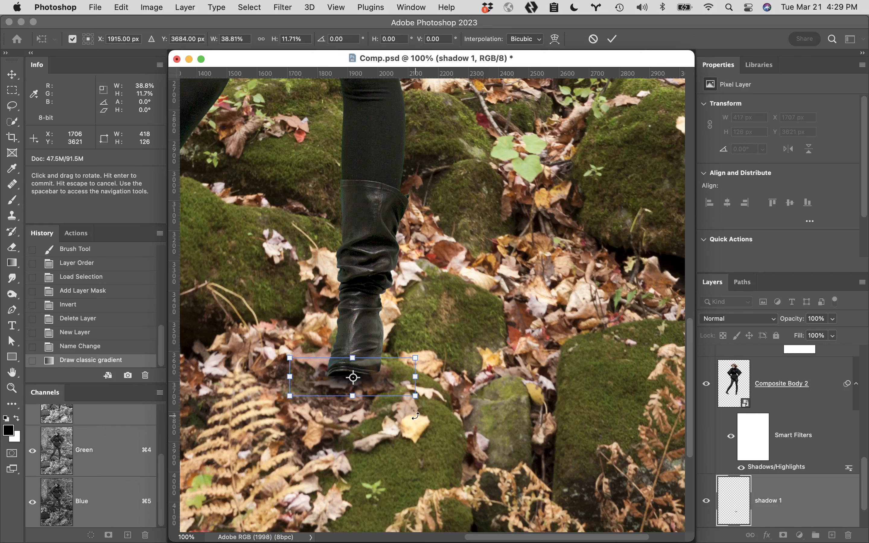
pyautogui.click(612, 39)
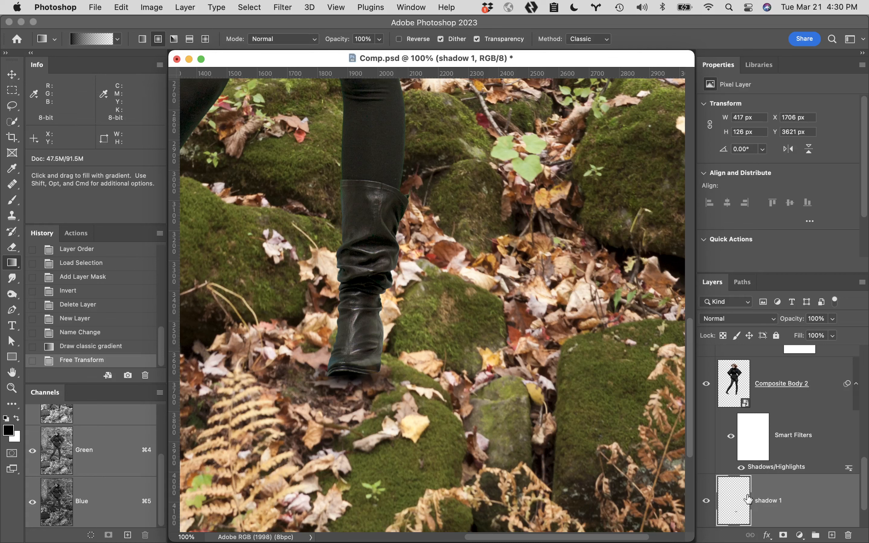
# Fine-tune the shadow's position under the boot sole with the Move tool, to X 1710 px and Y 3628 px
pyautogui.press('v')
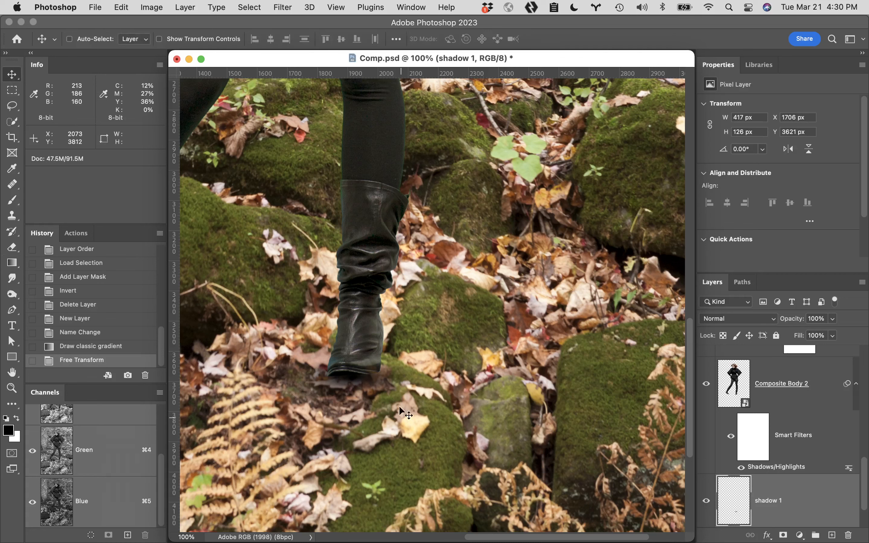
pyautogui.moveTo(389, 375); pyautogui.dragTo(388, 381)
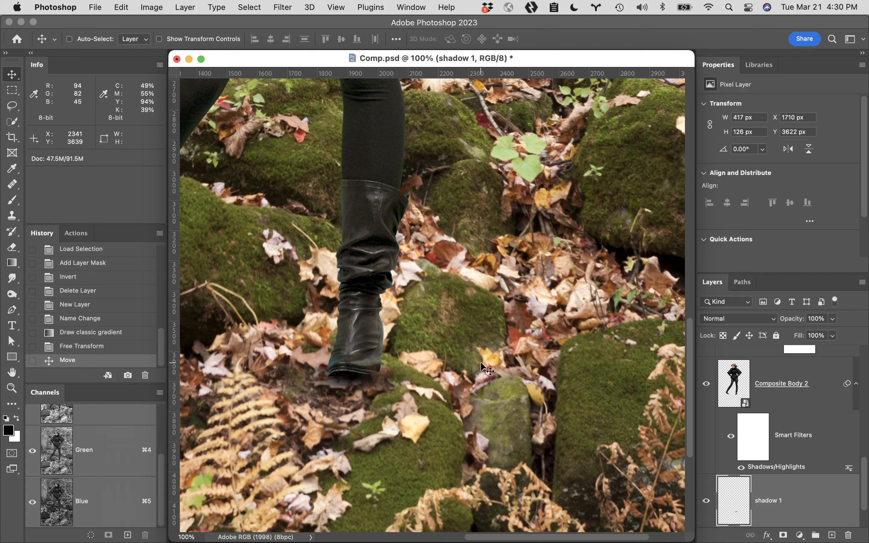
pyautogui.press('Down')
pyautogui.press('Down')
pyautogui.press('Down')
pyautogui.press('Down')
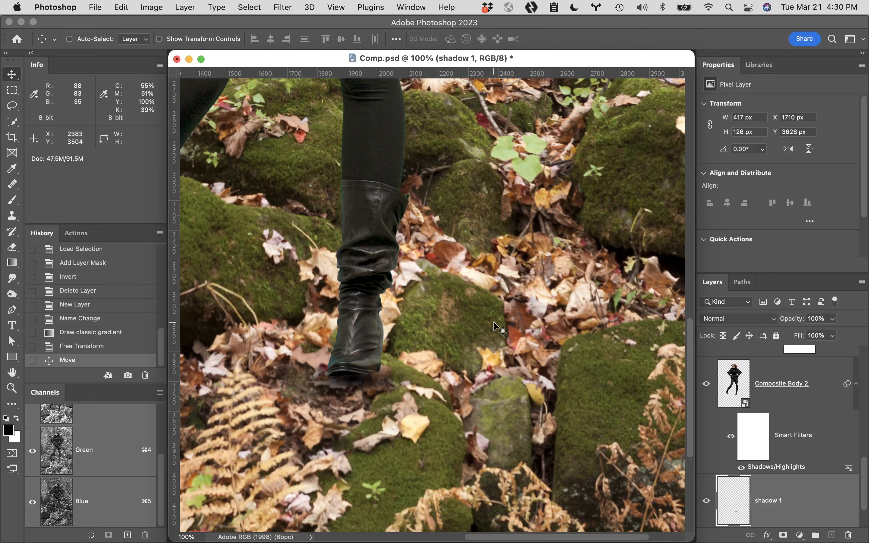
# Compare the image with shadow 1 hidden and shown, and soften the shadow's ends on both sides of the boot with the Eraser
pyautogui.press('e')
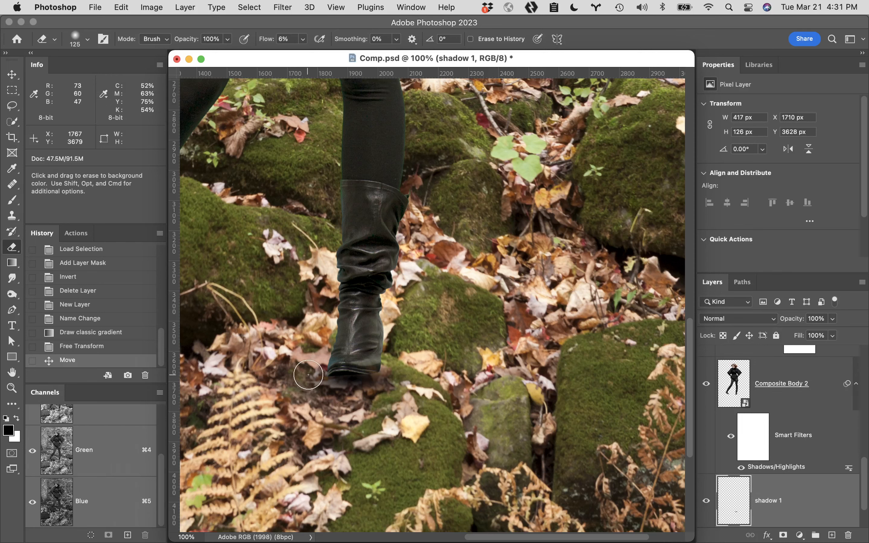
pyautogui.click(706, 501)
pyautogui.click(705, 502)
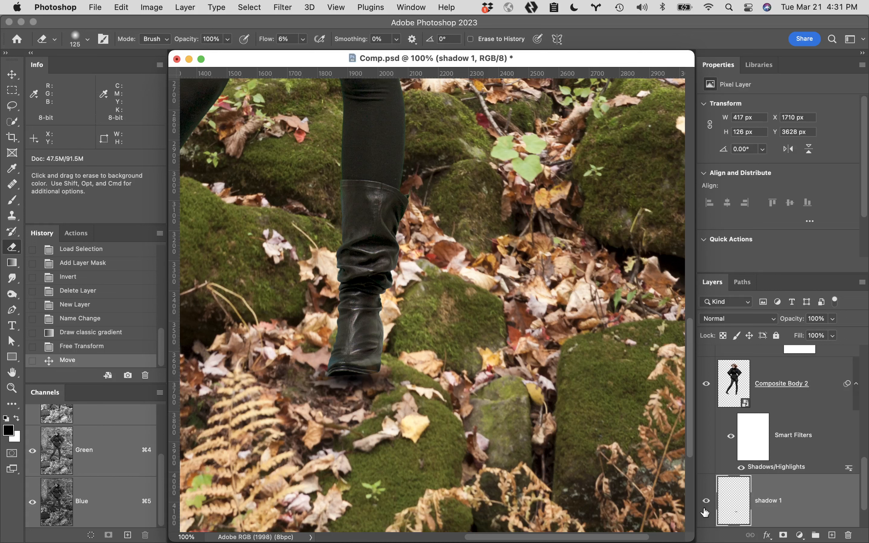
pyautogui.click(704, 509)
pyautogui.click(704, 509)
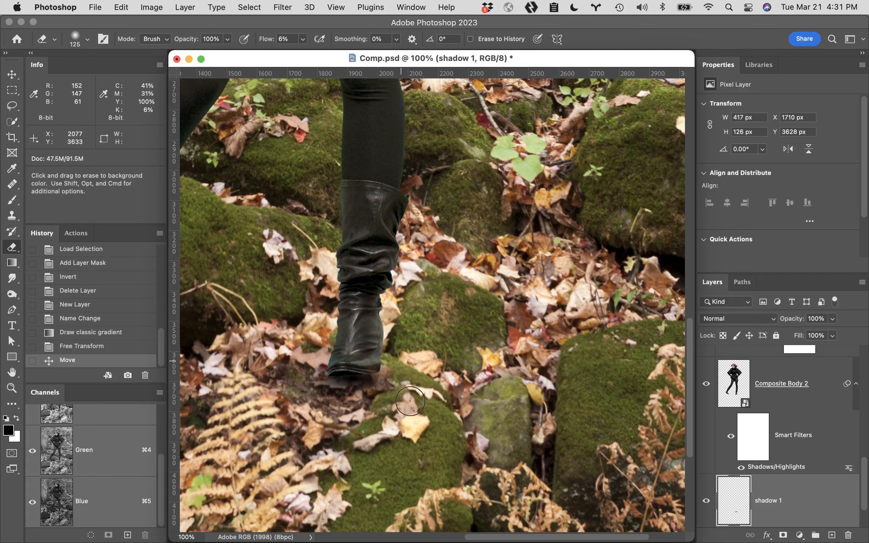
pyautogui.click(401, 393)
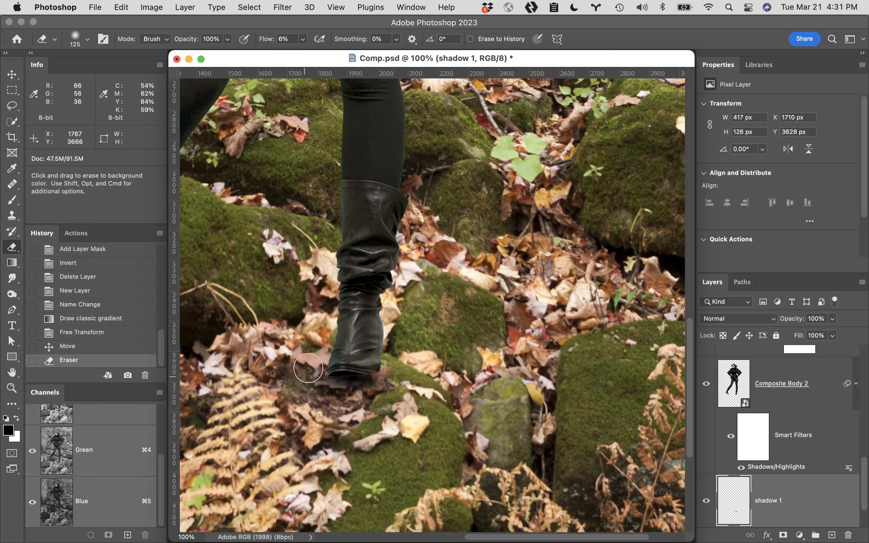
pyautogui.moveTo(313, 361); pyautogui.dragTo(300, 383)
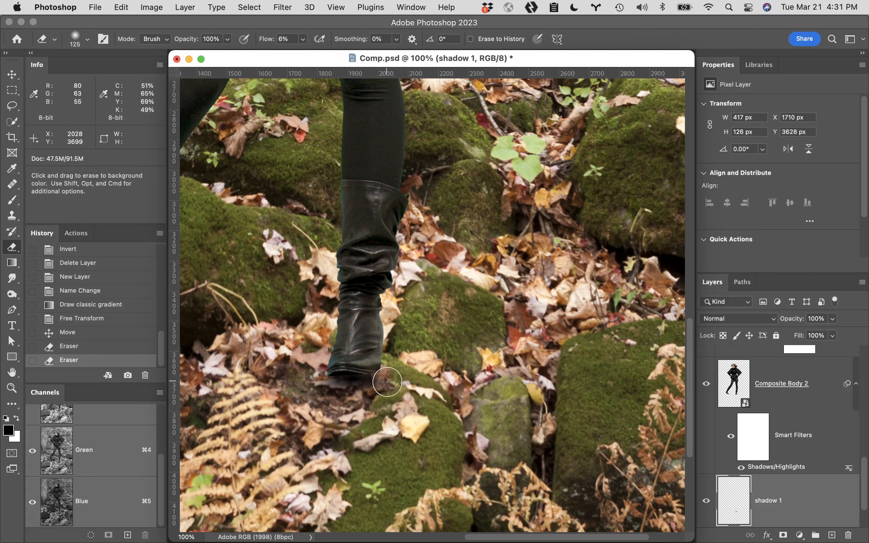
# Add a new layer above shadow 1 and name it "shadoe 2"
pyautogui.click(832, 536)
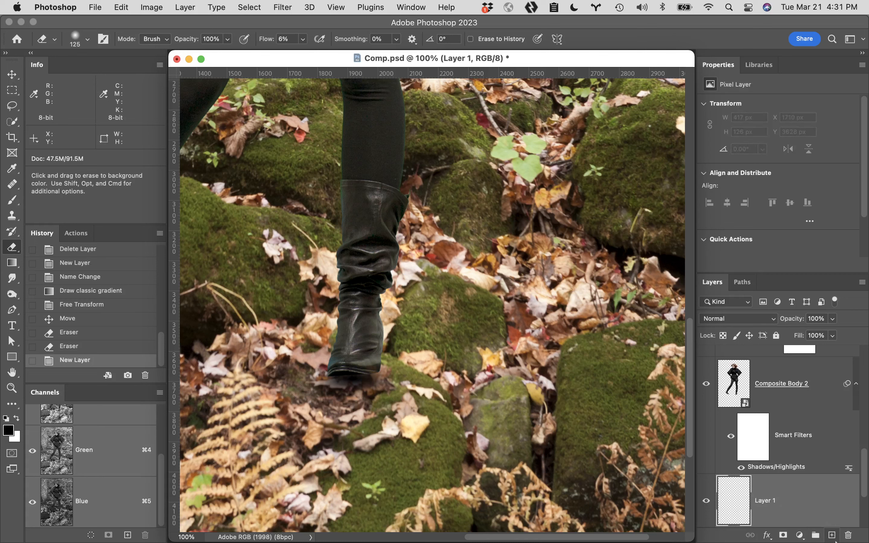
pyautogui.doubleClick(770, 500)
pyautogui.write('shadoe 2')
pyautogui.press('Return')
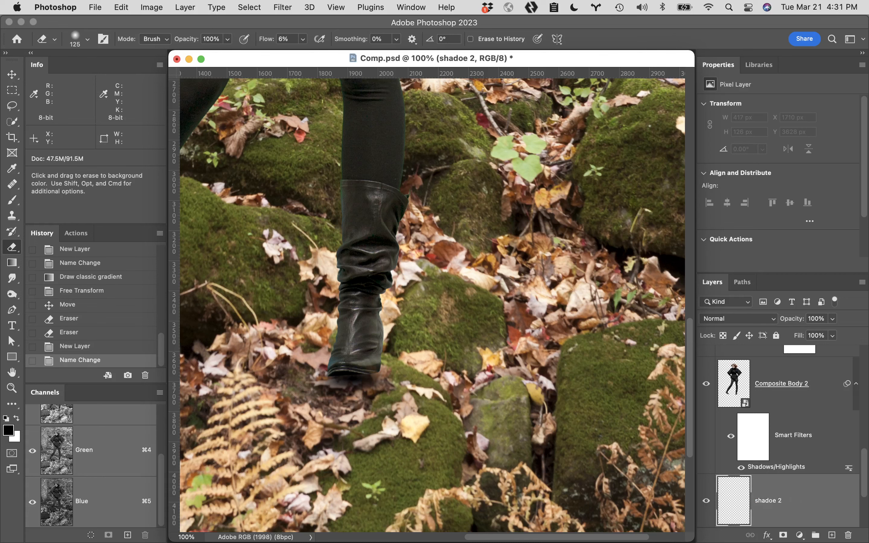
# Draw a radial gradient about 567 px wide on shadoe 2, flatten it to about 17% height and place it under the standing boot
pyautogui.press('g')
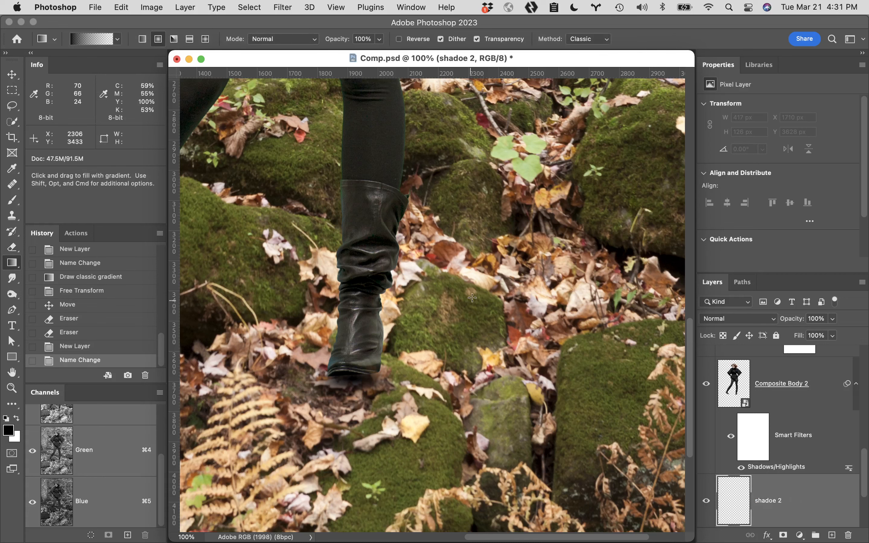
pyautogui.moveTo(467, 300); pyautogui.dragTo(465, 387)
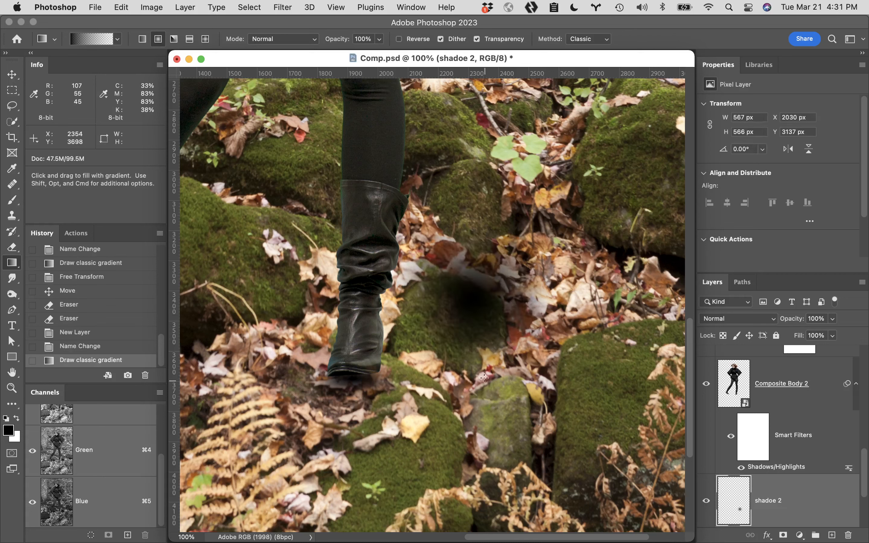
pyautogui.press('super+t')
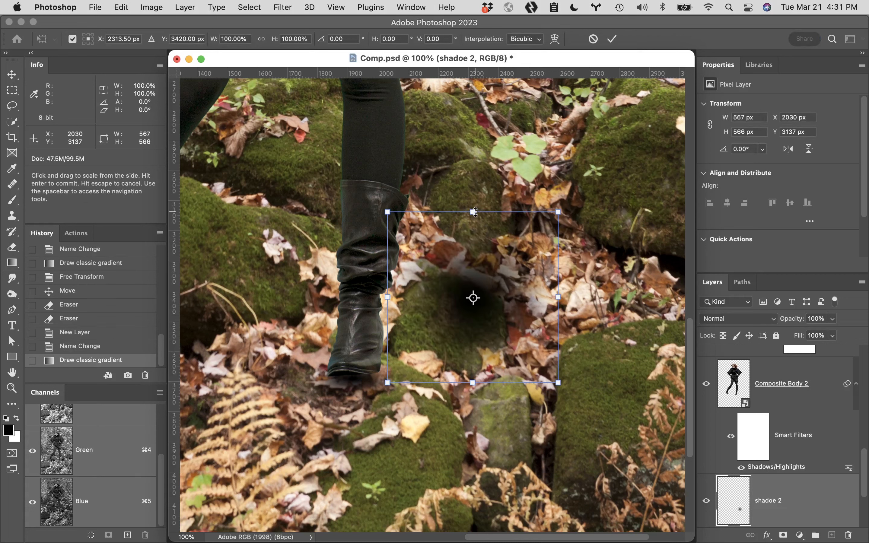
pyautogui.moveTo(474, 212); pyautogui.dragTo(421, 374)
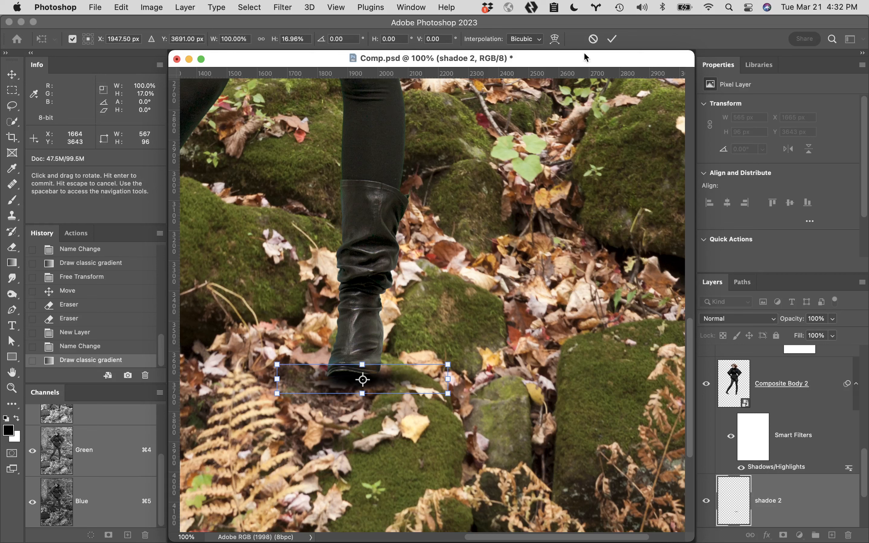
pyautogui.click(612, 39)
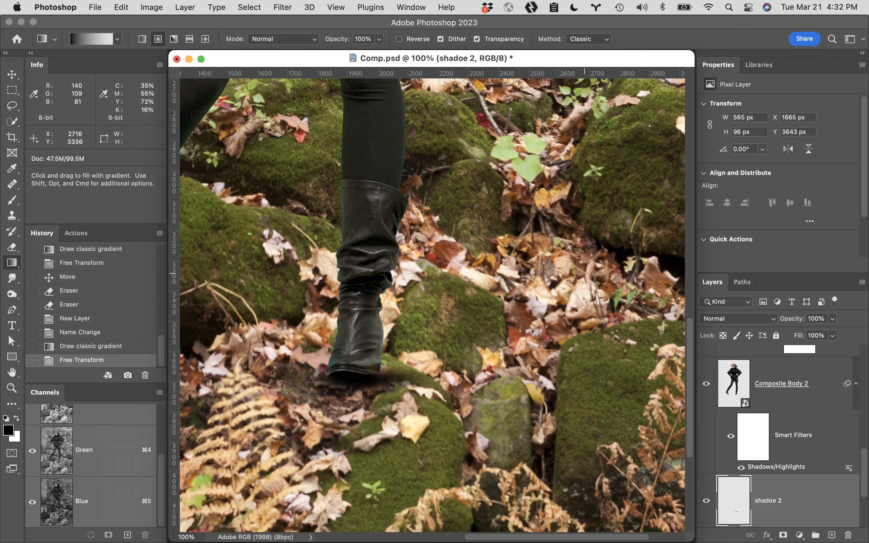
# Soften the shadoe 2 shadow with Eraser strokes on both sides of the boot
pyautogui.press('e')
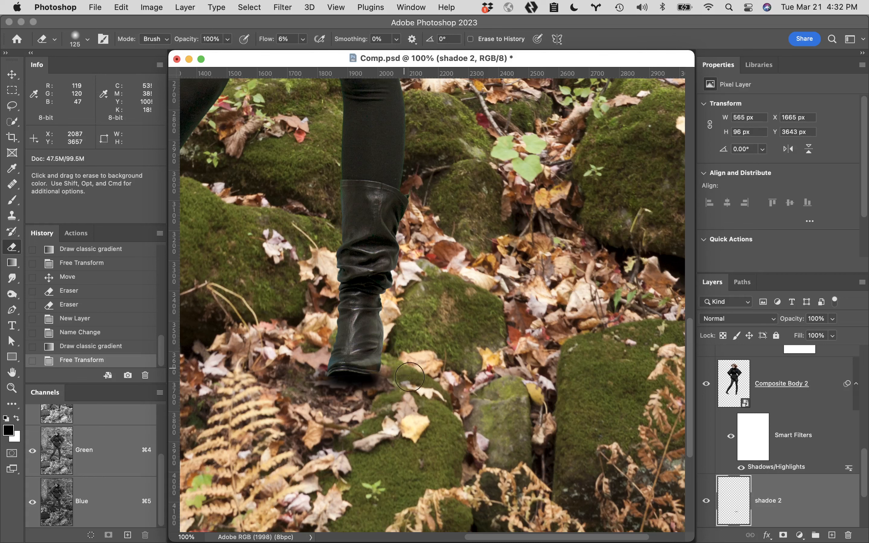
pyautogui.moveTo(410, 377)
pyautogui.mouseDown()
pyautogui.moveTo(409, 364)
pyautogui.moveTo(386, 395)
pyautogui.mouseUp()
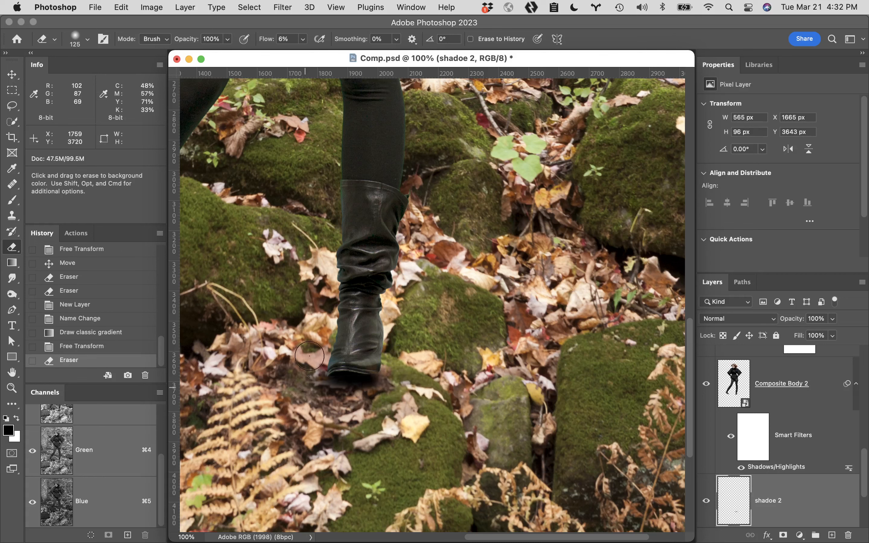
pyautogui.moveTo(310, 356); pyautogui.dragTo(312, 373)
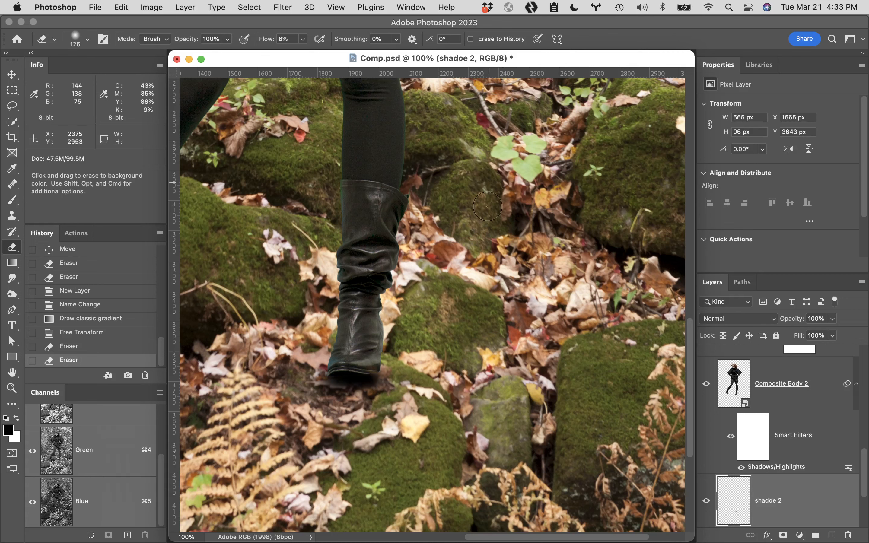
pyautogui.moveTo(247, 382)
pyautogui.mouseDown()
pyautogui.moveTo(331, 370)
pyautogui.moveTo(346, 385)
pyautogui.mouseUp()
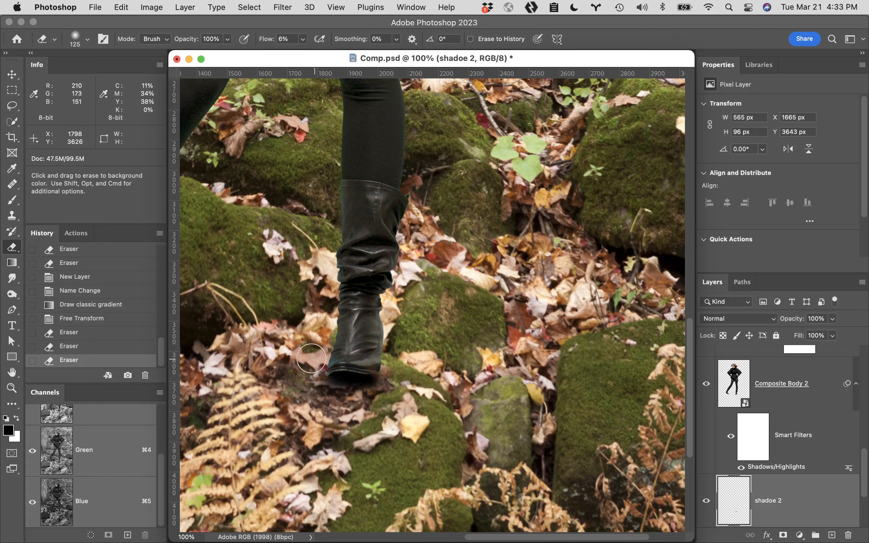
# Dismiss the tablet's low-battery alert, then add a new layer above shadoe 2 and name it "shadow 3"
pyautogui.moveTo(276, 293)
pyautogui.mouseDown()
pyautogui.moveTo(492, 287)
pyautogui.moveTo(598, 322)
pyautogui.mouseUp()
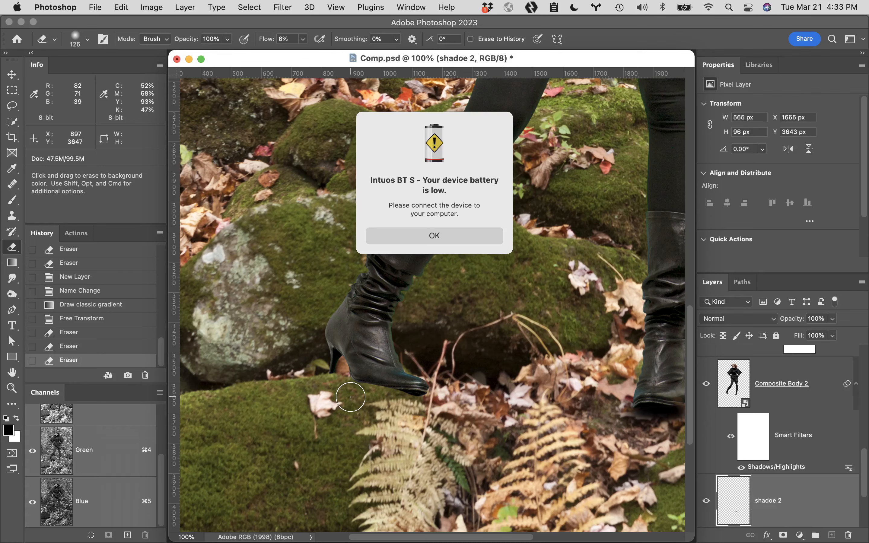
pyautogui.click(458, 237)
pyautogui.click(612, 401)
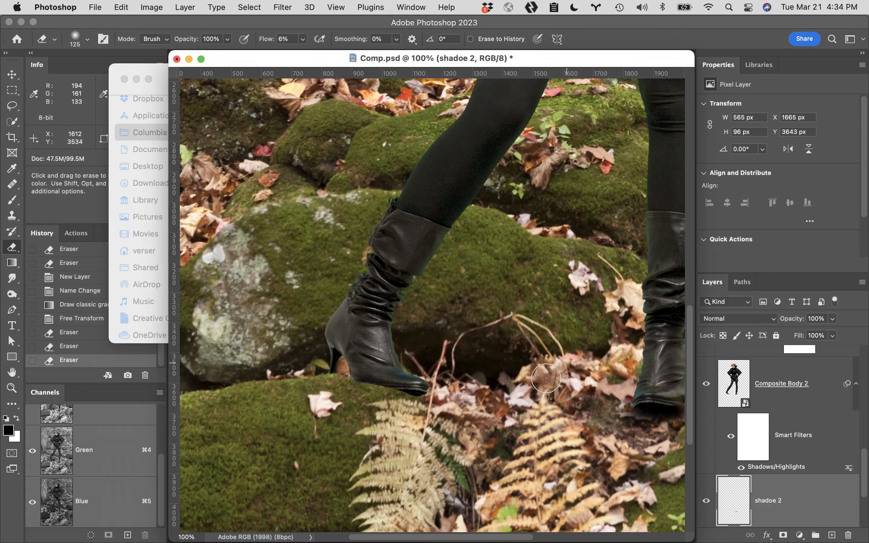
pyautogui.click(832, 535)
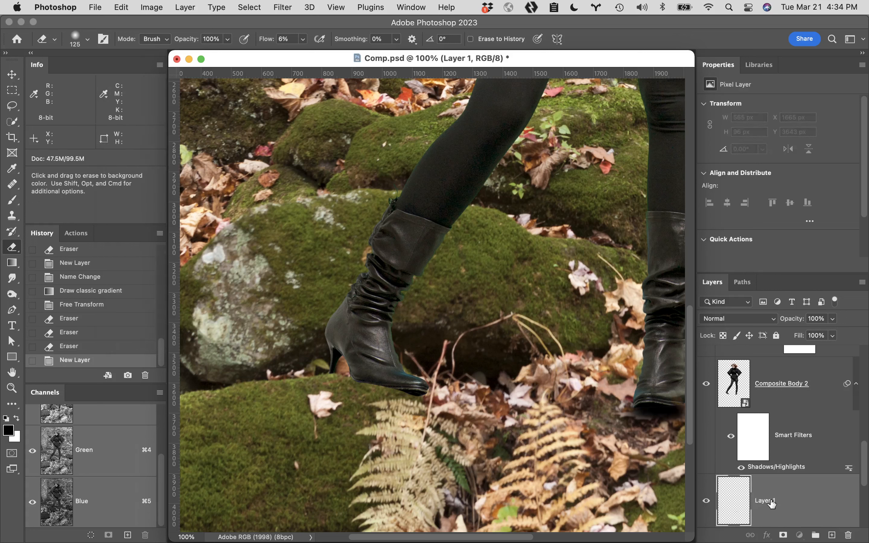
pyautogui.doubleClick(779, 496)
pyautogui.write('shadow 3')
pyautogui.press('Return')
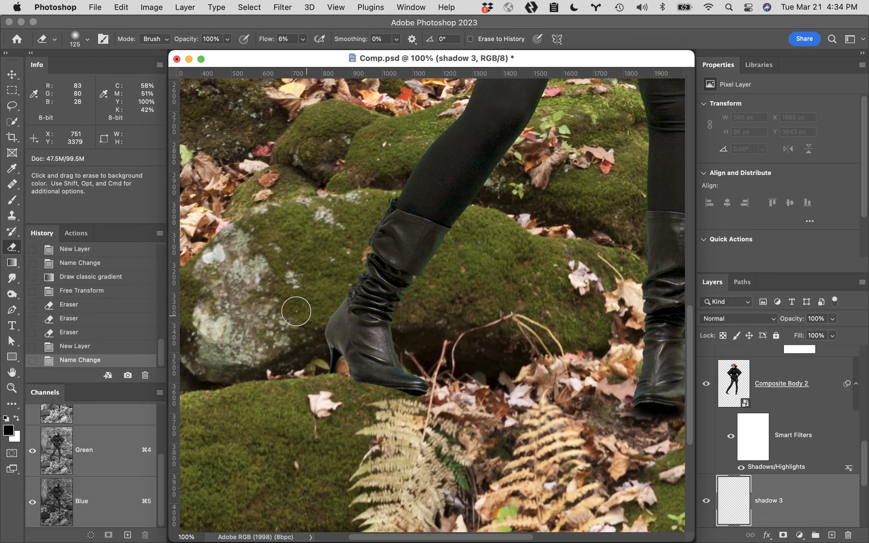
# Draw a black radial gradient about 719 px wide on shadow 3 and flatten it to about 19% height with Free Transform
pyautogui.press('g')
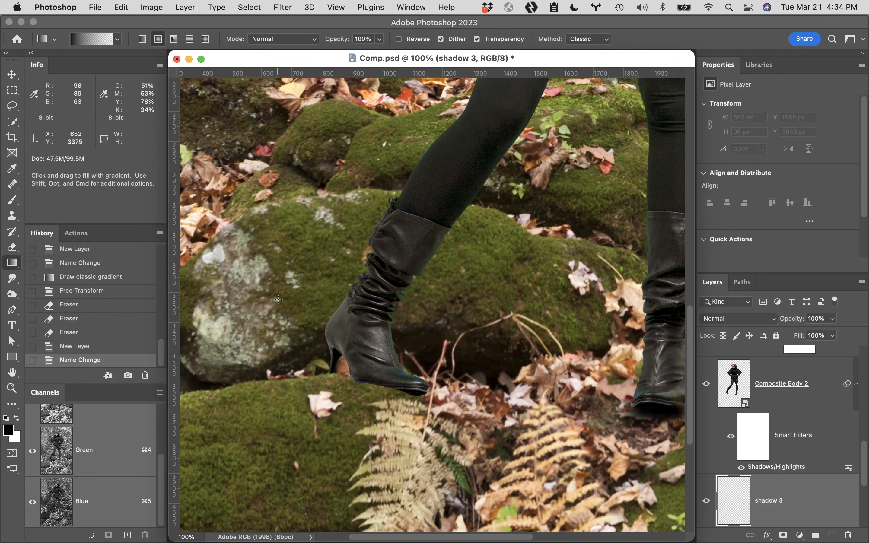
pyautogui.moveTo(276, 280); pyautogui.dragTo(285, 177)
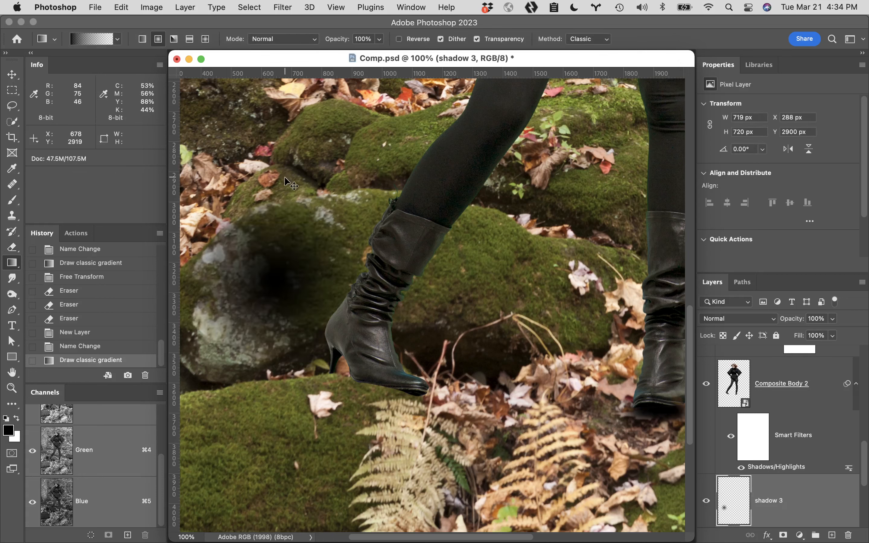
pyautogui.press('super+t')
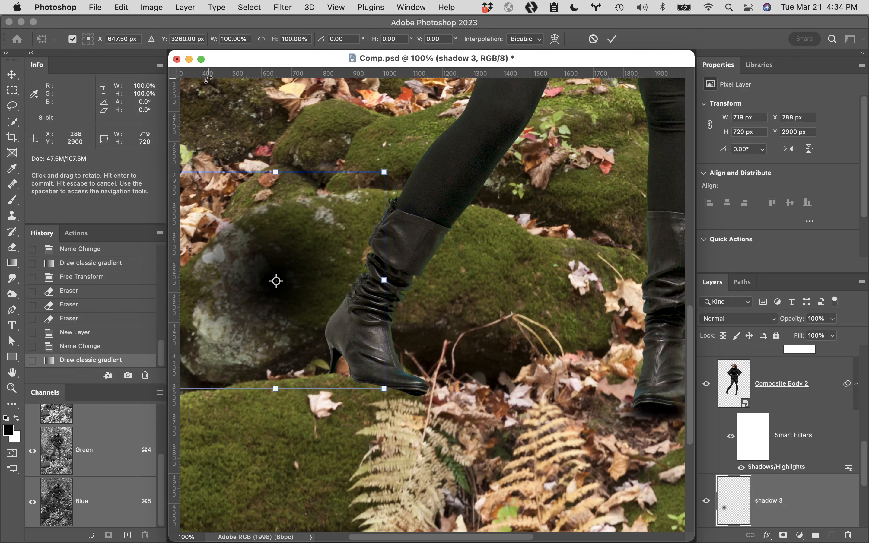
pyautogui.moveTo(276, 172); pyautogui.dragTo(274, 260)
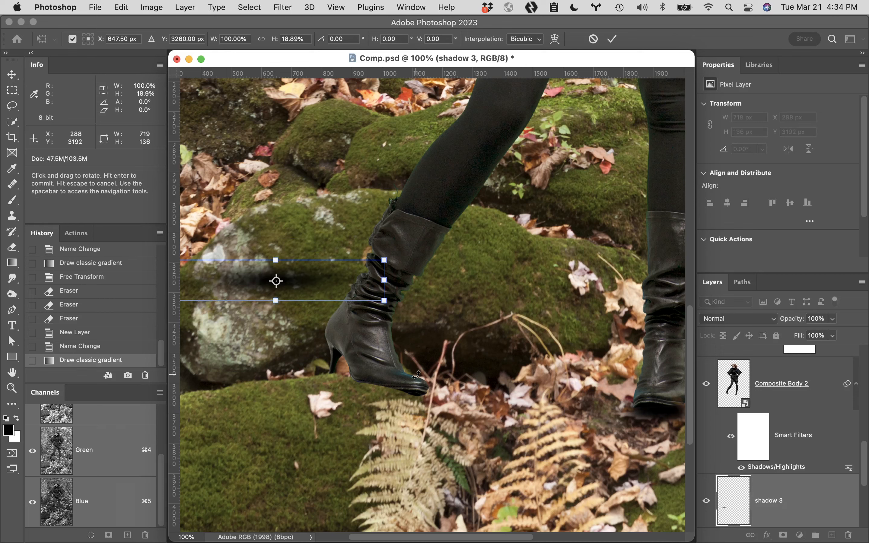
# Rotate the flattened shadow 3 gradient to about 21° and fit it closely beneath the sole of the extended boot
pyautogui.moveTo(415, 374); pyautogui.dragTo(385, 347)
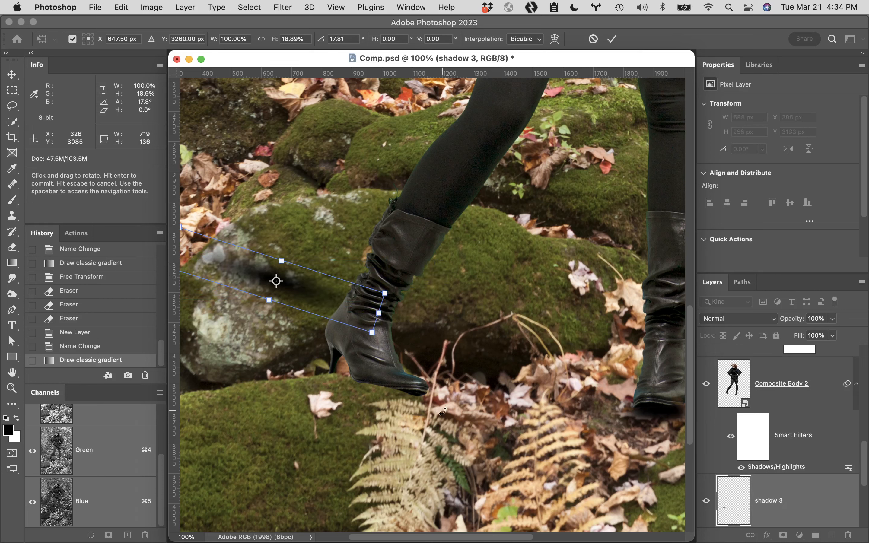
pyautogui.moveTo(334, 295); pyautogui.dragTo(412, 400)
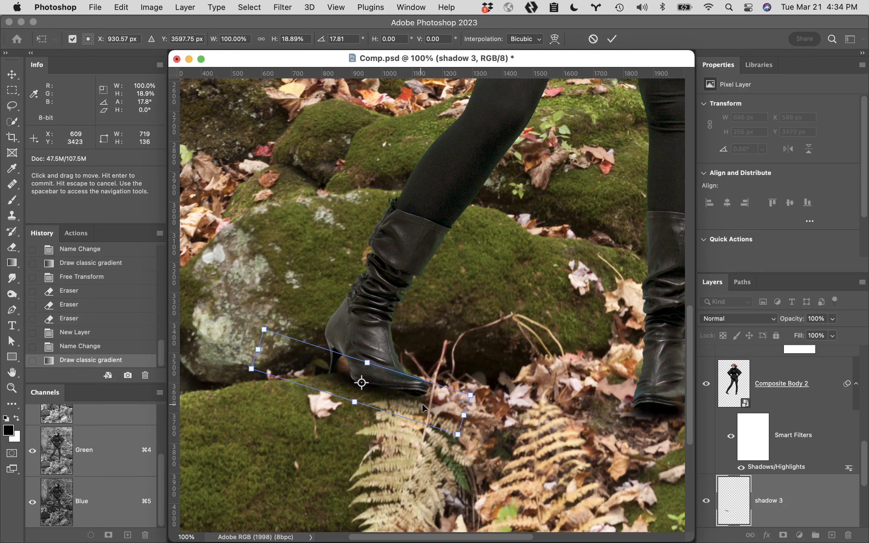
pyautogui.moveTo(483, 432); pyautogui.dragTo(479, 436)
pyautogui.moveTo(394, 407); pyautogui.dragTo(394, 410)
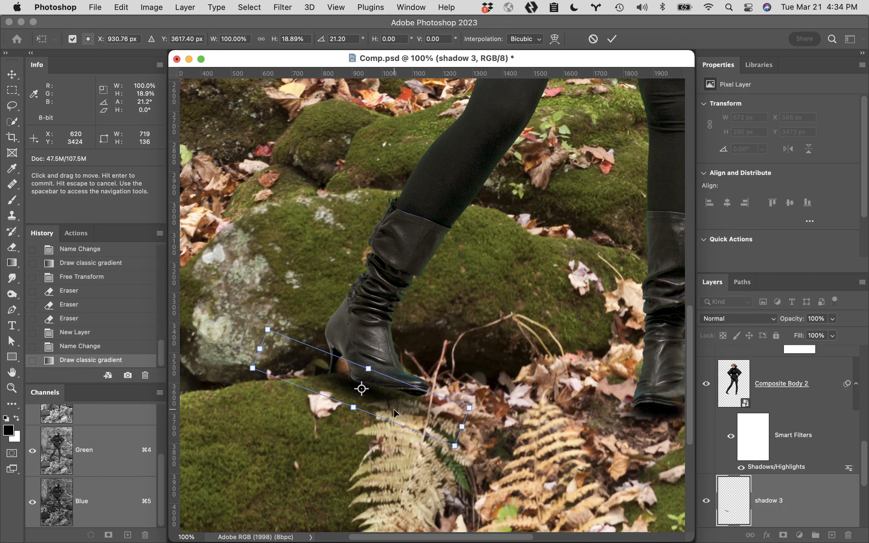
pyautogui.press('Up')
pyautogui.press('Up')
pyautogui.press('Up')
pyautogui.press('Up')
pyautogui.press('Up')
pyautogui.press('Up')
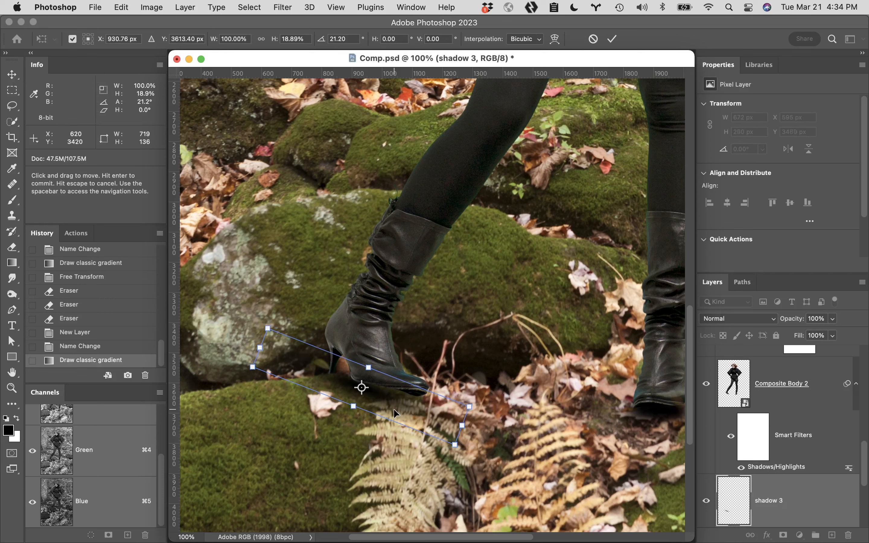
pyautogui.press('Up')
pyautogui.press('Up')
pyautogui.press('Up')
pyautogui.press('Up')
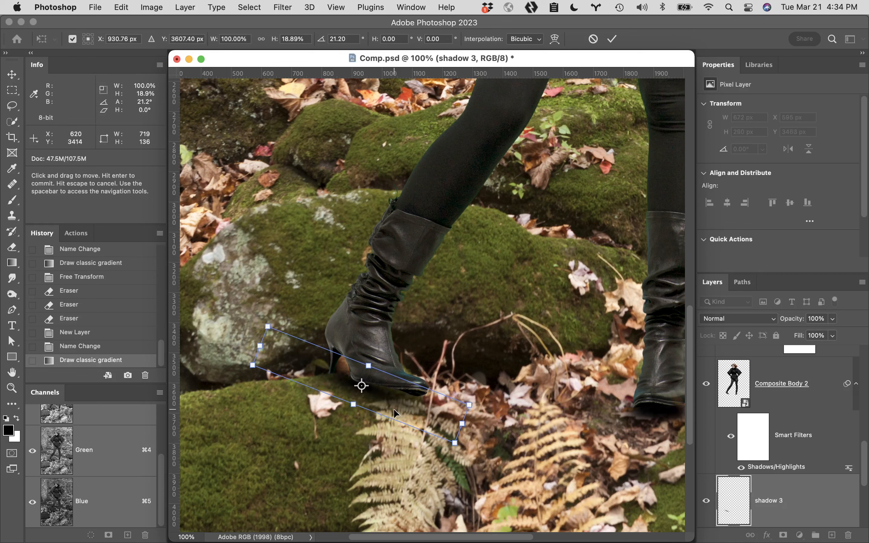
pyautogui.press('Up')
pyautogui.click(613, 39)
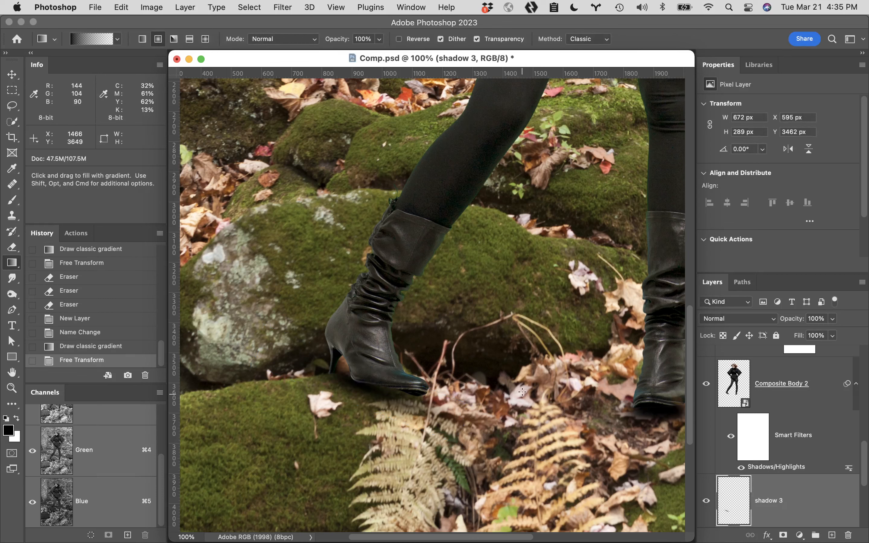
# Soften shadow 3 with Eraser strokes near the boot's heel and toe, and set the layer's opacity to 79%
pyautogui.press('e')
pyautogui.moveTo(325, 363); pyautogui.dragTo(306, 377)
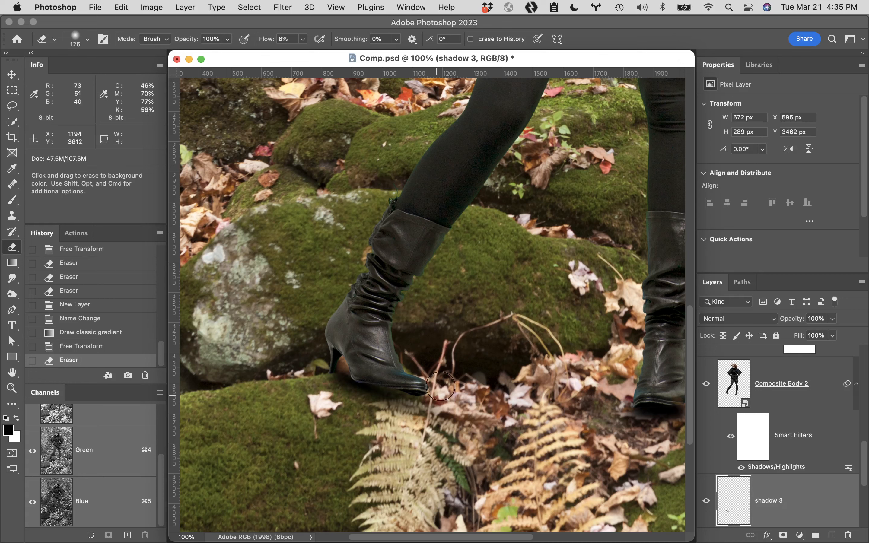
pyautogui.moveTo(439, 412)
pyautogui.mouseDown()
pyautogui.moveTo(441, 388)
pyautogui.moveTo(440, 405)
pyautogui.mouseUp()
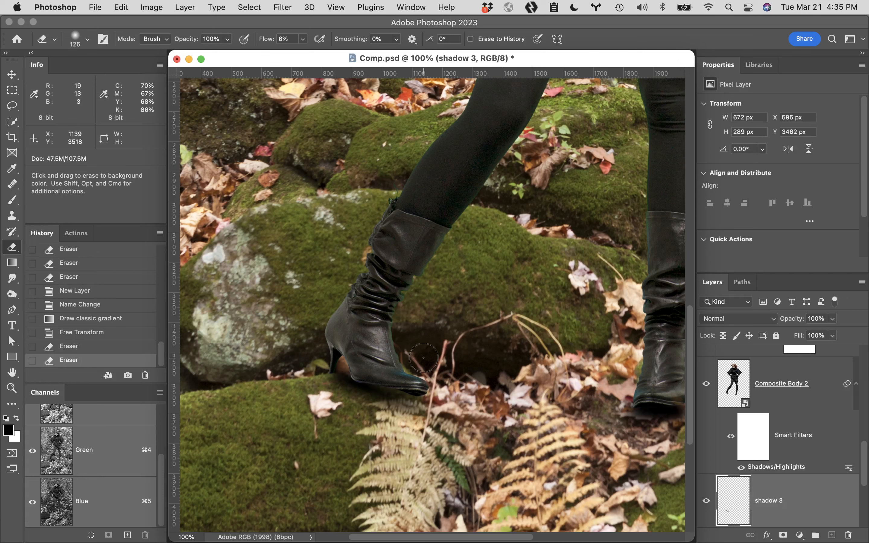
pyautogui.moveTo(799, 319); pyautogui.dragTo(788, 322)
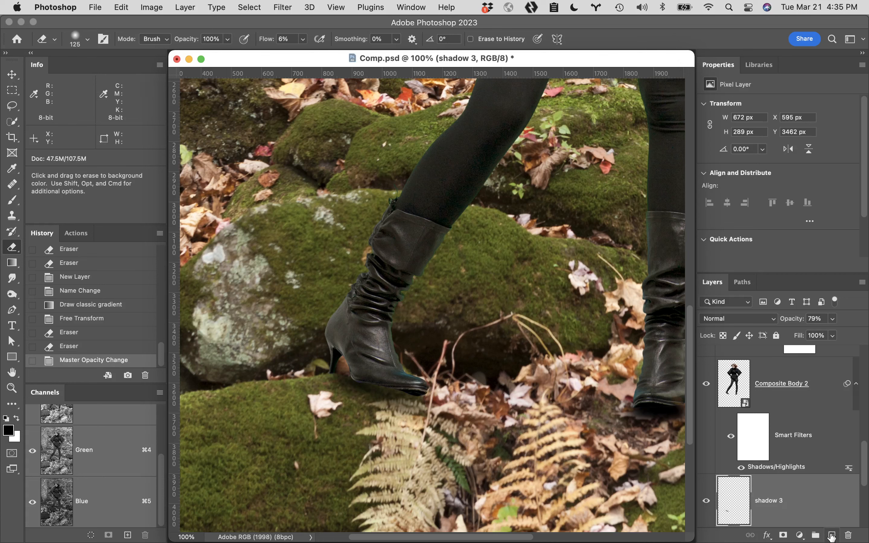
# Add a new layer above shadow 3 and name it "shadow 4"
pyautogui.click(832, 536)
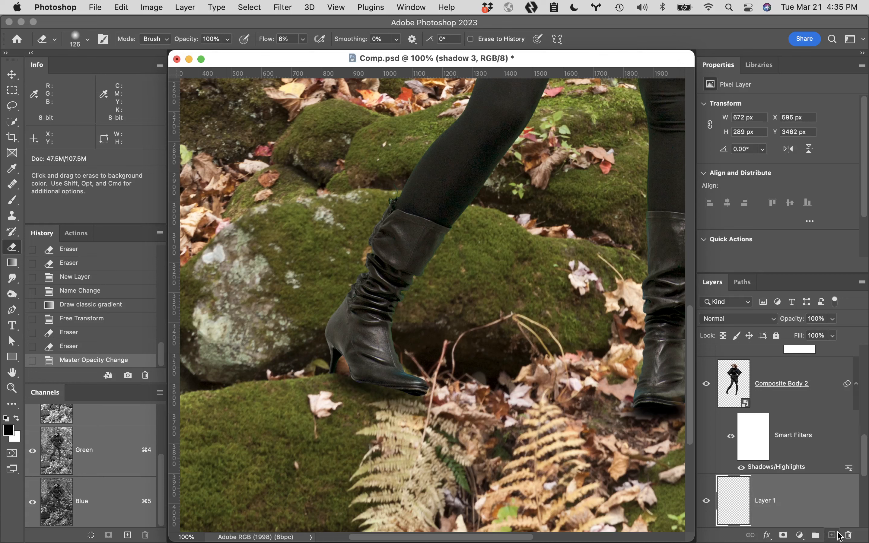
pyautogui.doubleClick(764, 500)
pyautogui.write('shadow 4')
pyautogui.press('Return')
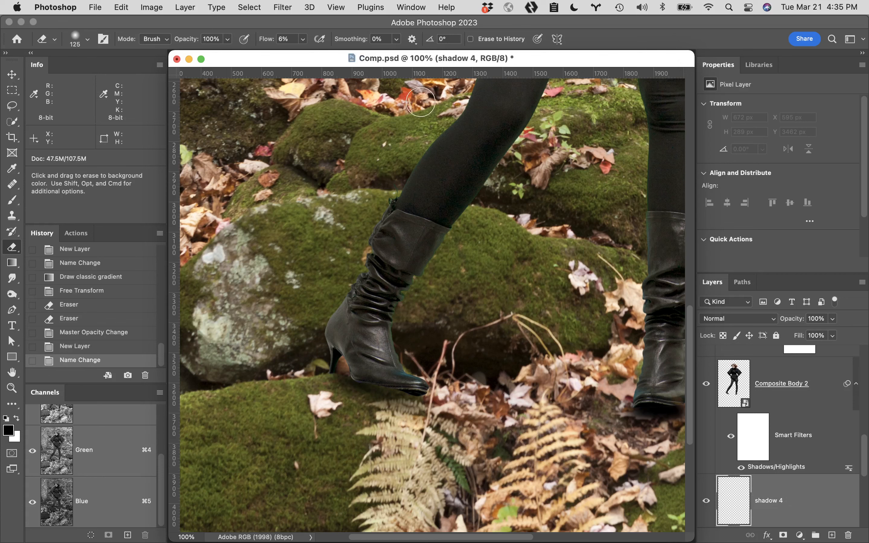
# Draw a black radial gradient about 569 px wide on shadow 4 and flatten it to about 21% height with Free Transform
pyautogui.press('g')
pyautogui.moveTo(265, 294); pyautogui.dragTo(271, 367)
pyautogui.press('super+t')
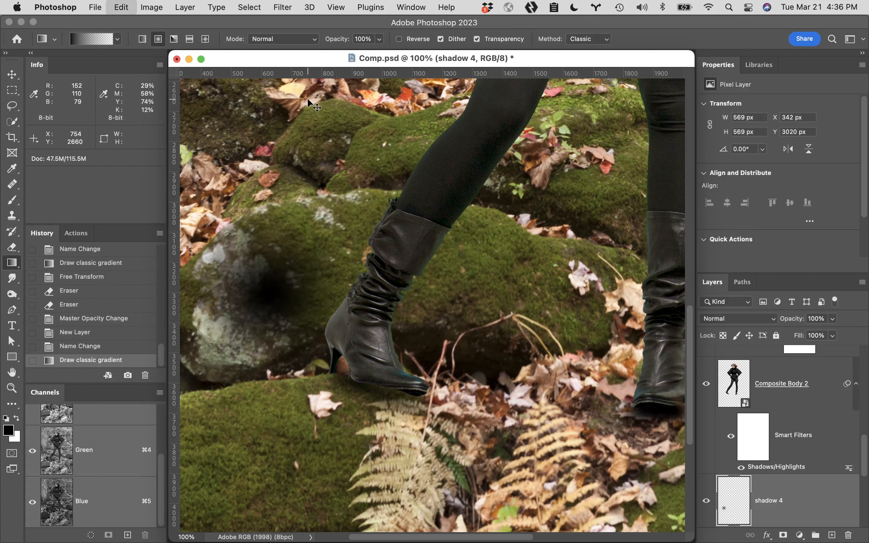
pyautogui.moveTo(269, 208); pyautogui.dragTo(269, 344)
# Rotate the flattened shadow 4 gradient to about 15° and position it directly under the toe of the extended boot
pyautogui.moveTo(280, 364); pyautogui.dragTo(416, 402)
pyautogui.moveTo(506, 399); pyautogui.dragTo(499, 427)
pyautogui.press('Up')
pyautogui.press('Up')
pyautogui.press('Up')
pyautogui.press('Up')
pyautogui.press('Up')
pyautogui.press('Up')
pyautogui.press('Up')
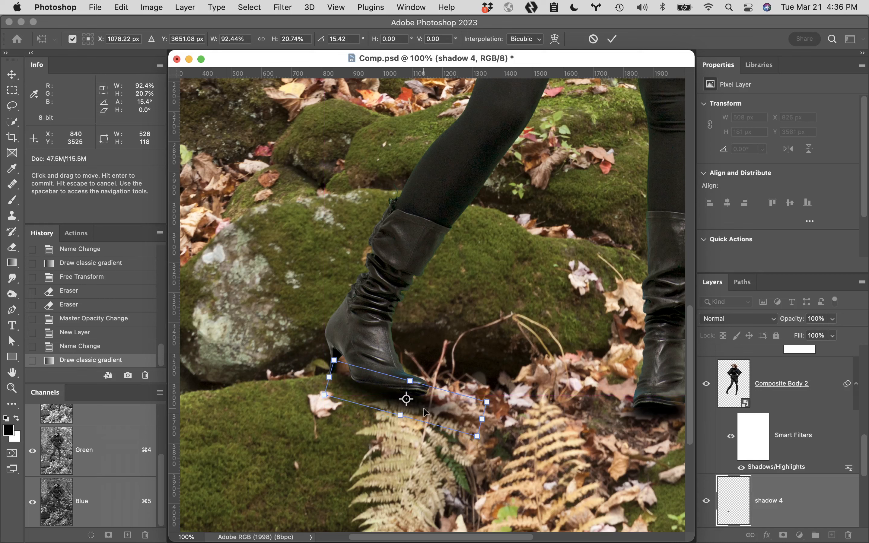
pyautogui.press('Up')
pyautogui.press('Up')
pyautogui.press('Up')
pyautogui.press('Up')
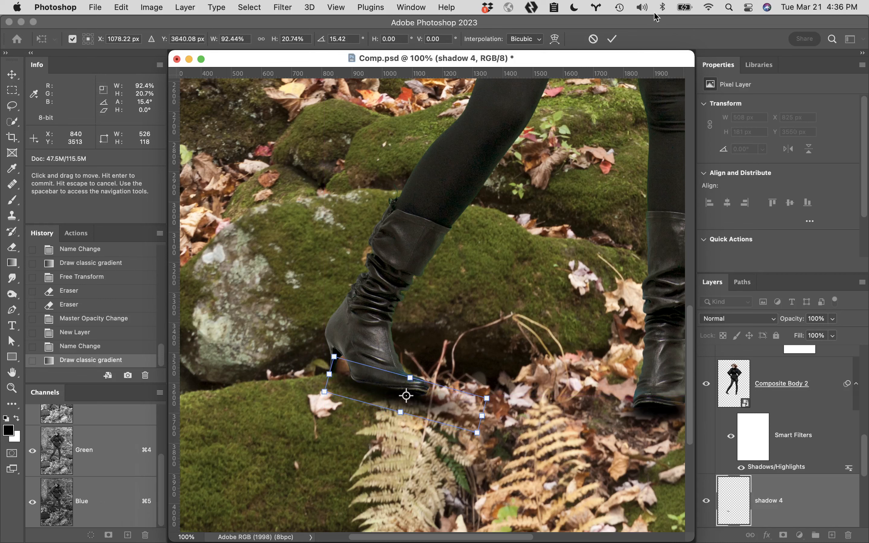
pyautogui.click(612, 39)
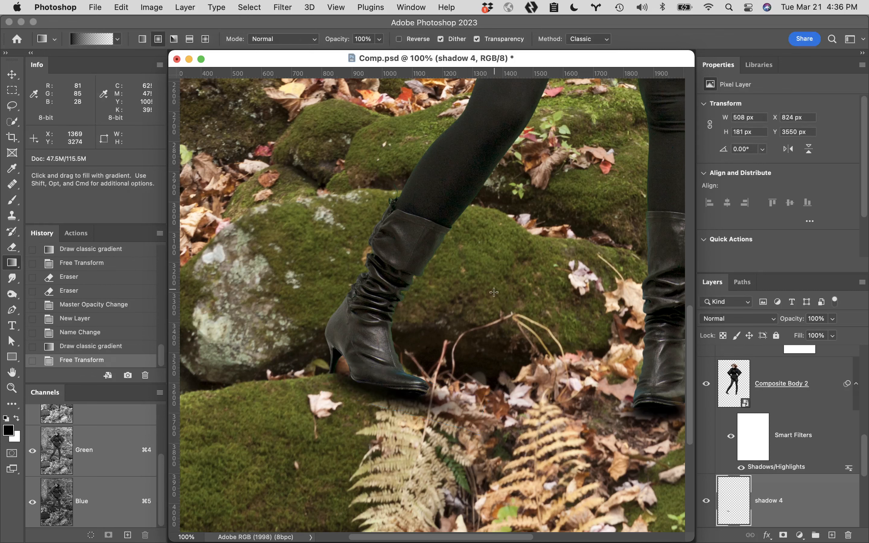
# Soften the lower edge of shadow 4 below the boot's toe with Eraser strokes, and check the whole composite
pyautogui.press('e')
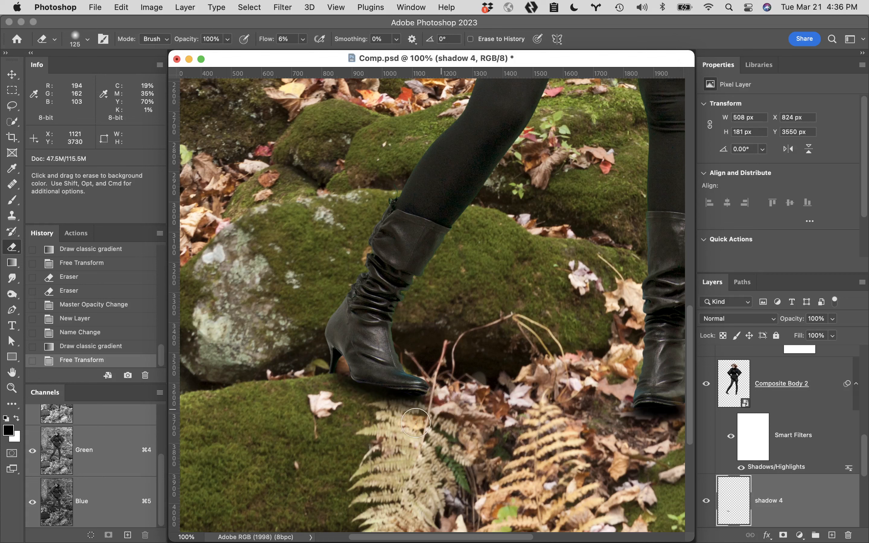
pyautogui.moveTo(388, 413); pyautogui.dragTo(420, 410)
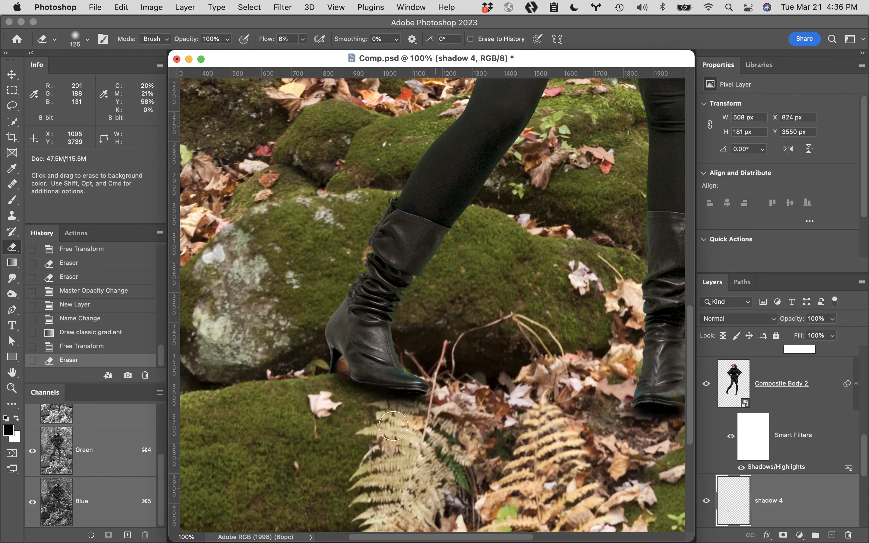
pyautogui.moveTo(365, 410); pyautogui.dragTo(362, 425)
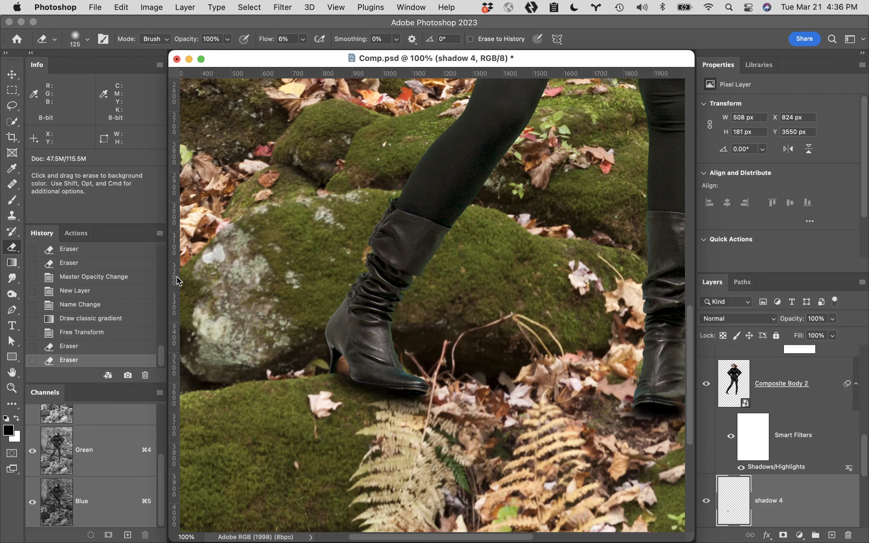
pyautogui.doubleClick(12, 372)
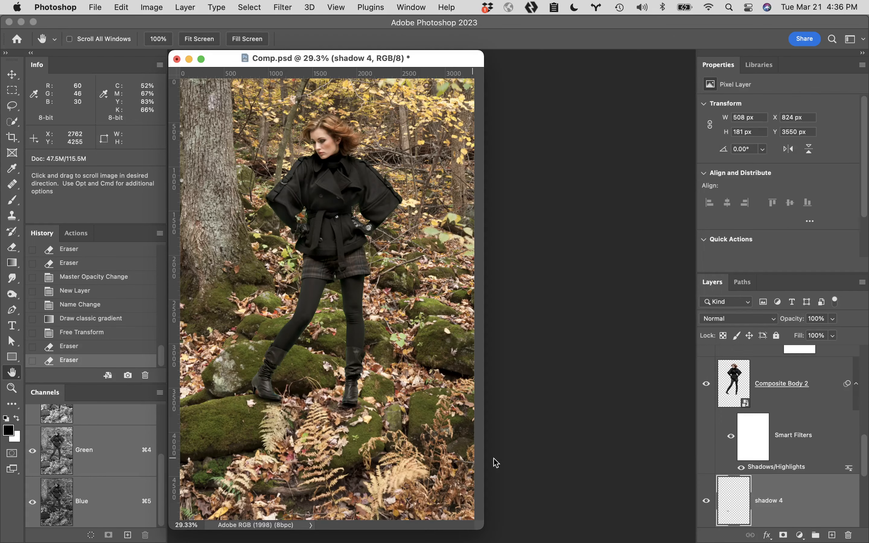
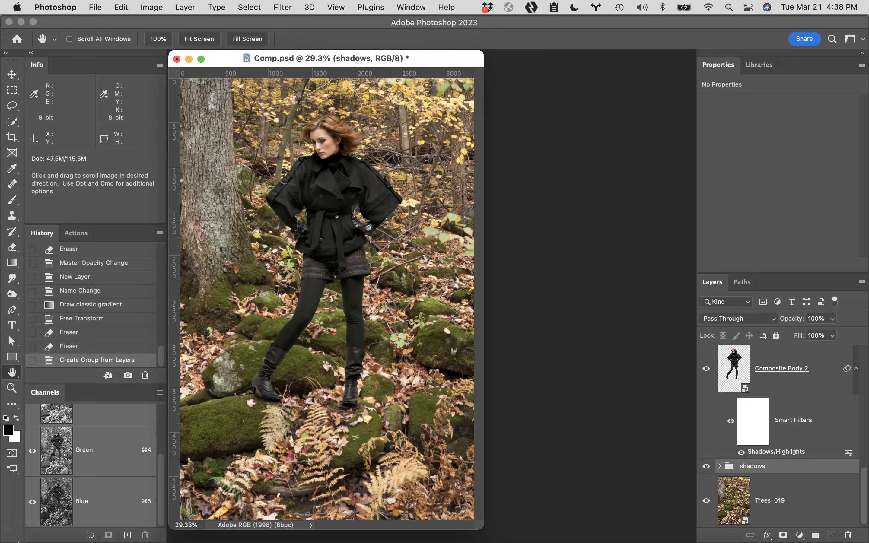
# Switch to Finder and examine the Assignment Folder, previewing Composite Body 1.psd and Composite Body 2.psd, and the surrounding Week 09 student files
pyautogui.click(20, 530)
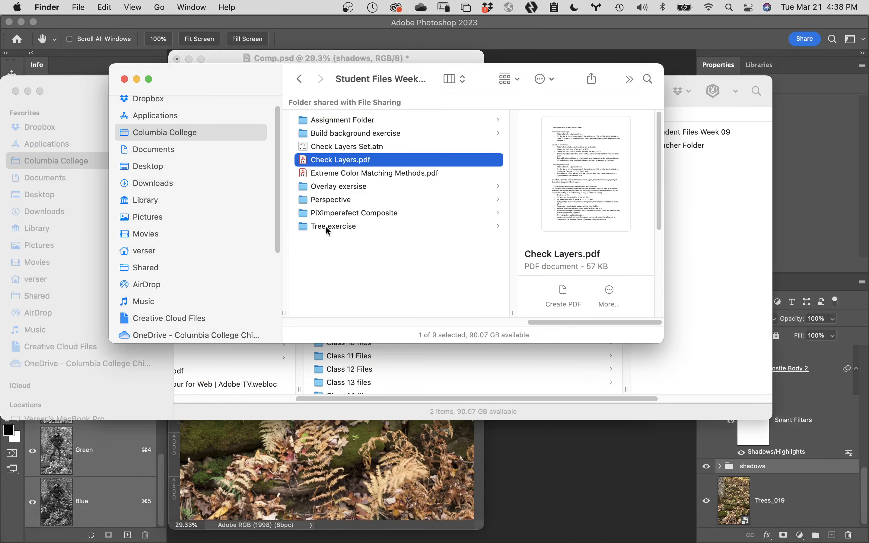
pyautogui.click(369, 119)
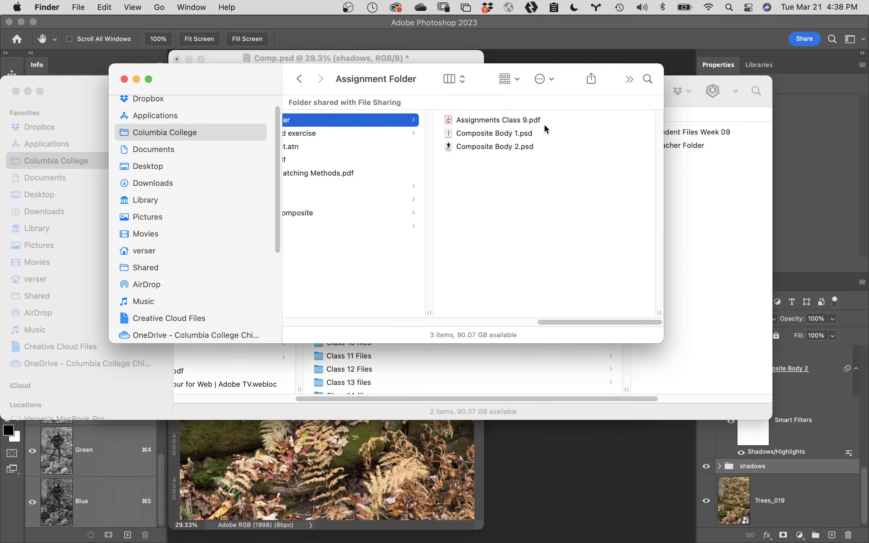
pyautogui.click(500, 133)
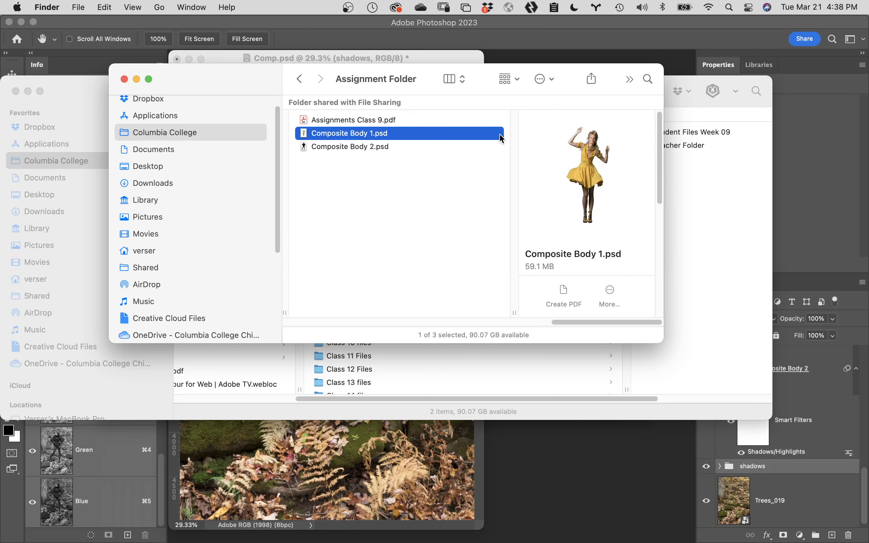
pyautogui.click(462, 147)
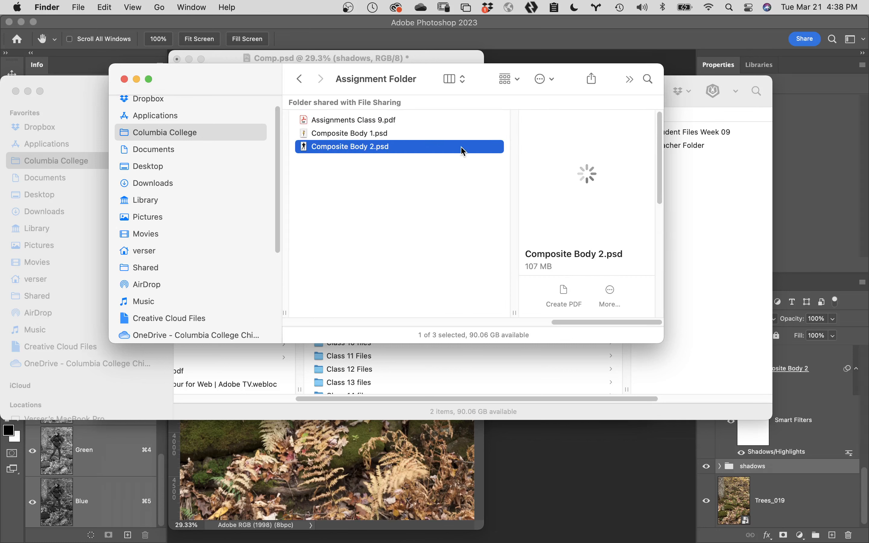
pyautogui.click(449, 196)
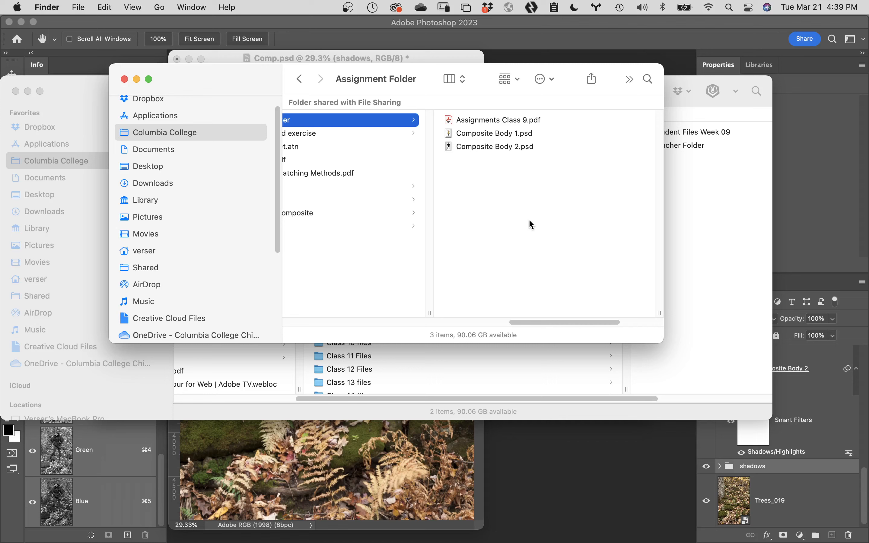
pyautogui.hscroll(-5, 529, 221)
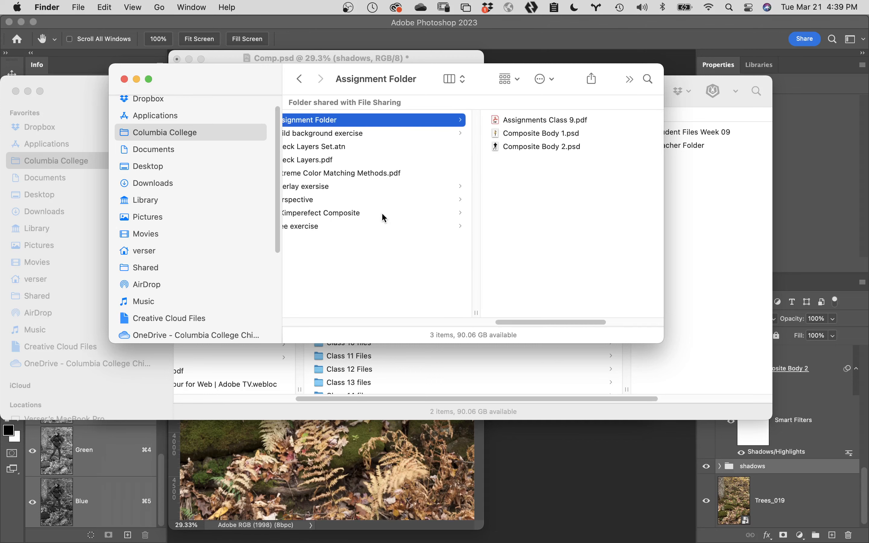
pyautogui.hscroll(-5, 381, 212)
pyautogui.hscroll(-1, 382, 213)
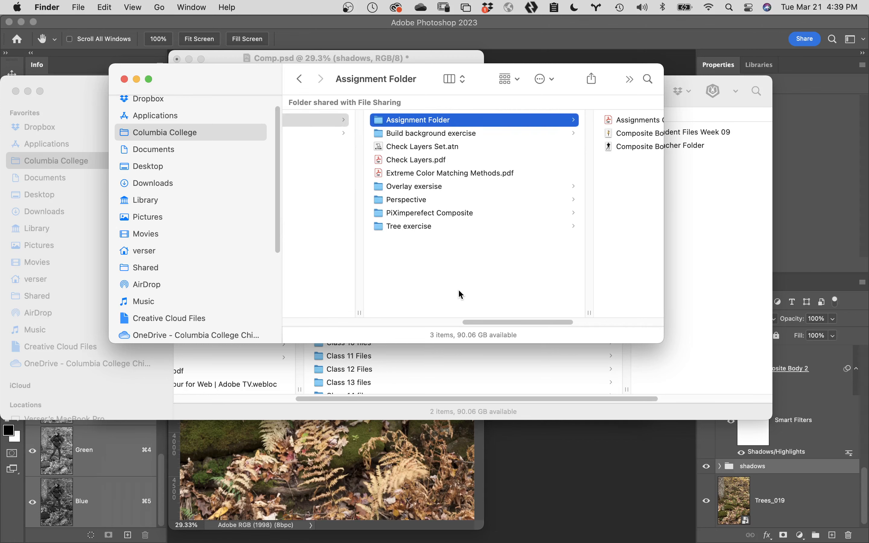
# Open the Build background exercise folder and examine the files it contains
pyautogui.hscroll(-1, 453, 283)
pyautogui.click(433, 132)
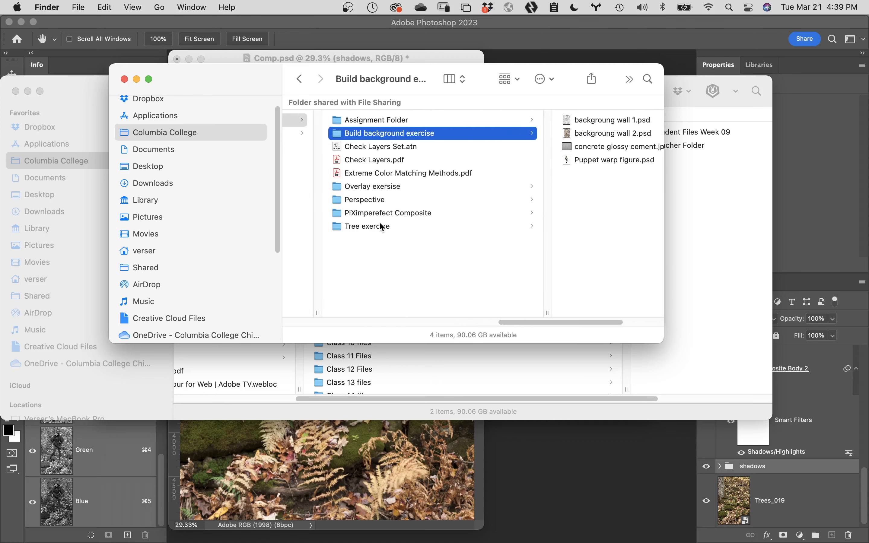
pyautogui.hscroll(-5, 440, 275)
pyautogui.hscroll(5, 439, 274)
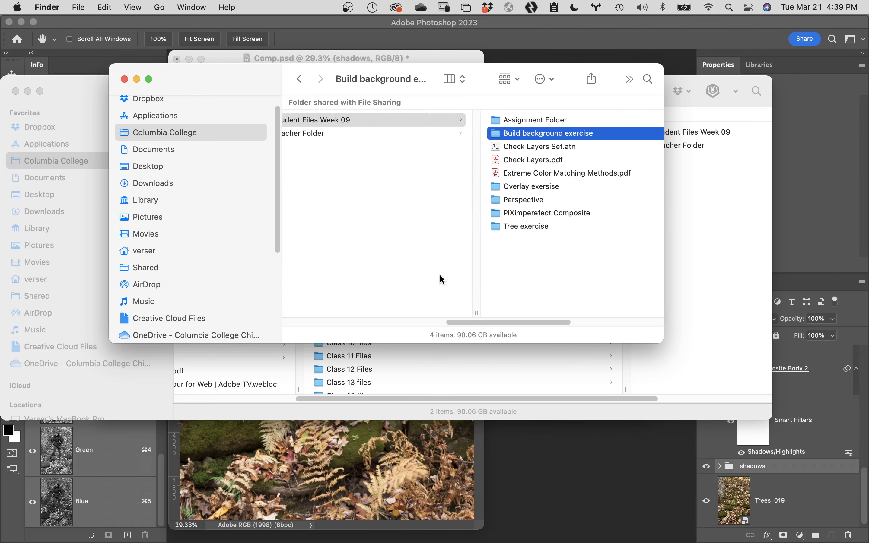
pyautogui.hscroll(2, 512, 278)
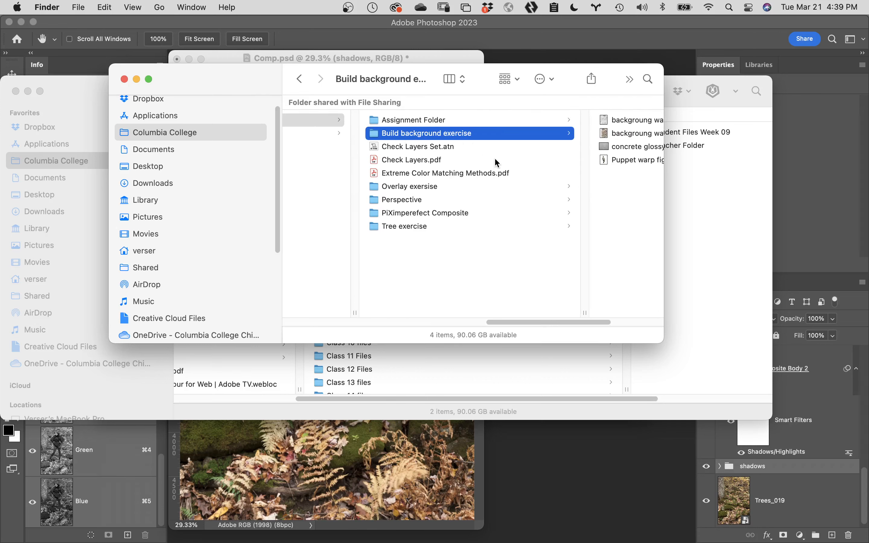
pyautogui.hscroll(3, 509, 255)
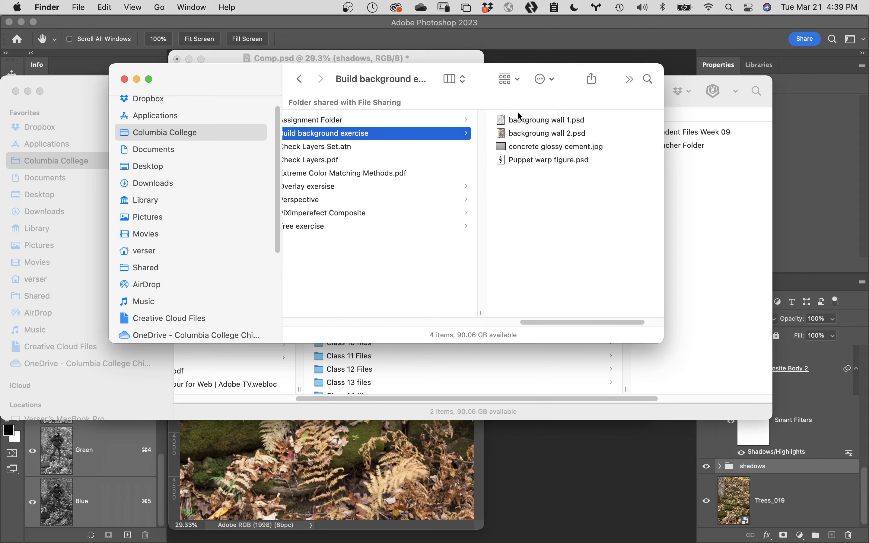
# Switch back to Photoshop, then close Comp.psd and save its changes
pyautogui.click(440, 471)
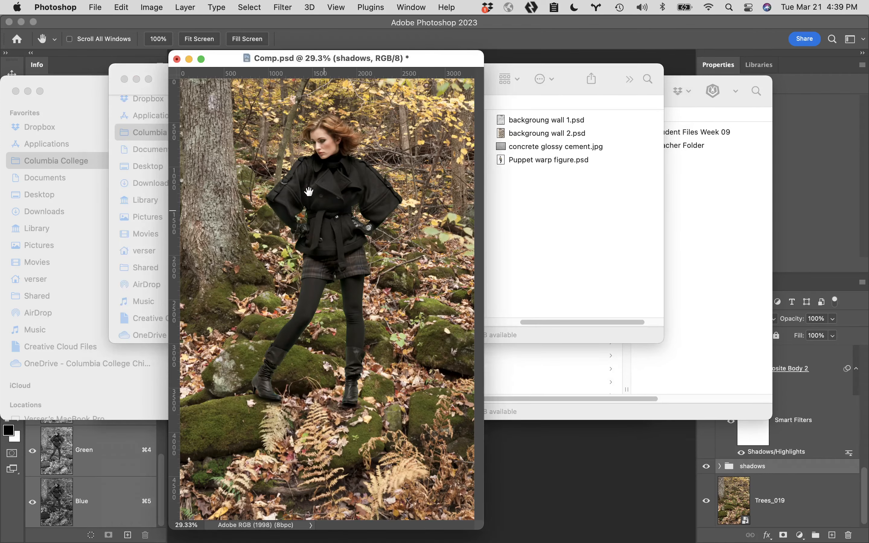
pyautogui.click(178, 61)
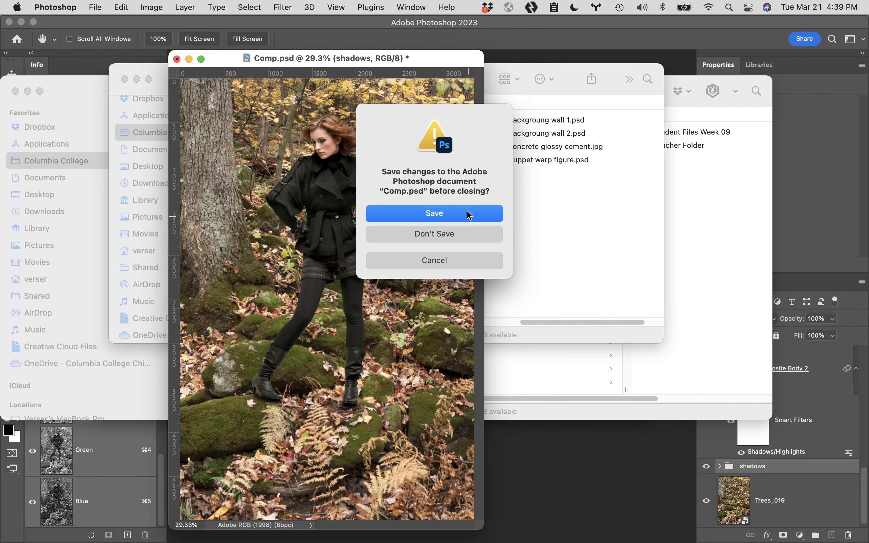
pyautogui.click(466, 213)
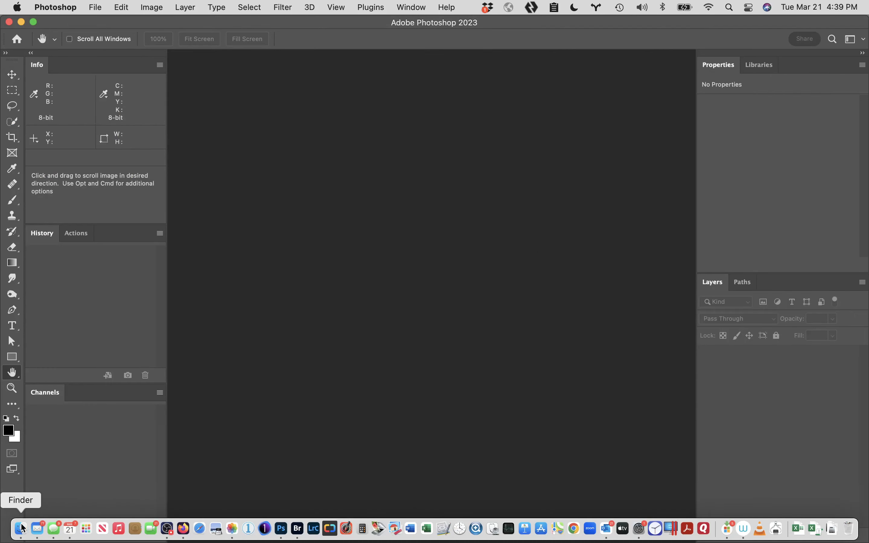
# Open backgroung wall 1.psd and backgroung wall 2.psd together from Finder in Photoshop and arrange their windows so both images are visible
pyautogui.click(24, 519)
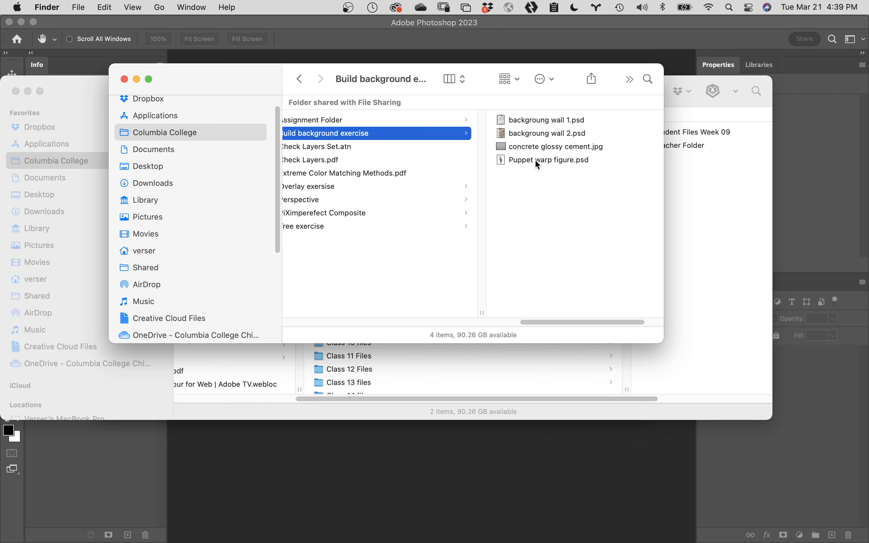
pyautogui.click(542, 124)
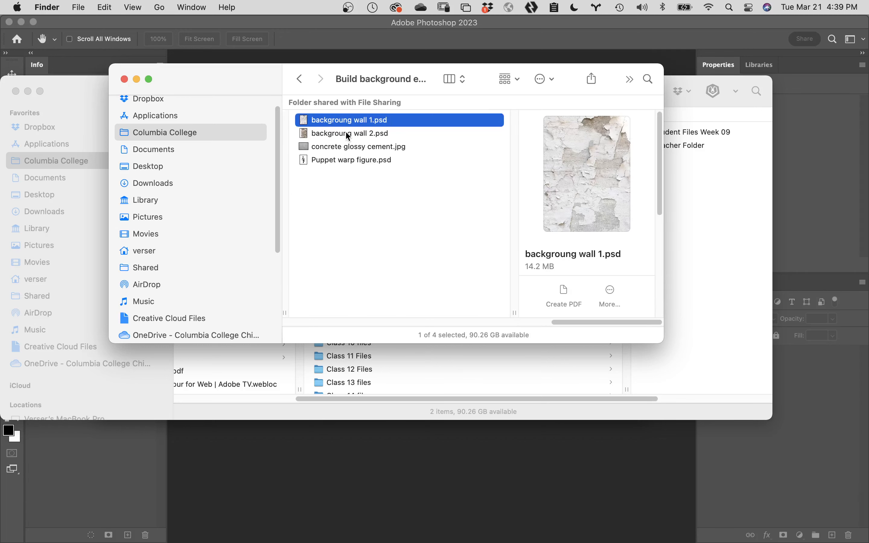
pyautogui.keyDown('shift'); pyautogui.click(348, 134); pyautogui.keyUp('shift')
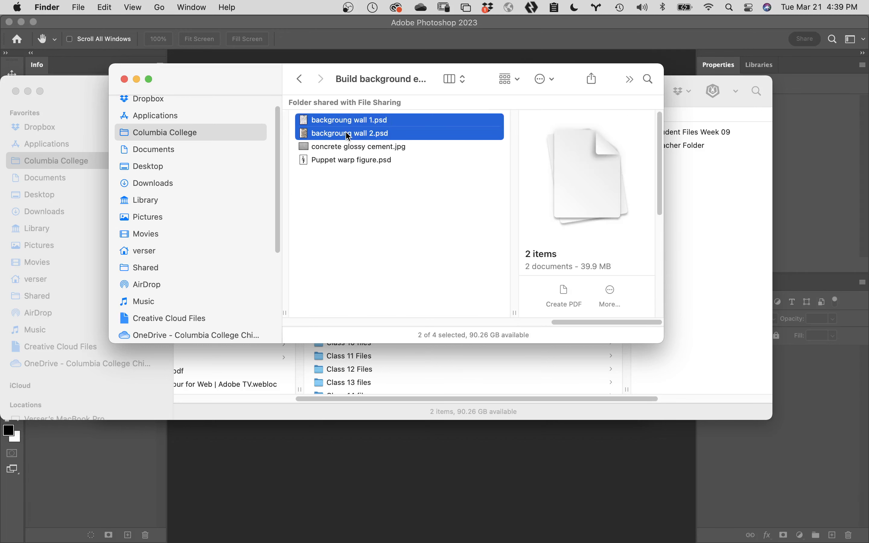
pyautogui.press('super+o')
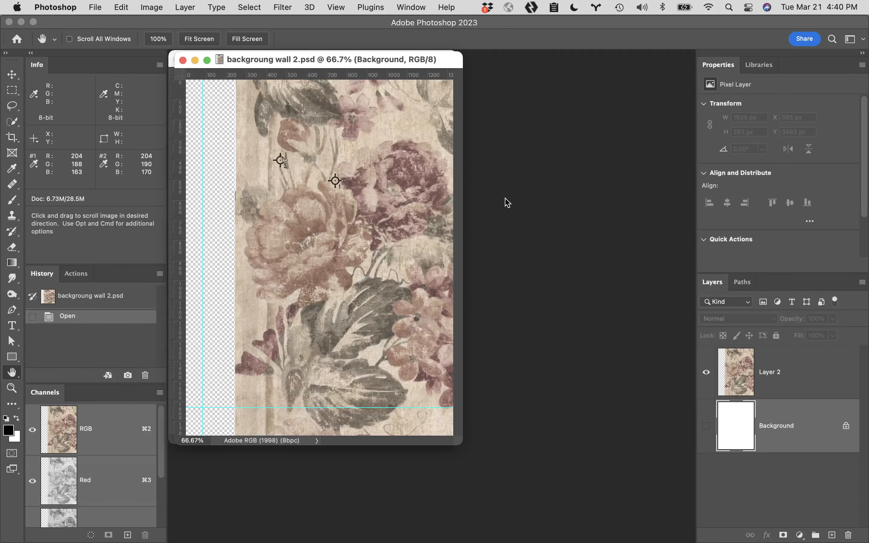
pyautogui.moveTo(428, 61); pyautogui.dragTo(653, 131)
pyautogui.click(405, 57)
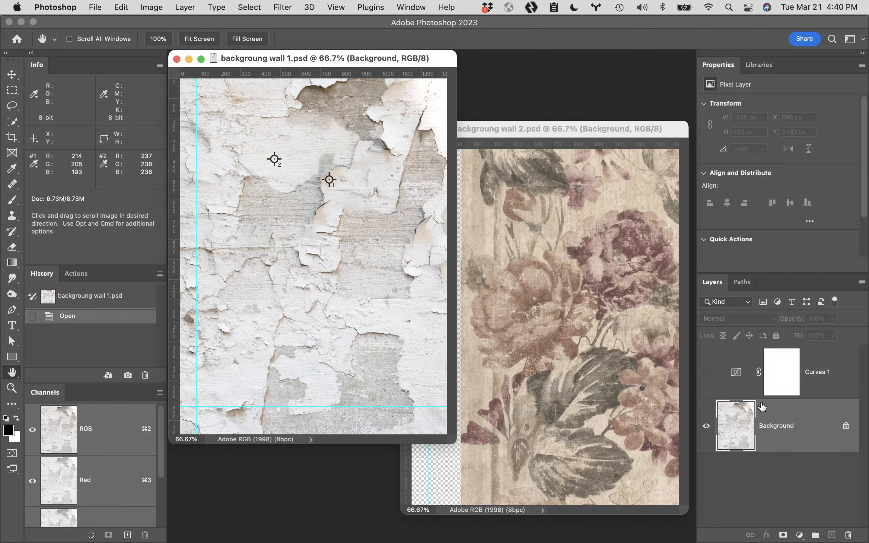
# Make the Curves 1 adjustment visible in backgroung wall 1.psd, compare both wall images, and select the Curves 1 layer
pyautogui.click(706, 372)
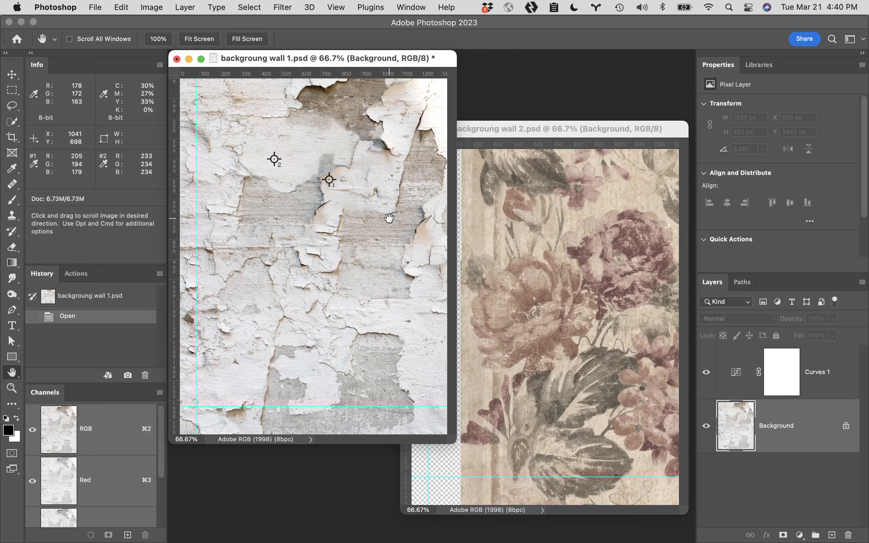
pyautogui.click(558, 258)
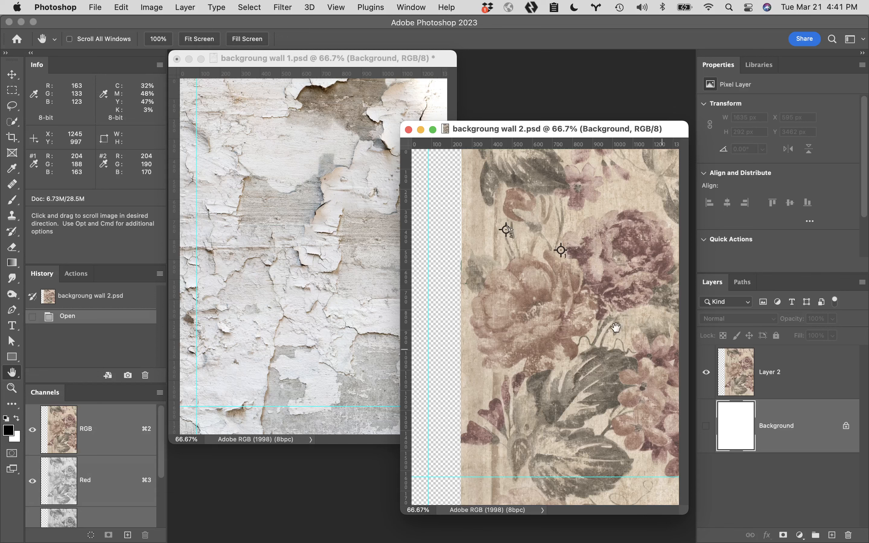
pyautogui.click(332, 151)
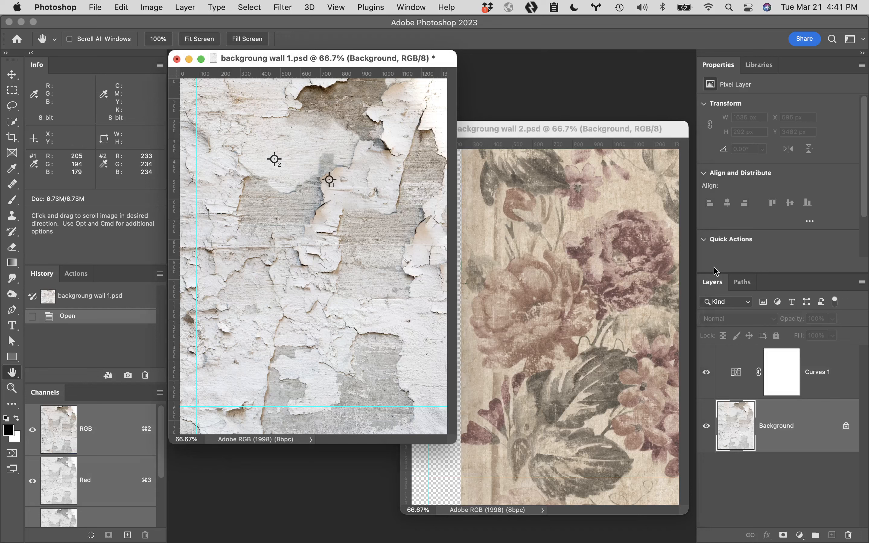
pyautogui.click(828, 363)
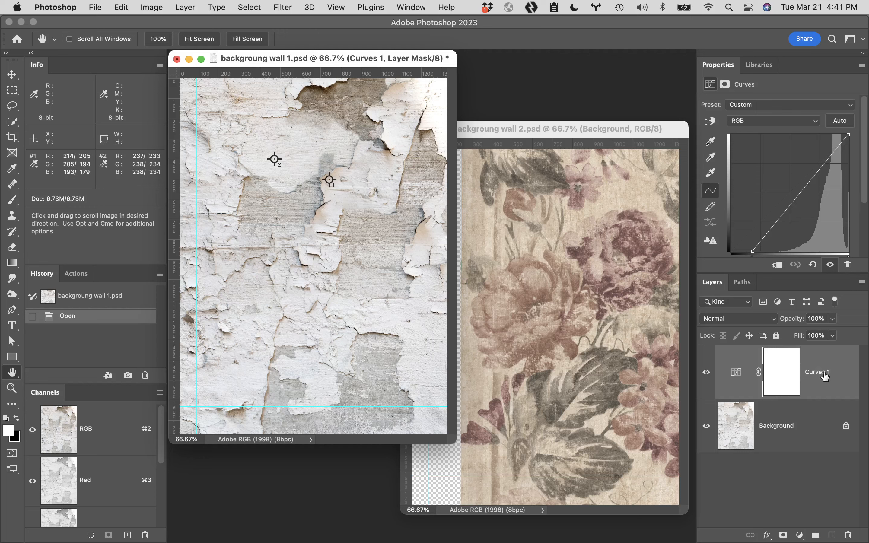
# Copy the floral Layer 2 from backgroung wall 2.psd into backgroung wall 1.psd above Curves 1, and close backgroung wall 2.psd
pyautogui.click(530, 277)
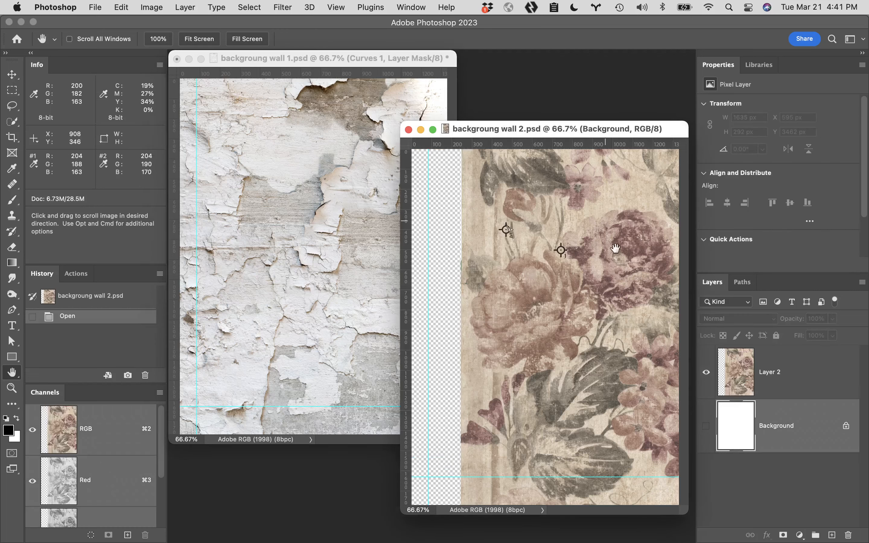
pyautogui.moveTo(741, 375); pyautogui.dragTo(252, 253)
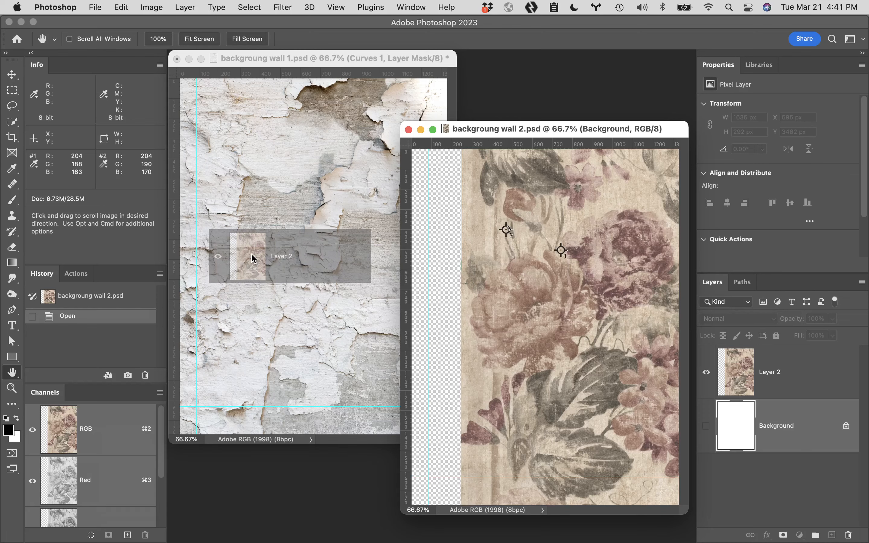
pyautogui.moveTo(251, 253); pyautogui.dragTo(251, 254)
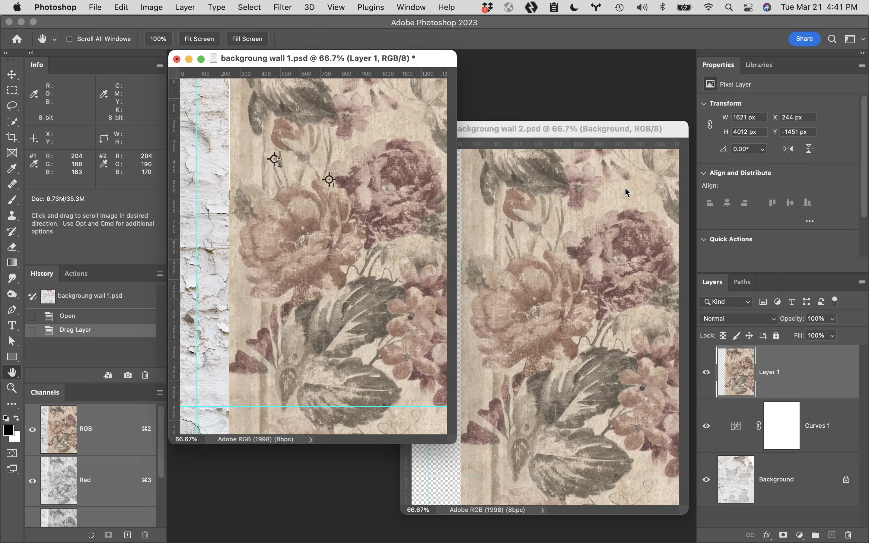
pyautogui.click(569, 186)
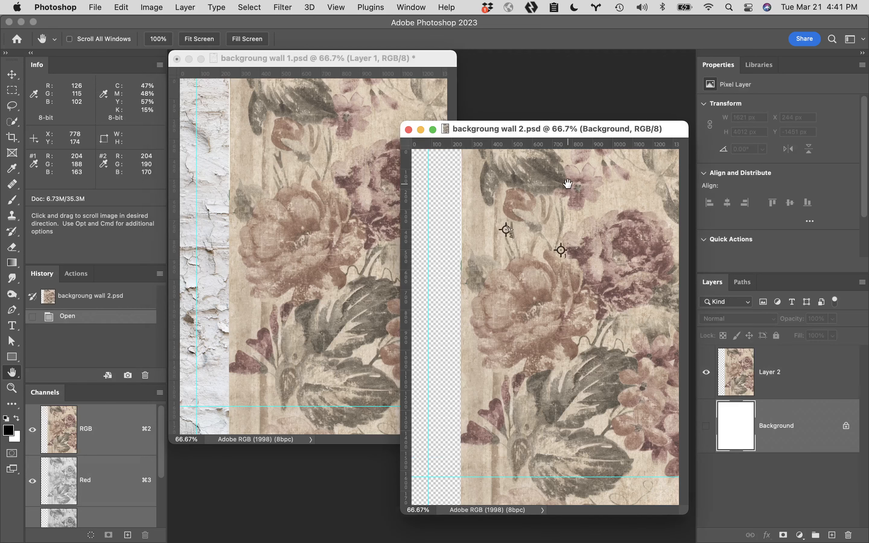
pyautogui.click(408, 129)
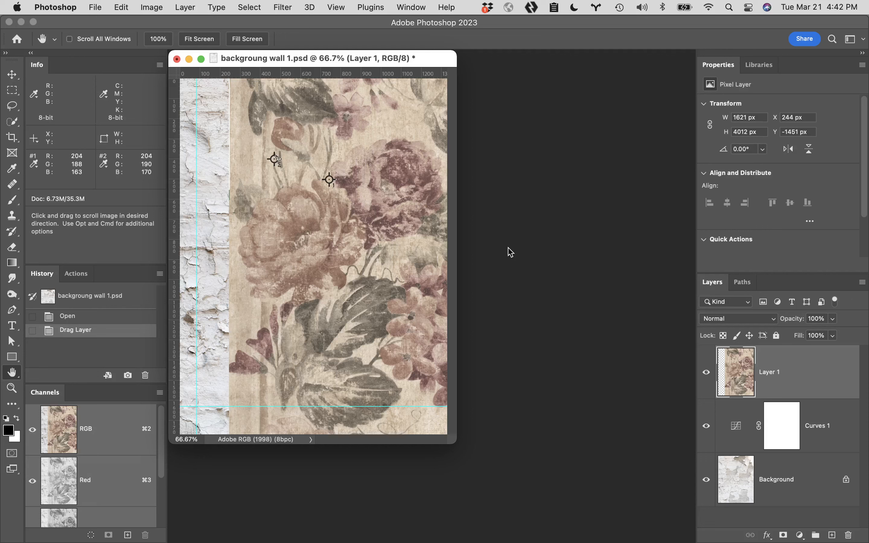
# Scale the floral Layer 1 proportionally to 137% with Free Transform so it covers the whole canvas
pyautogui.press('super+t')
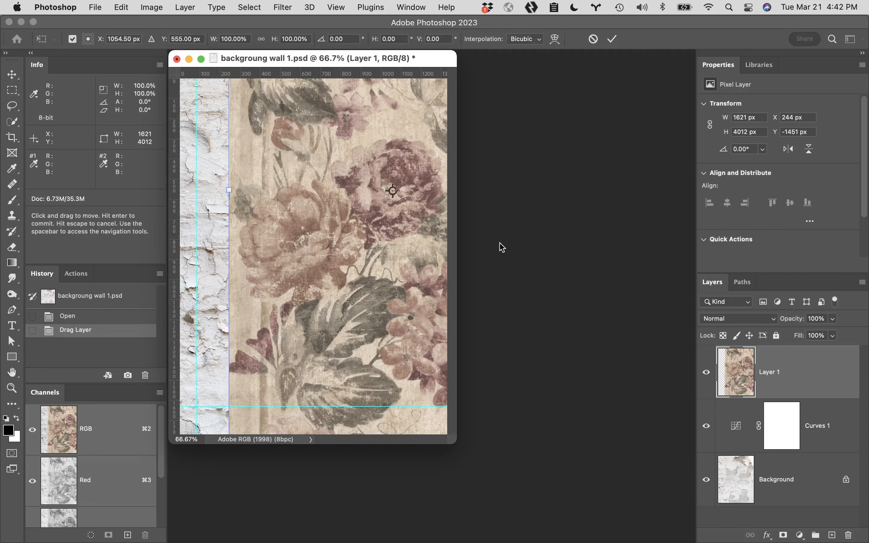
pyautogui.click(262, 38)
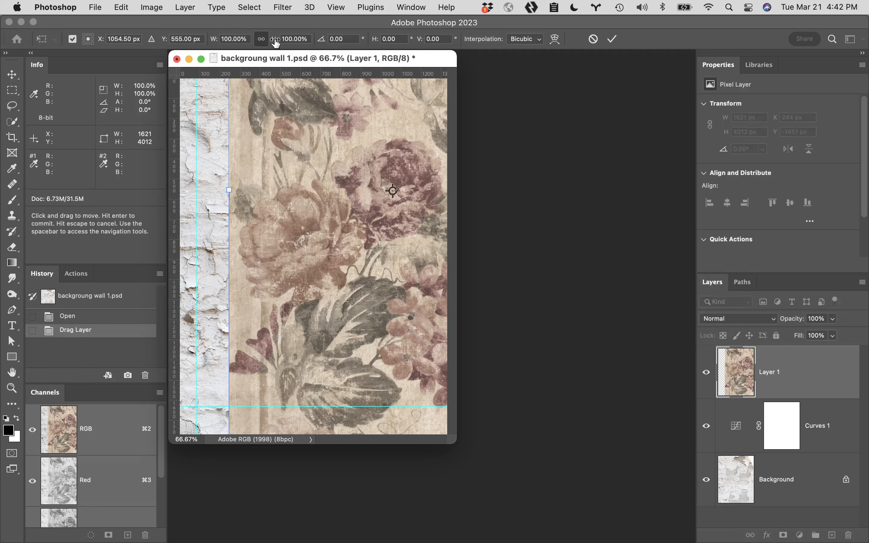
pyautogui.moveTo(274, 41); pyautogui.dragTo(298, 44)
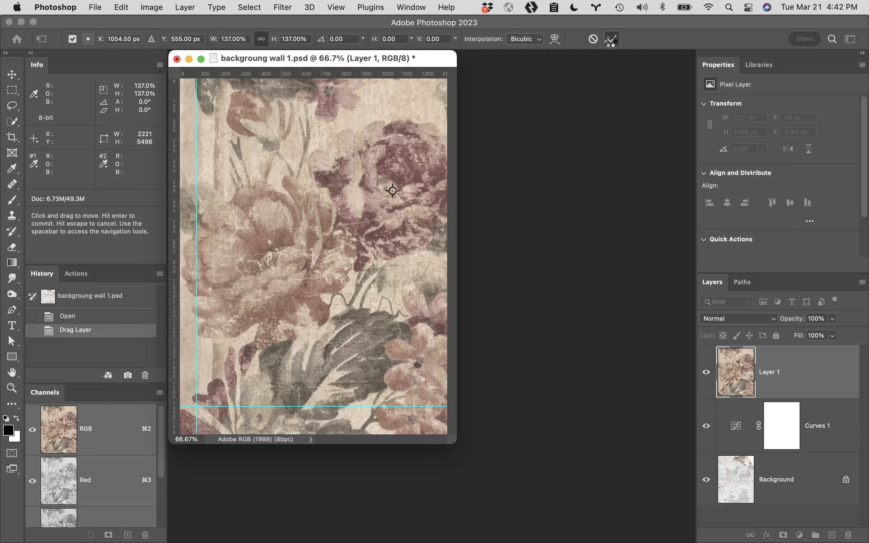
pyautogui.click(611, 40)
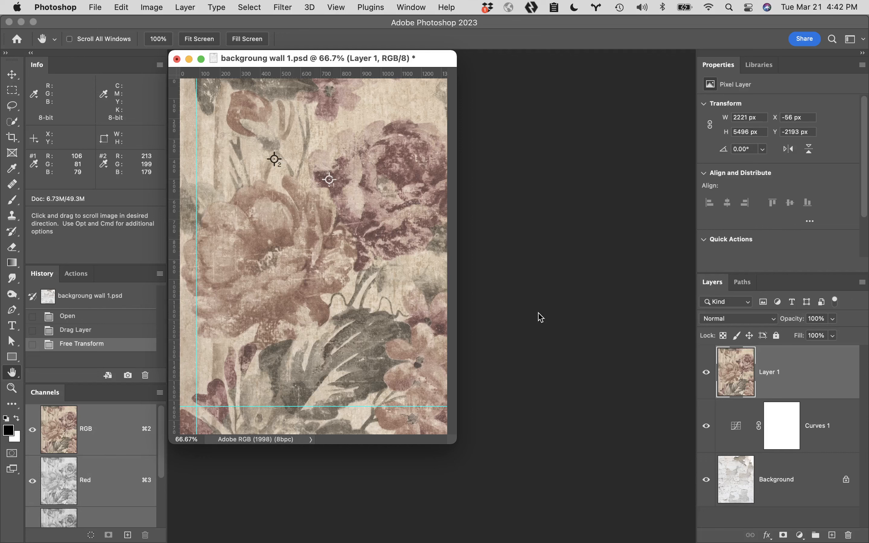
# Try the Overlay and Multiply blending modes on the floral Layer 1, and return it to Normal
pyautogui.click(742, 321)
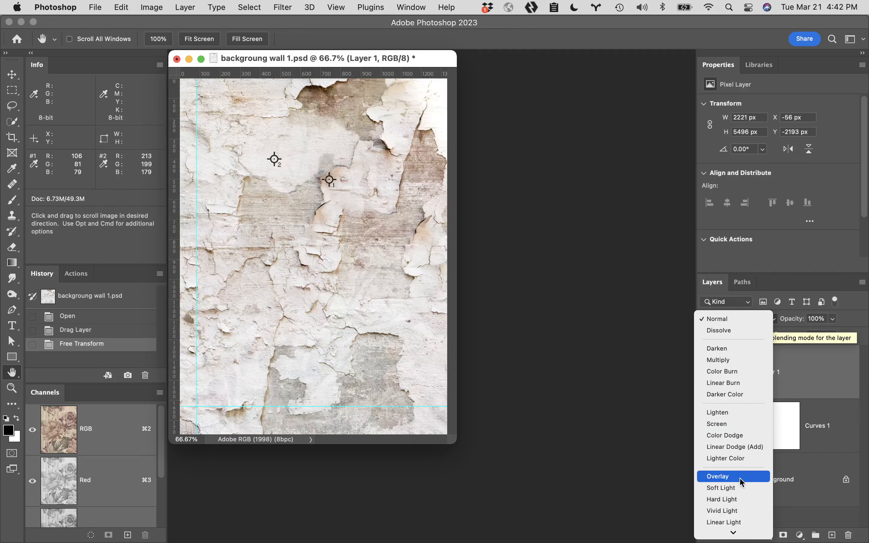
pyautogui.click(741, 478)
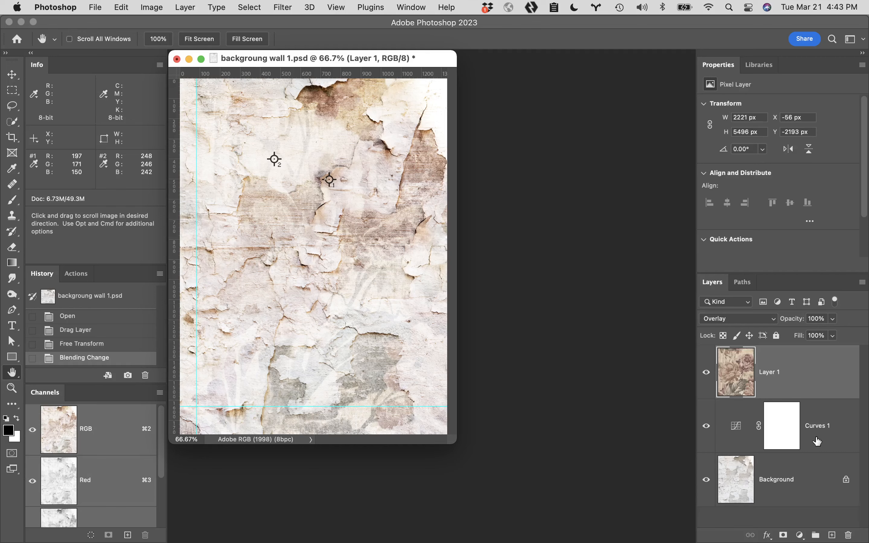
pyautogui.click(757, 320)
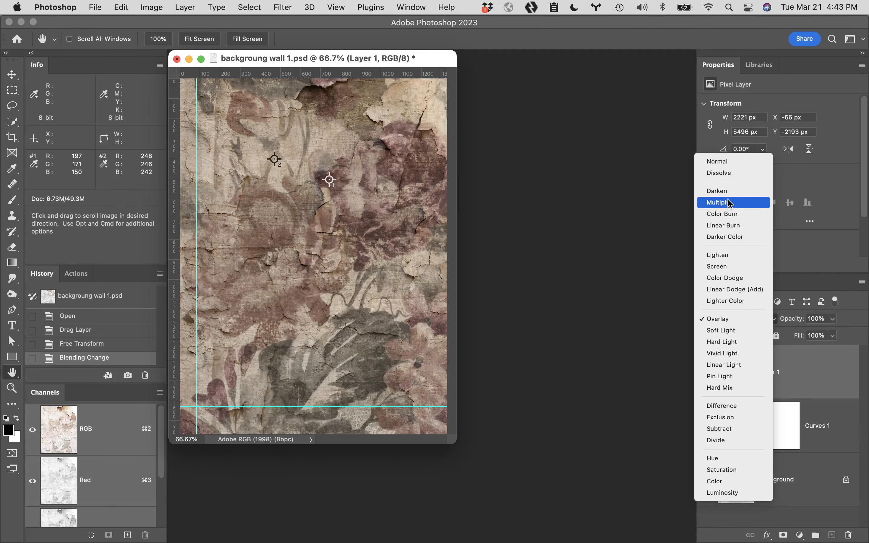
pyautogui.click(731, 203)
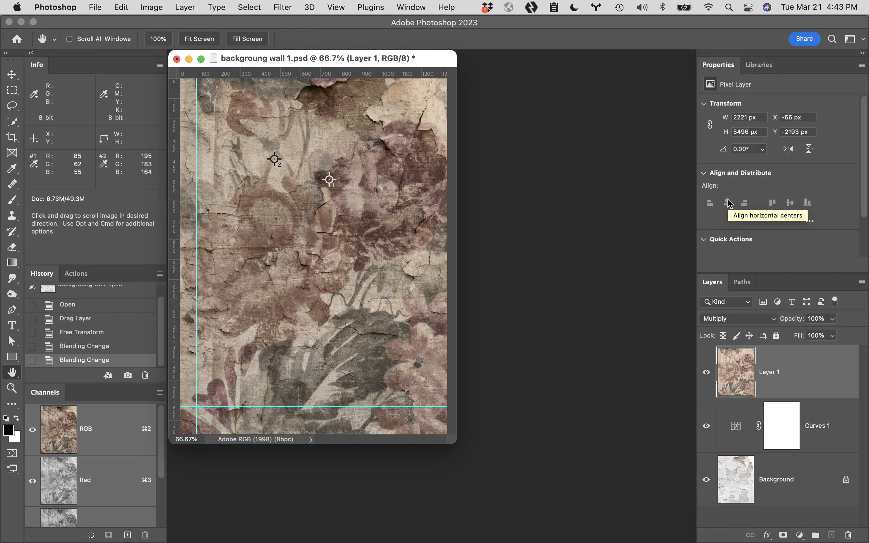
pyautogui.click(732, 319)
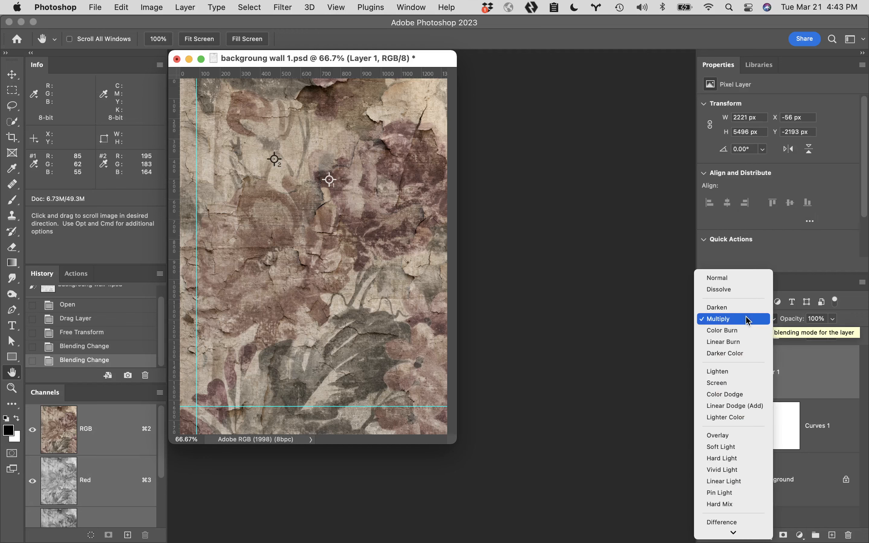
pyautogui.click(739, 280)
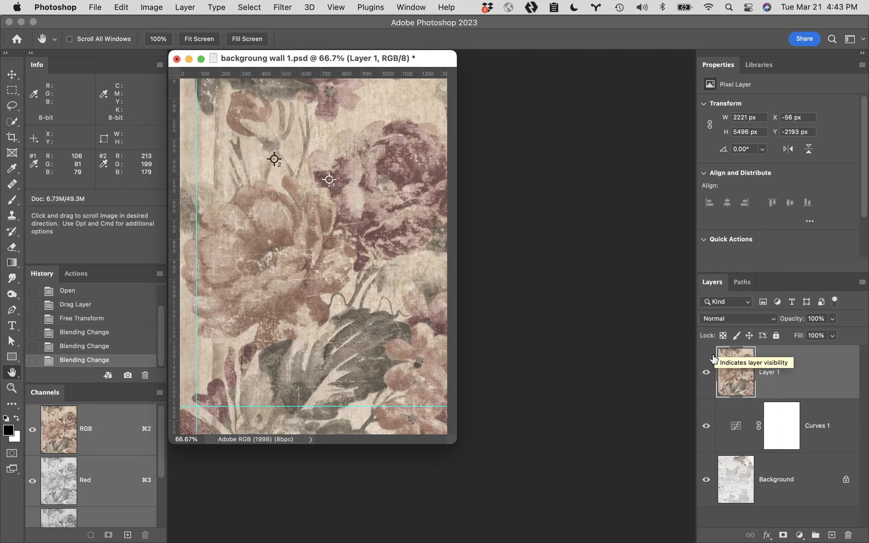
# Hide the floral Layer 1 so that only the peeling wall with its Curves 1 adjustment shows
pyautogui.click(706, 373)
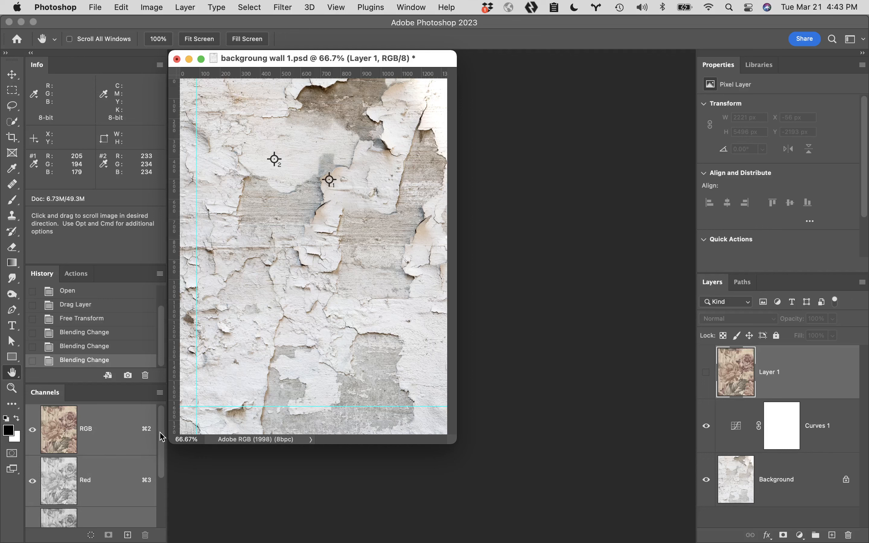
pyautogui.moveTo(157, 449); pyautogui.dragTo(165, 388)
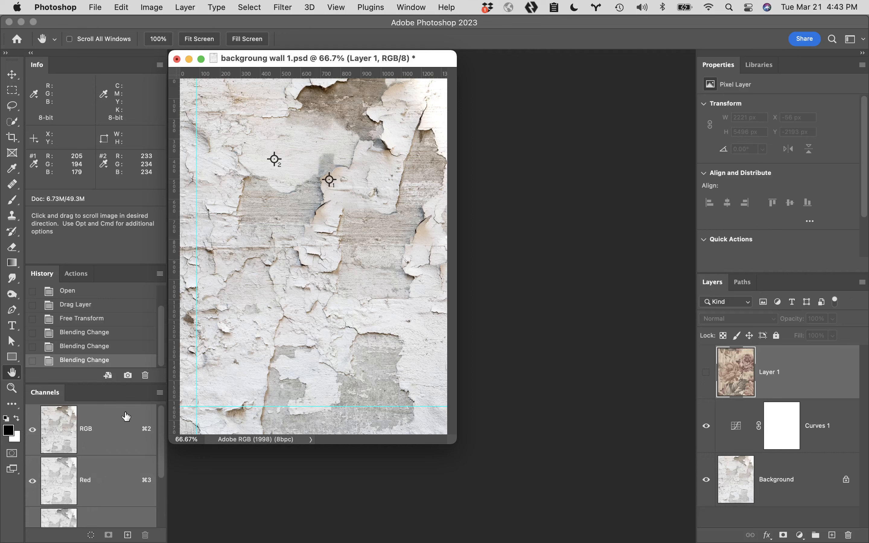
# Load the RGB composite's luminosity as a selection, save it as a new channel named luminosity, and deselect
pyautogui.keyDown('super'); pyautogui.click(65, 429); pyautogui.keyUp('super')
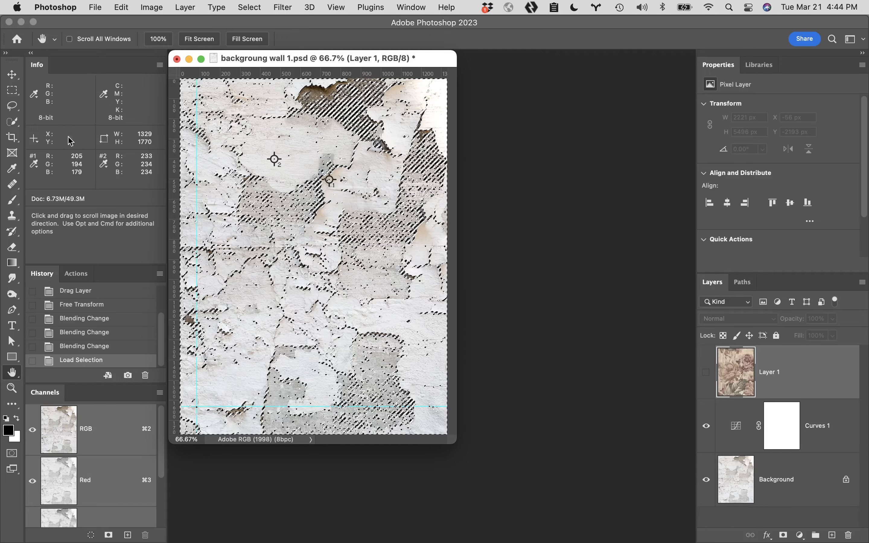
pyautogui.click(260, 6)
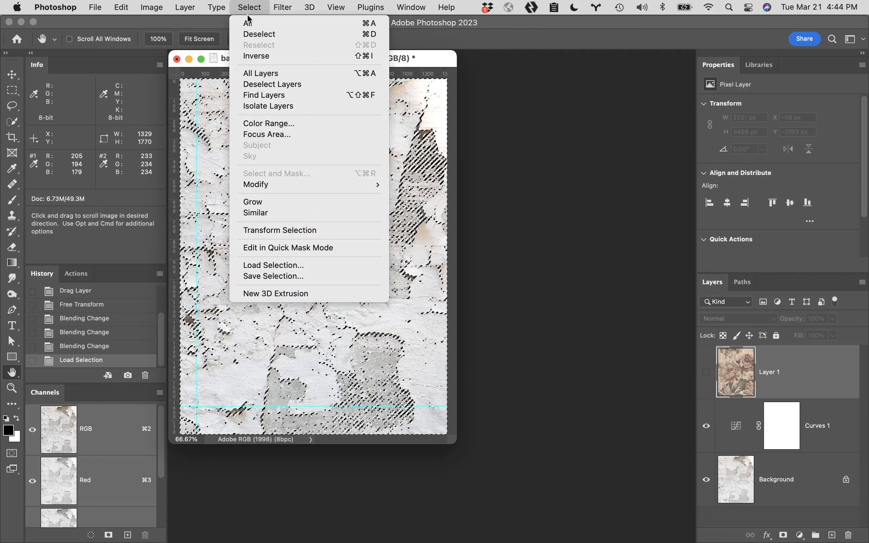
pyautogui.click(275, 277)
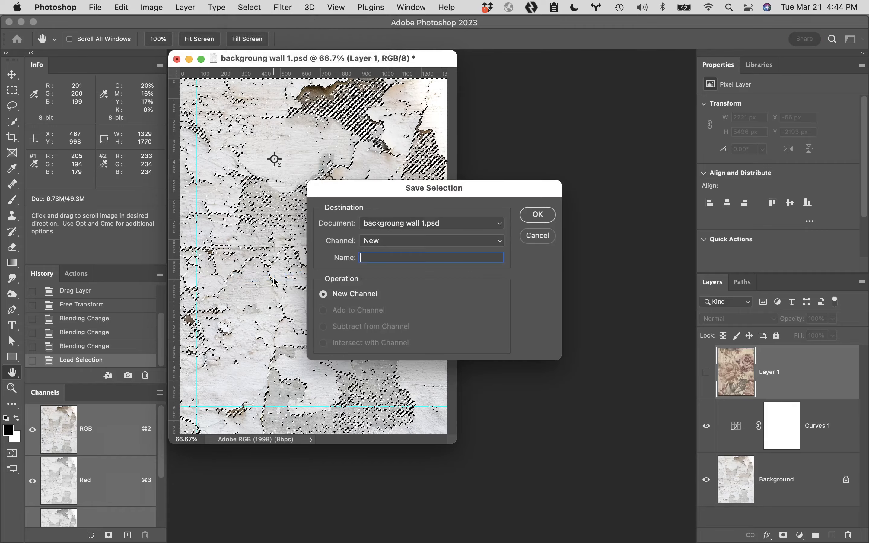
pyautogui.write('l')
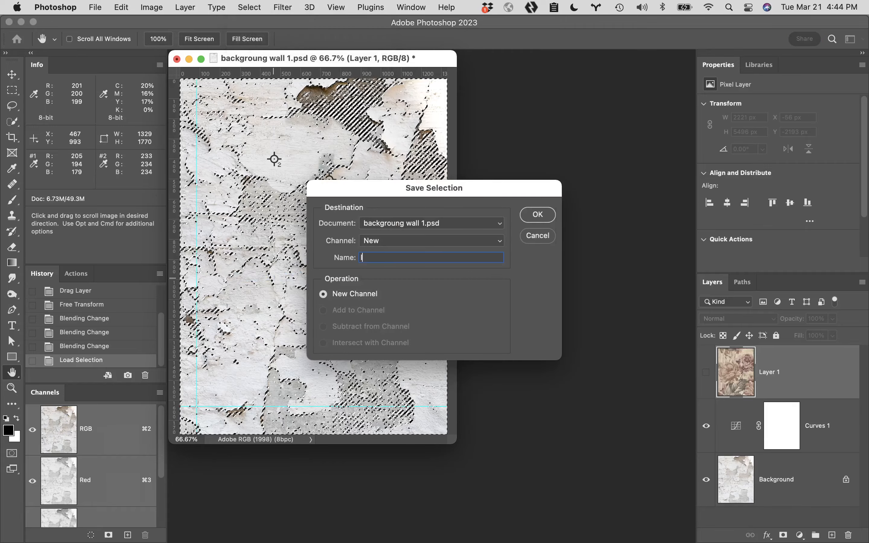
pyautogui.write('uminosity')
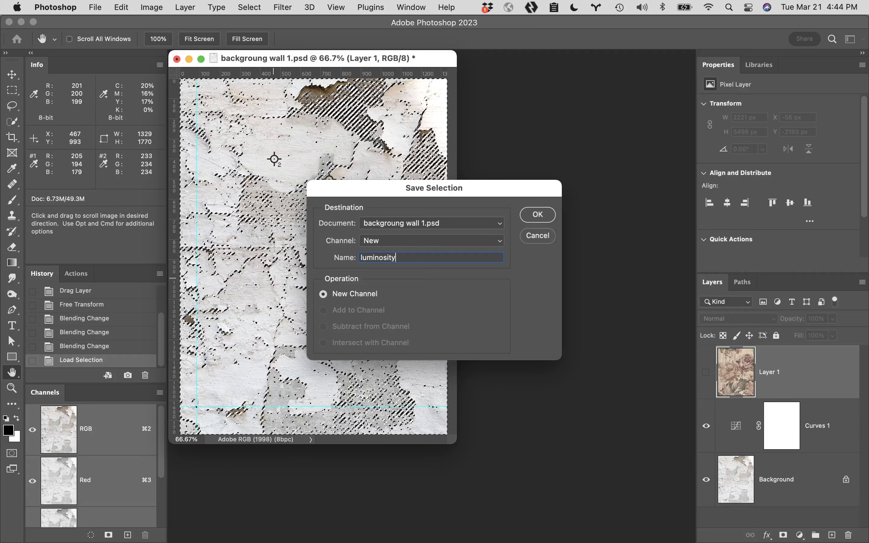
pyautogui.press('Return')
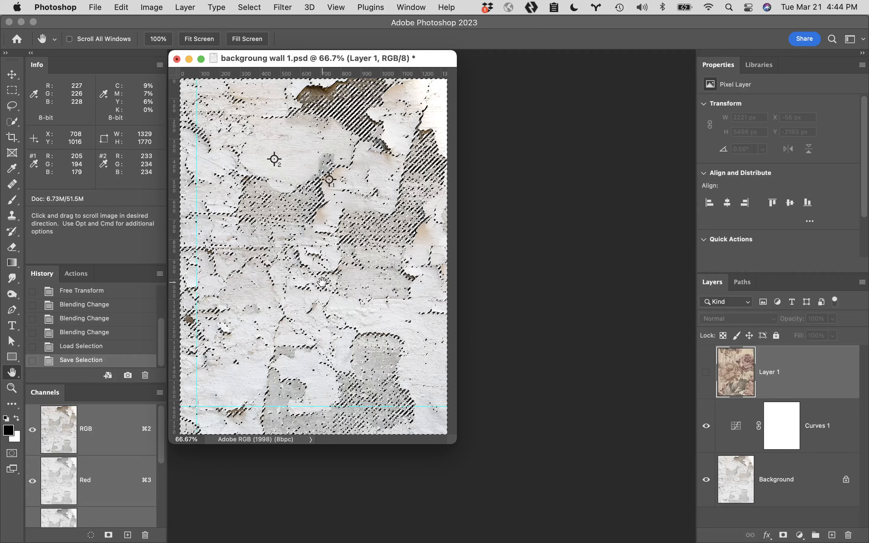
pyautogui.press('super+d')
# Inspect the saved luminosity channel on its own and delete it
pyautogui.scroll(-4, 130, 470)
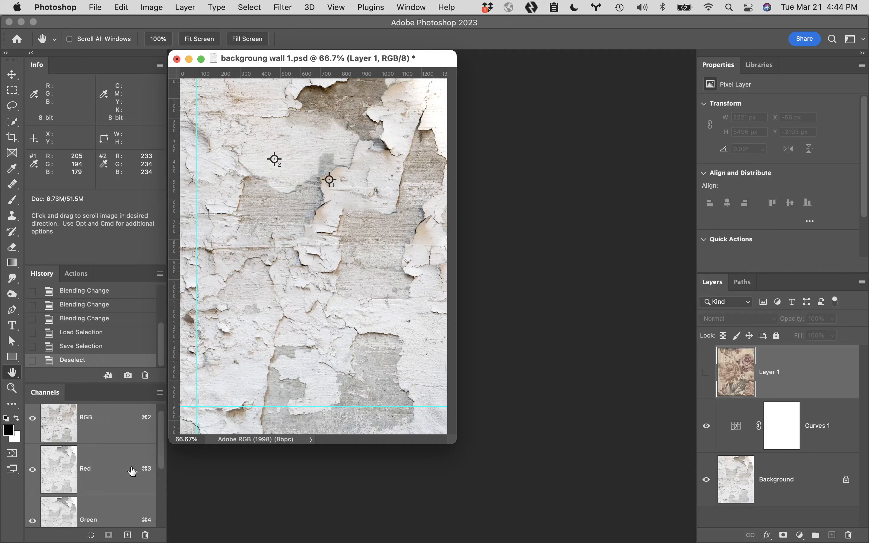
pyautogui.click(123, 503)
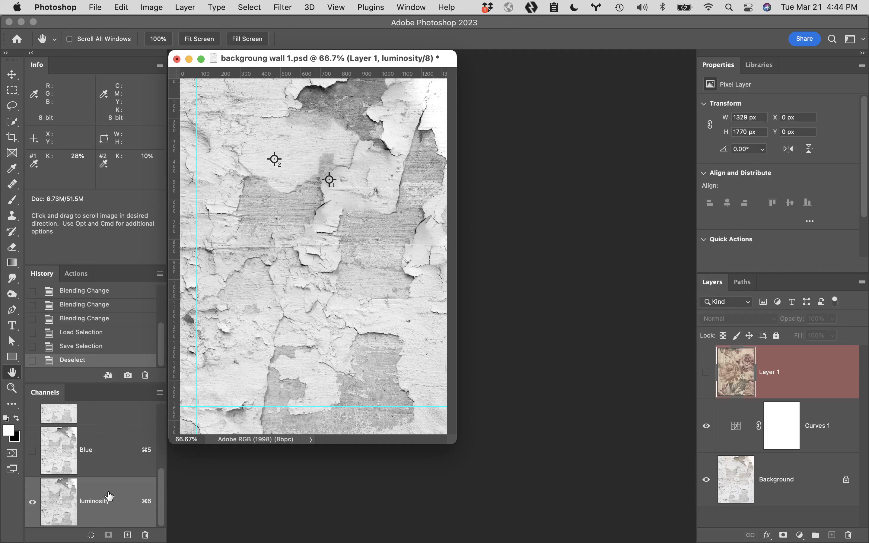
pyautogui.moveTo(124, 500); pyautogui.dragTo(145, 535)
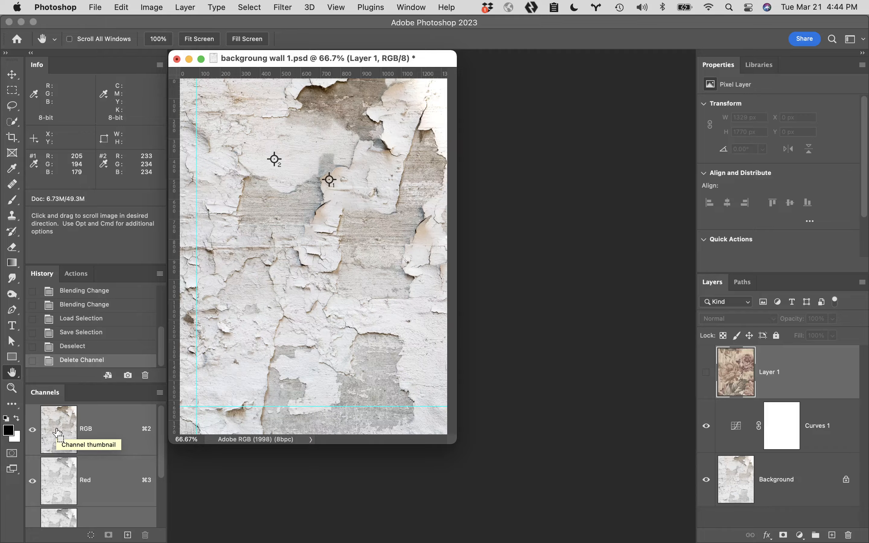
# Select the visible wall's luminosity from the RGB channel, store it as a new channel called luminosity, and deselect
pyautogui.keyDown('super'); pyautogui.click(58, 433); pyautogui.keyUp('super')
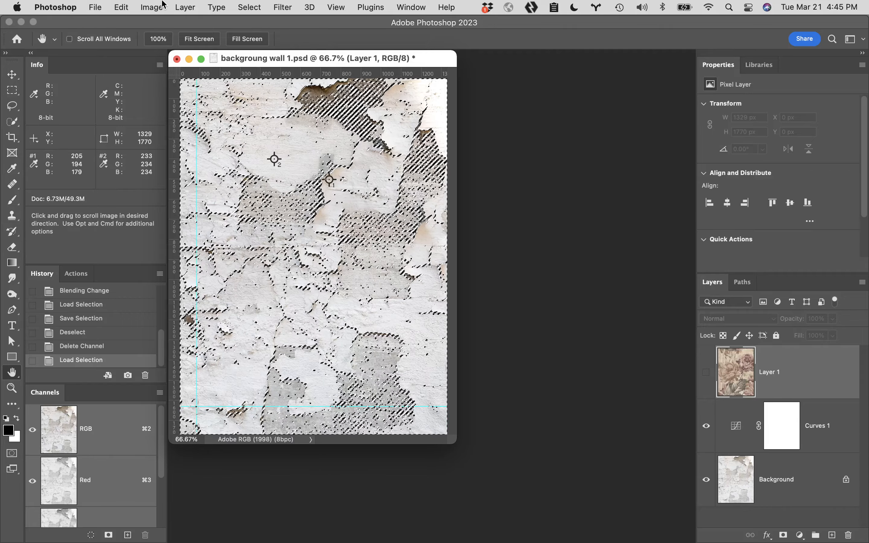
pyautogui.click(253, 6)
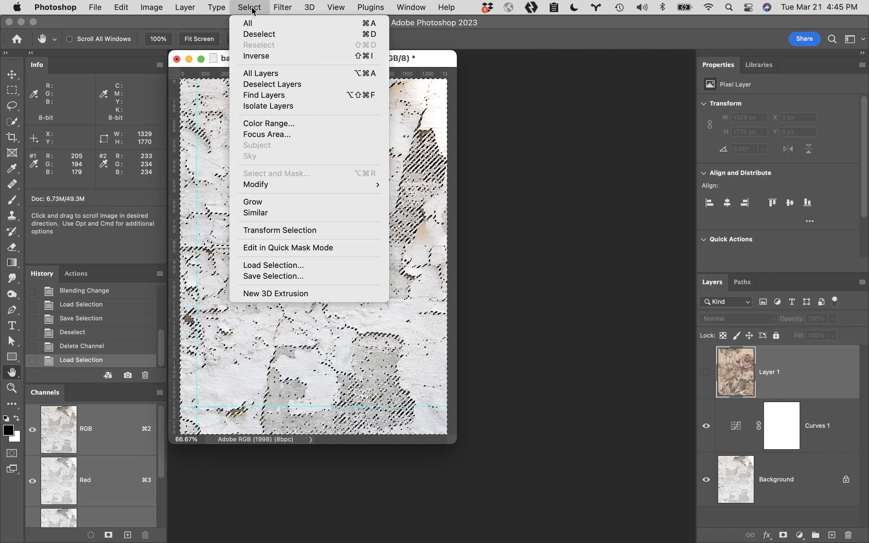
pyautogui.click(300, 276)
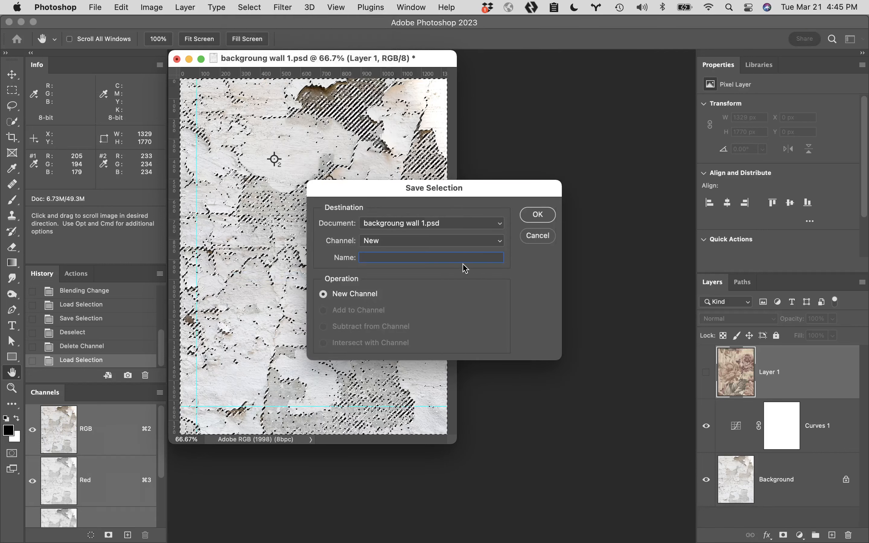
pyautogui.write('lumino')
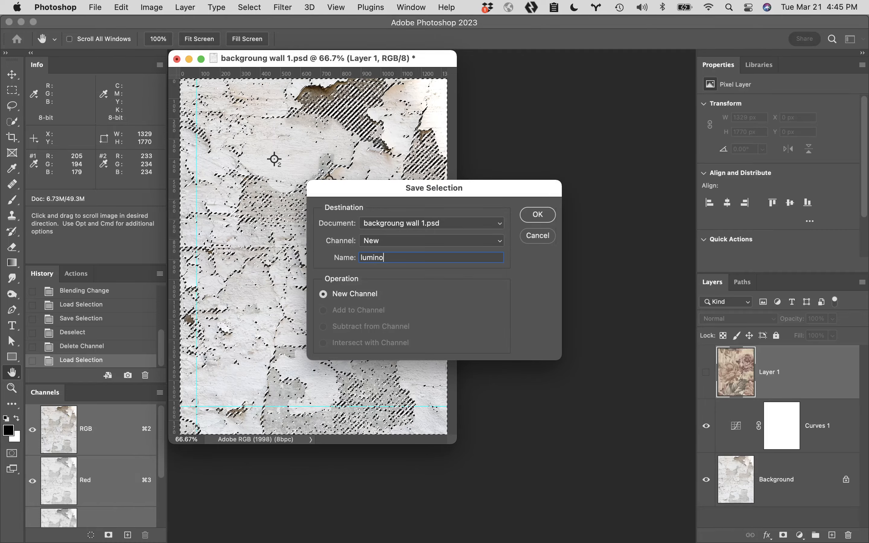
pyautogui.write('sity')
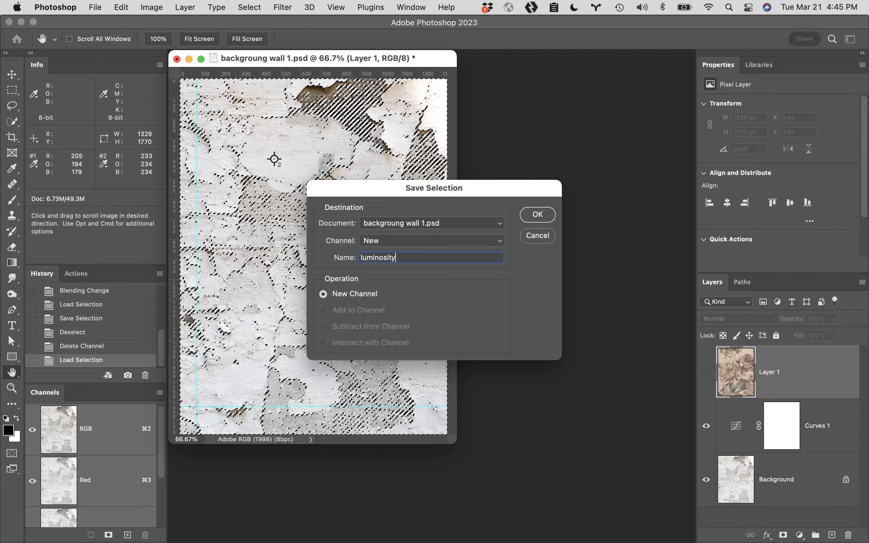
pyautogui.press('Return')
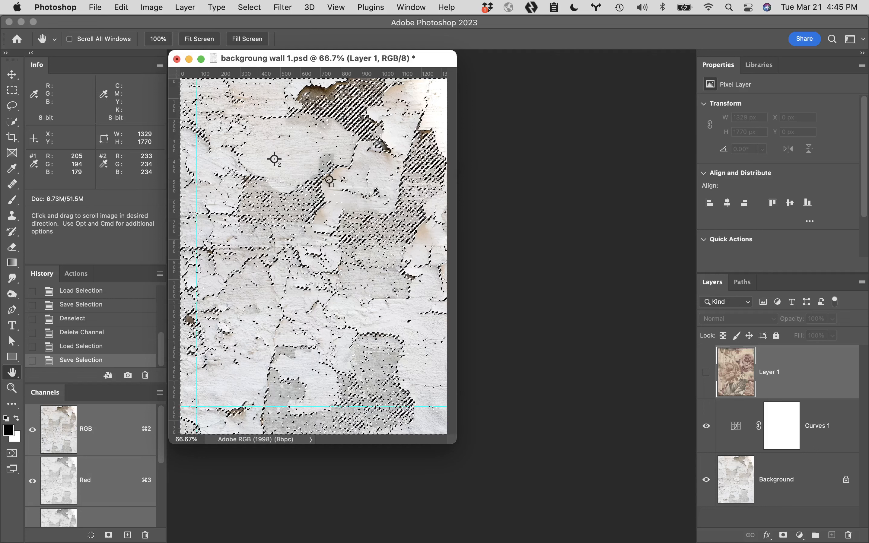
pyautogui.press('super+d')
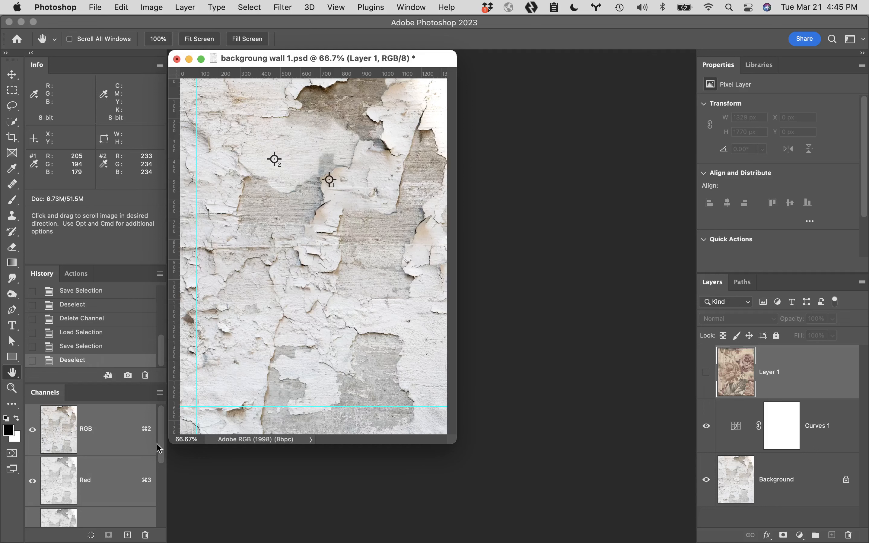
# Display the luminosity channel and invert its tones
pyautogui.moveTo(160, 449); pyautogui.dragTo(156, 537)
pyautogui.click(68, 498)
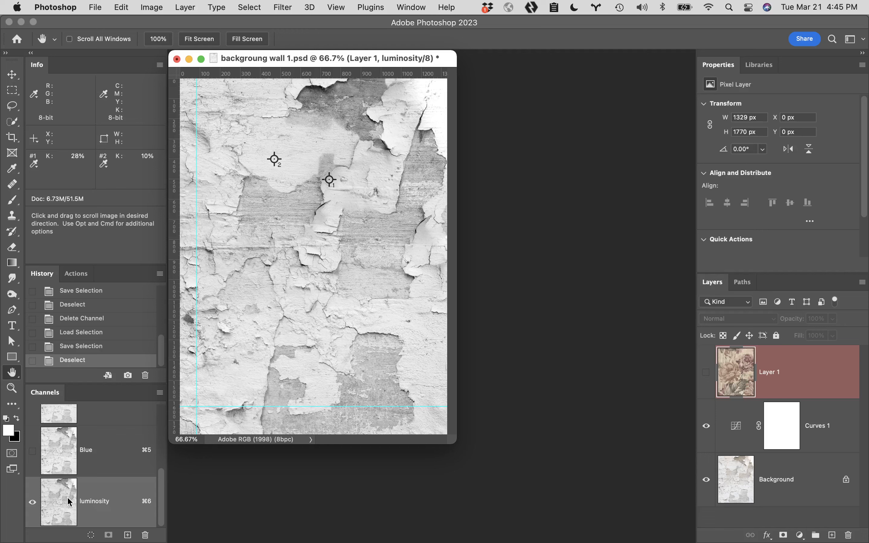
pyautogui.press('super+i')
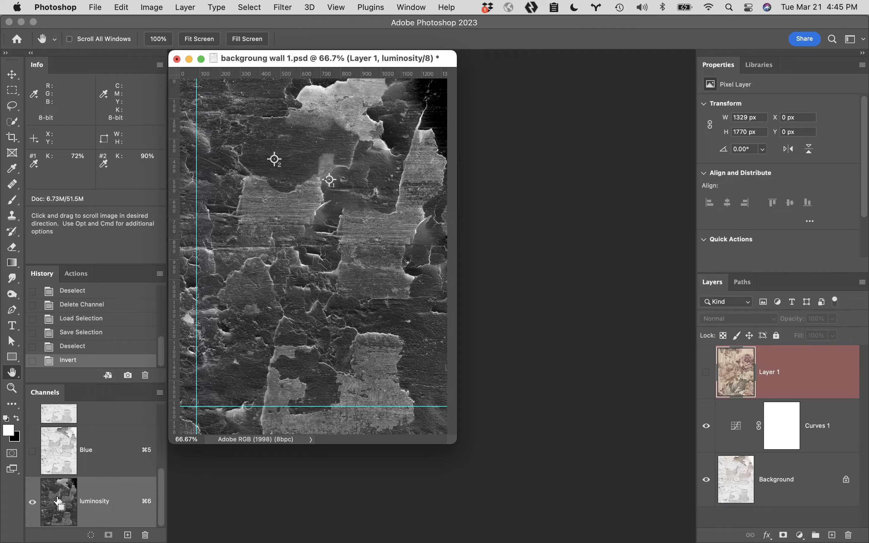
# Load the inverted luminosity channel as a selection, show the floral Layer 1 again, and add a layer mask from the selection
pyautogui.keyDown('super'); pyautogui.click(58, 500); pyautogui.keyUp('super')
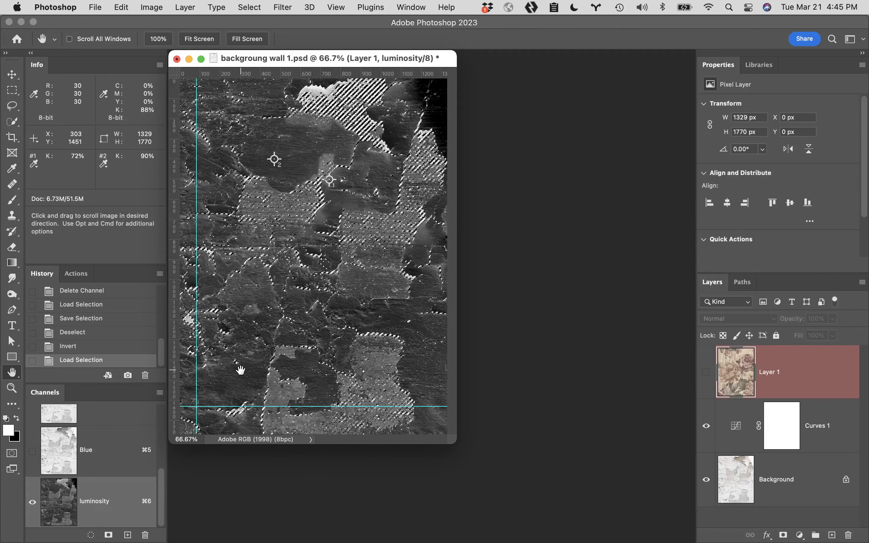
pyautogui.click(834, 372)
pyautogui.click(706, 374)
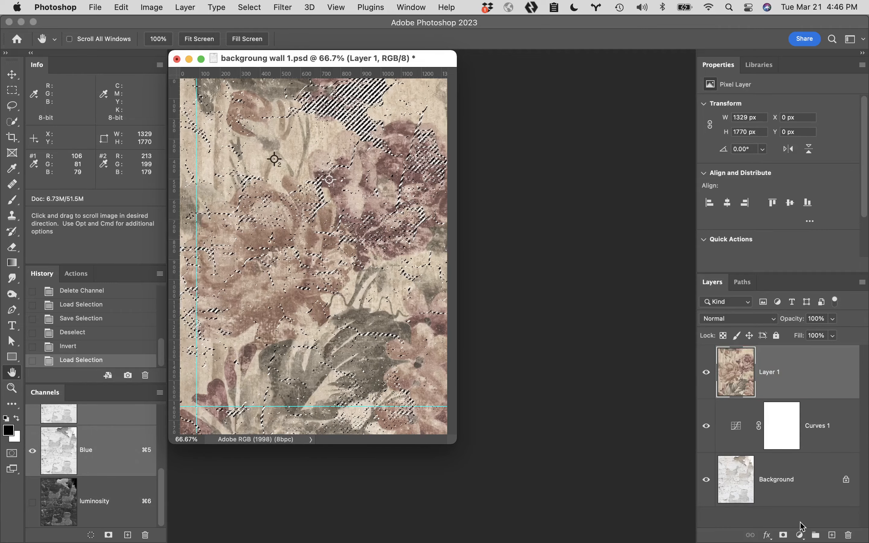
pyautogui.click(784, 535)
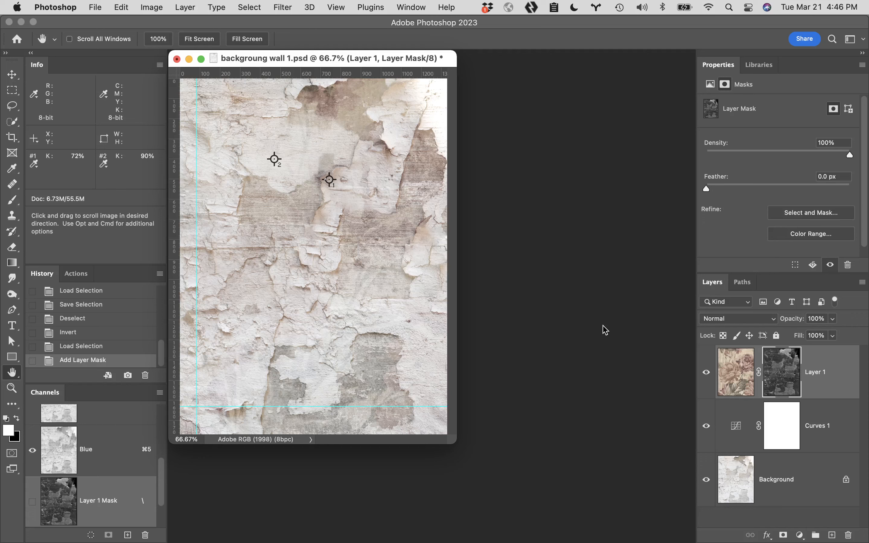
# Display the layer mask of Layer 1 on its own in the canvas
pyautogui.keyDown('alt'); pyautogui.click(783, 376); pyautogui.keyUp('alt')
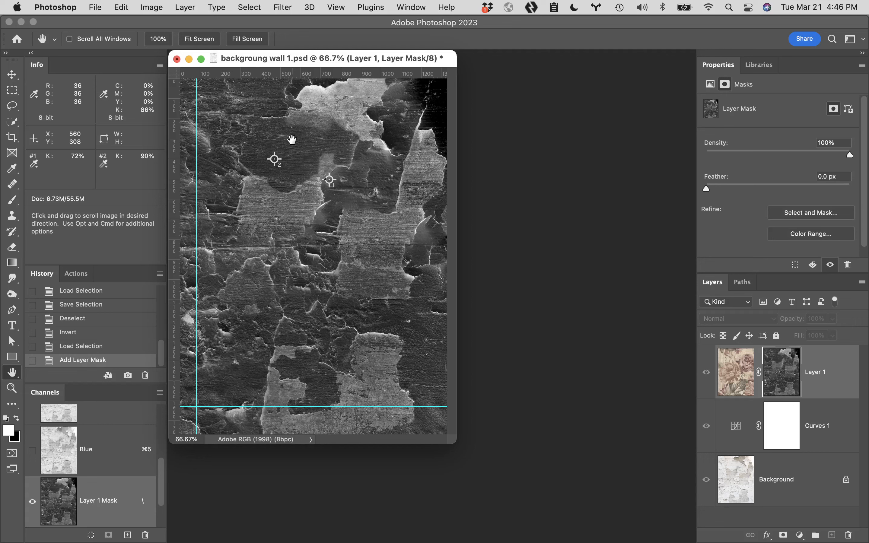
# Try painting the mask's lower-right peeled patch white with a 175 px Soft Round brush in Normal mode, and undo the stroke
pyautogui.press('b')
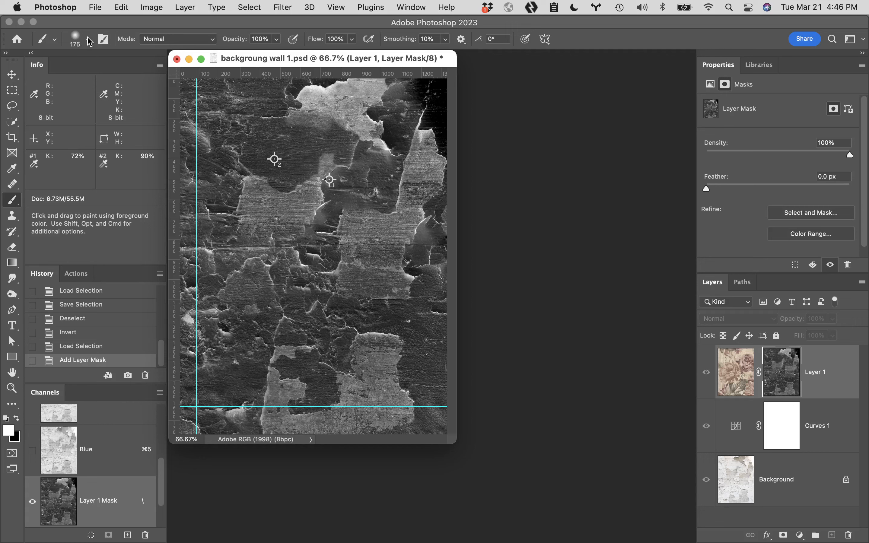
pyautogui.click(75, 39)
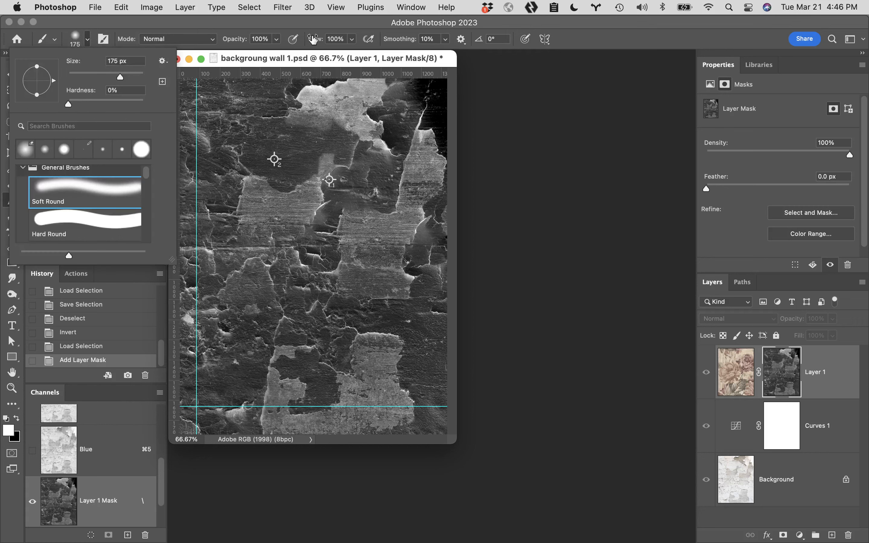
pyautogui.click(333, 23)
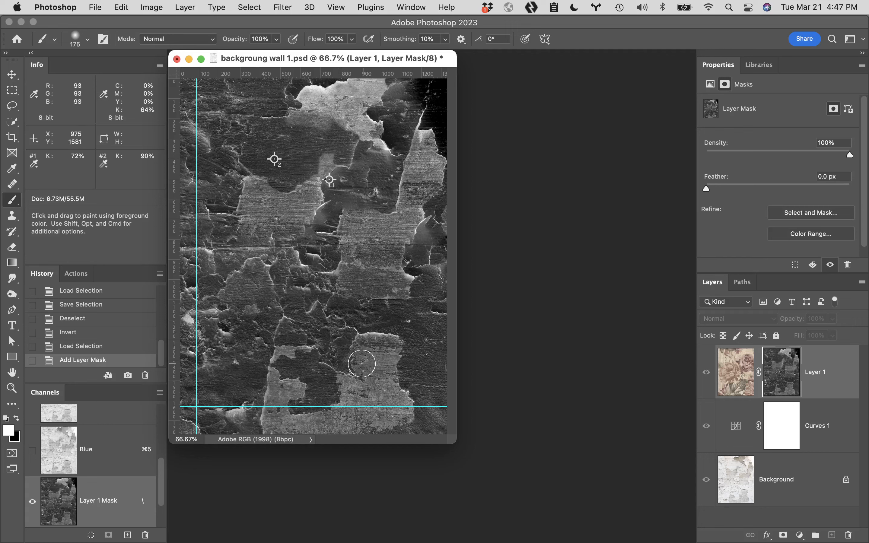
pyautogui.moveTo(370, 362)
pyautogui.mouseDown()
pyautogui.moveTo(389, 395)
pyautogui.moveTo(382, 418)
pyautogui.mouseUp()
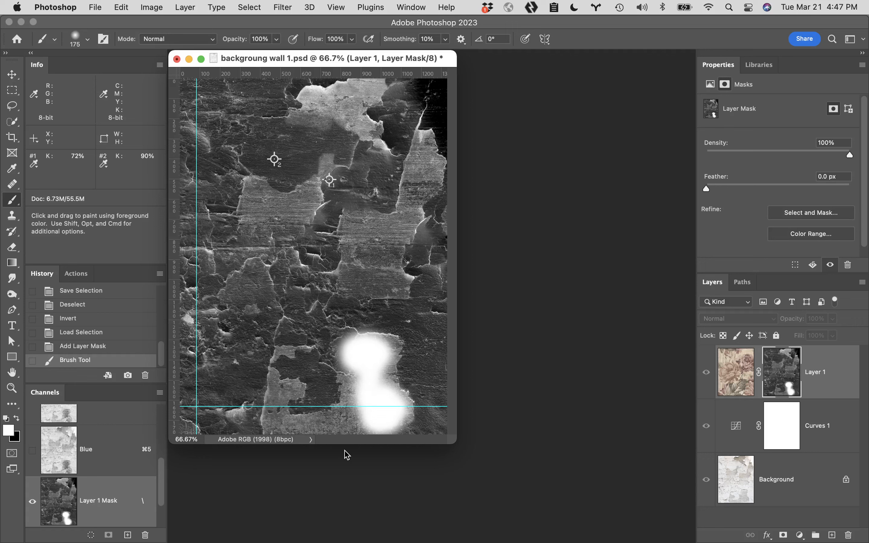
pyautogui.press('super+z')
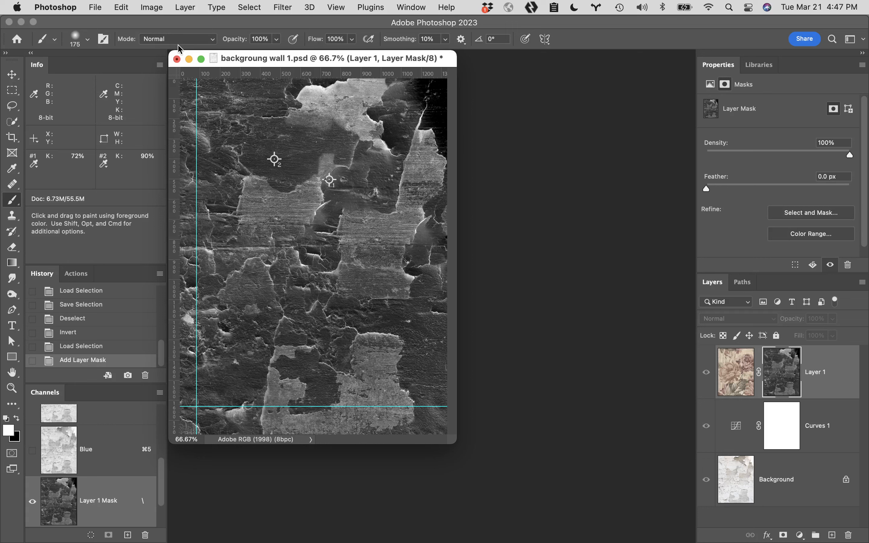
# Set the brush mode to Overlay, try painting white over the mask's lower-right peeled patch, and undo the stroke
pyautogui.click(196, 38)
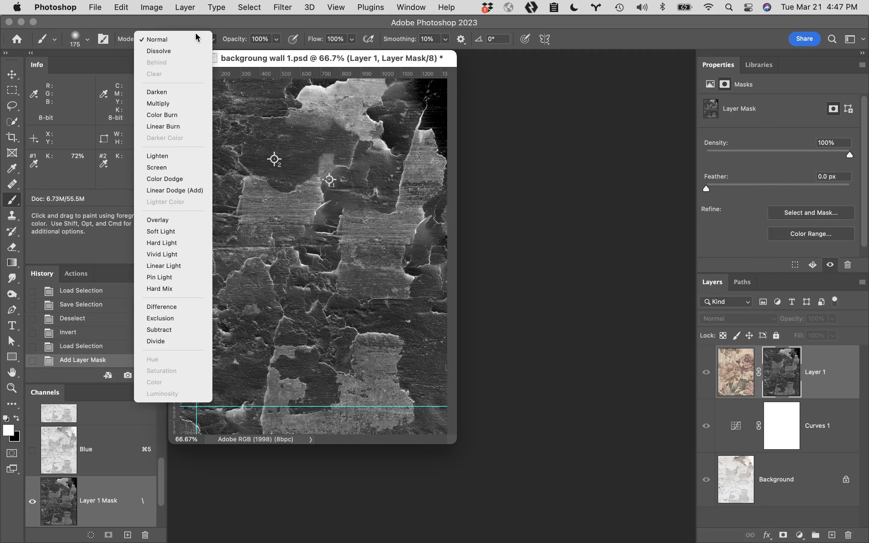
pyautogui.click(179, 221)
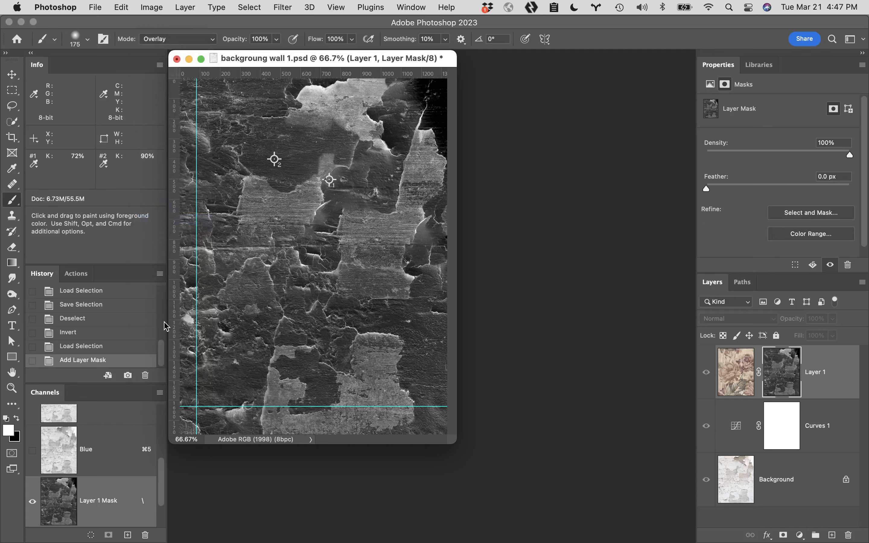
pyautogui.moveTo(390, 371)
pyautogui.mouseDown()
pyautogui.moveTo(364, 350)
pyautogui.moveTo(349, 358)
pyautogui.moveTo(370, 344)
pyautogui.moveTo(344, 412)
pyautogui.moveTo(384, 409)
pyautogui.moveTo(407, 355)
pyautogui.mouseUp()
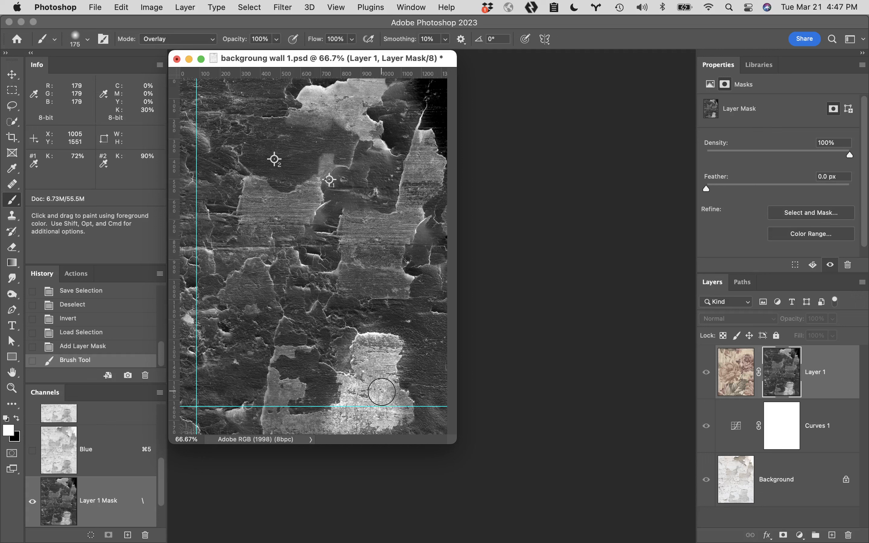
pyautogui.press('super+z')
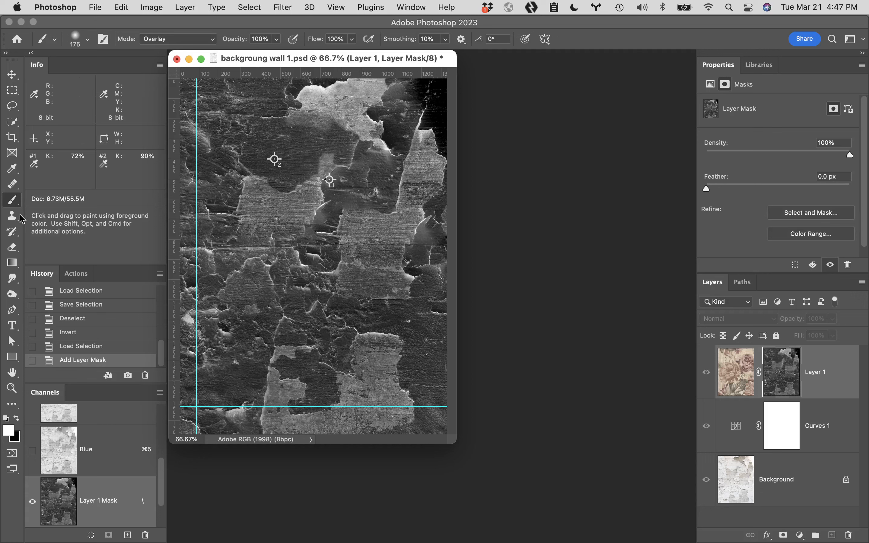
# Switch to the Dodge tool and set its tonal range to Midtones
pyautogui.click(14, 279)
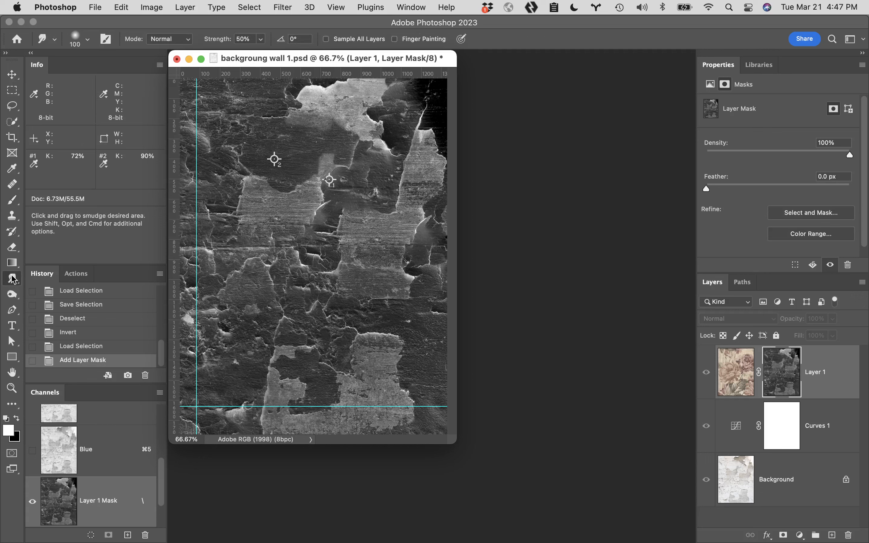
pyautogui.click(14, 297)
pyautogui.click(15, 296)
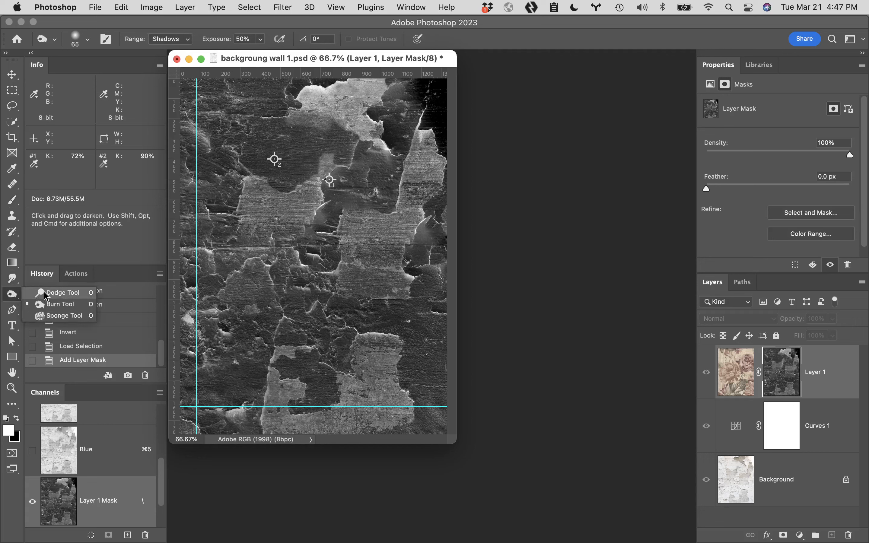
pyautogui.click(47, 294)
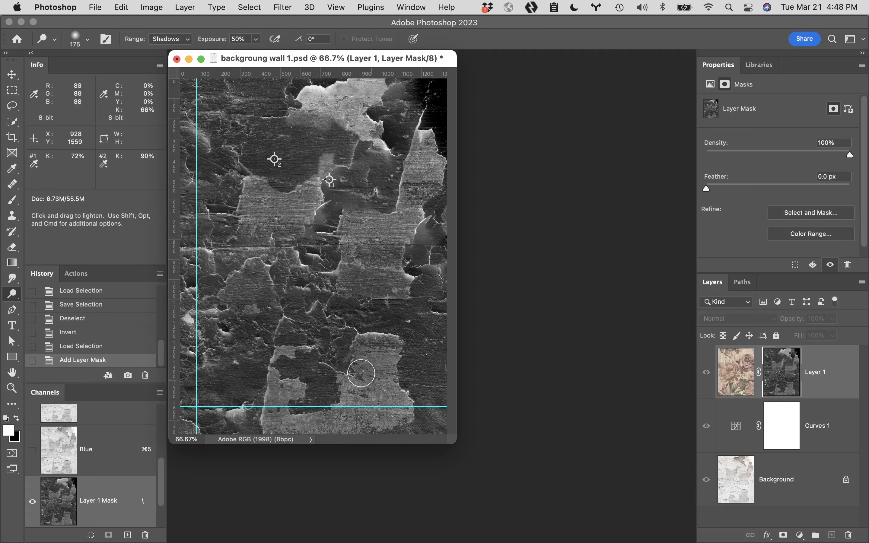
pyautogui.click(177, 44)
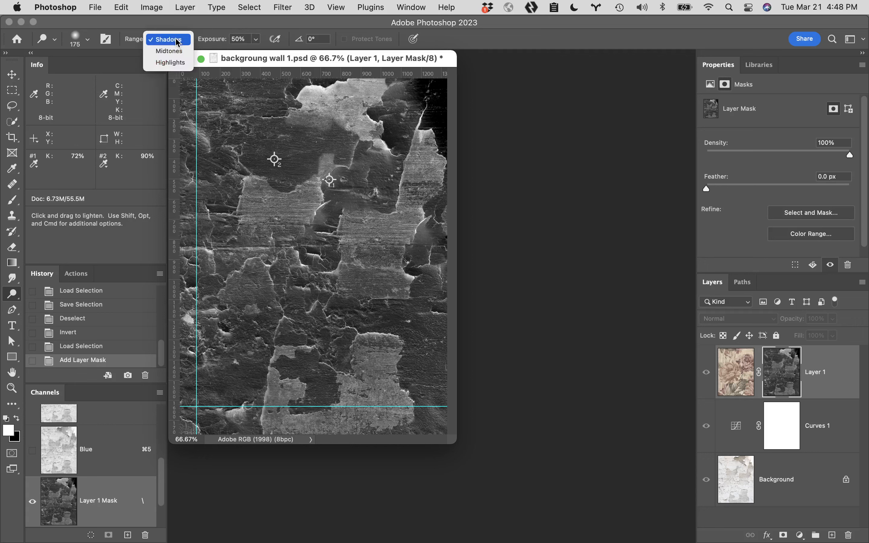
pyautogui.click(175, 53)
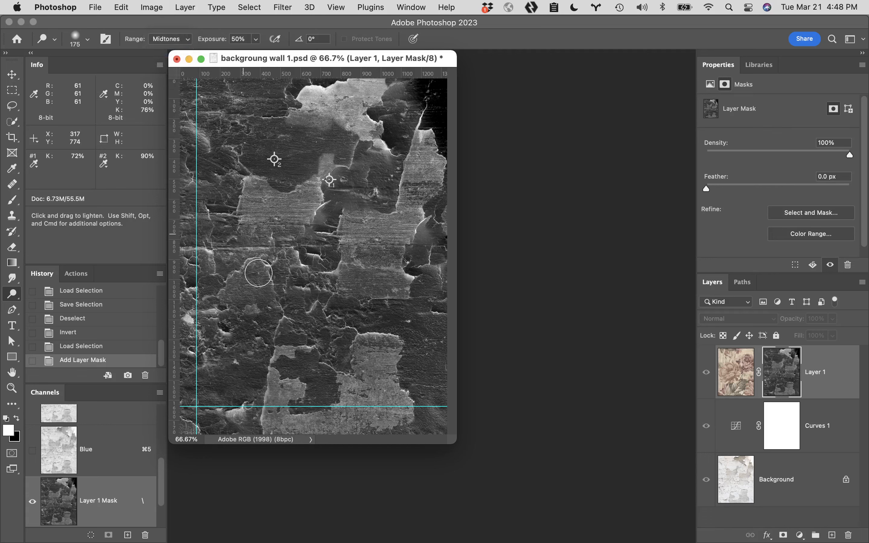
# Try dodging the mask's lower-right peeled patch, show the composite image, and undo the stroke
pyautogui.moveTo(378, 355)
pyautogui.mouseDown()
pyautogui.moveTo(359, 345)
pyautogui.moveTo(379, 356)
pyautogui.moveTo(383, 401)
pyautogui.moveTo(390, 391)
pyautogui.moveTo(408, 408)
pyautogui.moveTo(380, 404)
pyautogui.moveTo(303, 432)
pyautogui.moveTo(276, 401)
pyautogui.moveTo(276, 422)
pyautogui.moveTo(385, 439)
pyautogui.mouseUp()
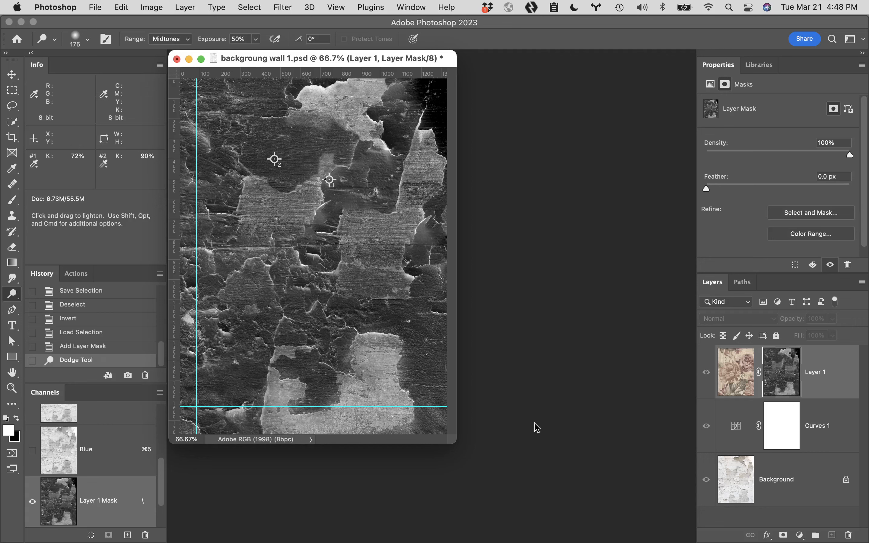
pyautogui.click(706, 373)
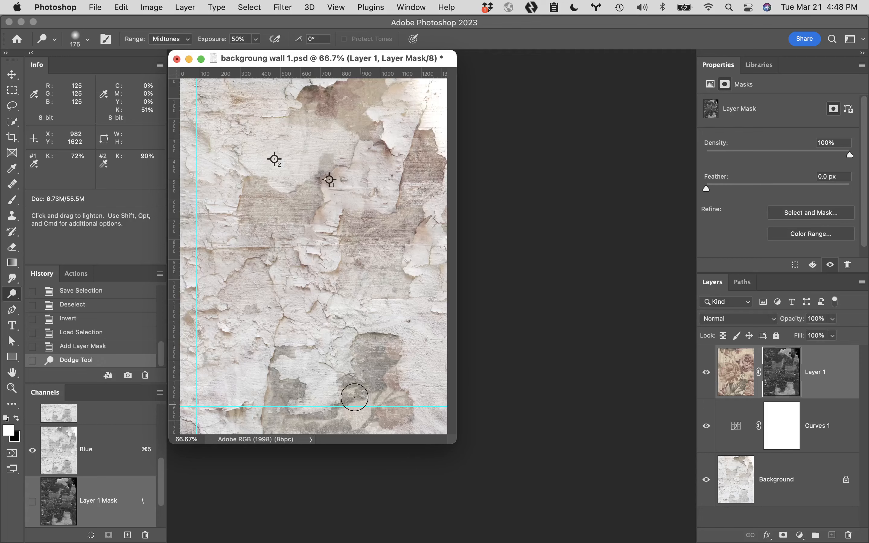
pyautogui.press('super+z')
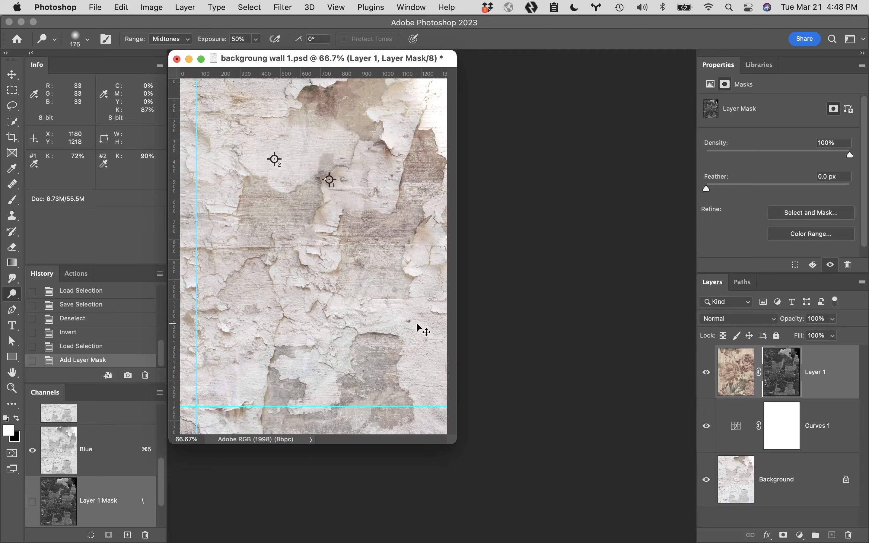
# Replace Layer 1's mask with a fresh one made from the reloaded luminosity channel selection
pyautogui.press('super+z')
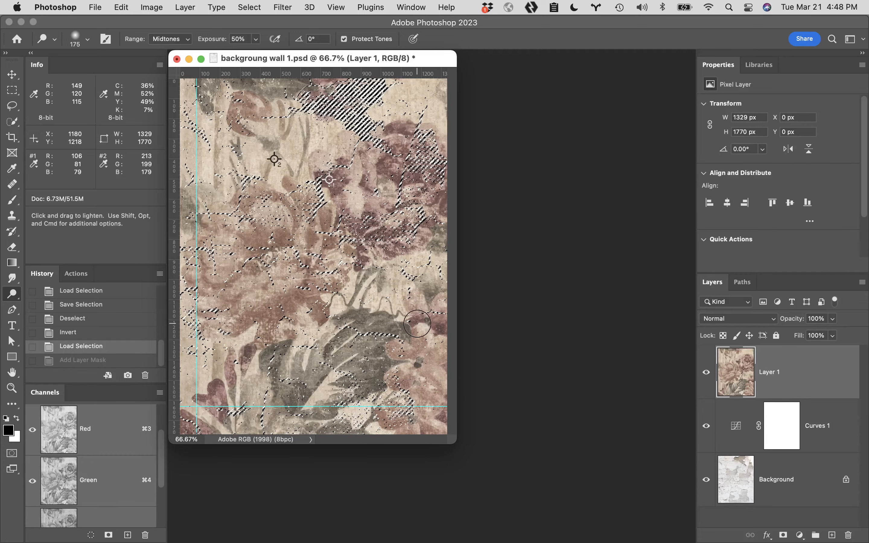
pyautogui.press('super+d')
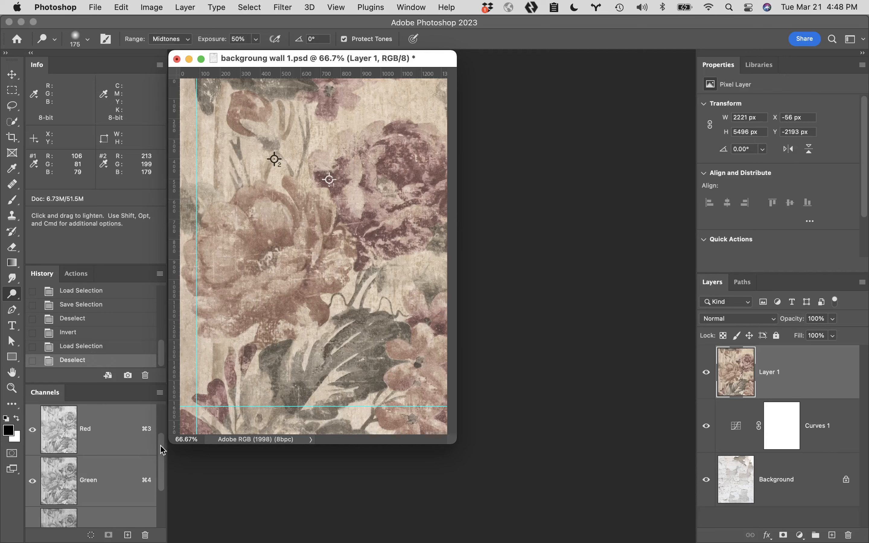
pyautogui.scroll(-3, 162, 449)
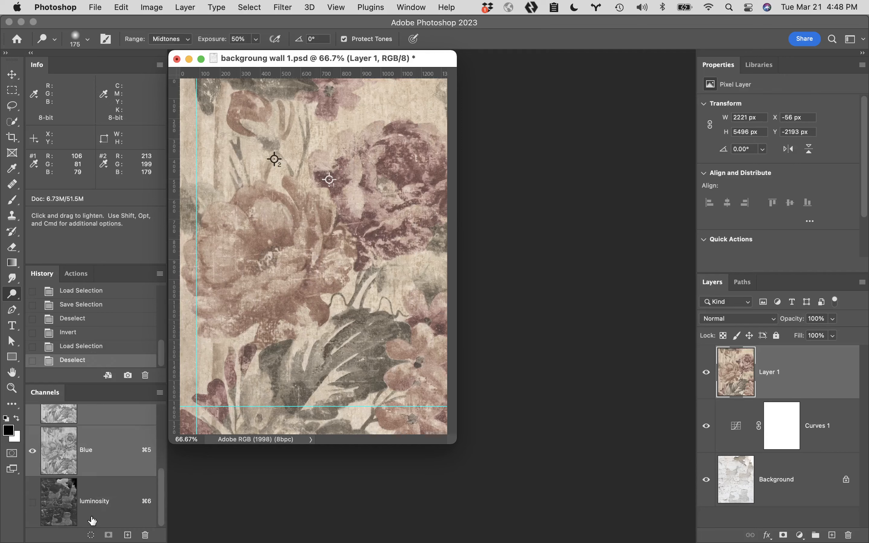
pyautogui.keyDown('super'); pyautogui.click(61, 498); pyautogui.keyUp('super')
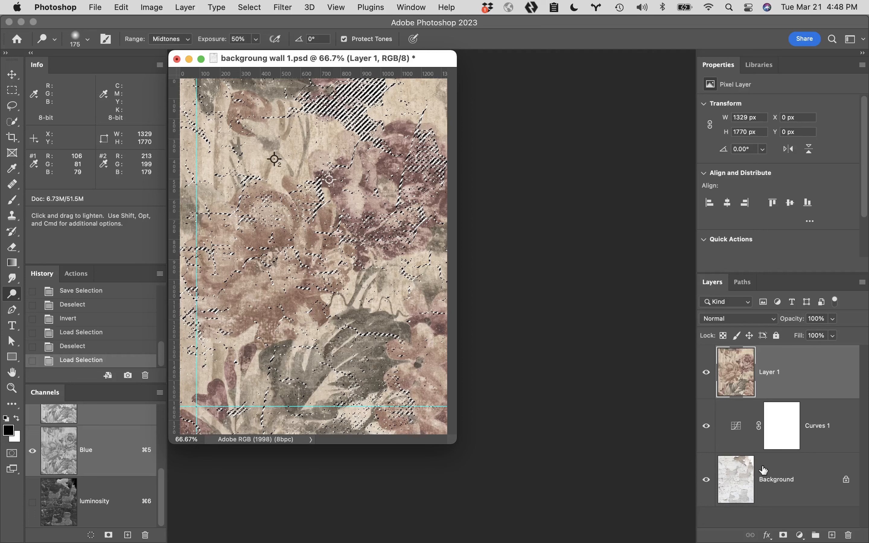
pyautogui.click(784, 535)
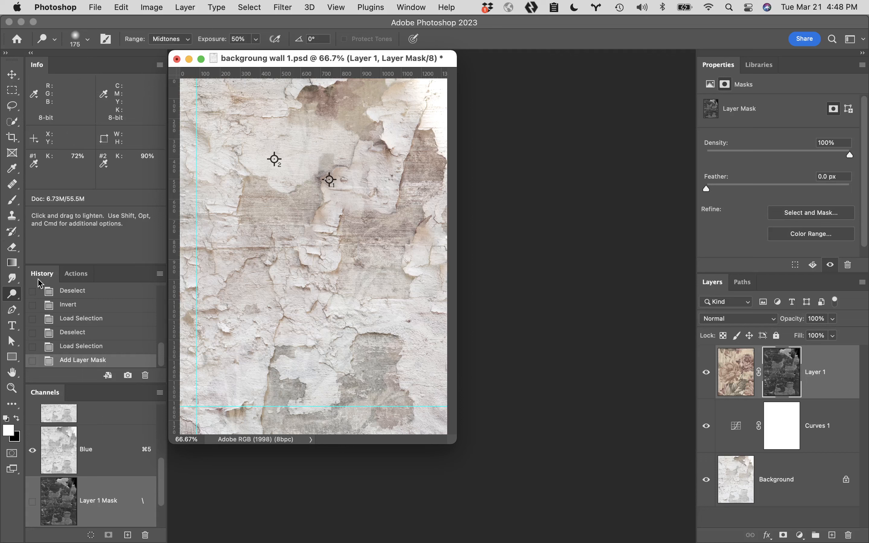
# Dodge the peeled patches in the lower part of Layer 1's mask, and burn the shadows in its upper-right corner
pyautogui.click(13, 294)
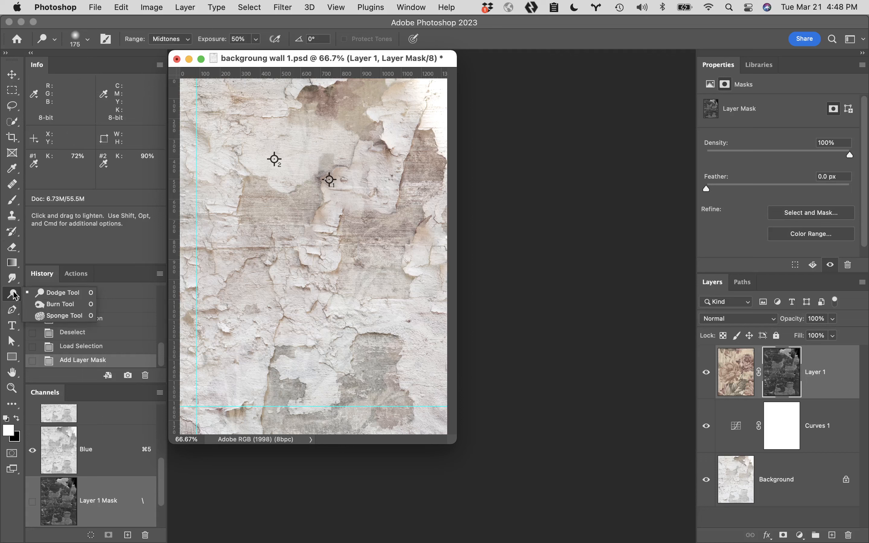
pyautogui.click(29, 293)
pyautogui.moveTo(380, 354)
pyautogui.mouseDown()
pyautogui.moveTo(352, 360)
pyautogui.moveTo(371, 384)
pyautogui.moveTo(379, 353)
pyautogui.moveTo(399, 421)
pyautogui.moveTo(372, 362)
pyautogui.moveTo(346, 422)
pyautogui.mouseUp()
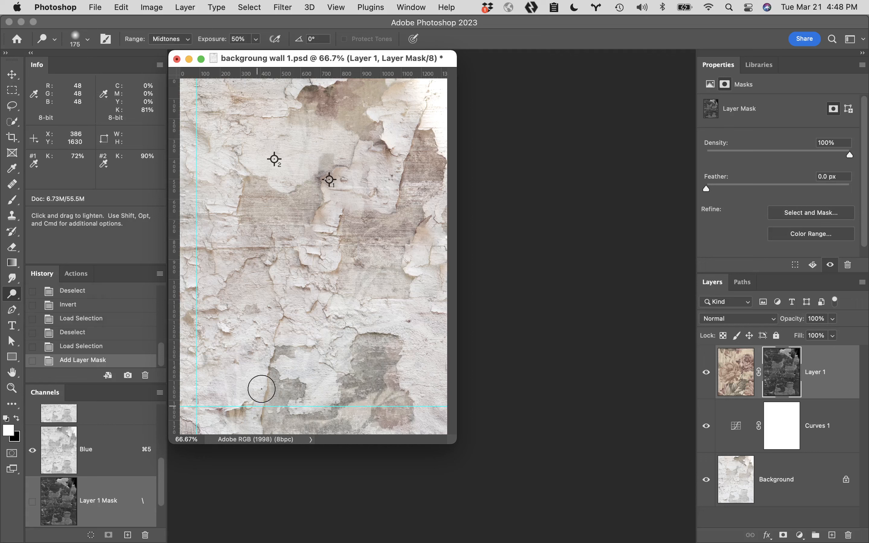
pyautogui.click(283, 362)
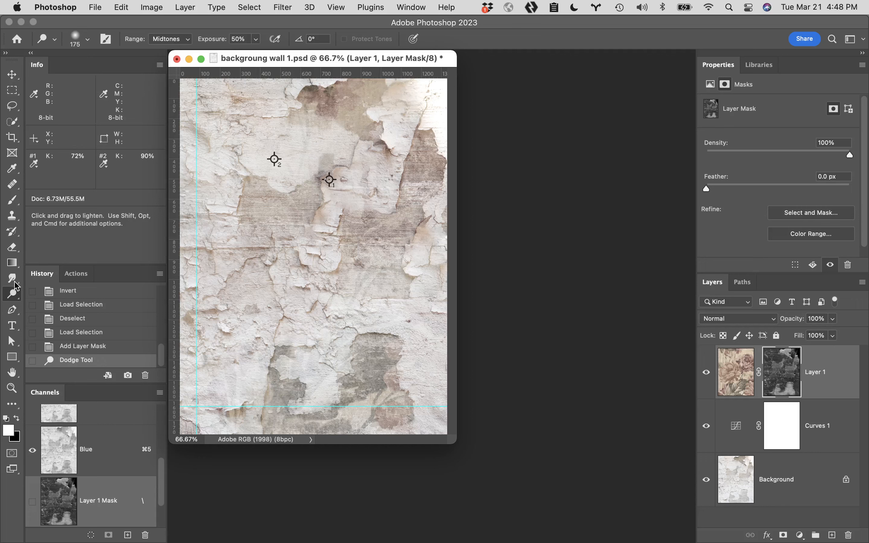
pyautogui.moveTo(13, 296); pyautogui.dragTo(54, 306)
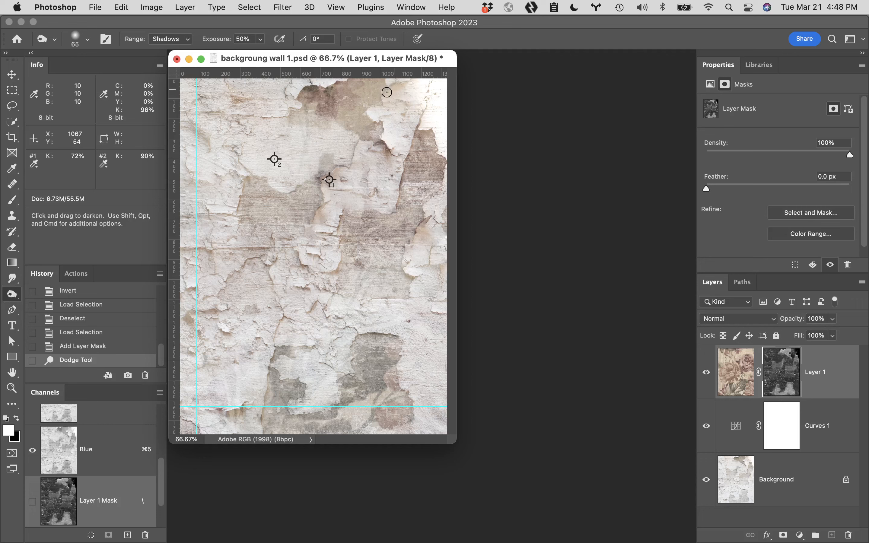
pyautogui.click(405, 100)
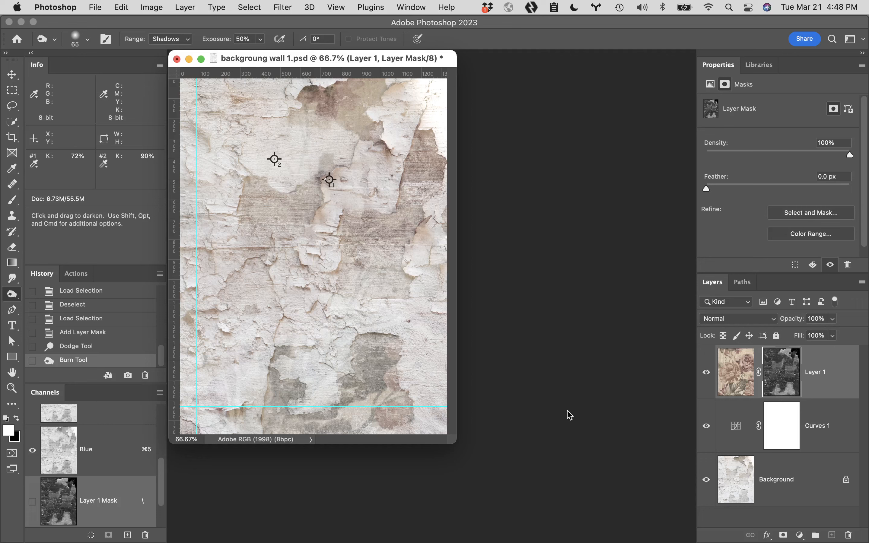
# Apply Levels to the Layer 1 mask with a black input of 52 and a white input of 201
pyautogui.press('super+l')
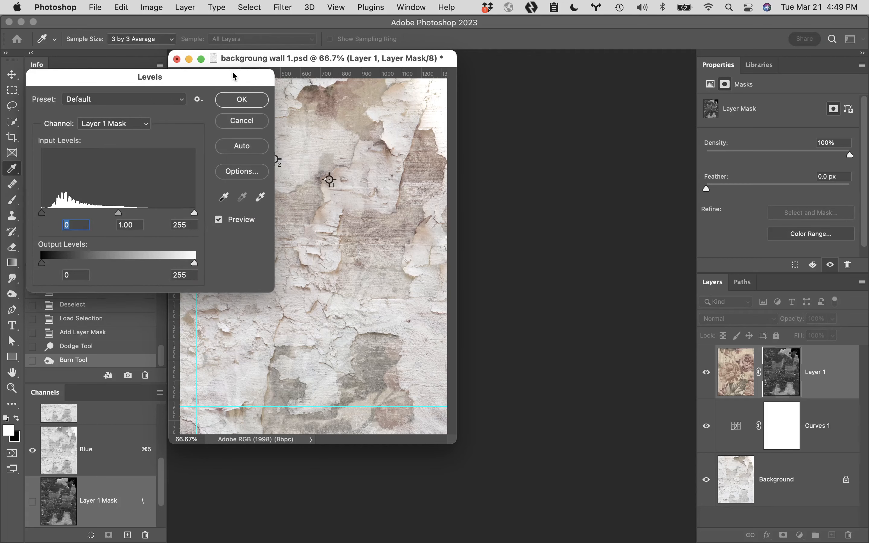
pyautogui.moveTo(230, 77); pyautogui.dragTo(681, 71)
pyautogui.moveTo(491, 209); pyautogui.dragTo(516, 208)
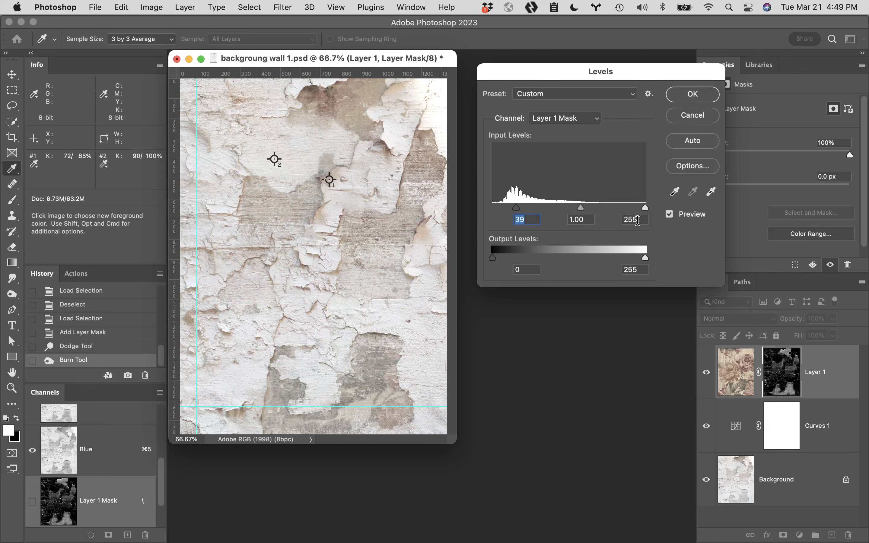
pyautogui.moveTo(650, 213); pyautogui.dragTo(612, 210)
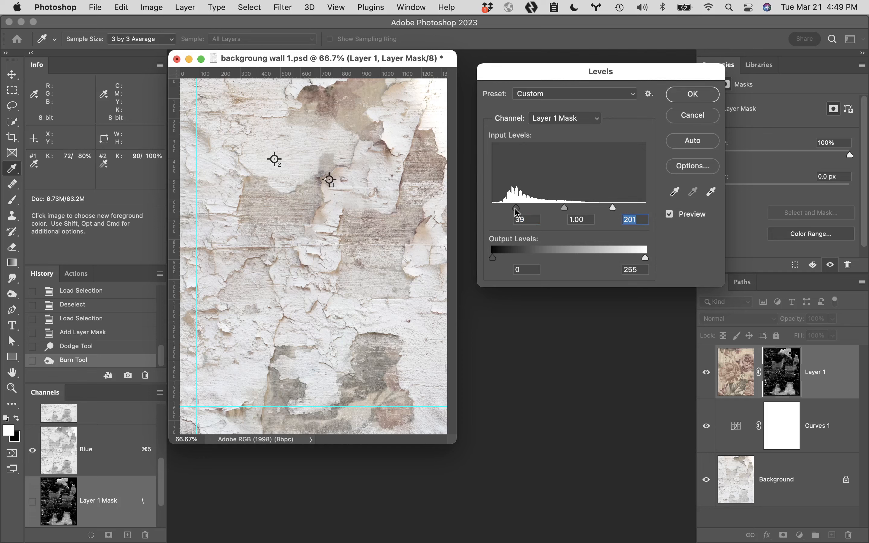
pyautogui.moveTo(516, 210); pyautogui.dragTo(525, 210)
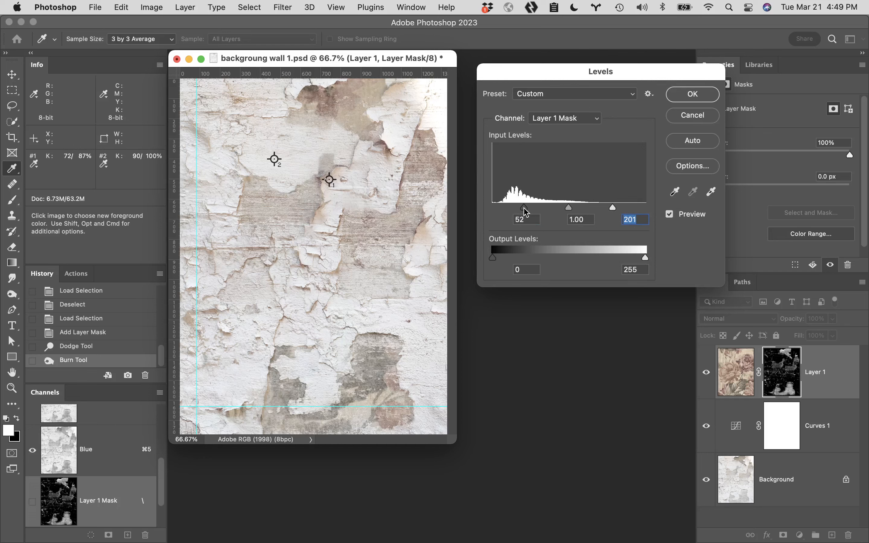
pyautogui.click(692, 94)
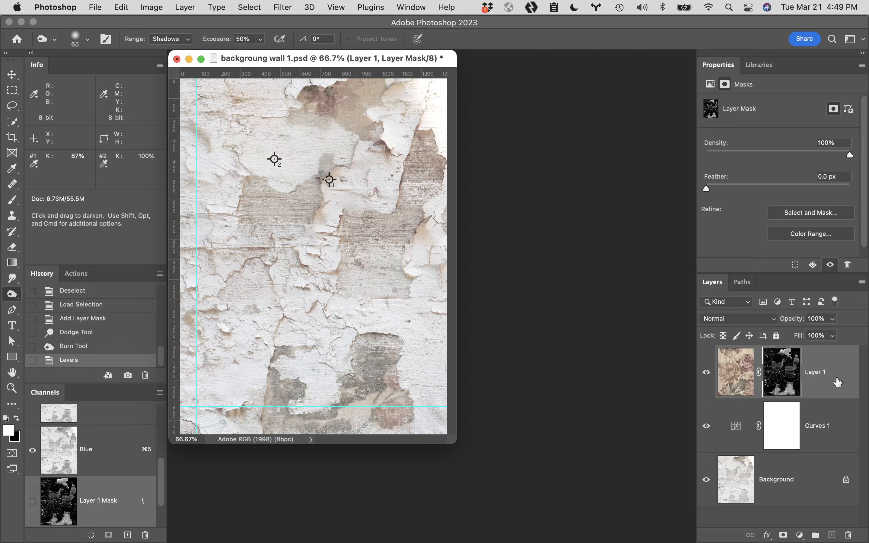
# Display the Layer 1 mask on its own, try burning the peeled patch left of centre, and undo the stroke
pyautogui.keyDown('alt'); pyautogui.click(793, 380); pyautogui.keyUp('alt')
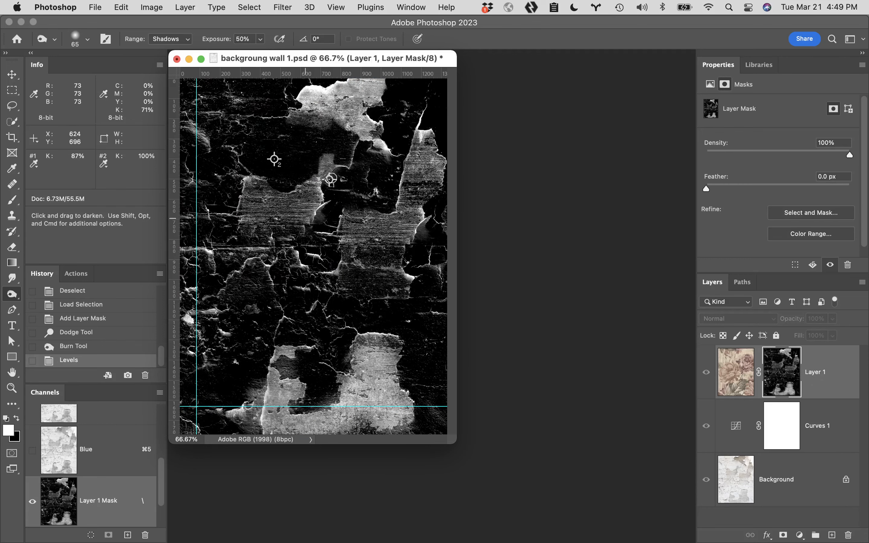
pyautogui.moveTo(265, 196)
pyautogui.mouseDown()
pyautogui.moveTo(253, 195)
pyautogui.moveTo(261, 219)
pyautogui.mouseUp()
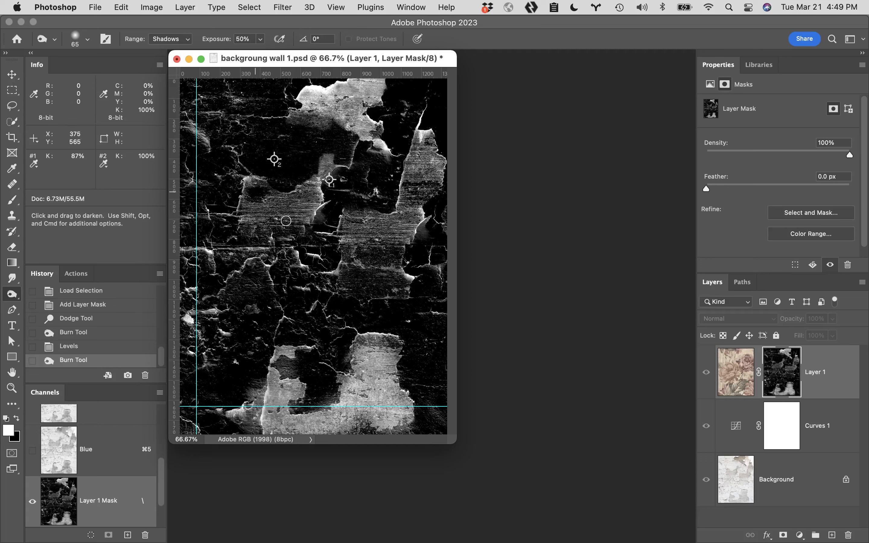
pyautogui.press('super+z')
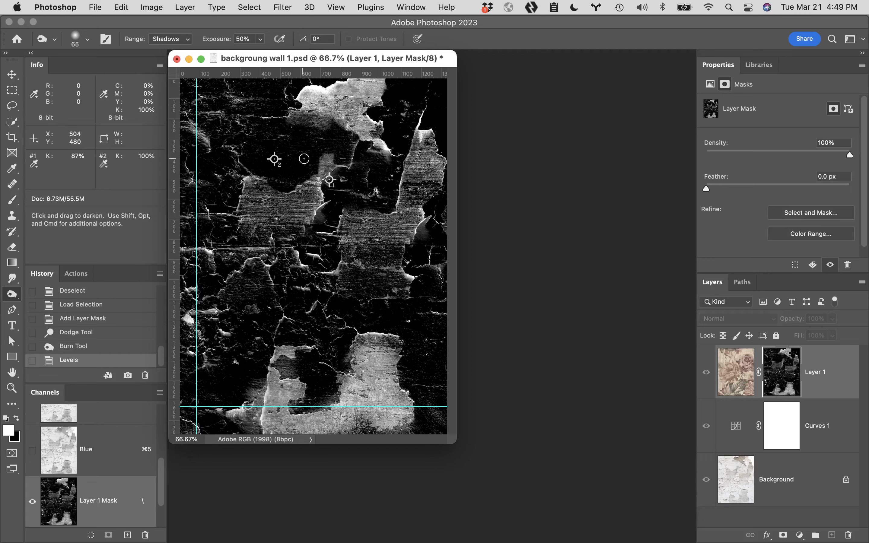
# Paint white with the 175 px Overlay brush over the mask's middle peeled patches, and return to the composite image
pyautogui.press('b')
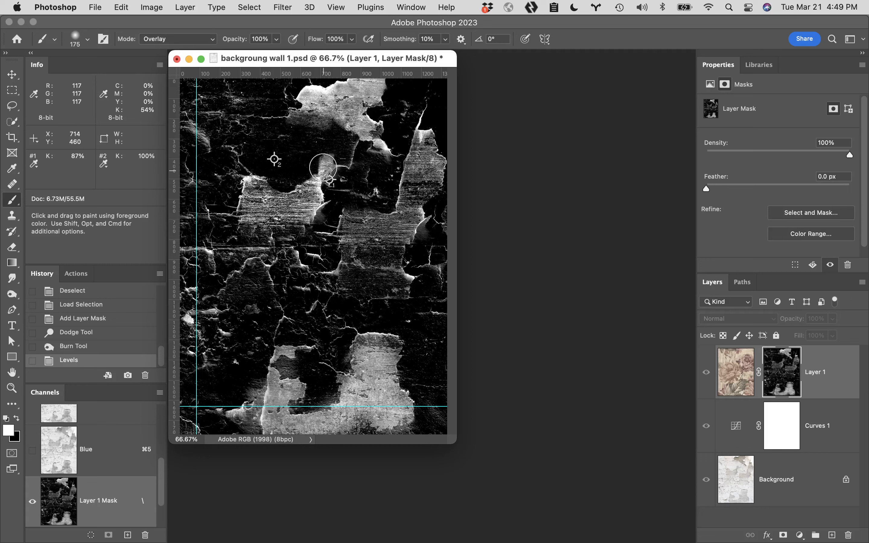
pyautogui.moveTo(322, 167); pyautogui.dragTo(288, 214)
pyautogui.moveTo(359, 232)
pyautogui.mouseDown()
pyautogui.moveTo(352, 225)
pyautogui.moveTo(401, 230)
pyautogui.moveTo(437, 142)
pyautogui.moveTo(413, 223)
pyautogui.moveTo(388, 258)
pyautogui.mouseUp()
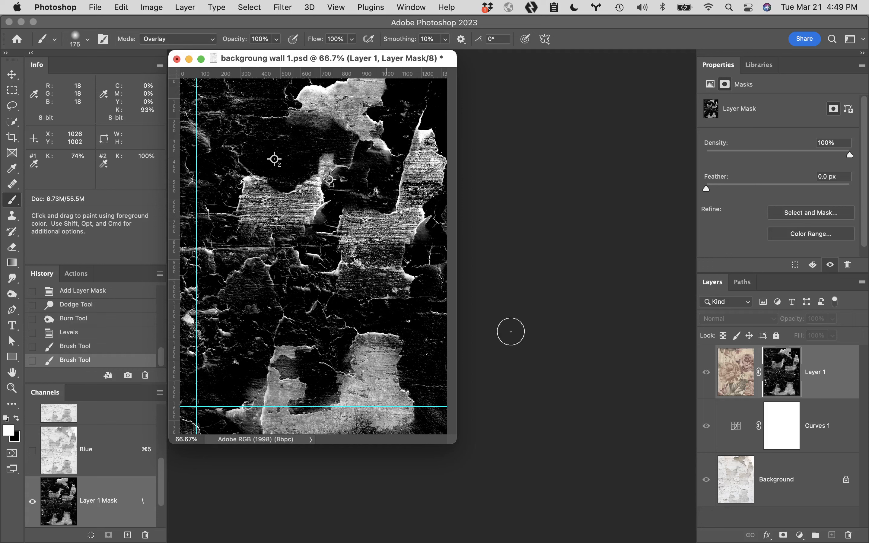
pyautogui.click(709, 376)
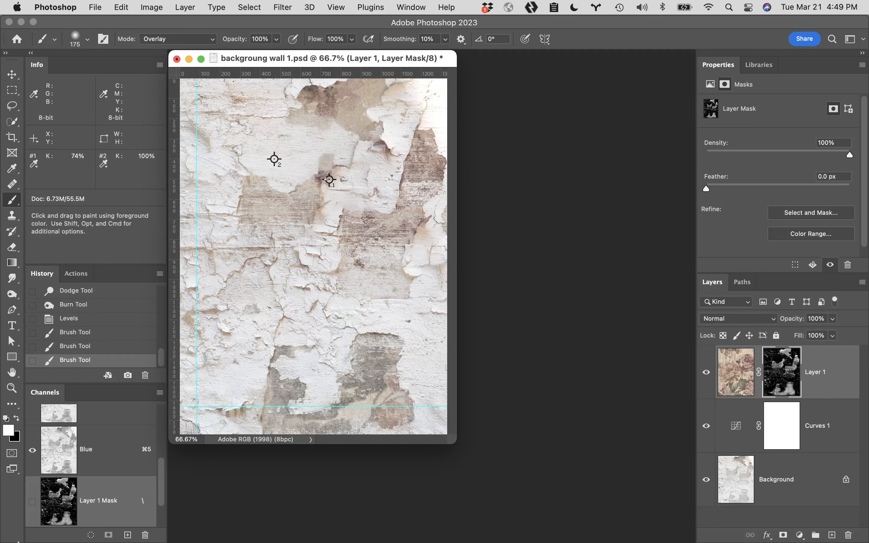
# Open Puppet warp figure.psd from the Finder in Photoshop, and hide the other applications
pyautogui.click(21, 531)
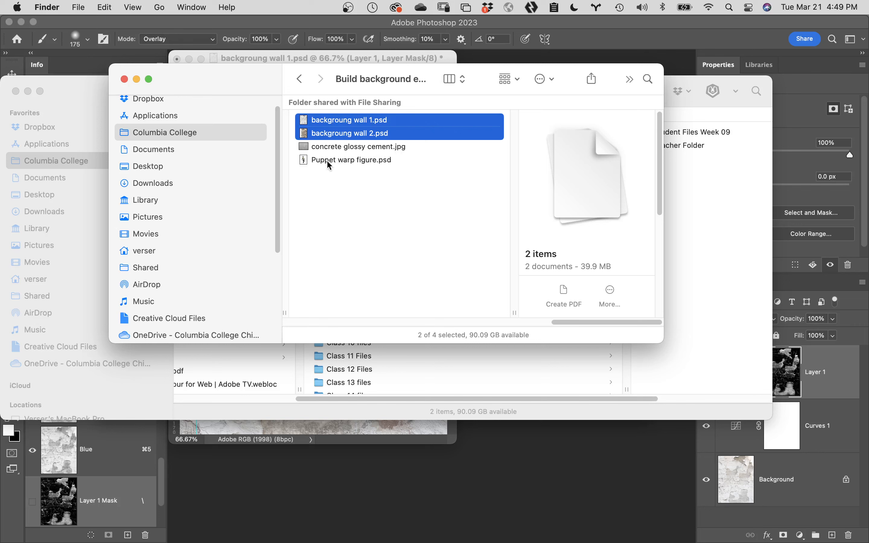
pyautogui.click(376, 161)
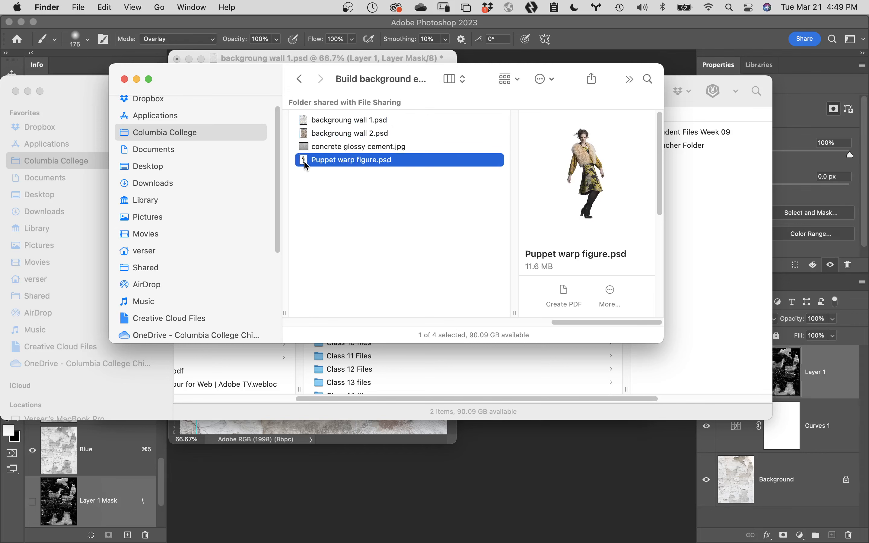
pyautogui.press('super+o')
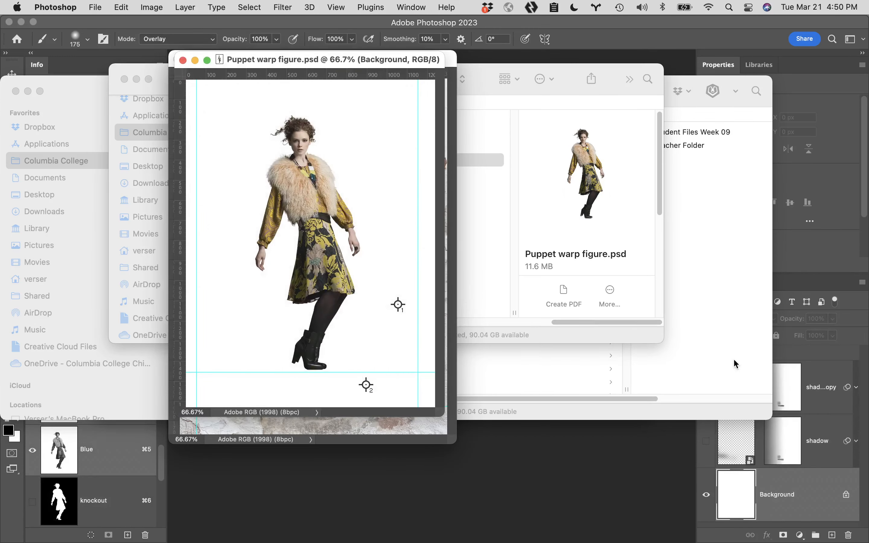
pyautogui.click(58, 5)
pyautogui.click(61, 105)
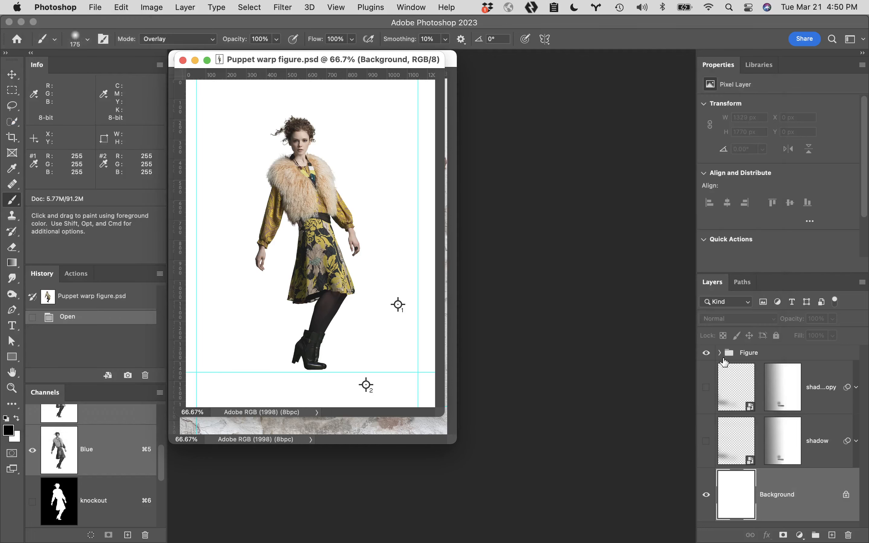
# Hide the figure document's Background layer and move its window so the wall document is visible behind it
pyautogui.click(706, 494)
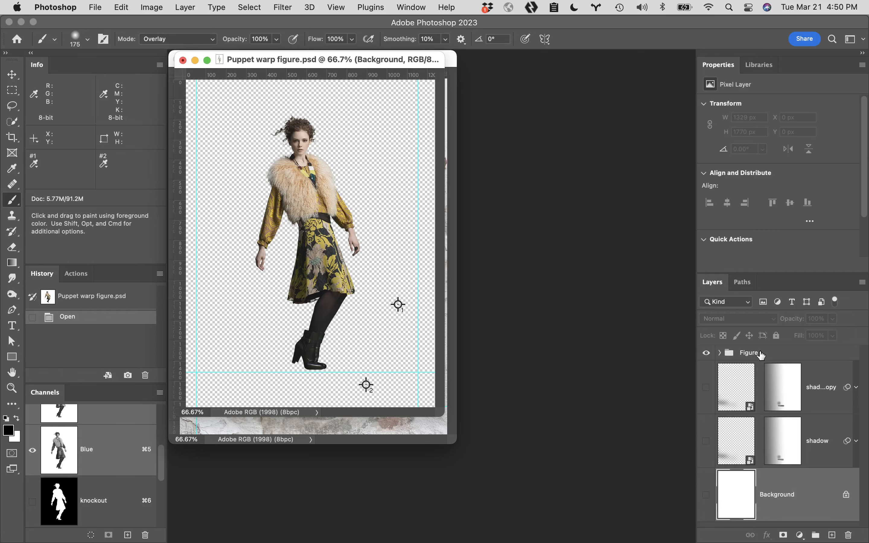
pyautogui.moveTo(420, 56); pyautogui.dragTo(572, 212)
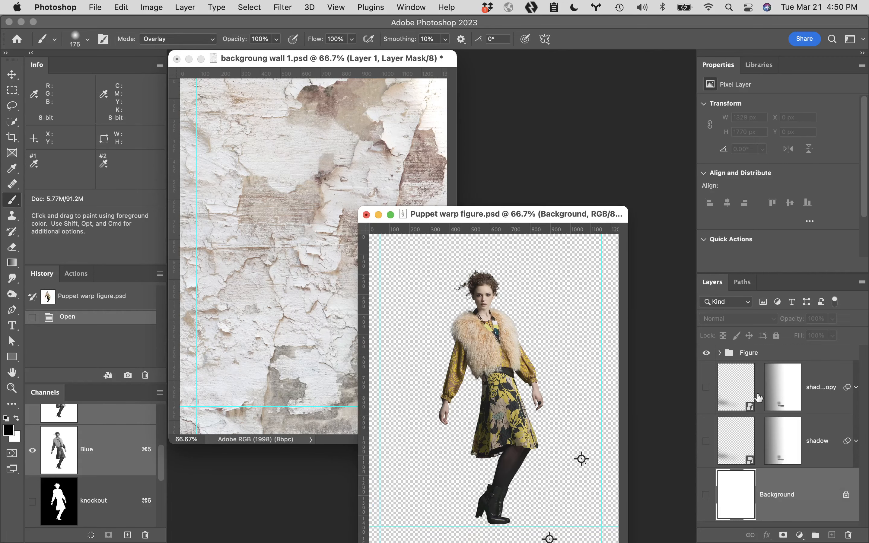
# Copy the Figure group into the backgroung wall 1.psd document, and close Puppet warp figure.psd without saving it
pyautogui.moveTo(774, 352); pyautogui.dragTo(330, 262)
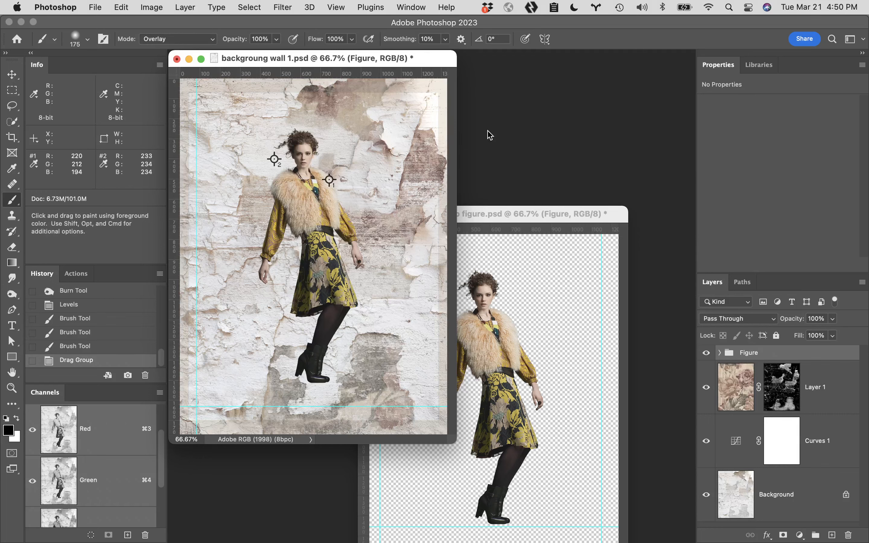
pyautogui.click(588, 276)
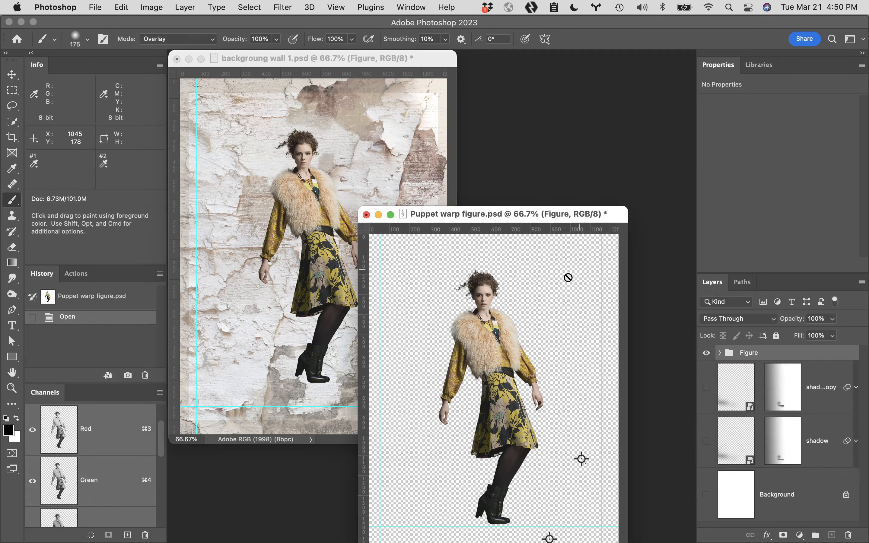
pyautogui.click(366, 215)
pyautogui.click(451, 233)
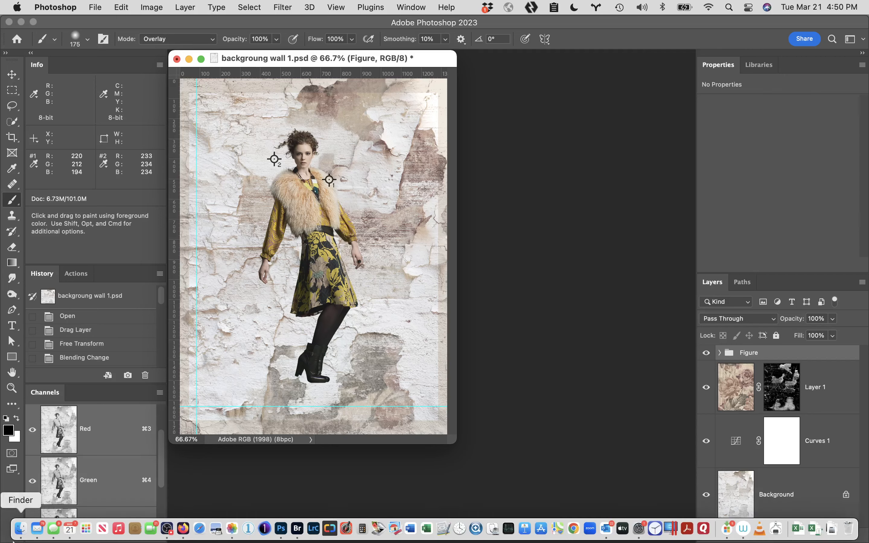
# Open concrete glossy cement.jpg from the Finder with its embedded profile, hide the other applications, and move its window beside the wall document
pyautogui.click(20, 529)
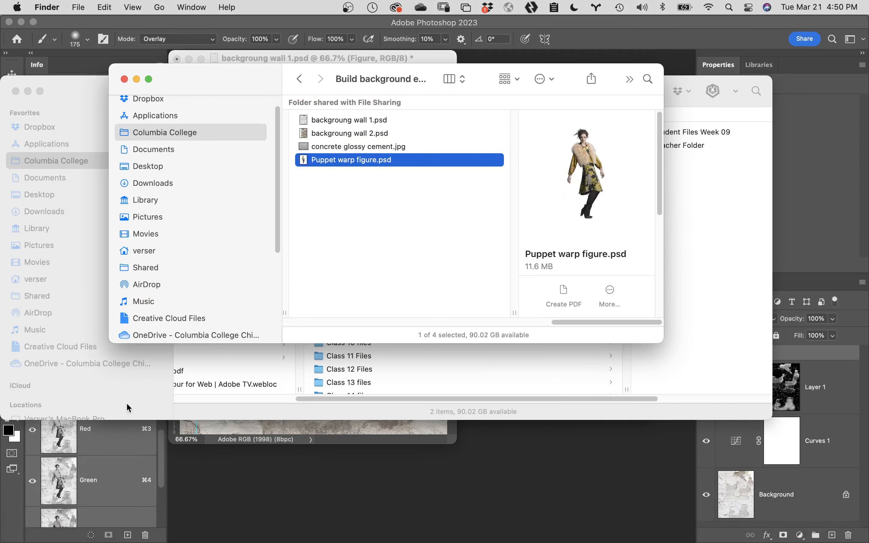
pyautogui.click(343, 147)
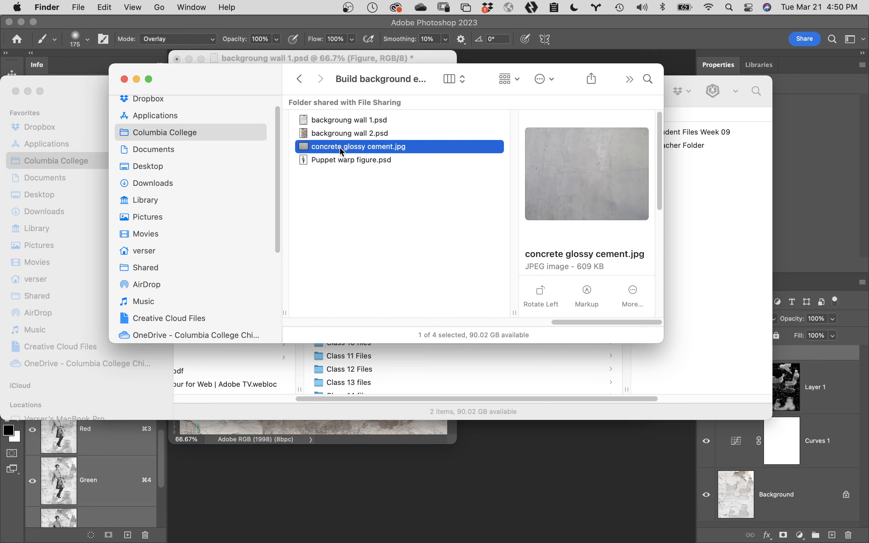
pyautogui.doubleClick(306, 148)
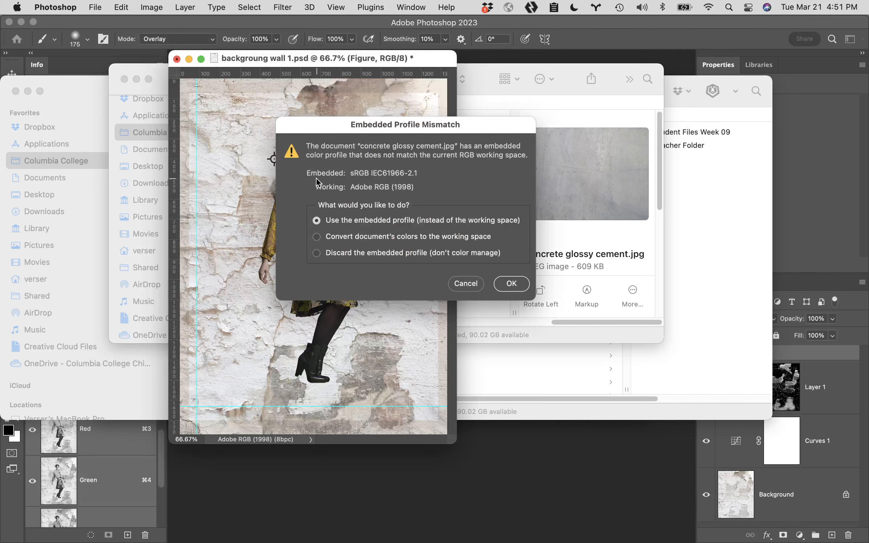
pyautogui.click(513, 283)
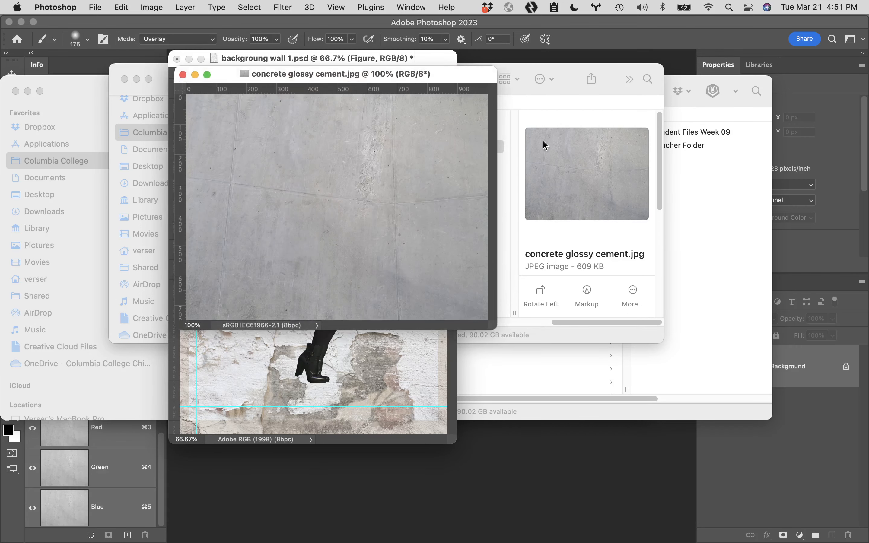
pyautogui.click(58, 5)
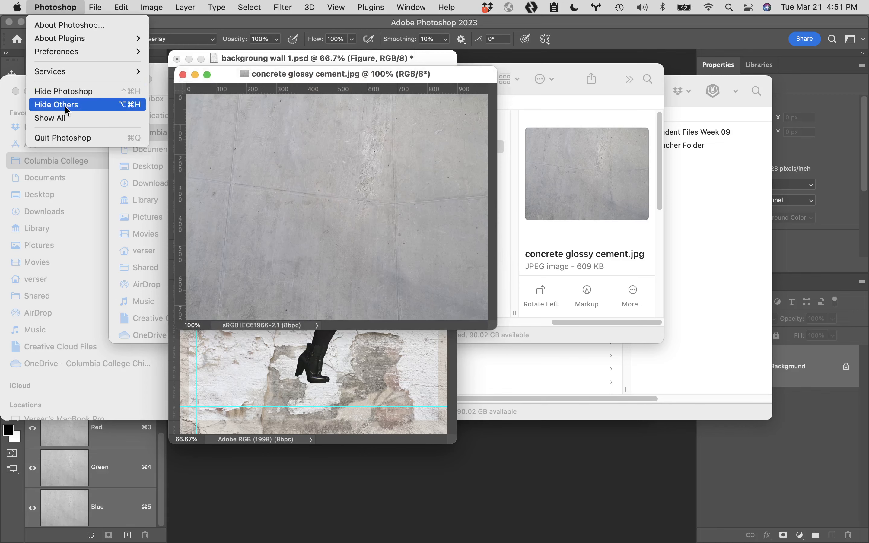
pyautogui.click(76, 107)
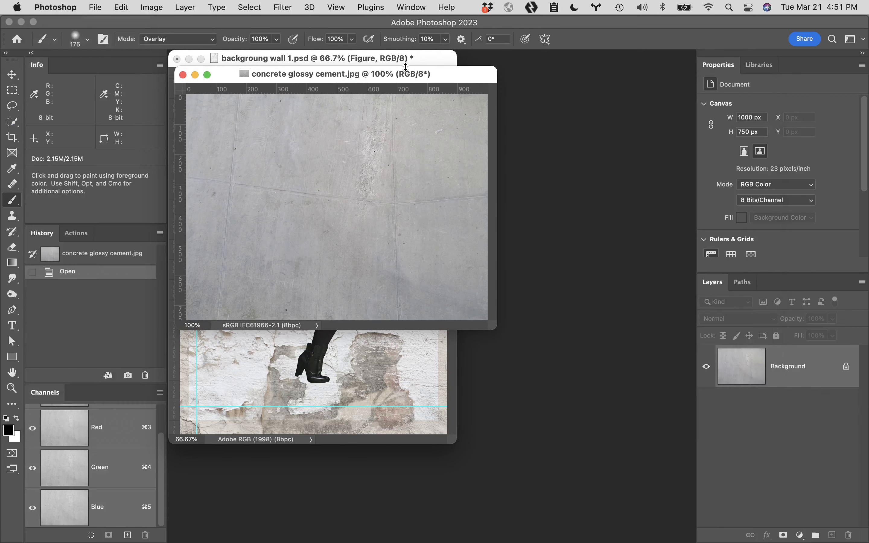
pyautogui.moveTo(415, 77); pyautogui.dragTo(684, 40)
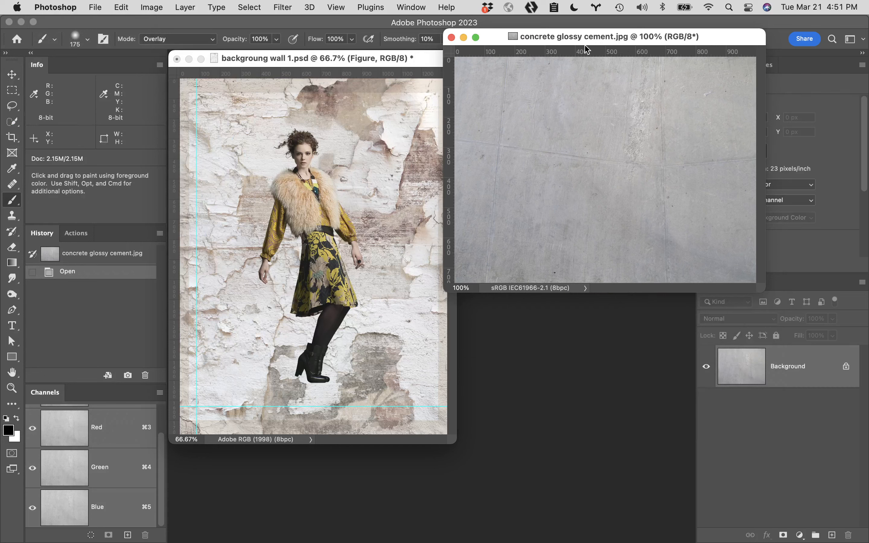
# Copy the concrete Background layer into the wall document directly above Layer 1, converting its colors, and close the concrete document
pyautogui.click(397, 343)
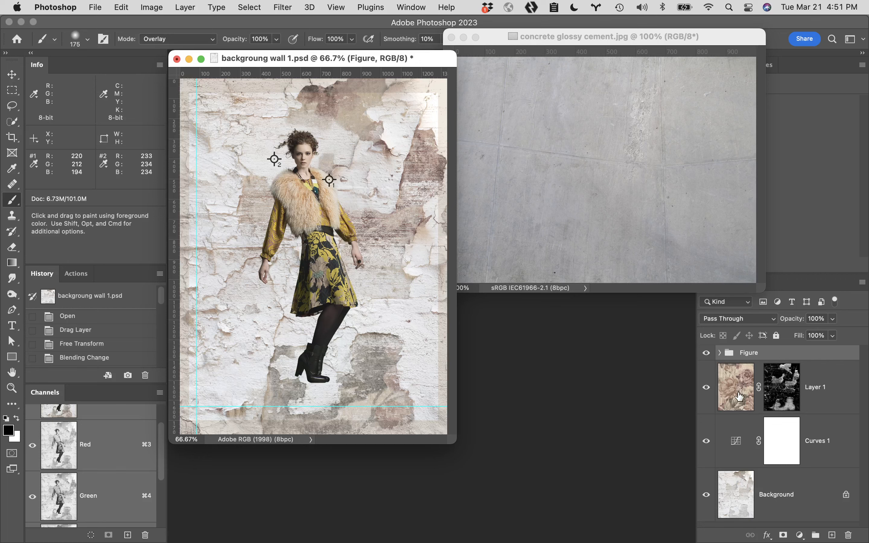
pyautogui.click(739, 386)
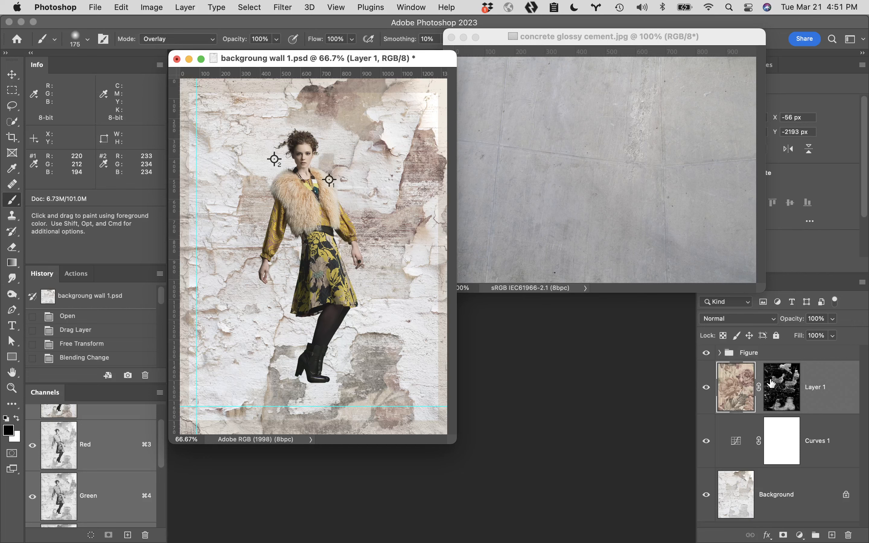
pyautogui.click(633, 144)
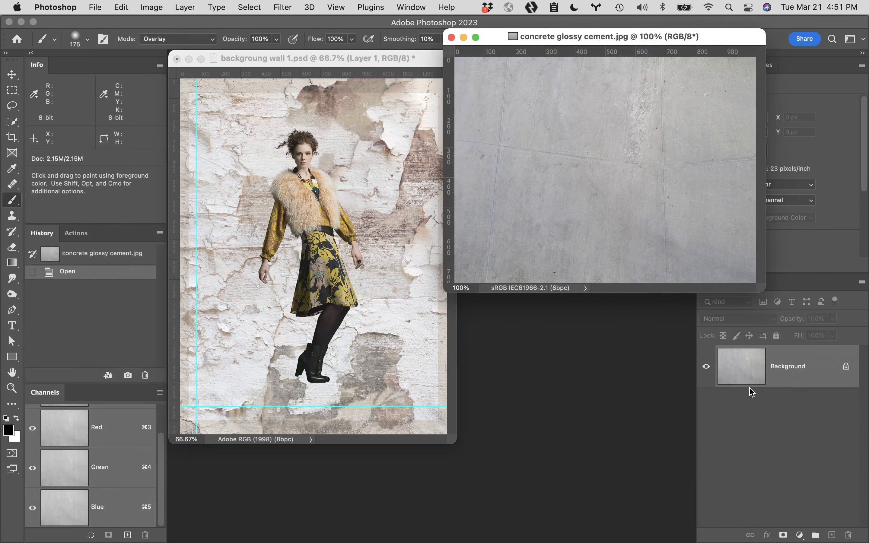
pyautogui.moveTo(739, 354); pyautogui.dragTo(320, 346)
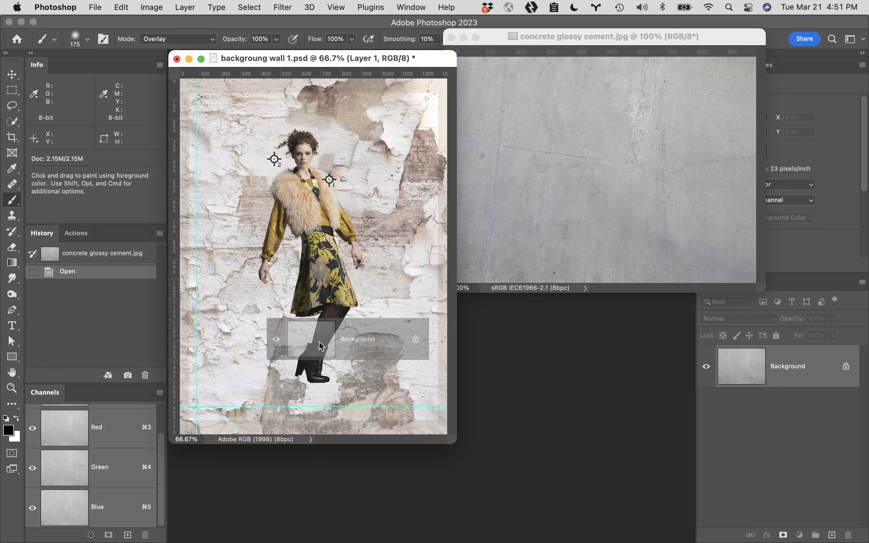
pyautogui.moveTo(321, 346); pyautogui.dragTo(327, 336)
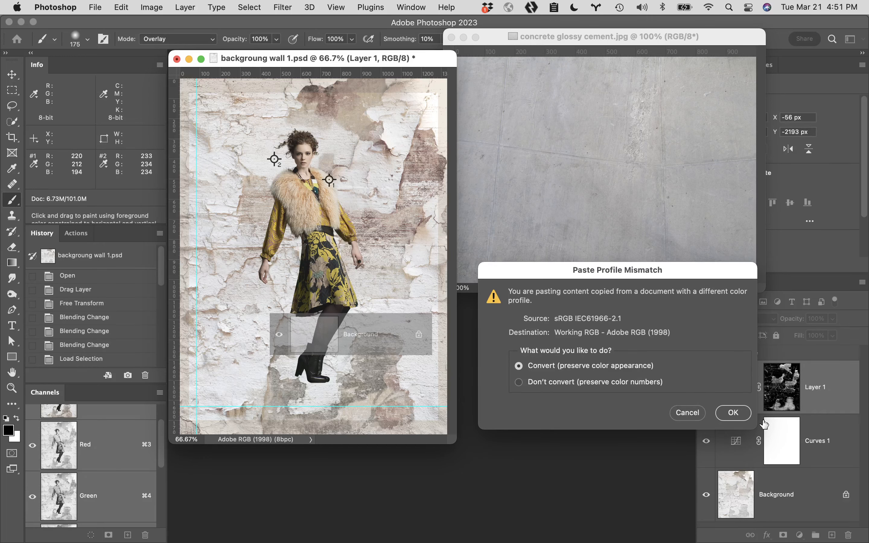
pyautogui.click(734, 413)
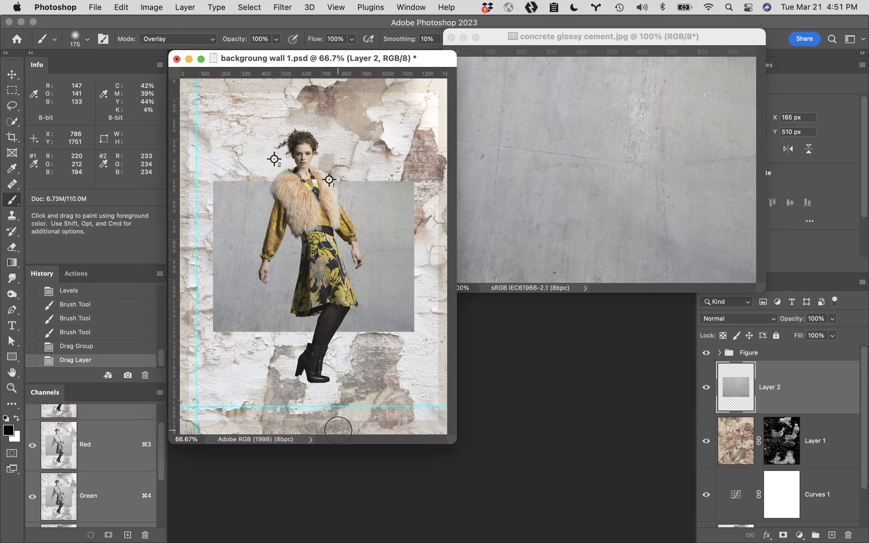
pyautogui.click(494, 36)
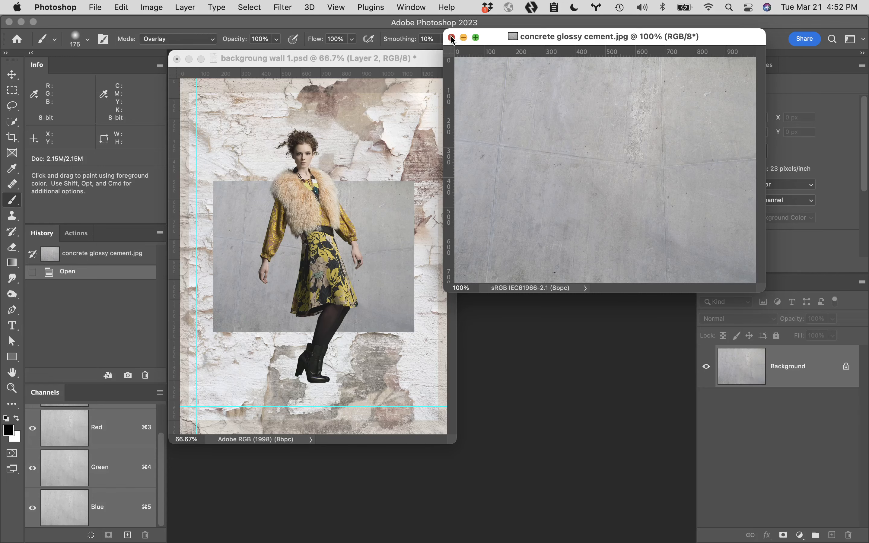
pyautogui.click(452, 38)
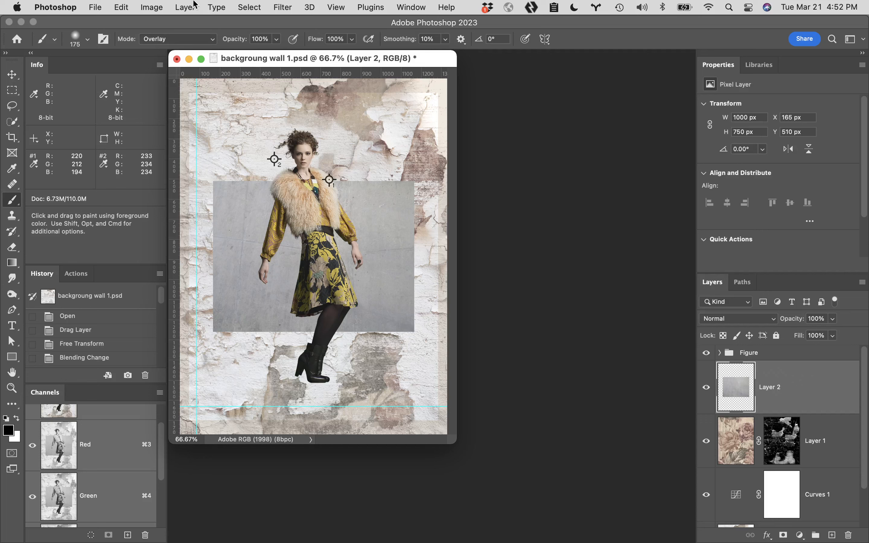
# Convert the concrete layer, Layer 2, to a smart object and switch the wall document to full-screen mode with menus
pyautogui.click(159, 8)
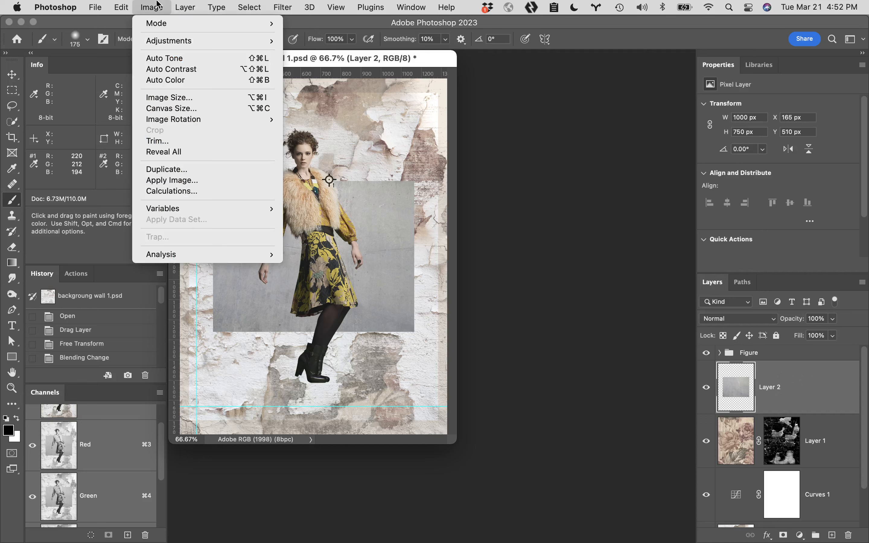
pyautogui.moveTo(184, 4)
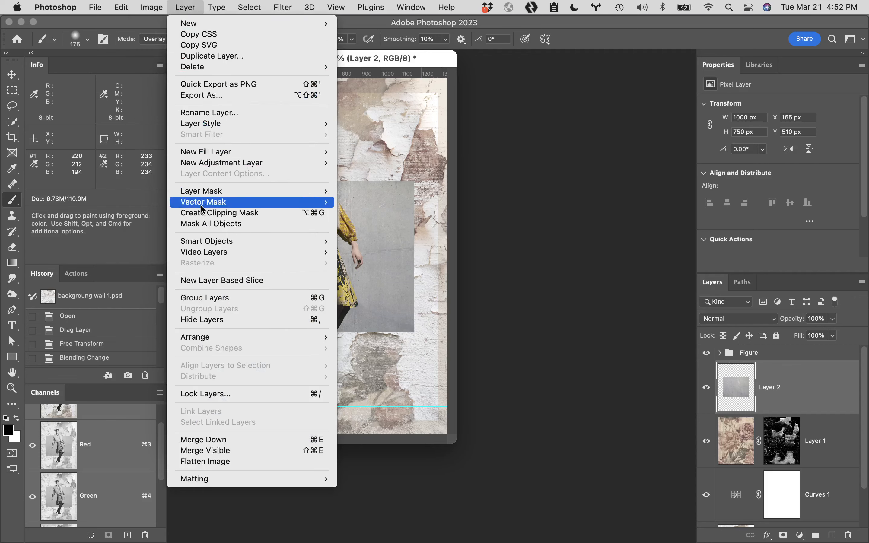
pyautogui.moveTo(205, 246)
pyautogui.click(363, 241)
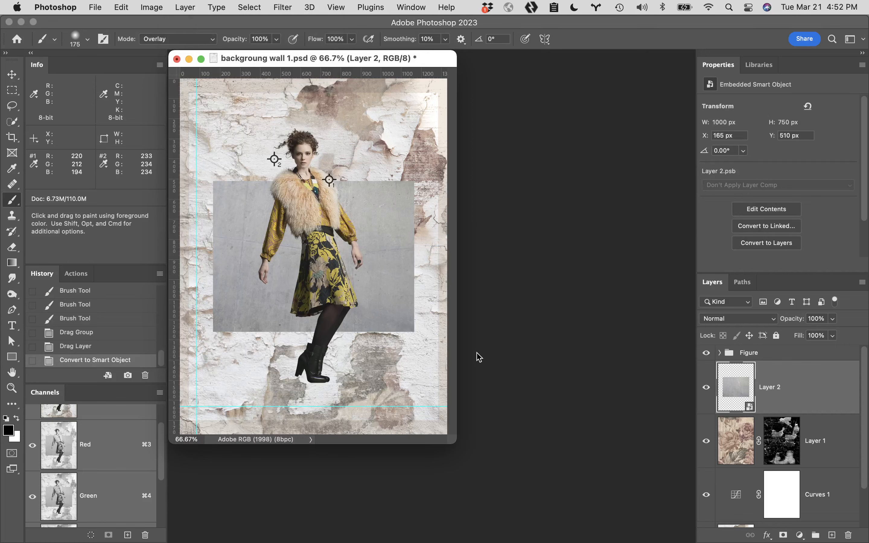
pyautogui.press('f')
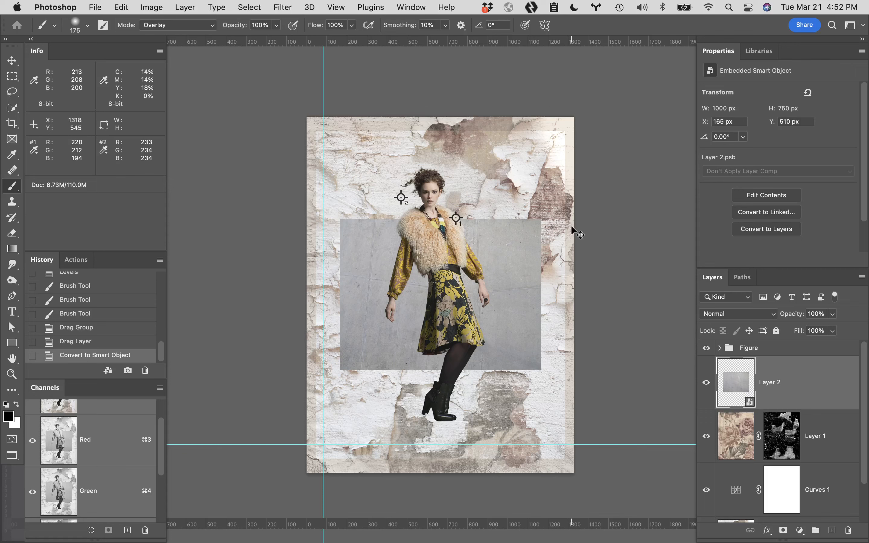
# Start a Perspective transform on the concrete layer, widening its top edge to about 137% and its bottom edge to about 384%
pyautogui.press('super+t')
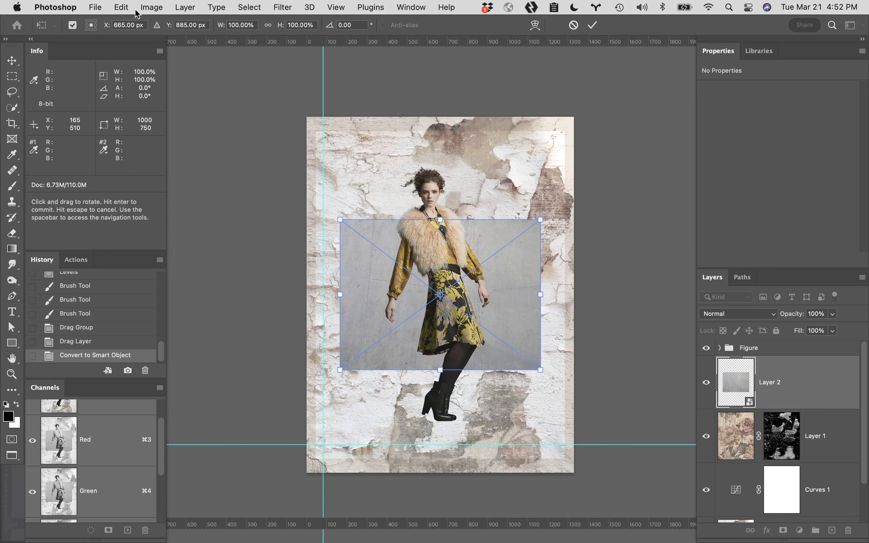
pyautogui.click(121, 6)
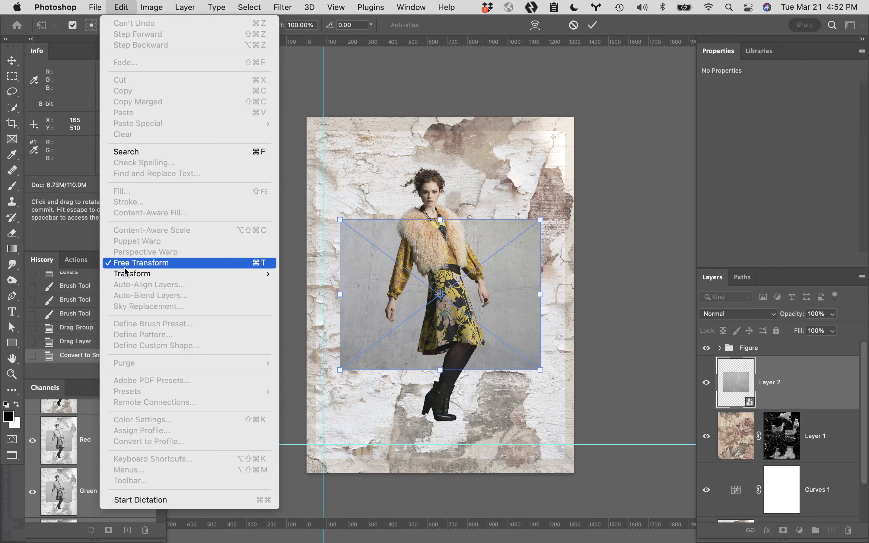
pyautogui.moveTo(239, 273)
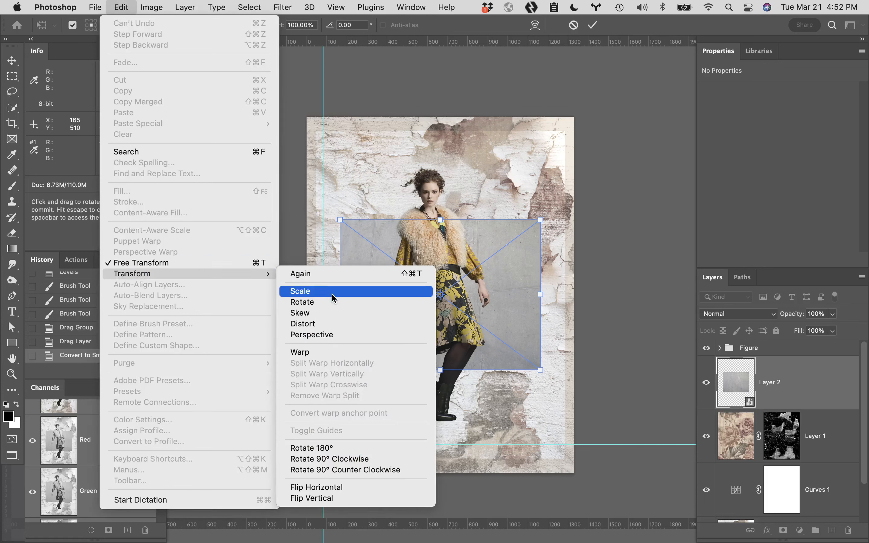
pyautogui.click(354, 335)
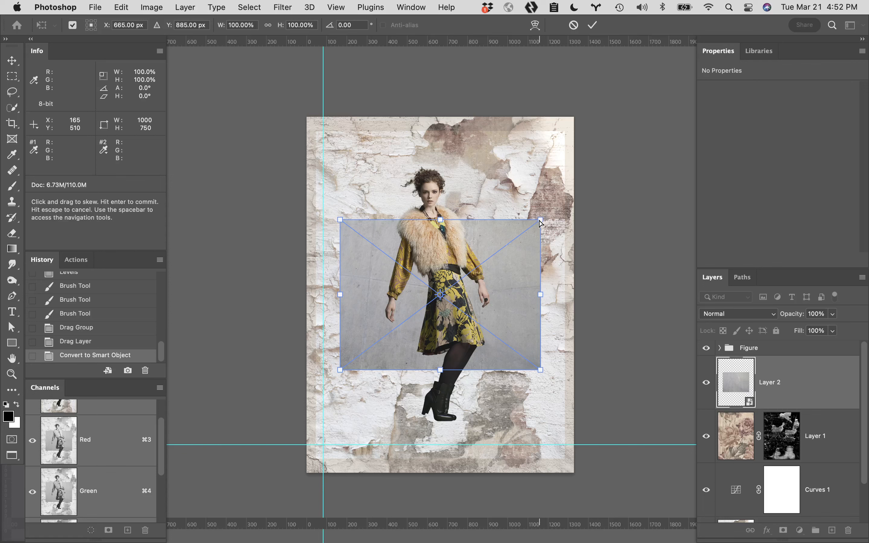
pyautogui.moveTo(541, 220); pyautogui.dragTo(578, 228)
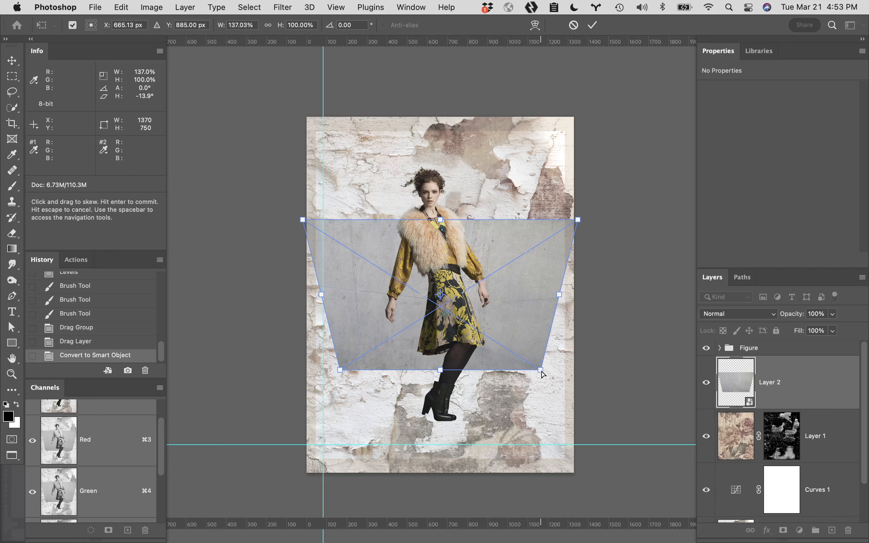
pyautogui.moveTo(542, 374); pyautogui.dragTo(862, 370)
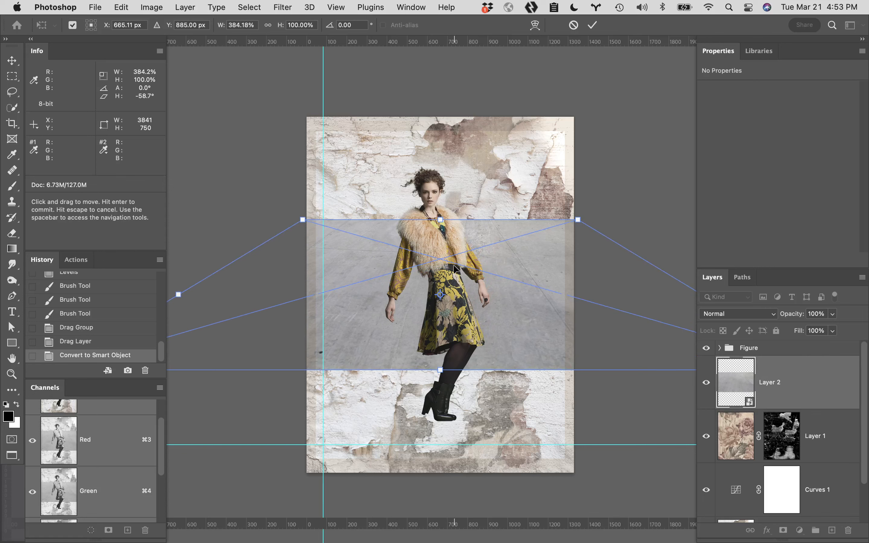
# Stretch the concrete's bottom edge further in perspective to about 668% width, and commit the transform
pyautogui.hotkey('alt', 'space')
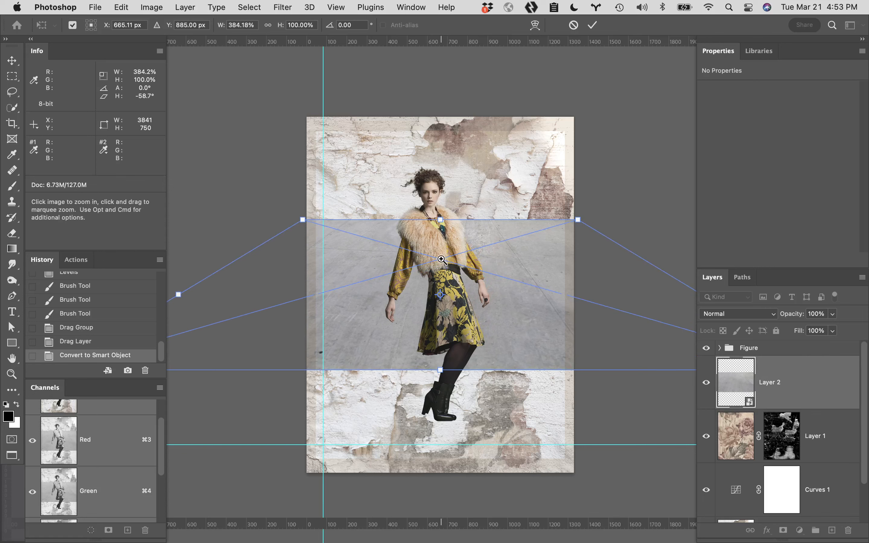
pyautogui.keyDown('alt'); pyautogui.click(444, 272); pyautogui.keyUp('alt')
pyautogui.keyDown('alt'); pyautogui.click(442, 275); pyautogui.keyUp('alt')
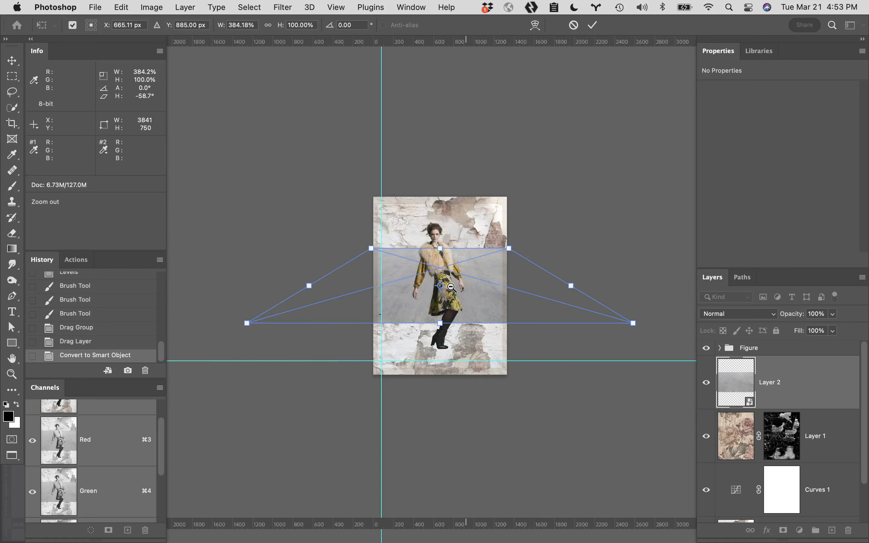
pyautogui.keyDown('alt'); pyautogui.click(433, 302); pyautogui.keyUp('alt')
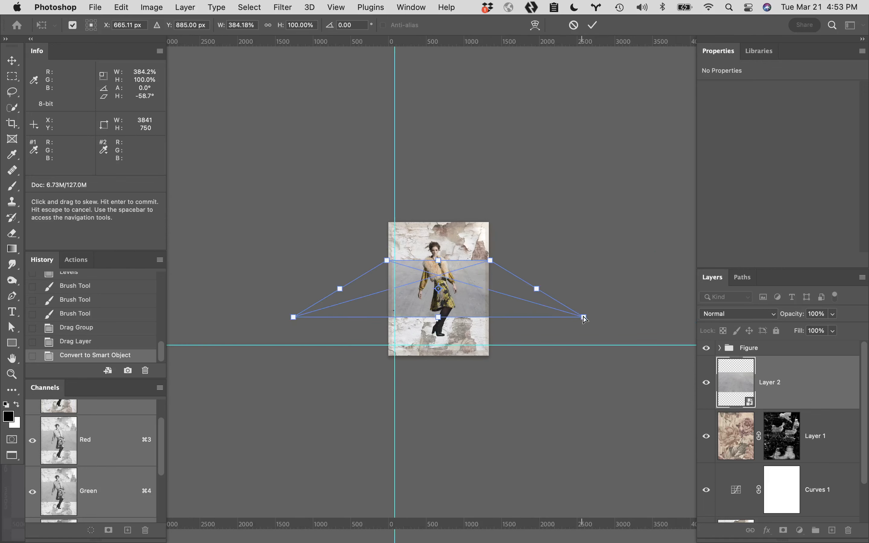
pyautogui.moveTo(586, 316); pyautogui.dragTo(692, 311)
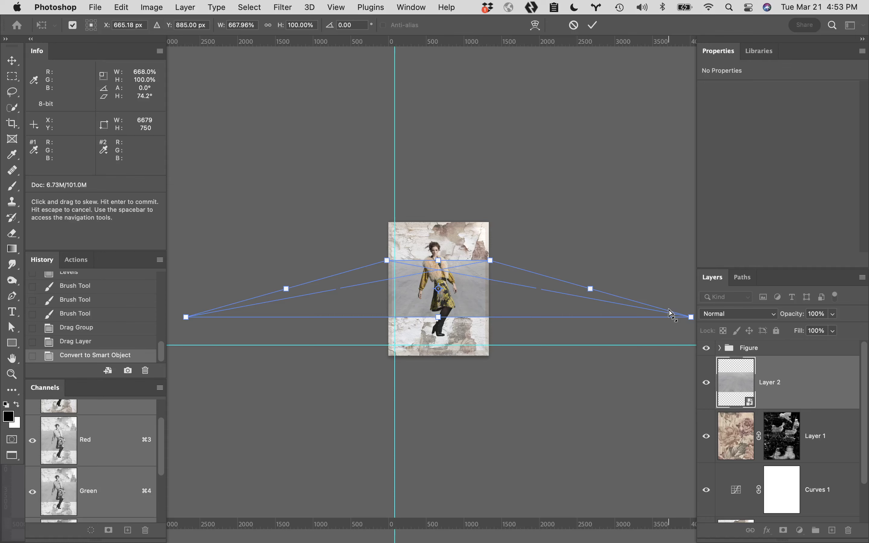
pyautogui.click(592, 25)
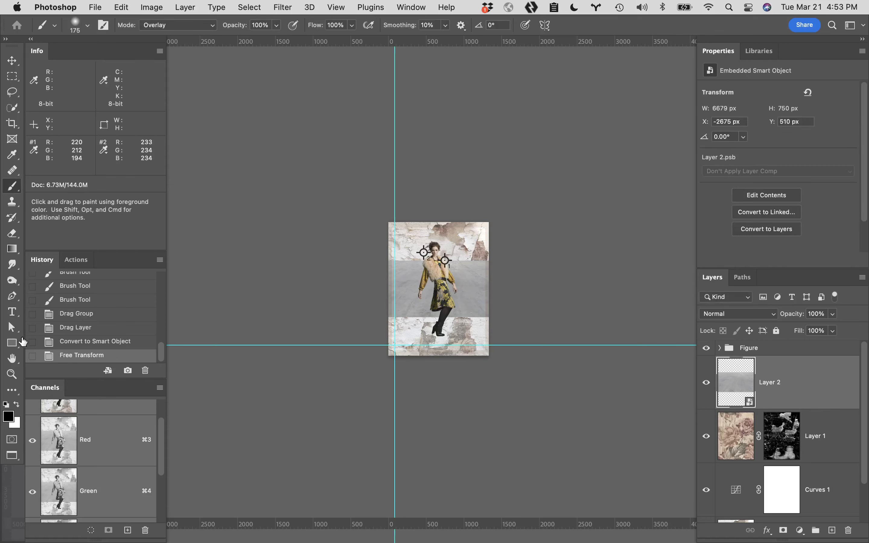
# Fit the image on screen and move the concrete layer down to about Y 1054 px as a floor under the figure
pyautogui.doubleClick(12, 358)
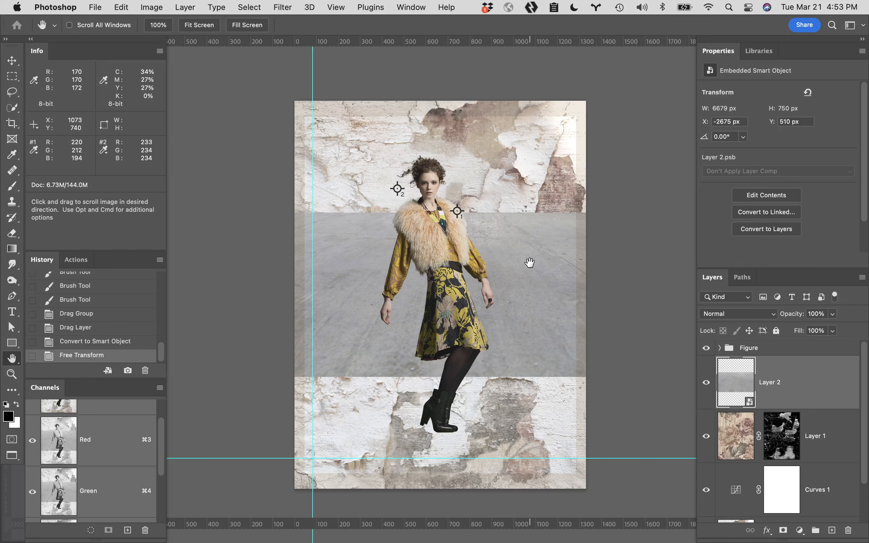
pyautogui.press('v')
pyautogui.moveTo(524, 254); pyautogui.dragTo(522, 374)
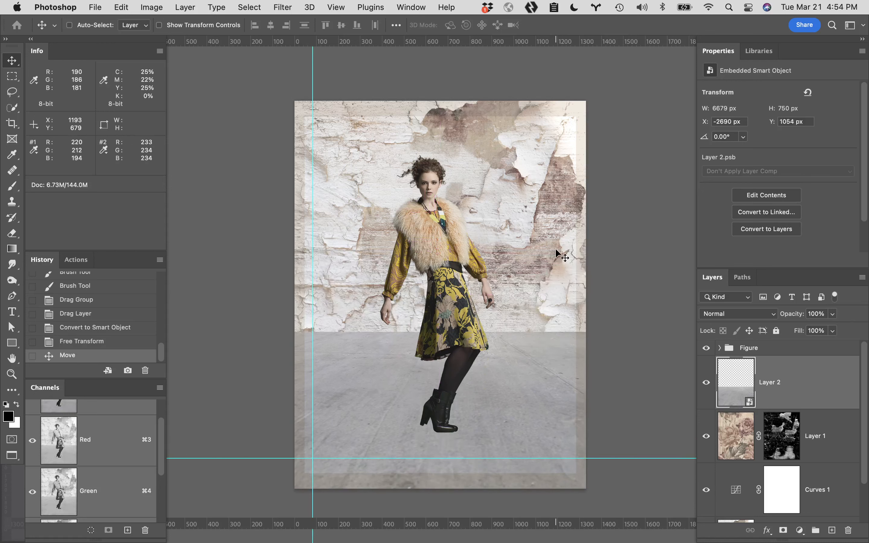
# Hide the guides and turn off the "ne...ne" curves layer above the lips layer inside the Figure group
pyautogui.press('super+semicolon')
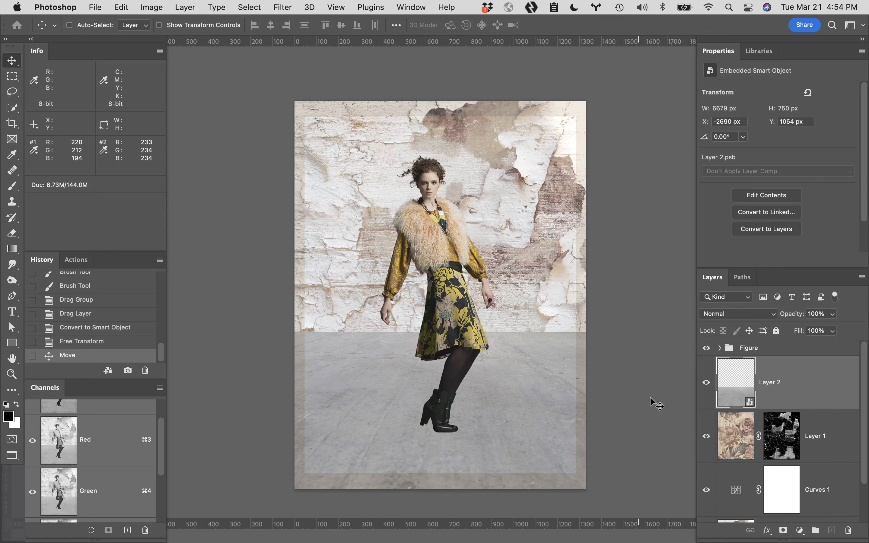
pyautogui.click(719, 348)
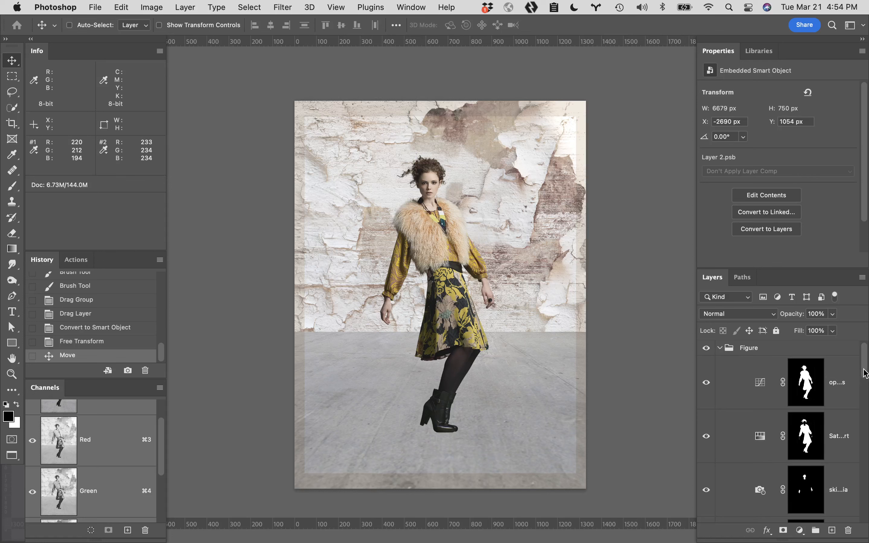
pyautogui.scroll(-5, 864, 373)
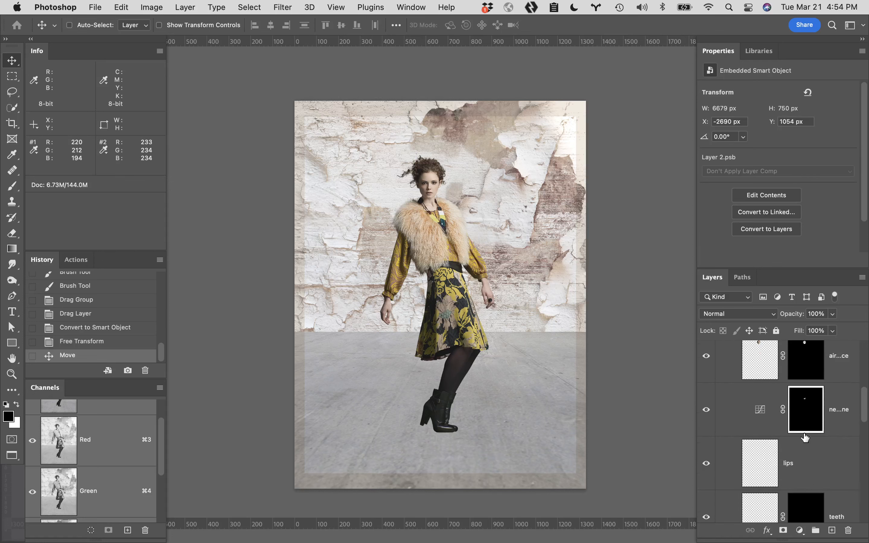
pyautogui.click(706, 409)
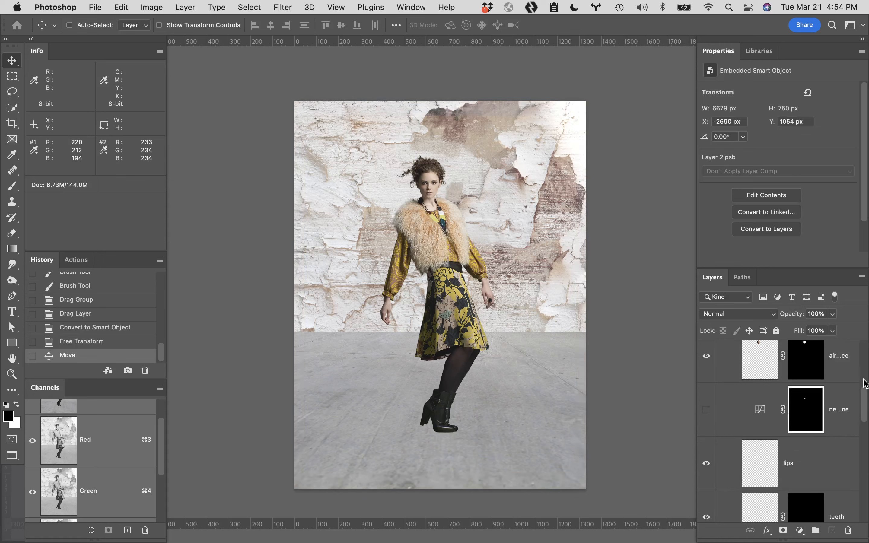
pyautogui.moveTo(863, 406); pyautogui.dragTo(865, 341)
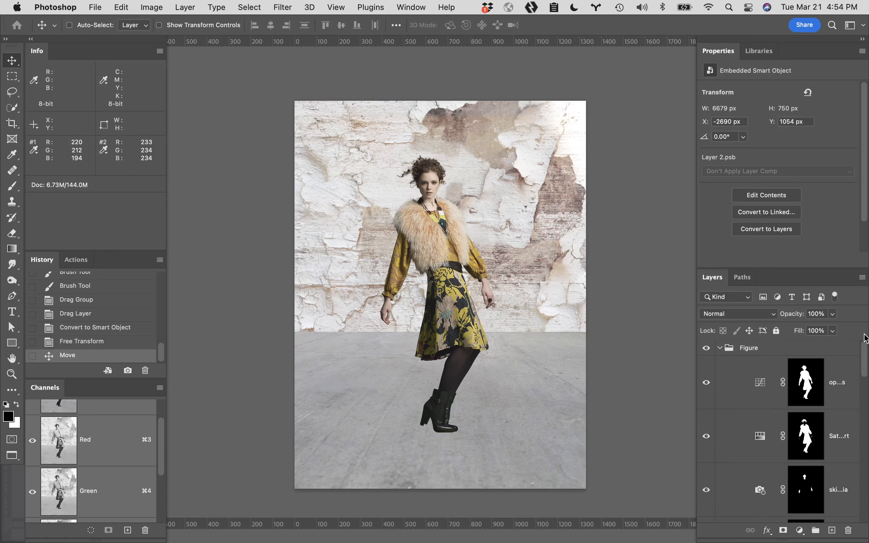
pyautogui.click(719, 348)
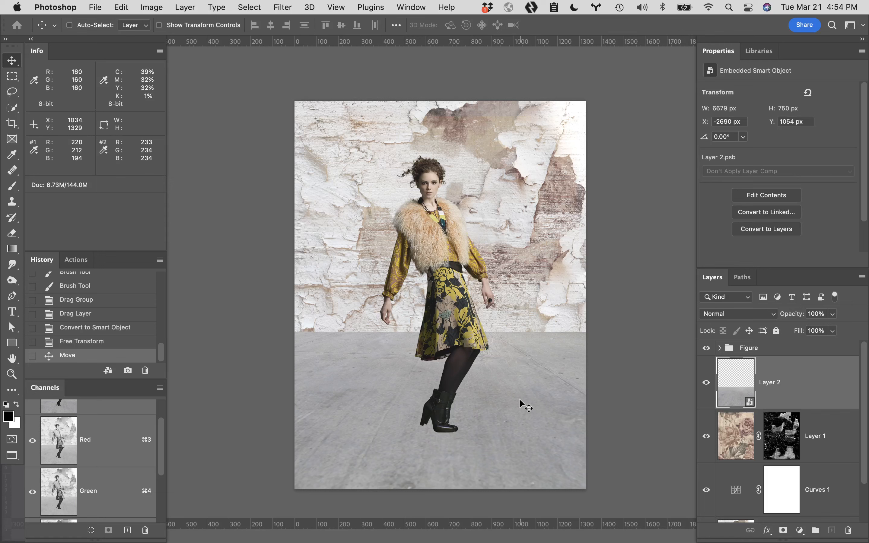
# Move the concrete floor layer down to about X -2659 px, Y 1325 px, so its back edge meets the wall near the boot tops
pyautogui.moveTo(518, 400)
pyautogui.mouseDown()
pyautogui.moveTo(521, 360)
pyautogui.moveTo(523, 403)
pyautogui.mouseUp()
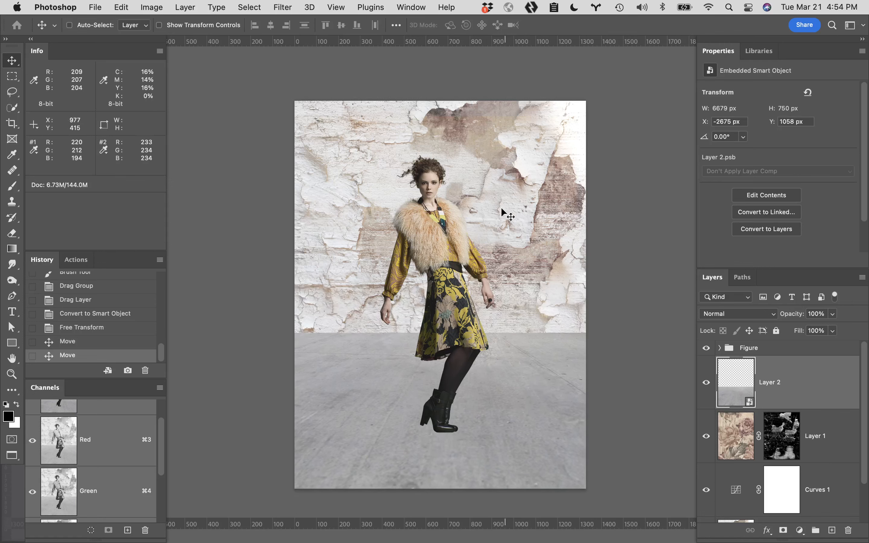
pyautogui.moveTo(526, 359)
pyautogui.mouseDown()
pyautogui.moveTo(523, 431)
pyautogui.moveTo(528, 377)
pyautogui.mouseUp()
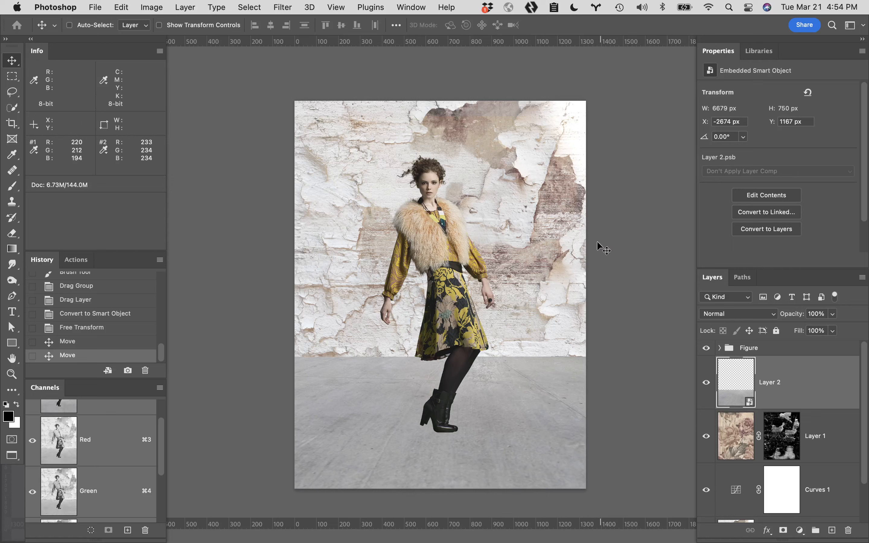
pyautogui.moveTo(529, 436); pyautogui.dragTo(531, 403)
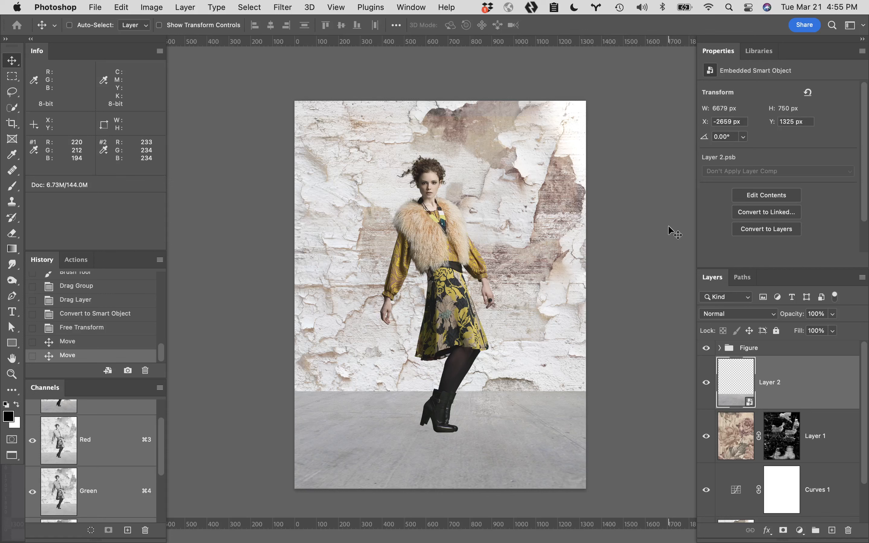
# Add a new layer below the Figure group and draw a black-to-transparent radial gradient about 1385 px tall beside the figure's arm
pyautogui.click(832, 531)
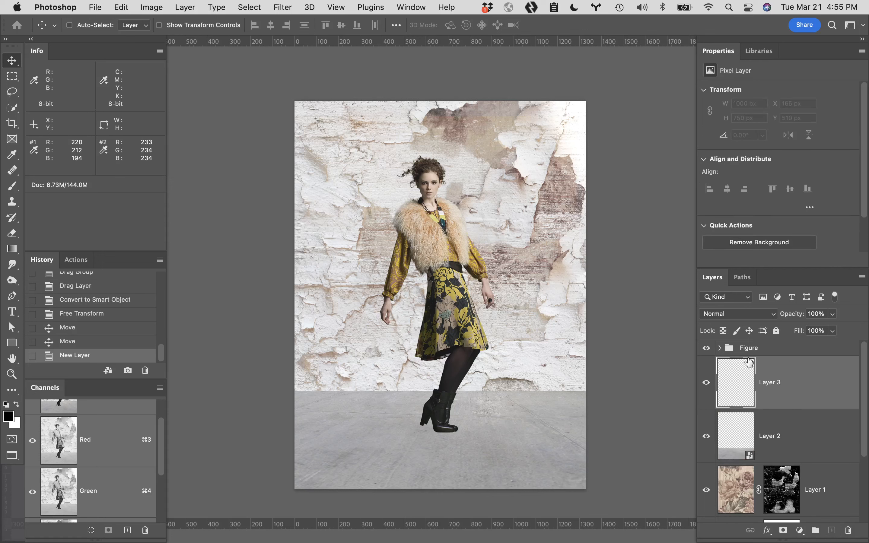
pyautogui.press('g')
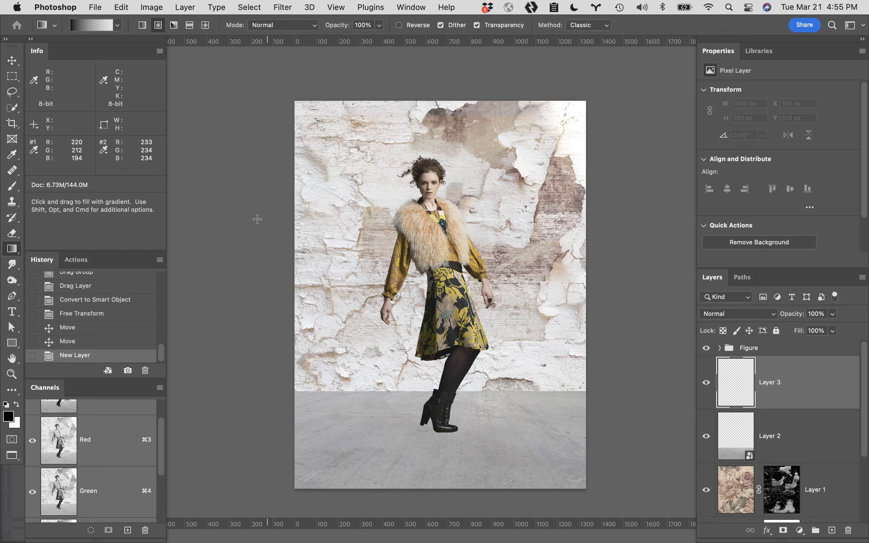
pyautogui.moveTo(365, 262); pyautogui.dragTo(365, 415)
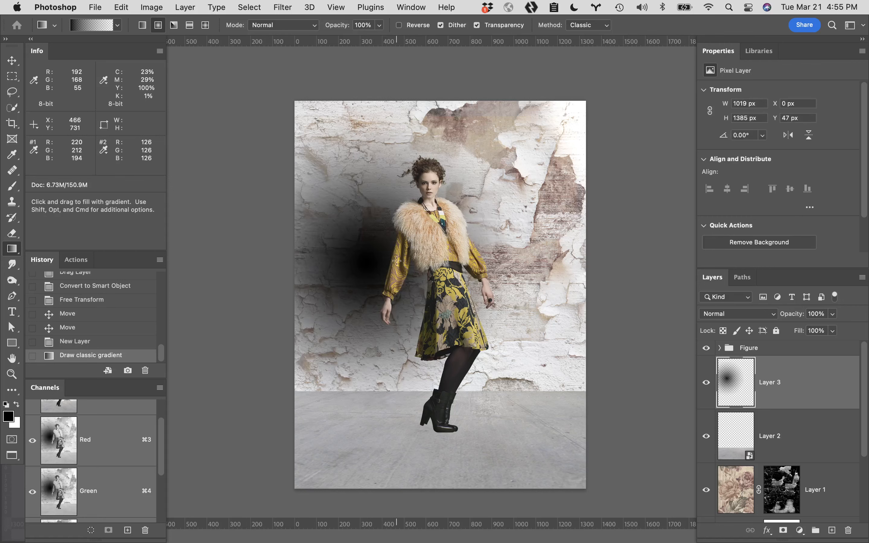
# Free-transform the gradient into a flat shadow at the boots, about 1214 by 146 px at X 55, Y 1429 px
pyautogui.press('super+t')
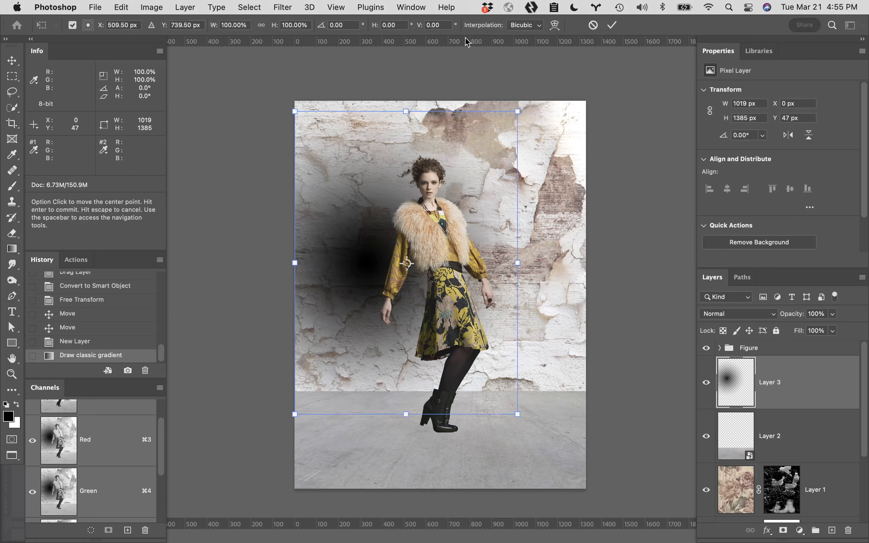
pyautogui.moveTo(406, 111); pyautogui.dragTo(420, 282)
pyautogui.moveTo(472, 257); pyautogui.dragTo(510, 428)
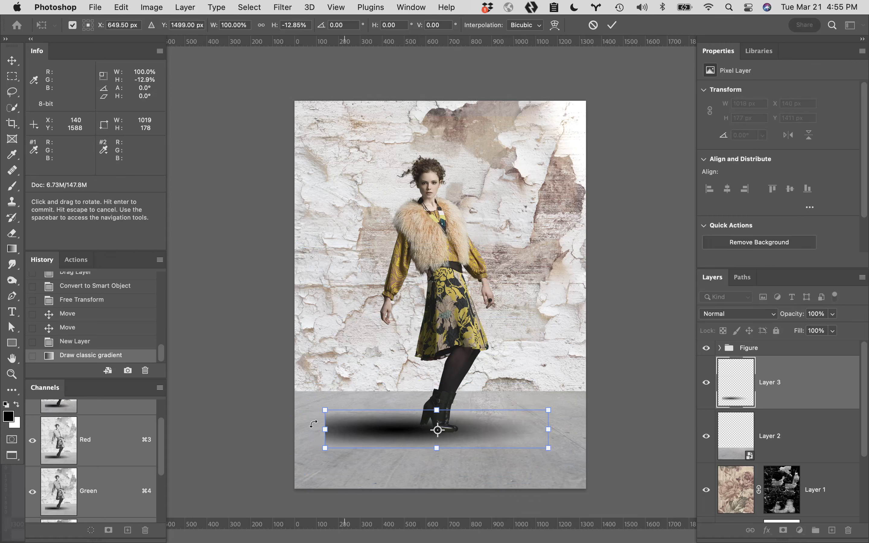
pyautogui.moveTo(325, 431); pyautogui.dragTo(280, 439)
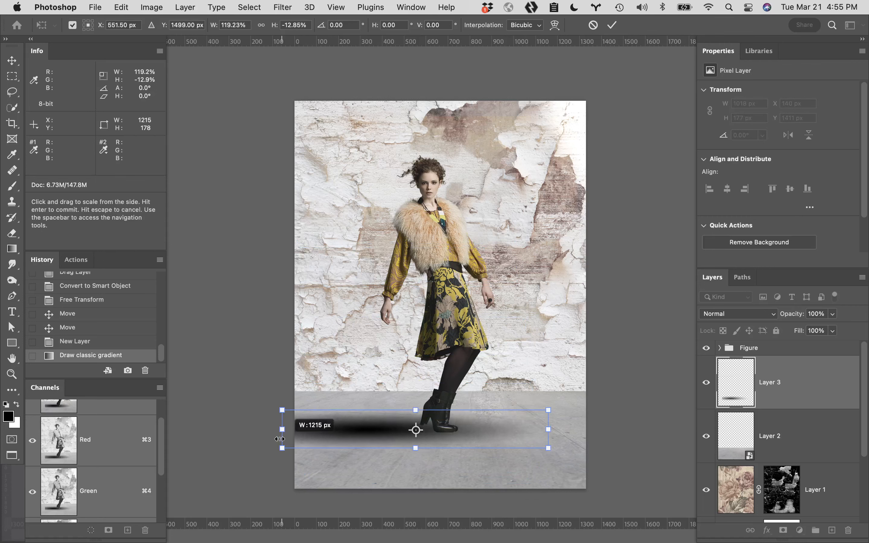
pyautogui.moveTo(494, 419); pyautogui.dragTo(515, 417)
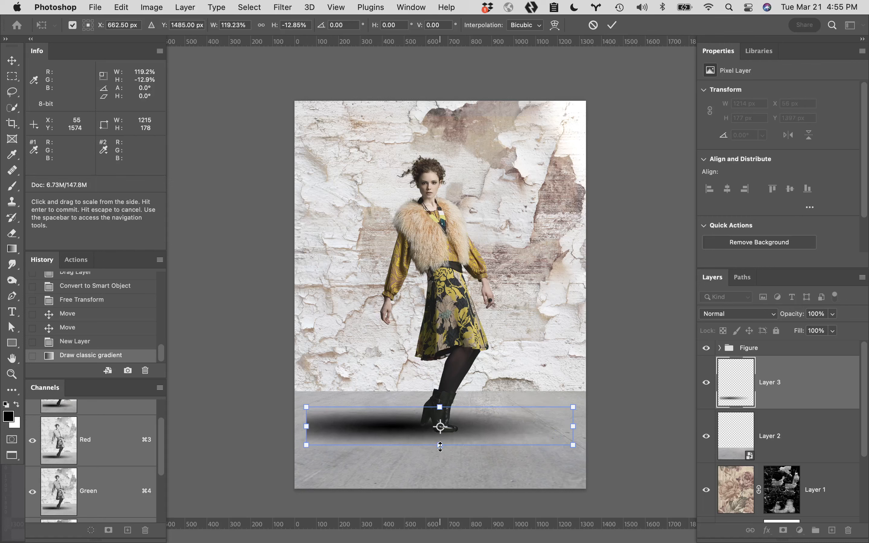
pyautogui.moveTo(440, 447); pyautogui.dragTo(470, 428)
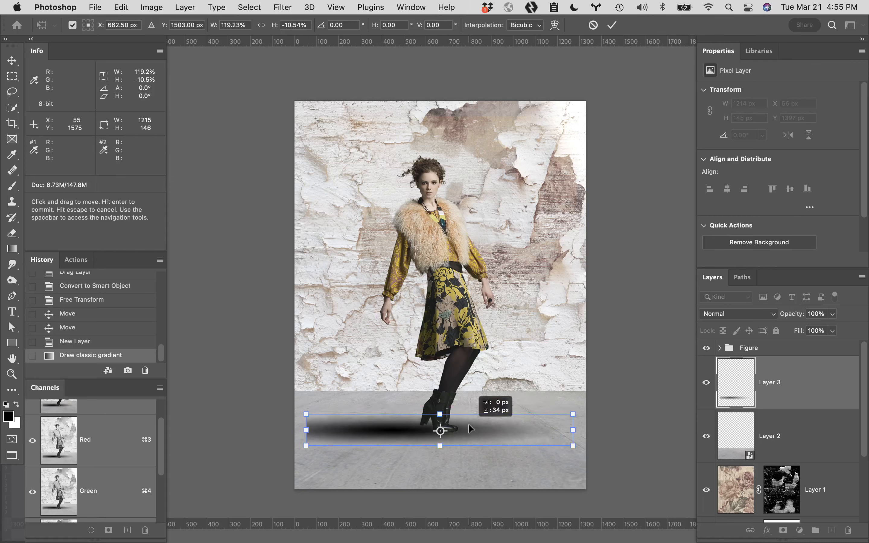
pyautogui.press('Return')
pyautogui.press('g')
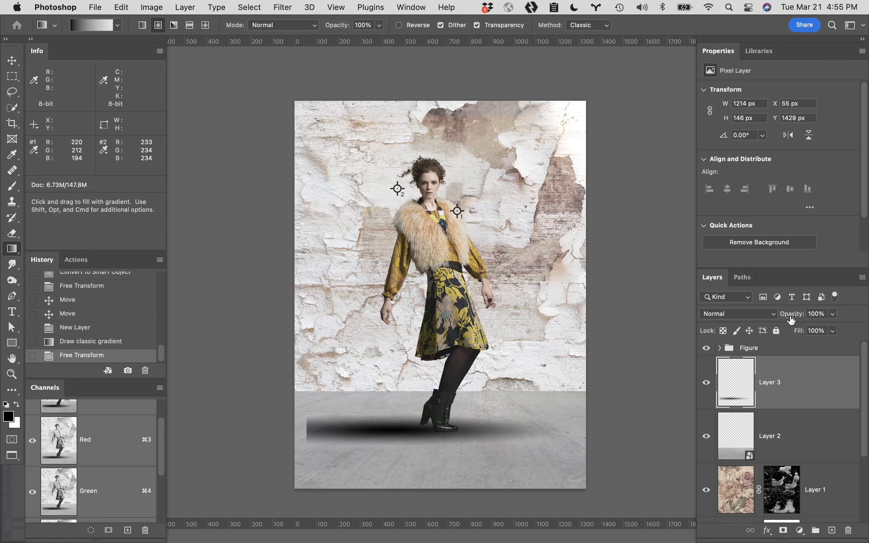
# Lower the shadow layer's opacity to 41% and softly erase the shadow around and in front of the boots with a 125 px, 6% flow Eraser
pyautogui.moveTo(791, 319); pyautogui.dragTo(777, 318)
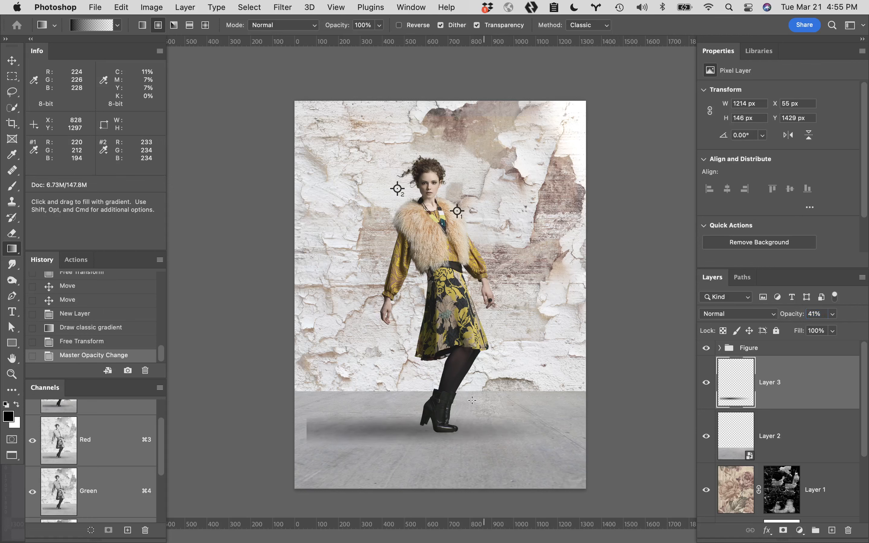
pyautogui.press('e')
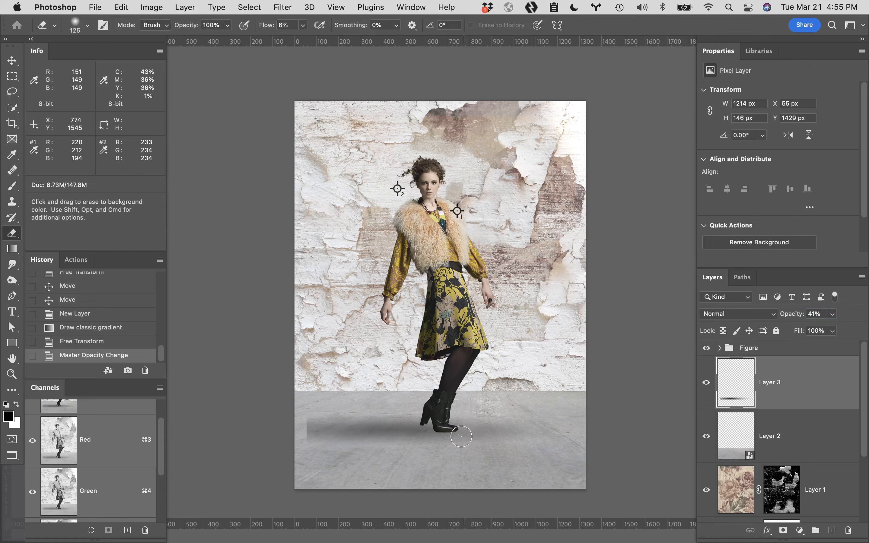
pyautogui.moveTo(462, 436)
pyautogui.mouseDown()
pyautogui.moveTo(538, 423)
pyautogui.moveTo(369, 449)
pyautogui.mouseUp()
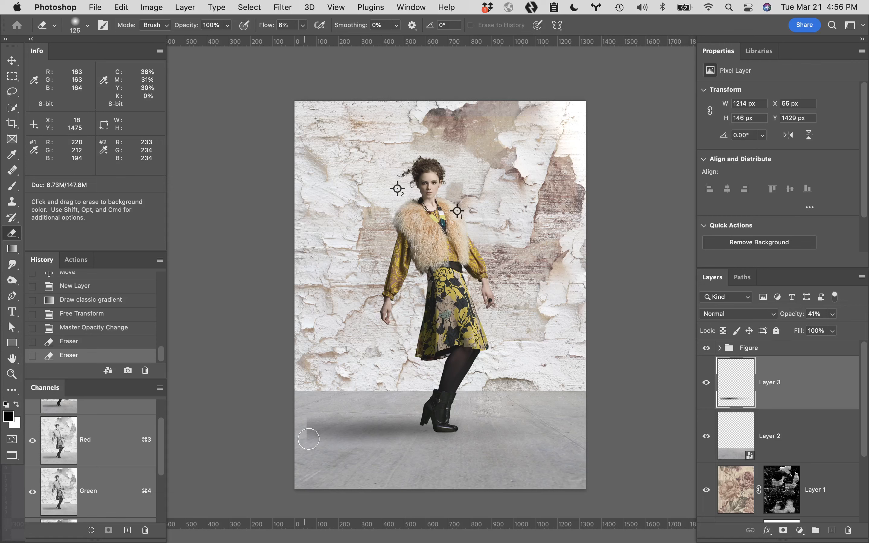
# View the composite in full-screen mode without panels, and return the document to the standard window
pyautogui.moveTo(185, 540)
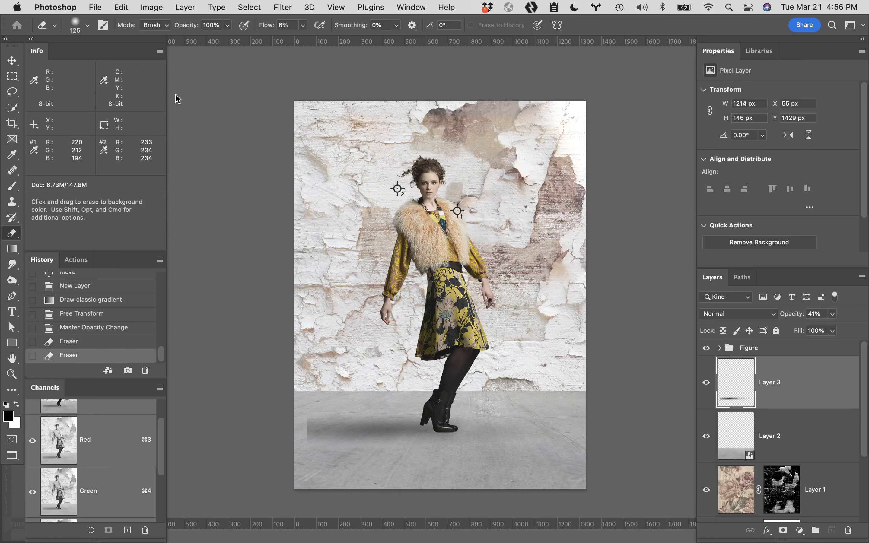
pyautogui.press('f')
pyautogui.press('f')
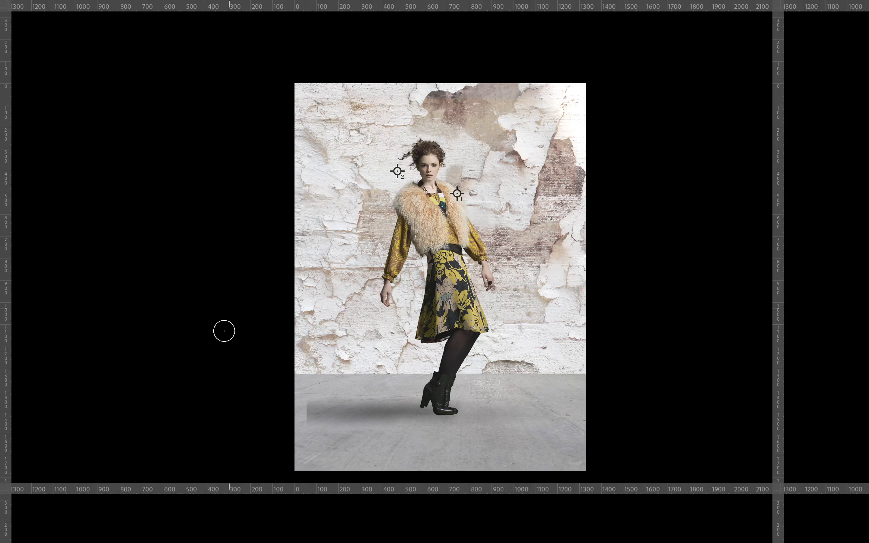
pyautogui.press('f')
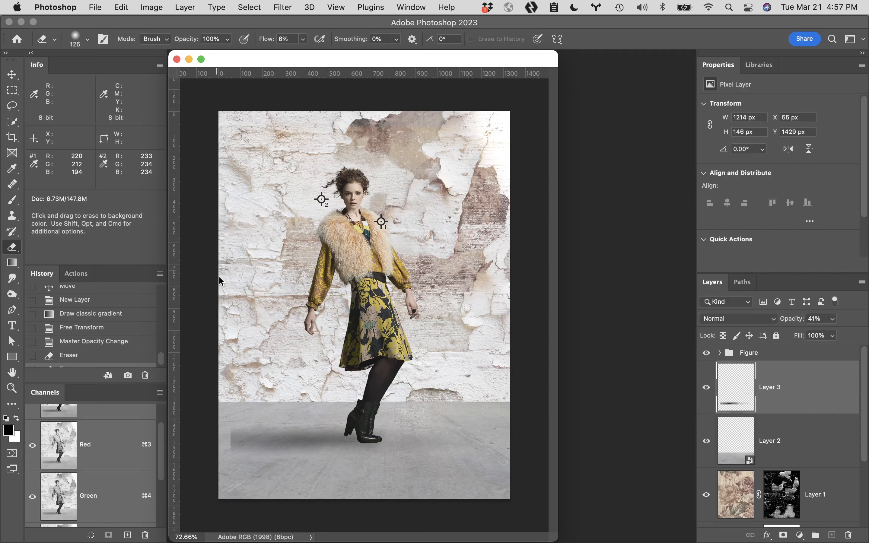